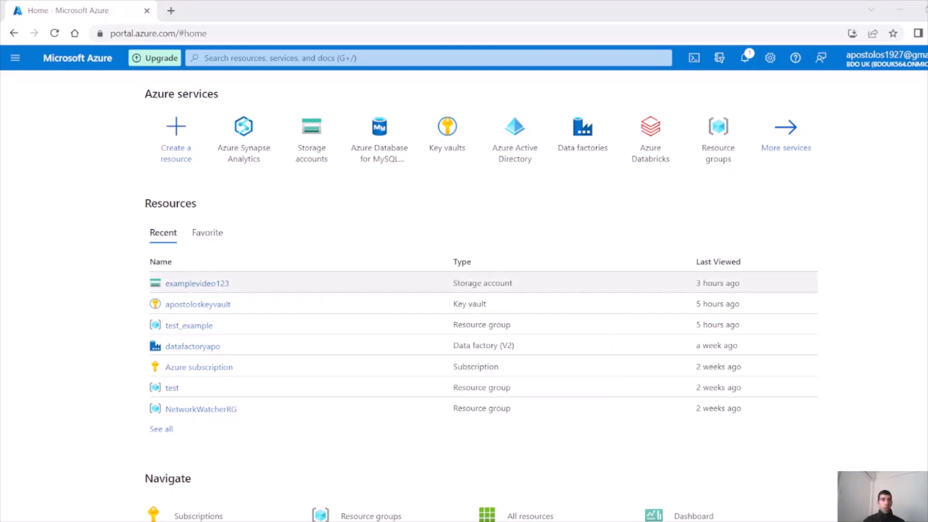
Search the portal for Azure Synapse Analytics and start creating a new Synapse workspace
left_click(247, 58)
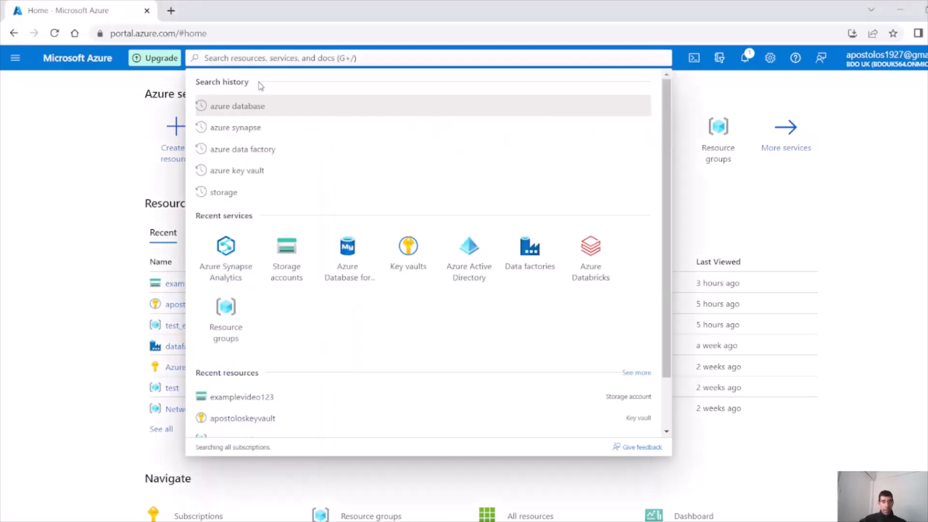
type("azure sy")
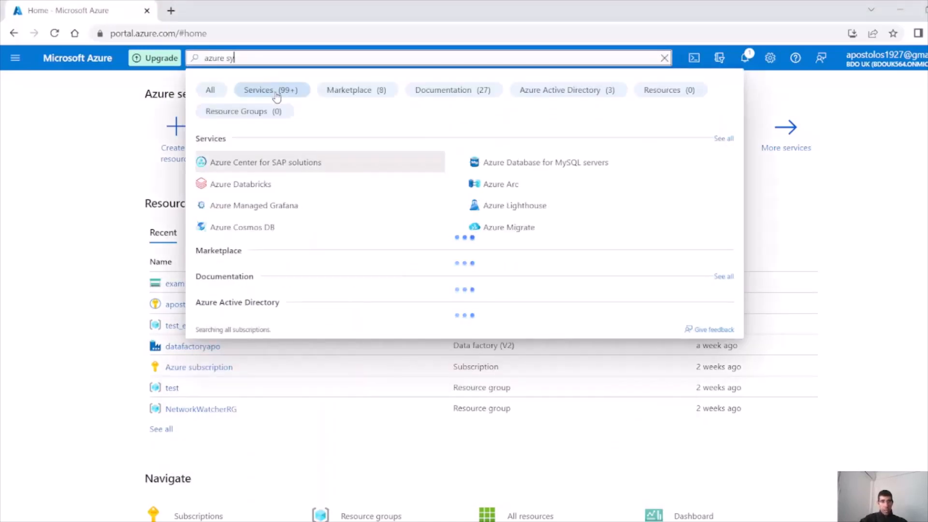
type("napse ana")
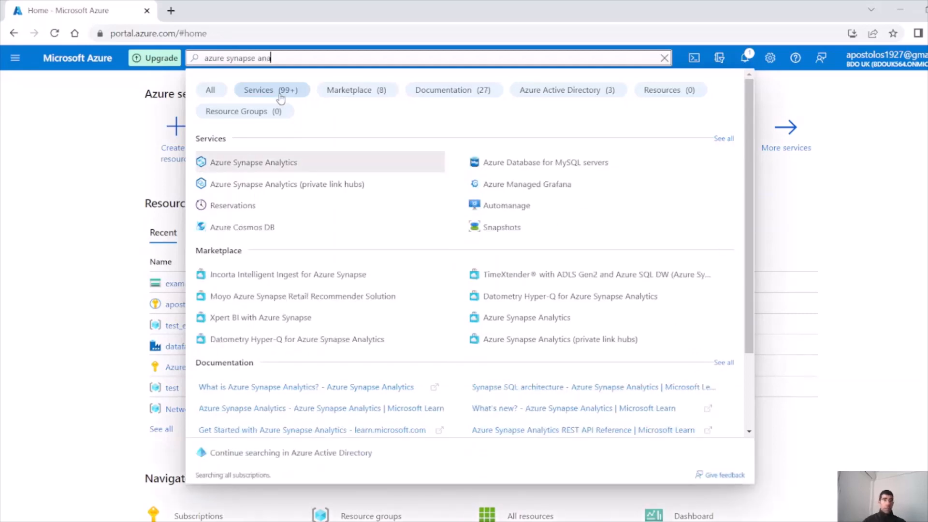
left_click(292, 163)
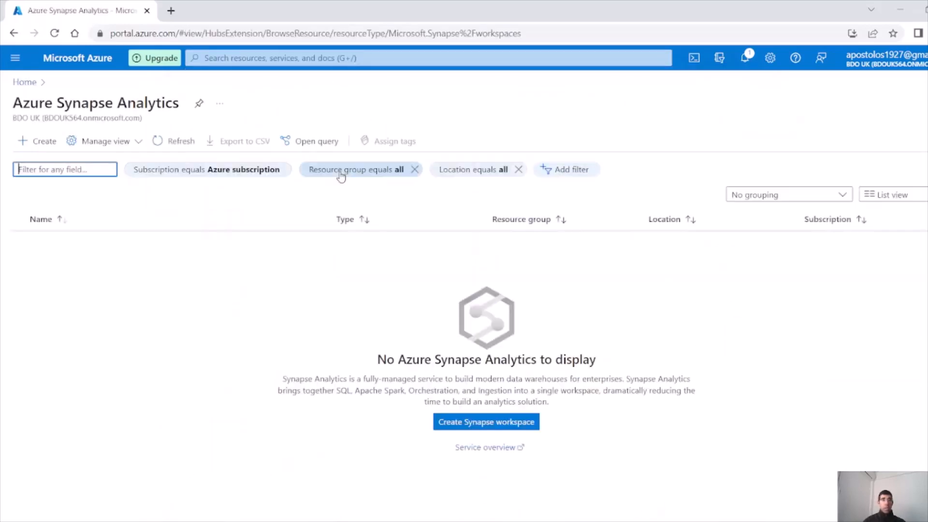
left_click(492, 428)
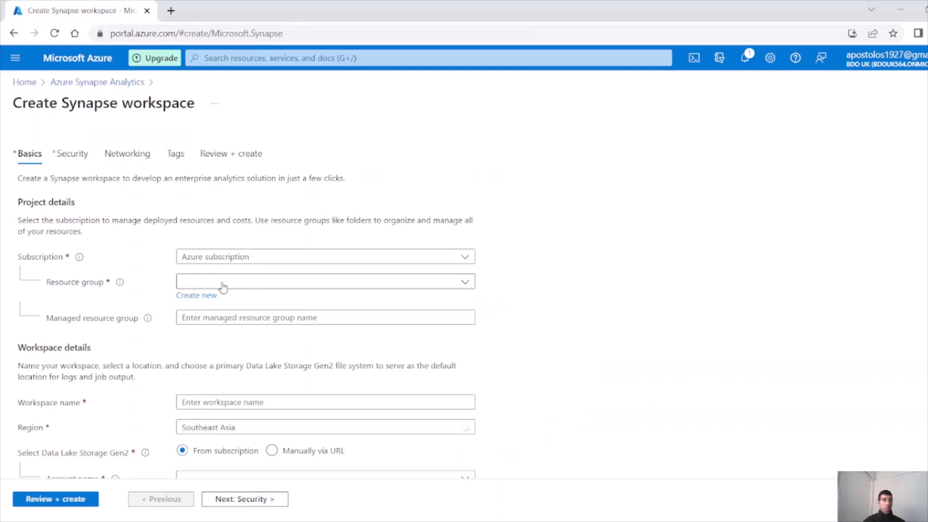
Choose resource group test_example and name the workspace synapseapotest
left_click(223, 288)
left_click(213, 365)
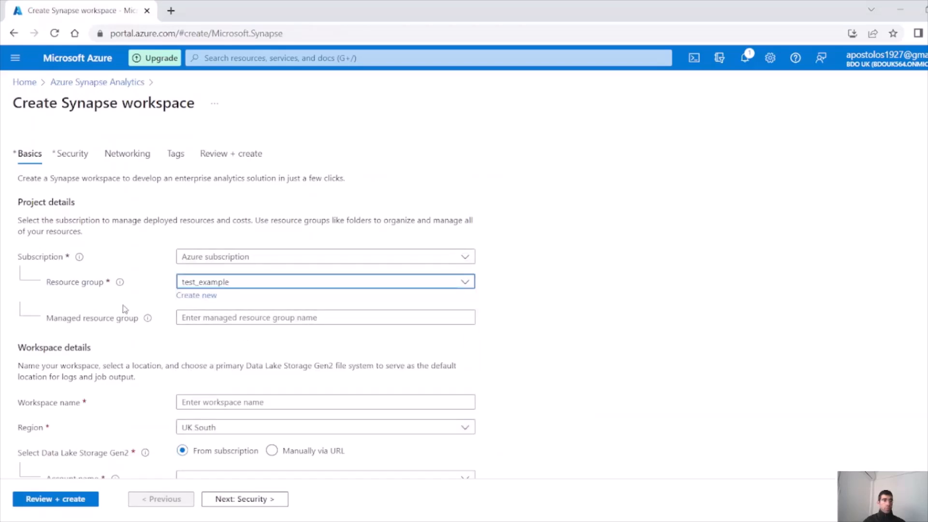
left_click(200, 320)
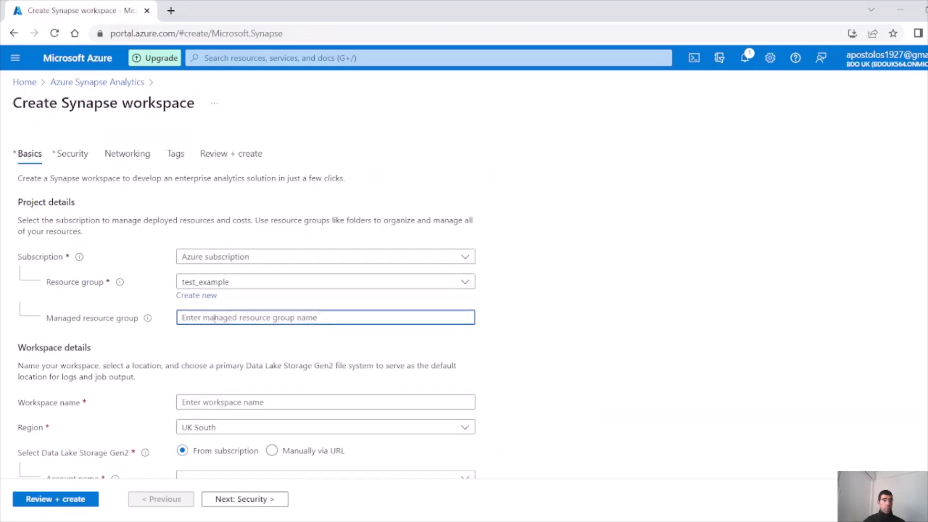
scroll(217, 337, "down", 1)
left_click(202, 338)
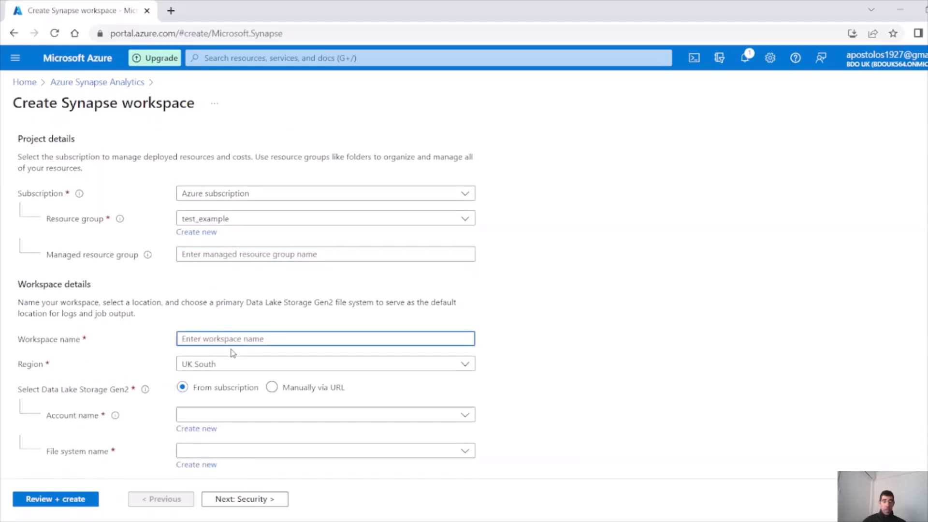
type("a")
key("BackSpace")
type("synapseapo")
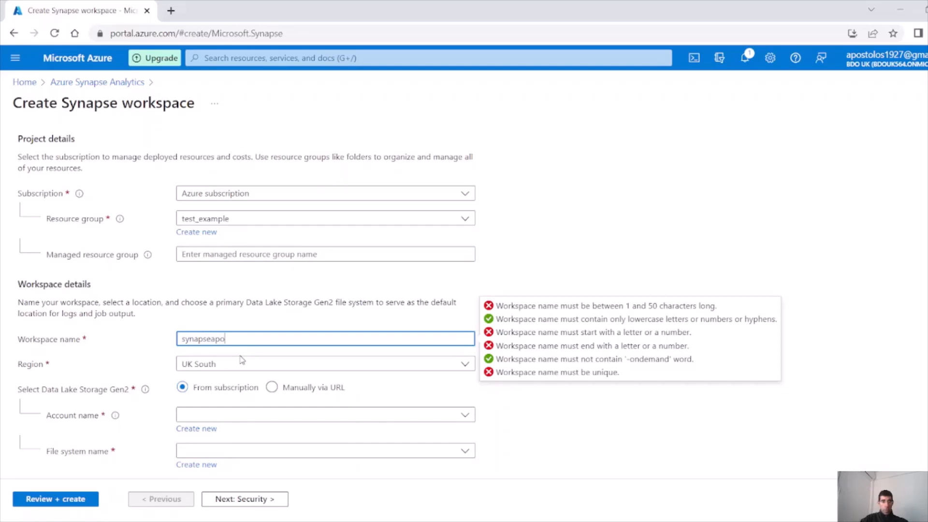
type("test")
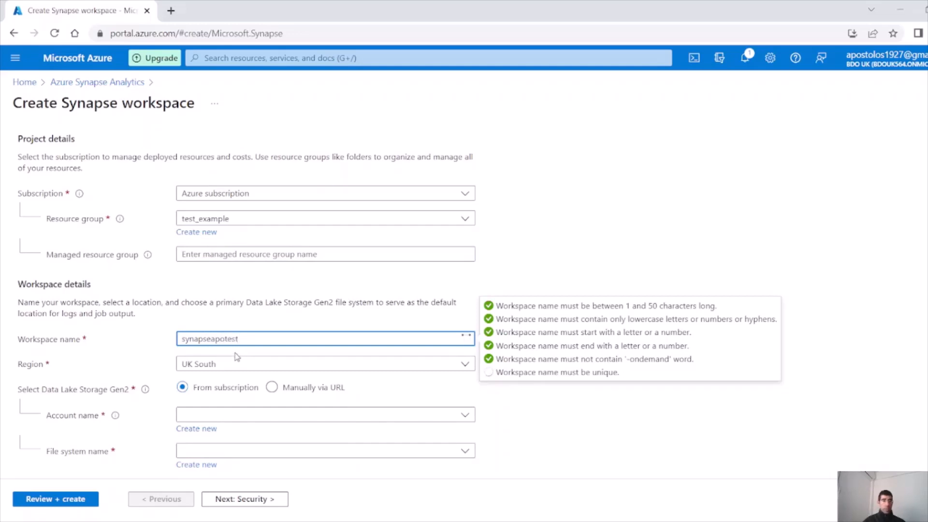
Use storage account examplevideo123 with file system test, then continue to Security
scroll(238, 332, "down", 2)
left_click(218, 352)
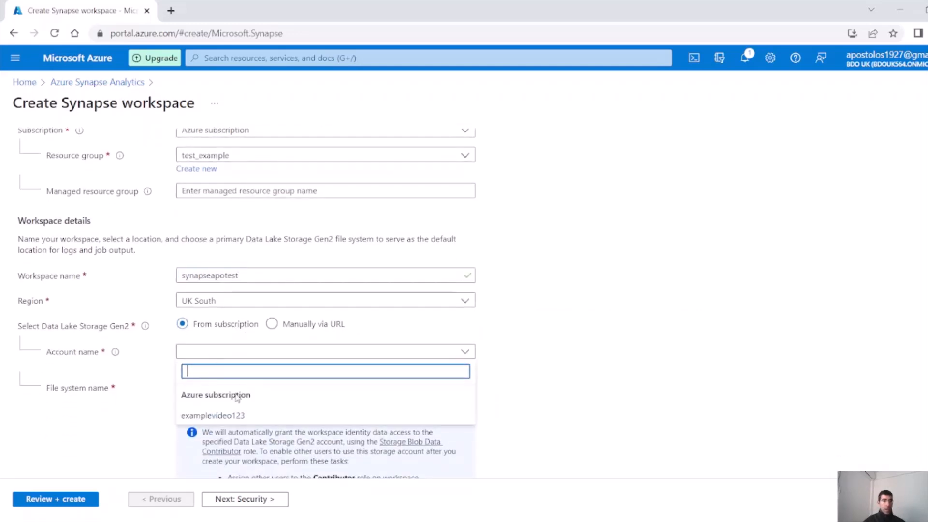
left_click(230, 417)
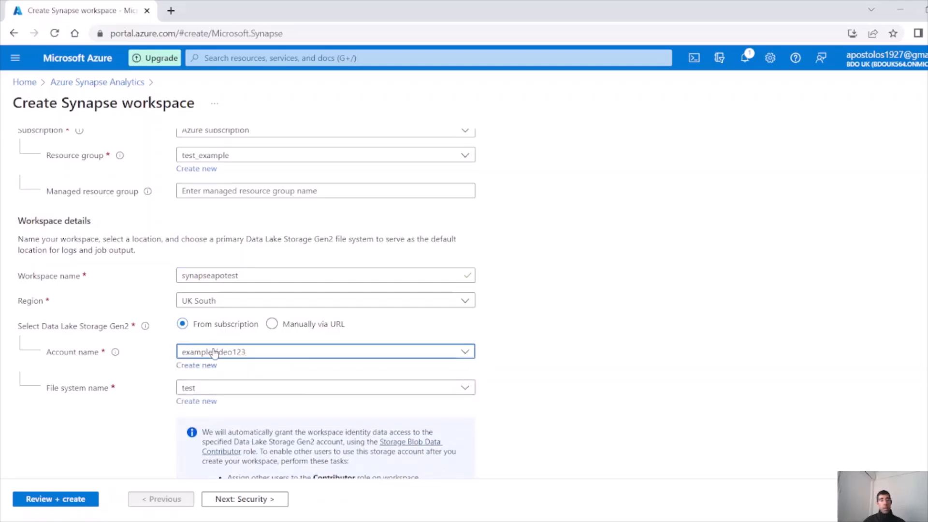
scroll(213, 354, "down", 1)
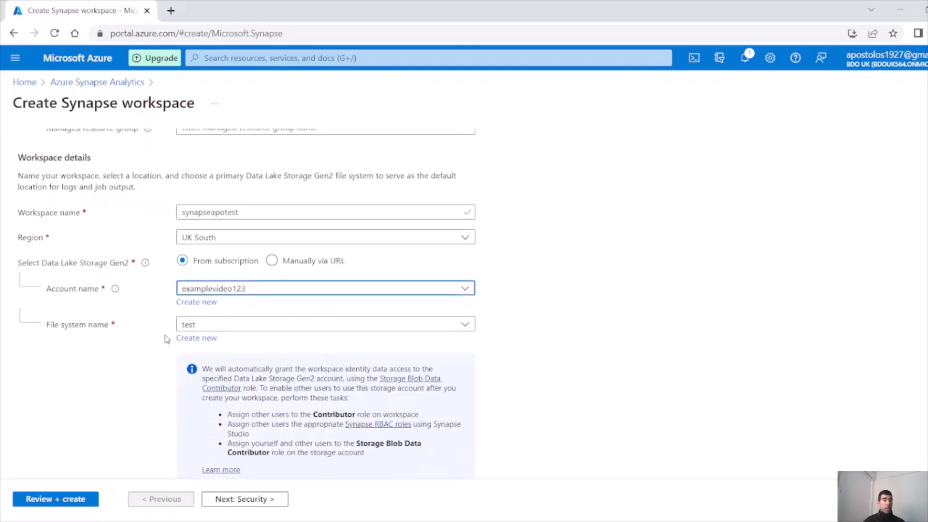
left_click(213, 325)
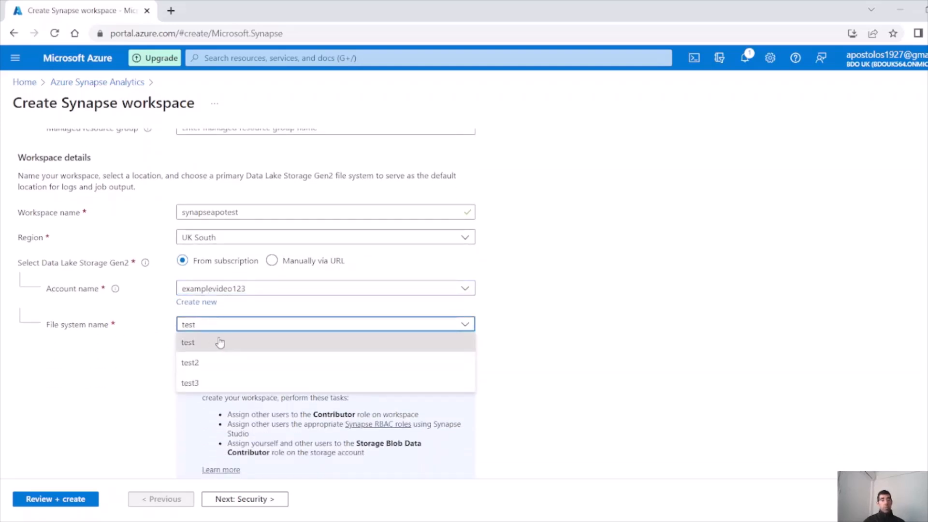
left_click(218, 342)
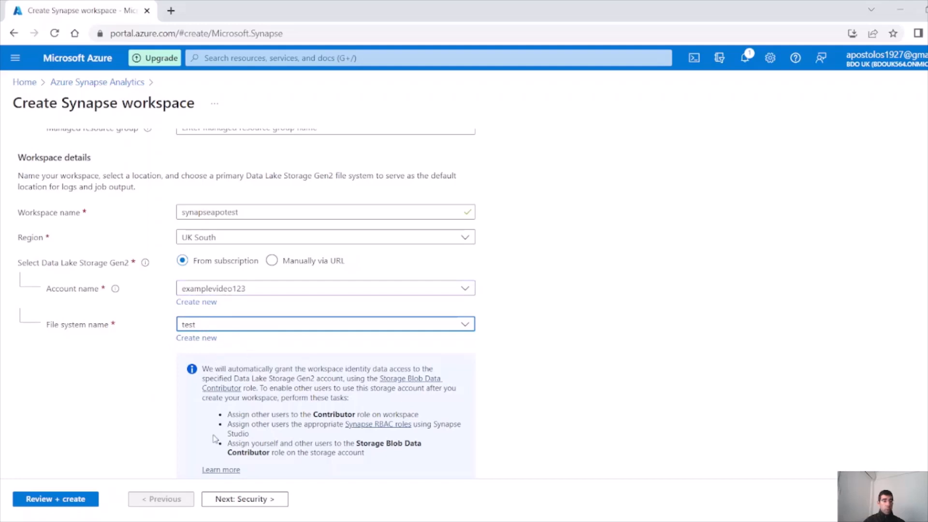
scroll(182, 435, "down", 1)
left_click_drag(202, 332, 420, 329)
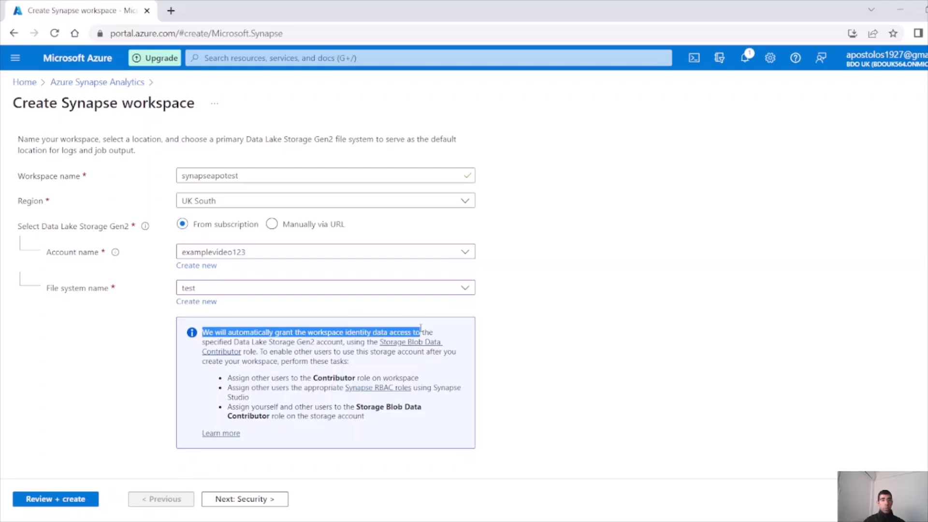
left_click(283, 342)
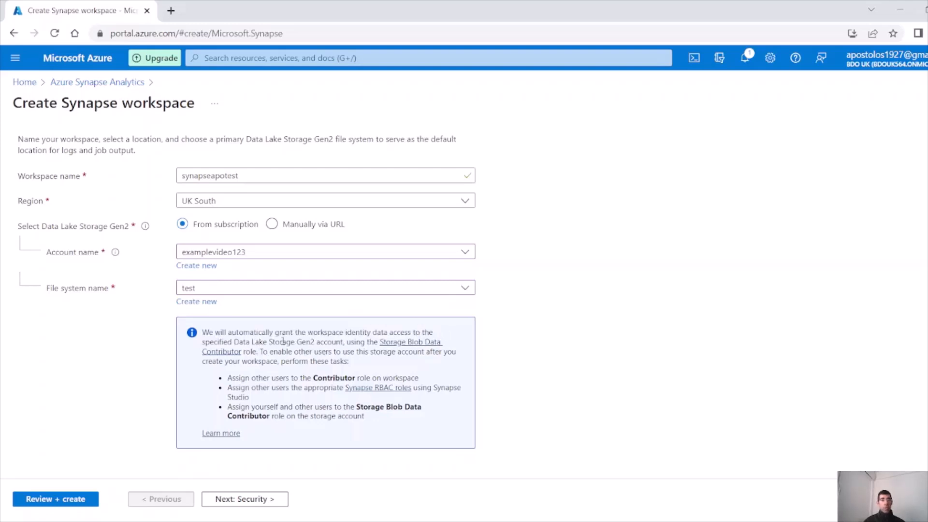
left_click_drag(329, 341, 254, 342)
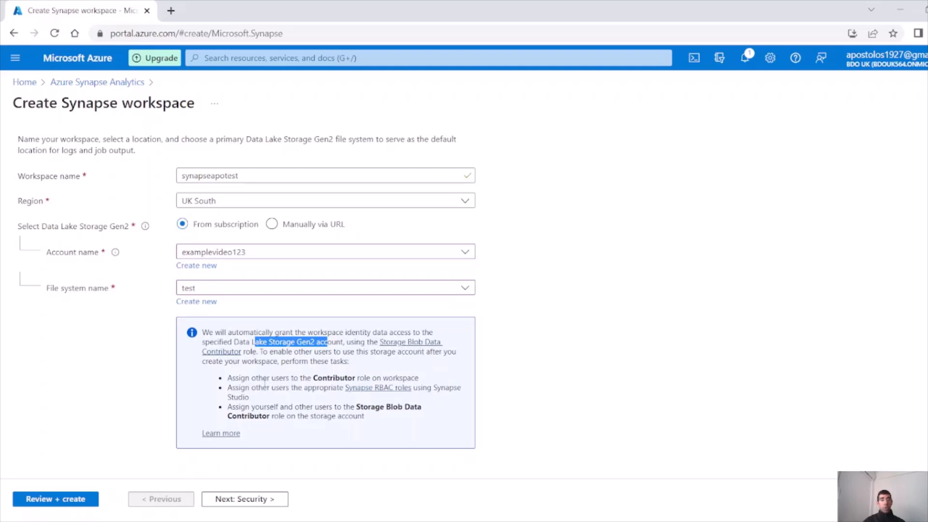
left_click(237, 497)
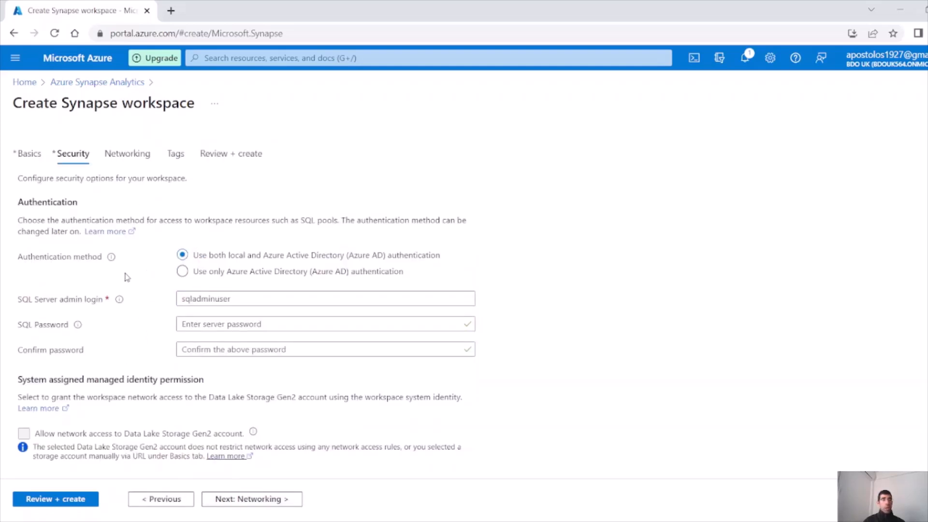
Enter and confirm the SQL admin password, then continue to the Networking tab
left_click(184, 321)
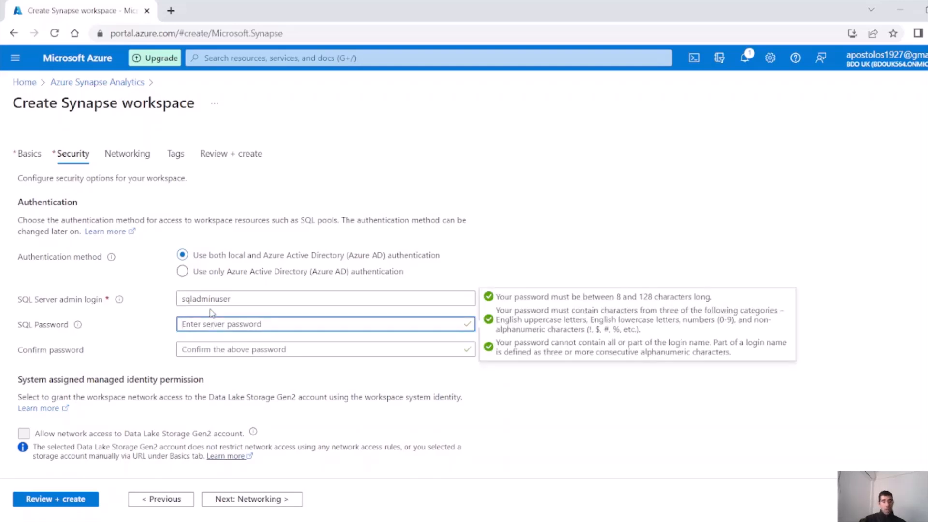
type("Passwor")
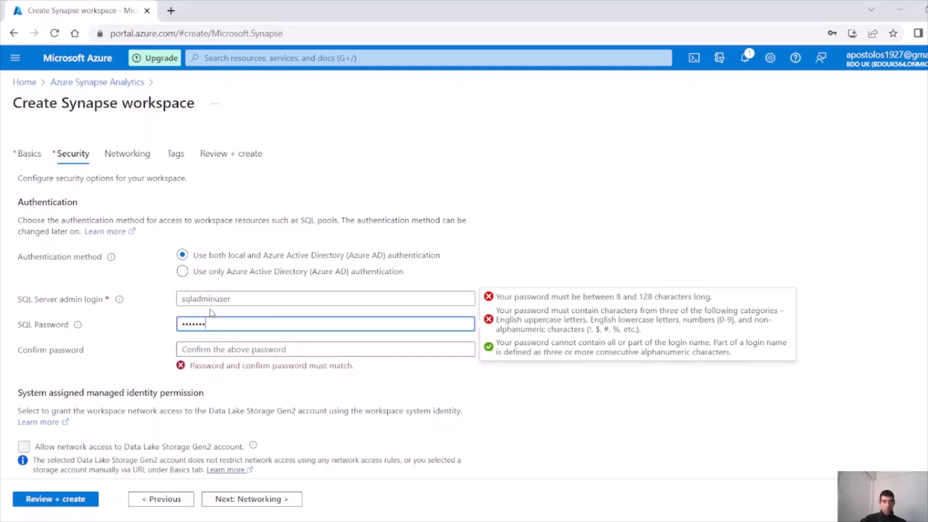
type("d1")
key("Tab")
type("Pas")
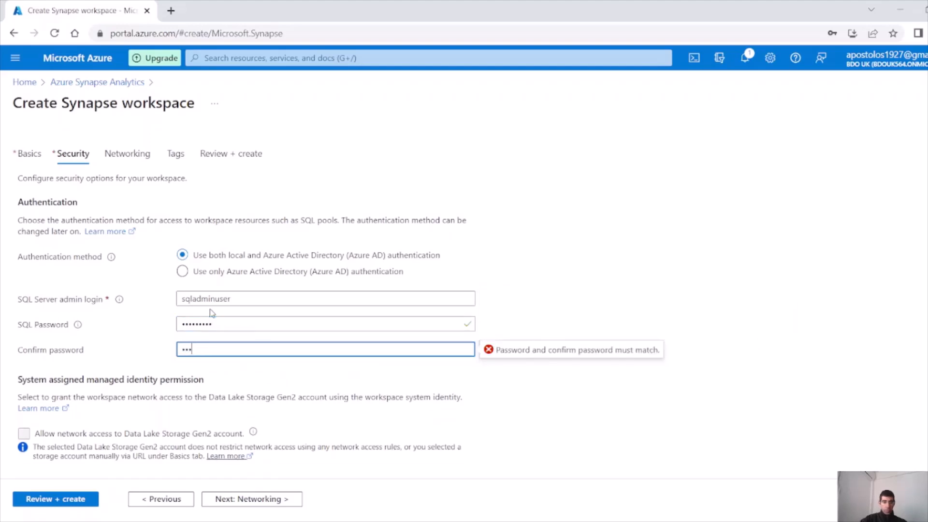
type("sword1")
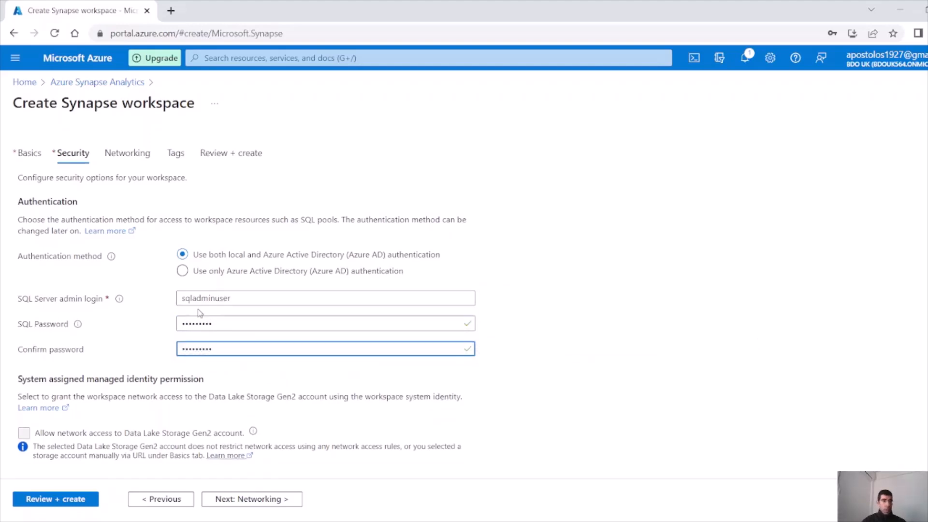
scroll(211, 314, "down", 3)
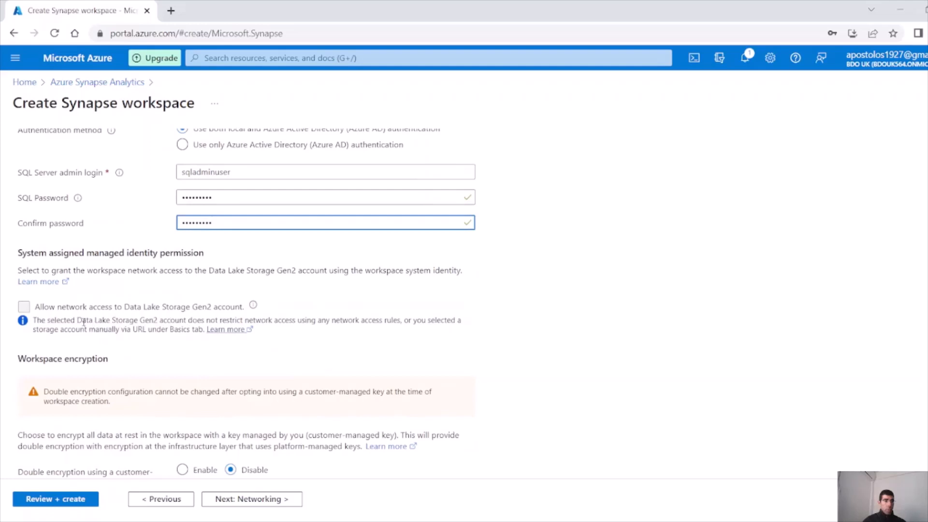
left_click(25, 308)
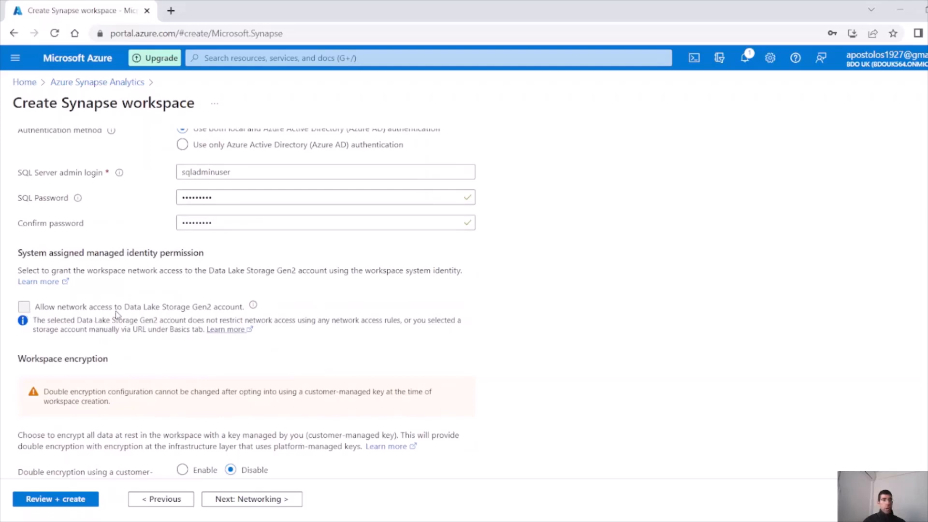
scroll(147, 303, "down", 1)
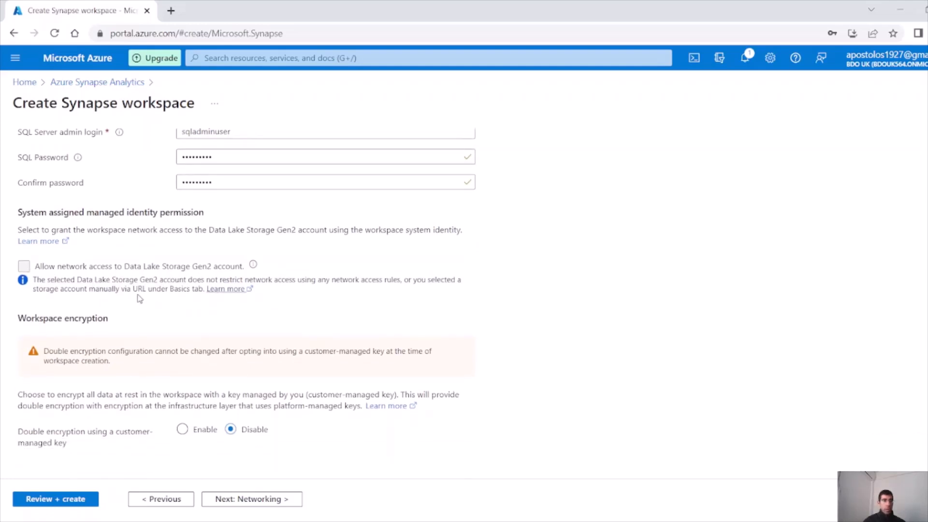
left_click(253, 502)
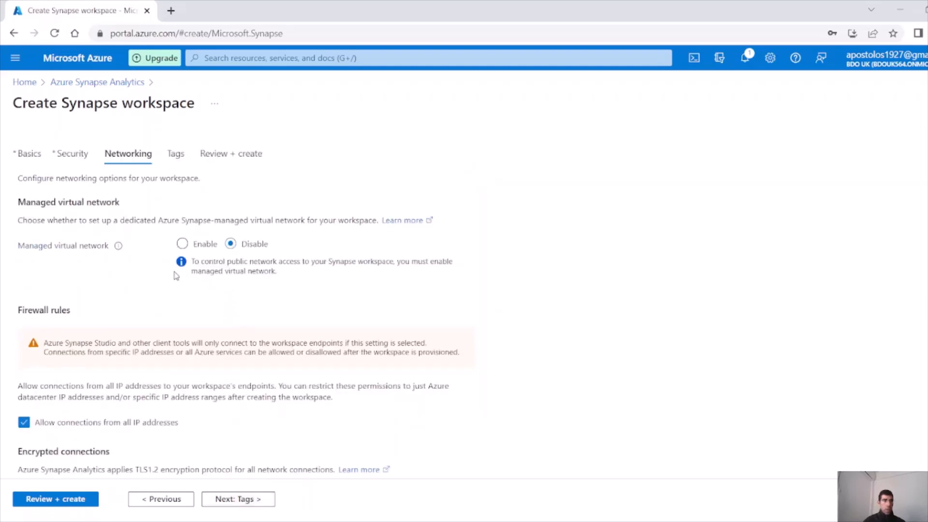
Skip past Networking and Tags to Review + create and check the validated summary
scroll(176, 275, "down", 2)
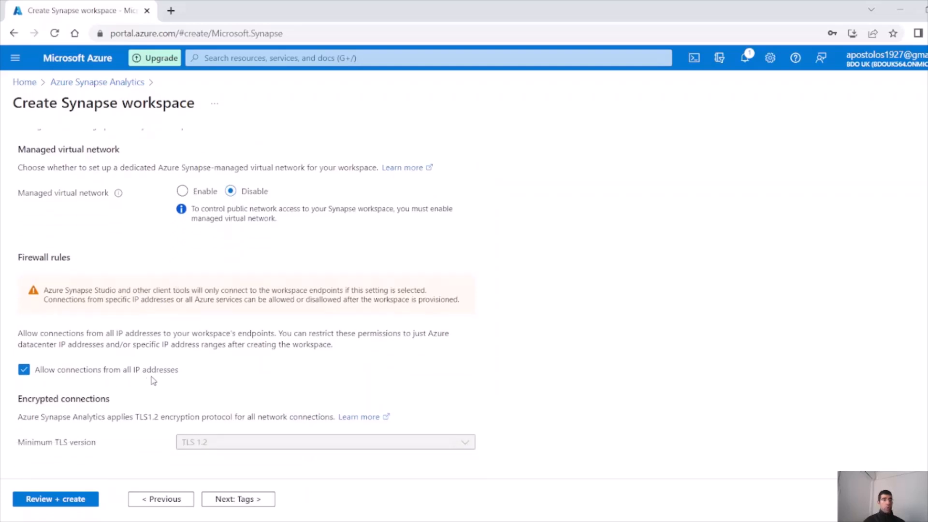
left_click(240, 504)
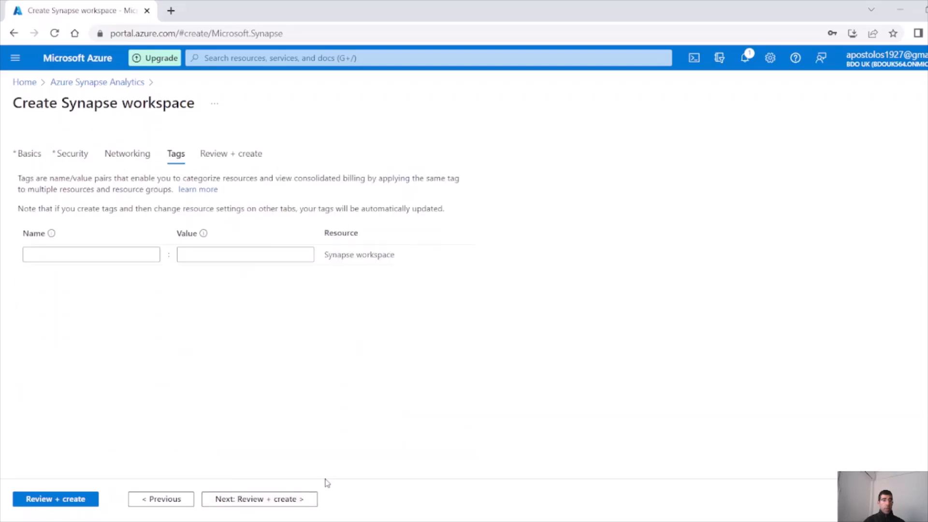
left_click(48, 501)
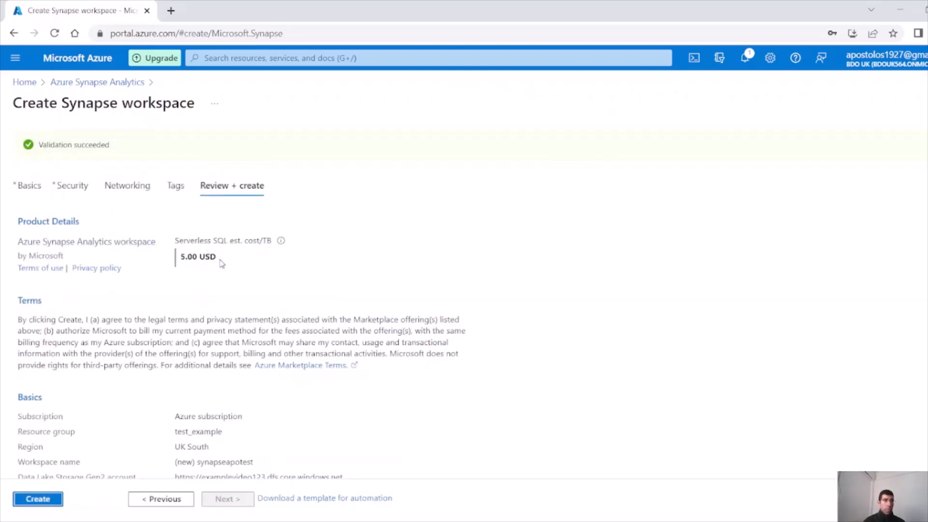
left_click_drag(221, 263, 182, 264)
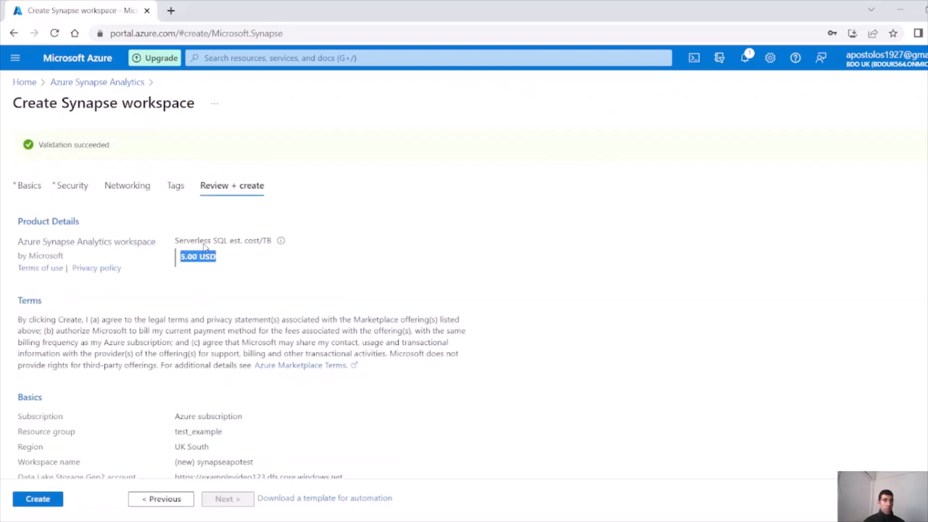
left_click(243, 241)
scroll(152, 366, "down", 5)
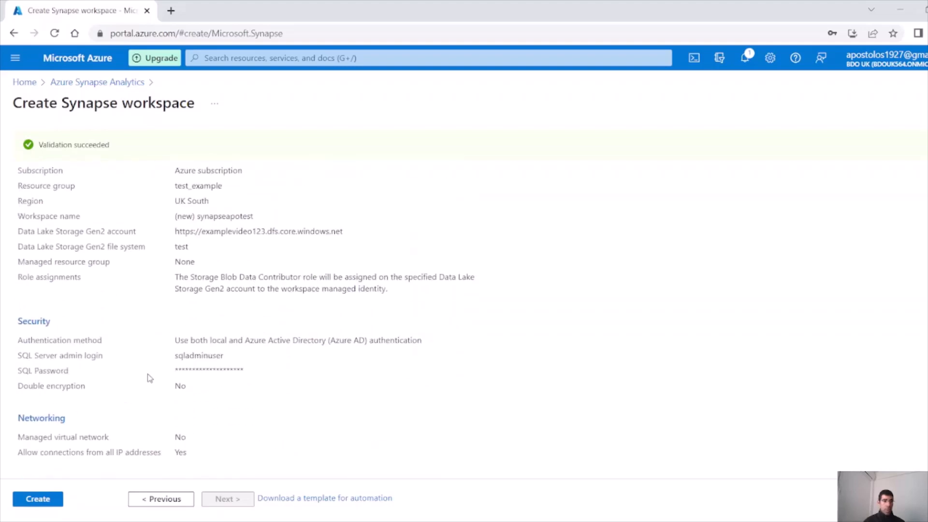
Create the synapseapotest workspace, then launch Synapse Studio from its overview in test_example
left_click(48, 502)
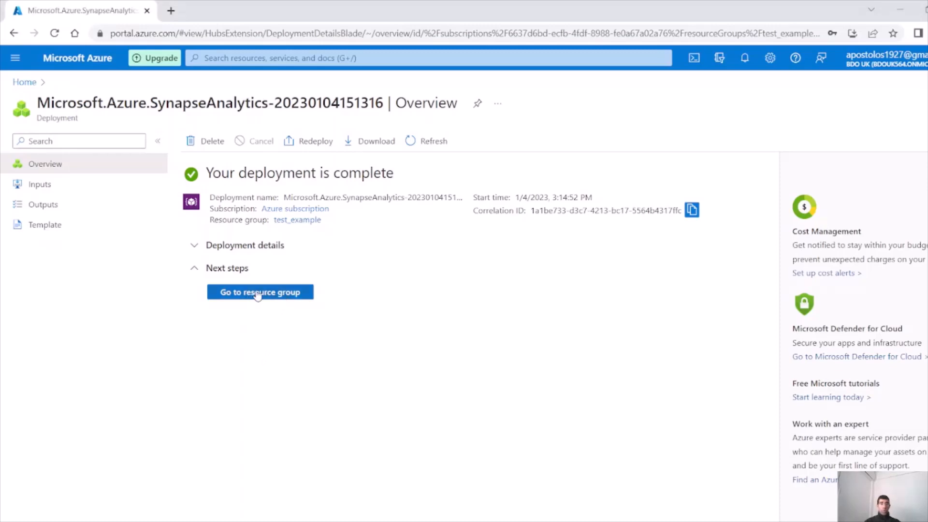
left_click(257, 294)
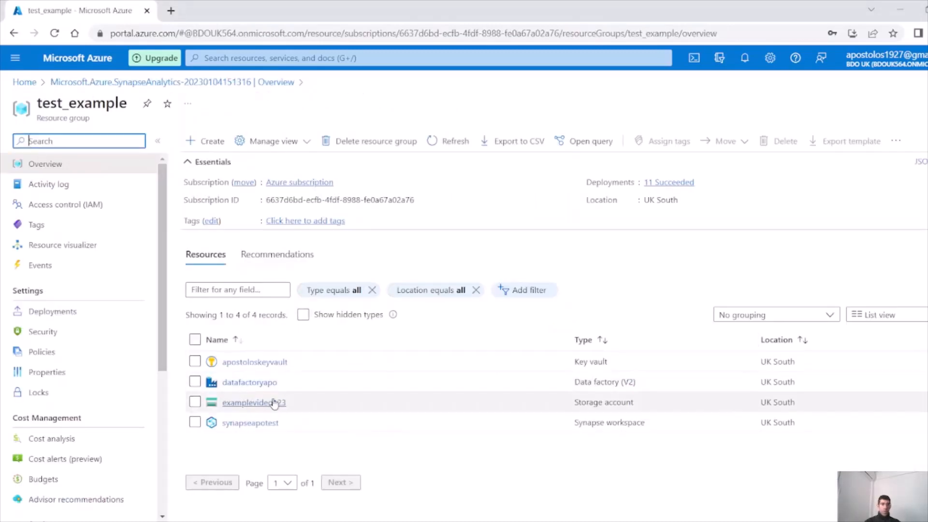
left_click(250, 423)
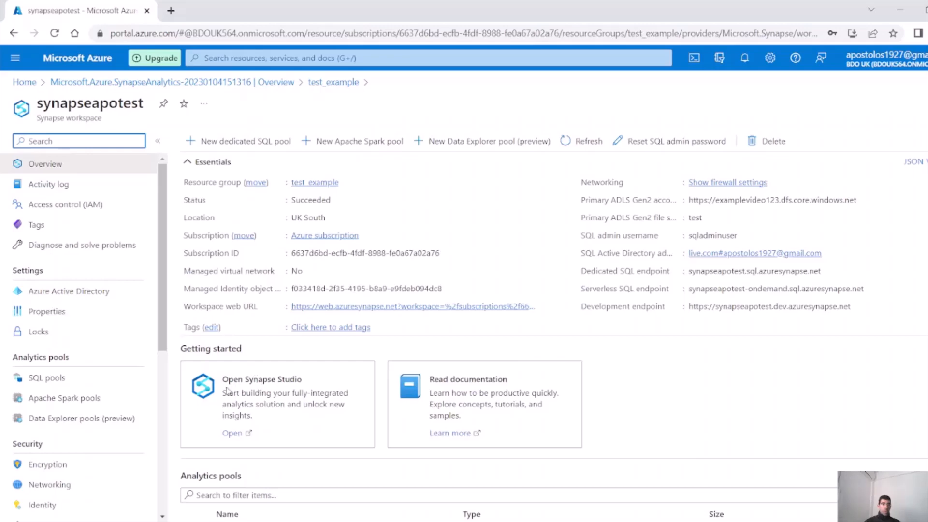
left_click(235, 434)
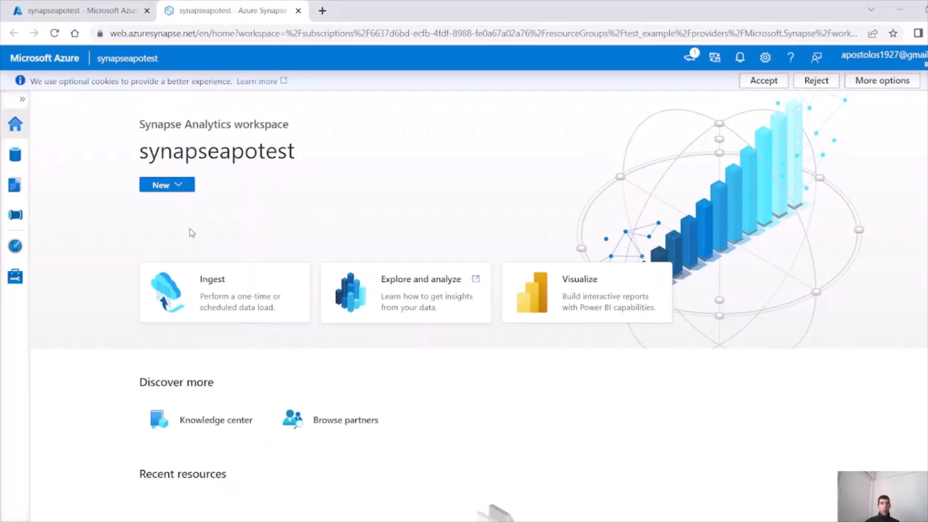
In the Data hub's Linked sources, expand Azure Data Lake Storage Gen2 and choose Connect to external data
left_click(4, 159)
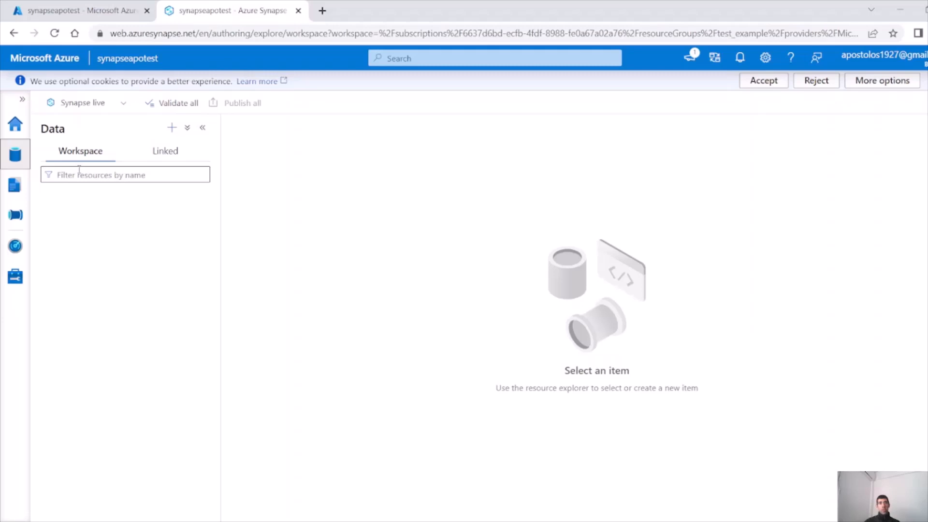
left_click(165, 151)
left_click(44, 197)
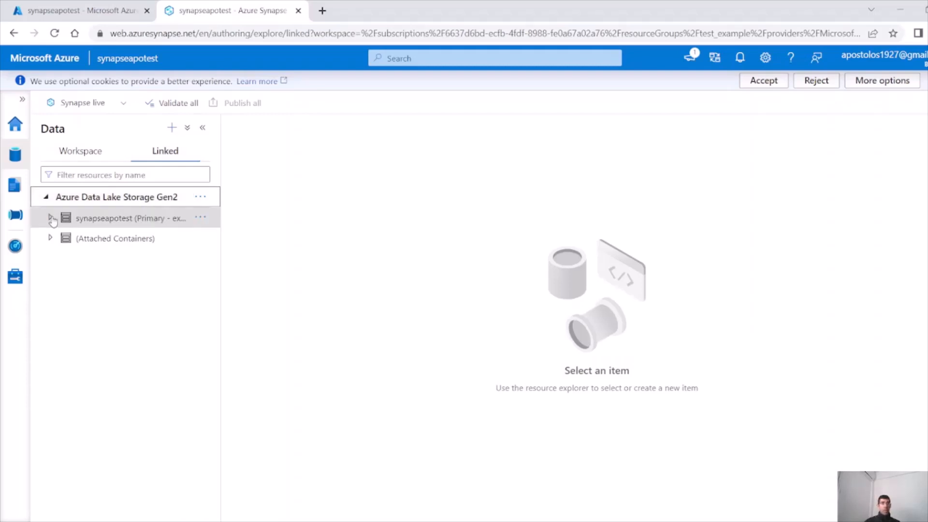
left_click(205, 198)
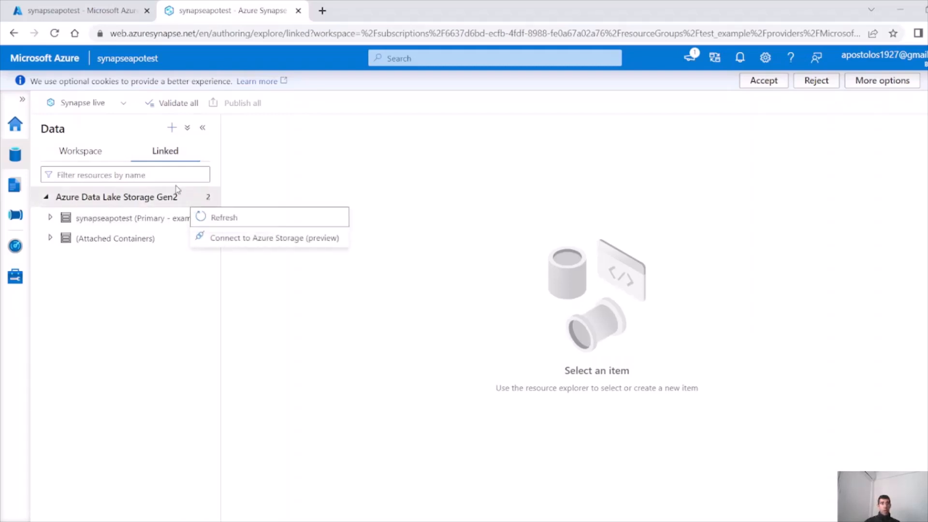
left_click(172, 130)
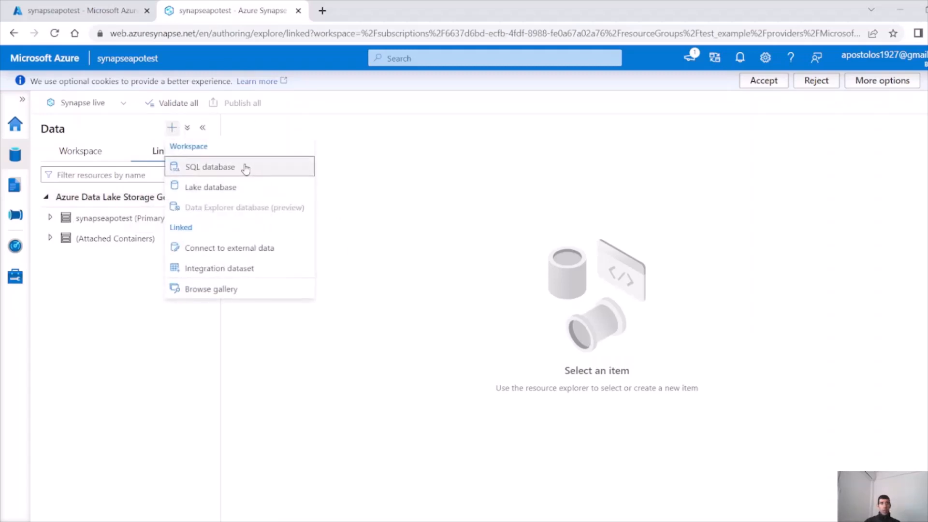
left_click(263, 249)
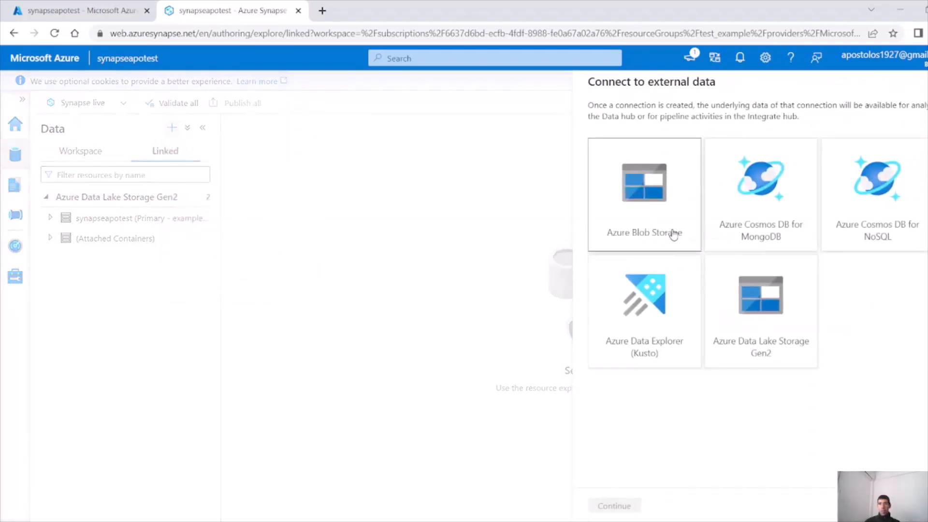
Start a new Azure Data Lake Storage Gen2 linked service on the subscription and account examplevideo123
left_click(752, 301)
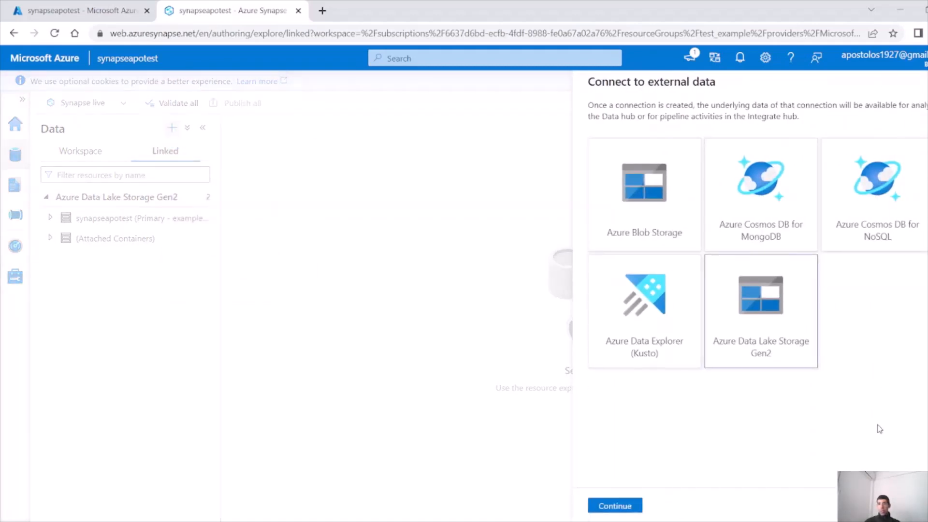
left_click(616, 506)
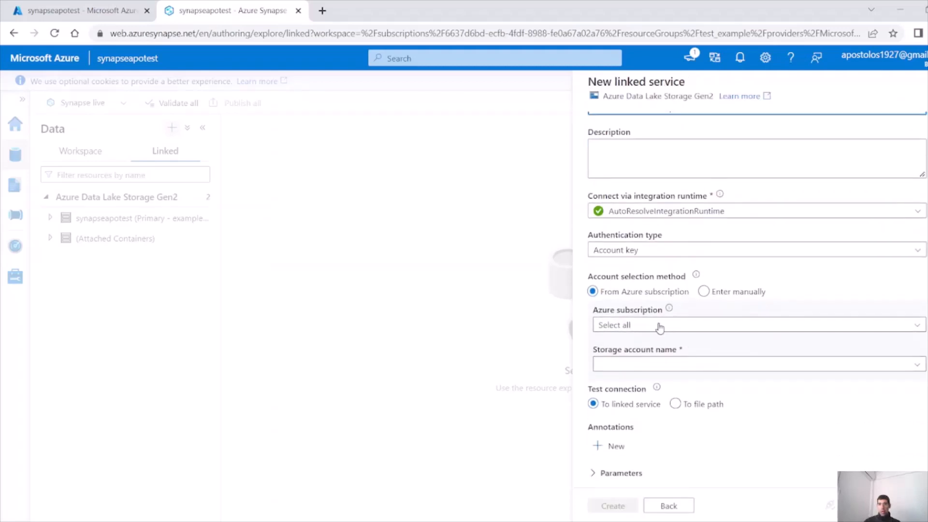
left_click(659, 327)
left_click(668, 365)
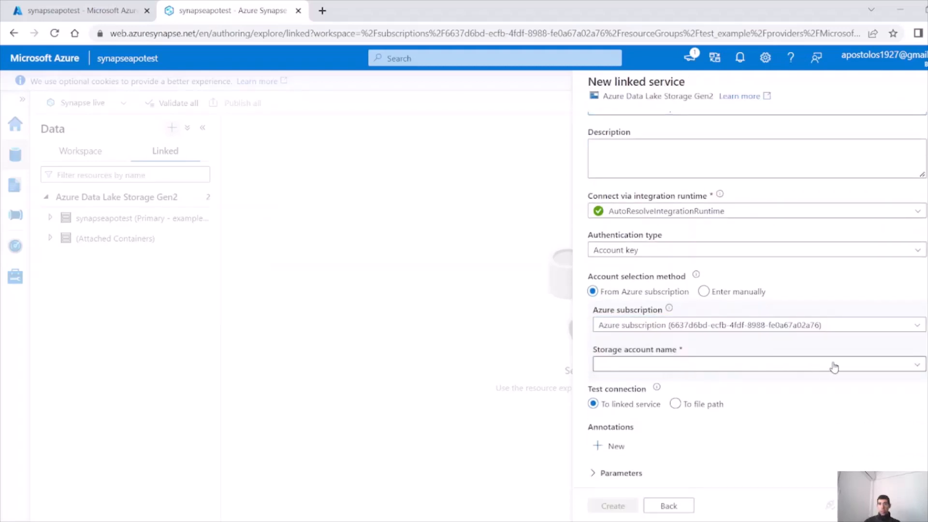
left_click(876, 367)
left_click(703, 389)
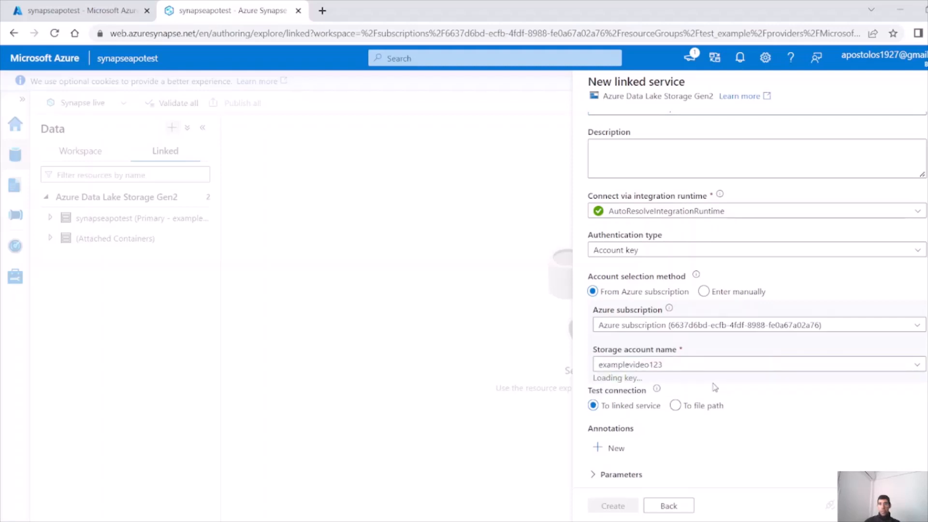
scroll(743, 385, "down", 1)
scroll(759, 386, "up", 2)
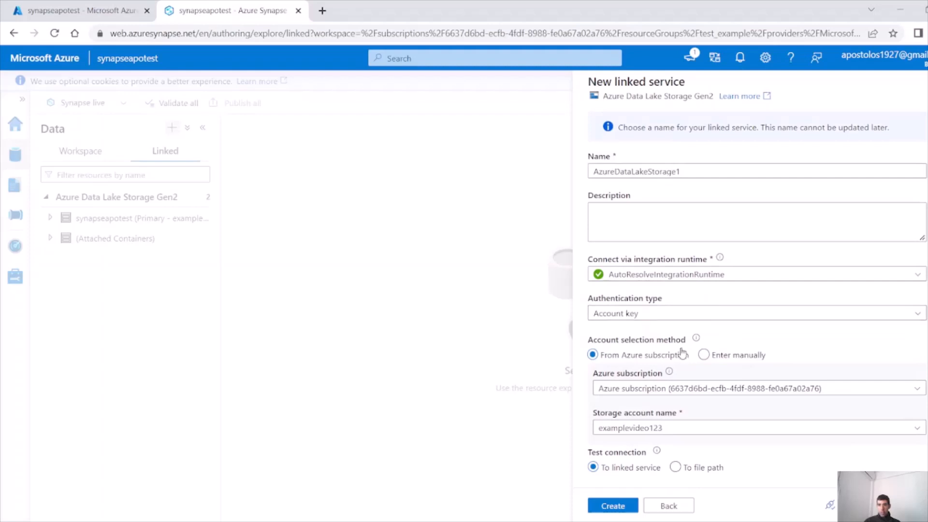
Switch authentication to Service Principal, reselect subscription and examplevideo123, and focus the principal ID field
left_click(678, 313)
left_click(667, 375)
left_click(745, 392)
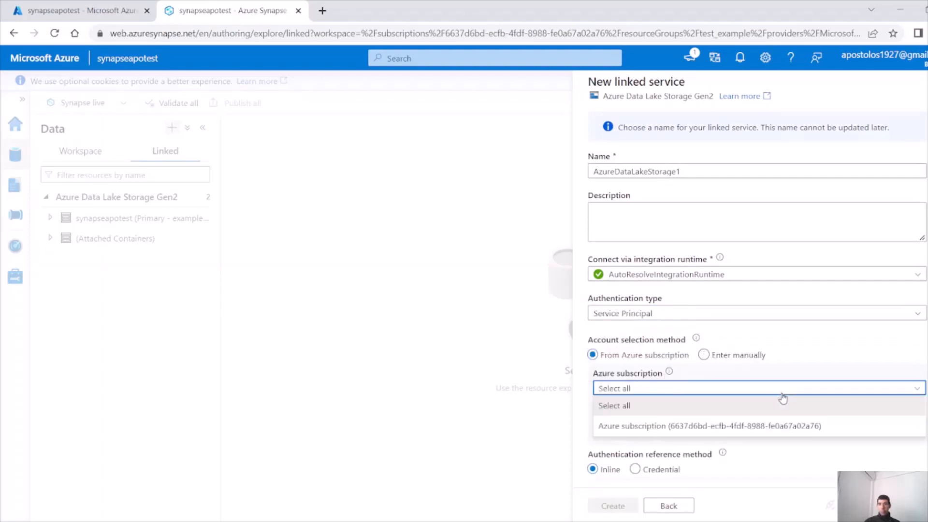
left_click(729, 425)
left_click(730, 431)
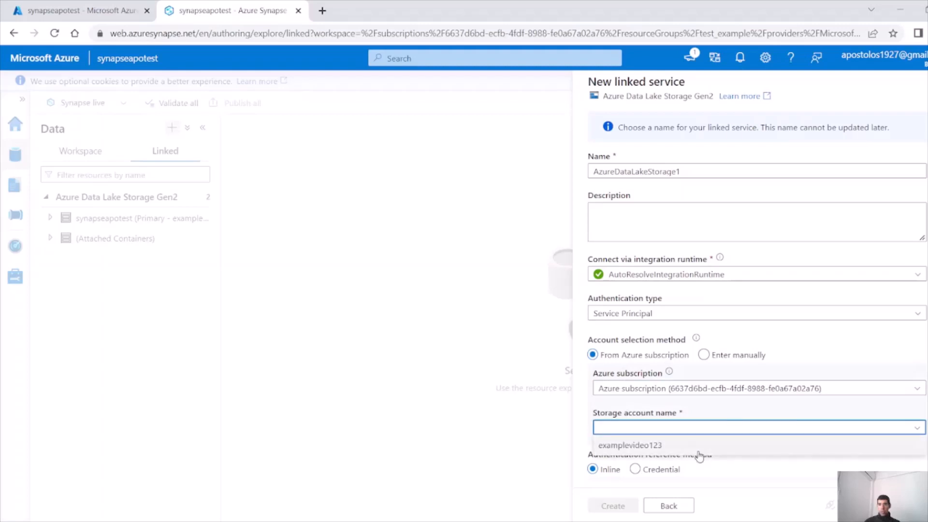
left_click(711, 442)
scroll(794, 375, "down", 4)
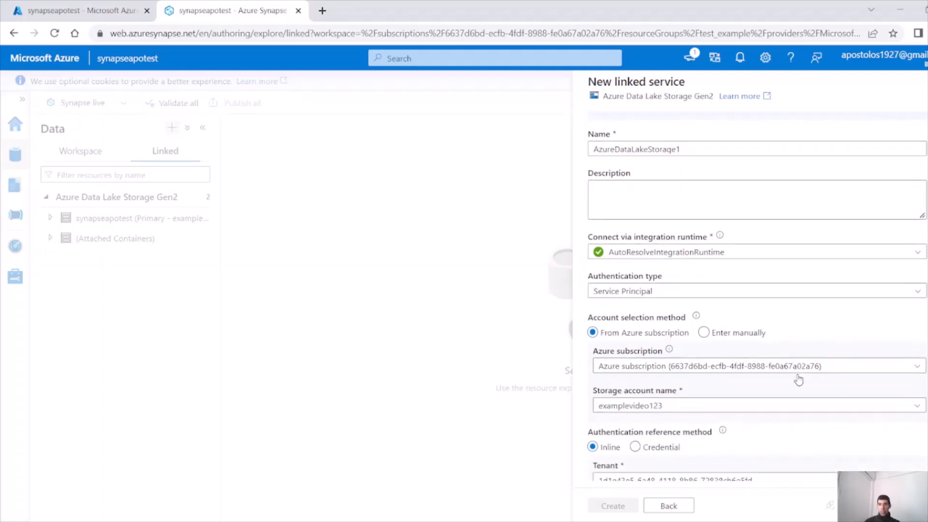
left_click(685, 353)
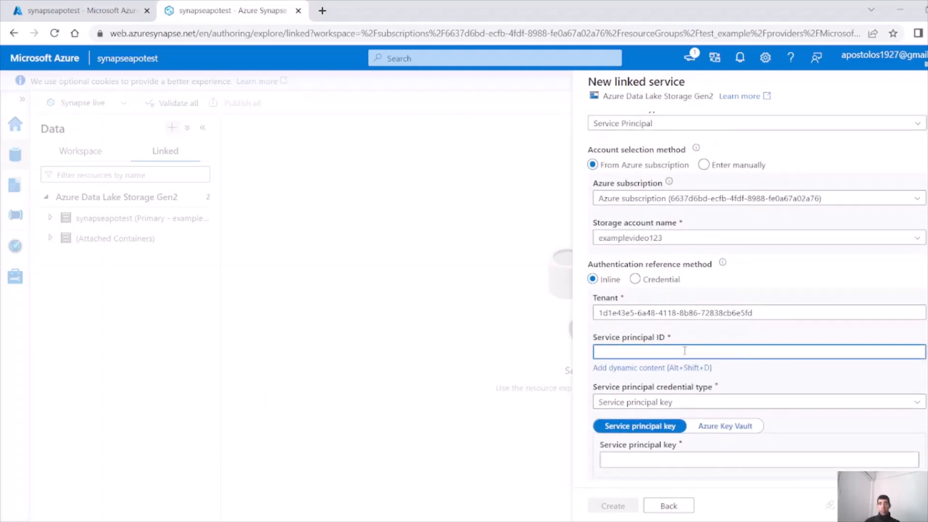
Copy the service_principle app's client ID from Azure Active Directory App registrations and return to Synapse
left_click(96, 16)
left_click(20, 85)
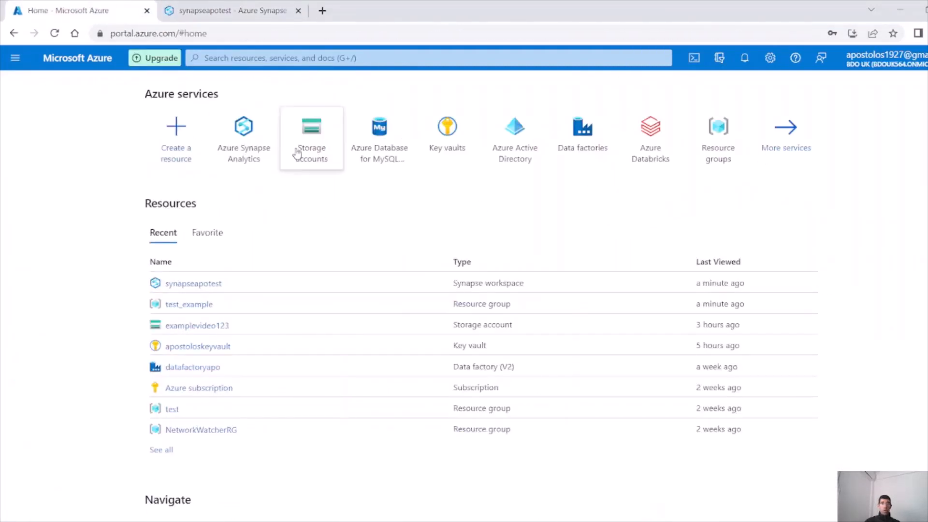
left_click(522, 132)
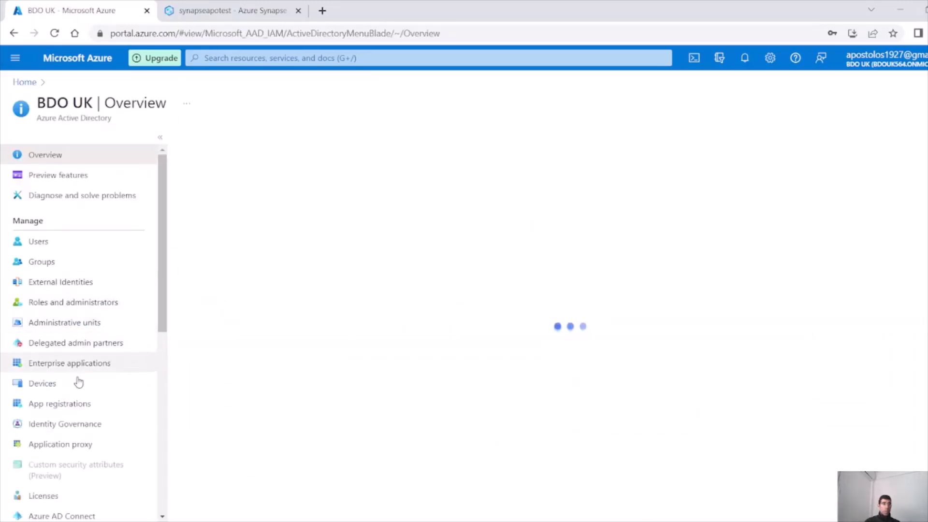
left_click(85, 404)
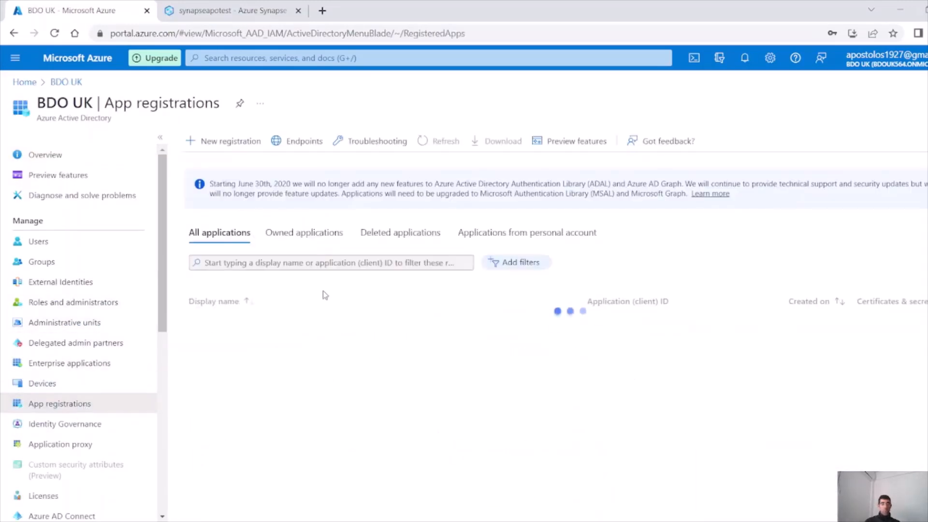
left_click_drag(284, 337, 256, 335)
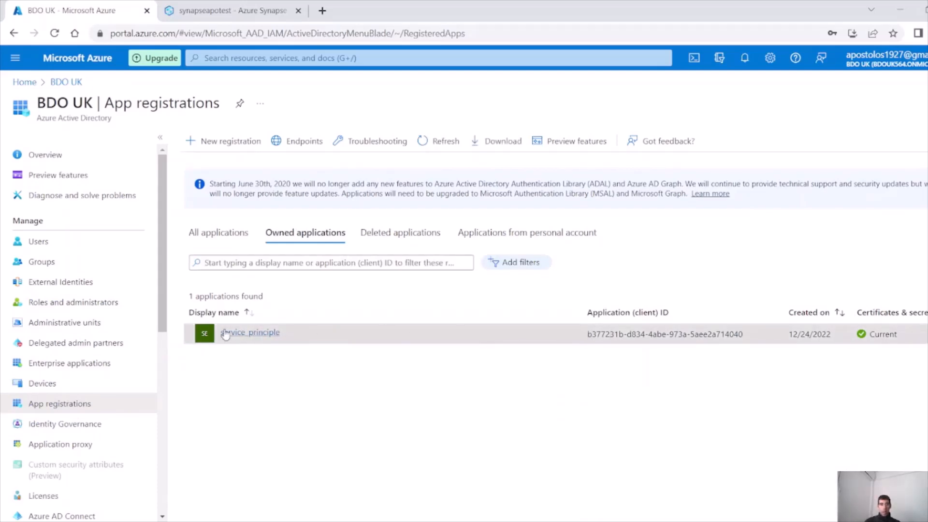
left_click_drag(588, 335, 743, 335)
key("ctrl+c")
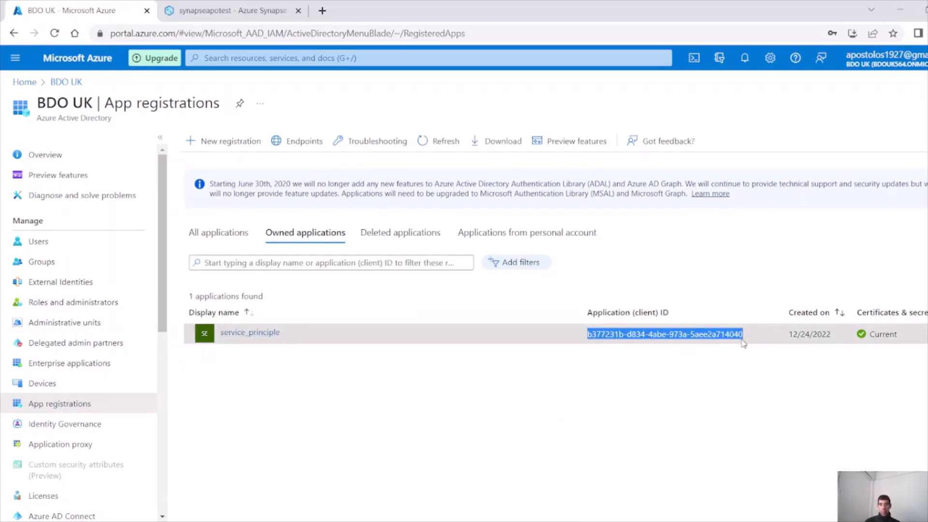
left_click(240, 8)
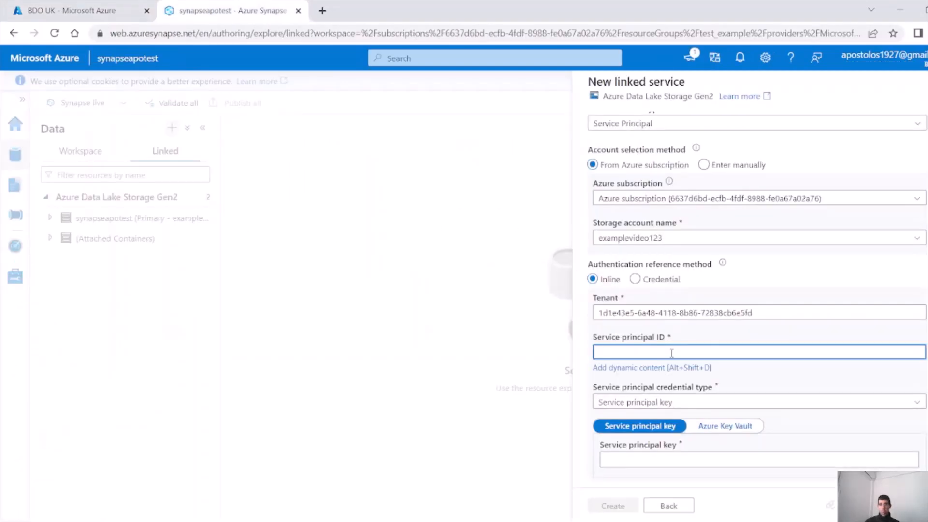
Paste the client ID as the service principal ID and take the key from Azure Key Vault
key("ctrl+v")
scroll(733, 386, "down", 1)
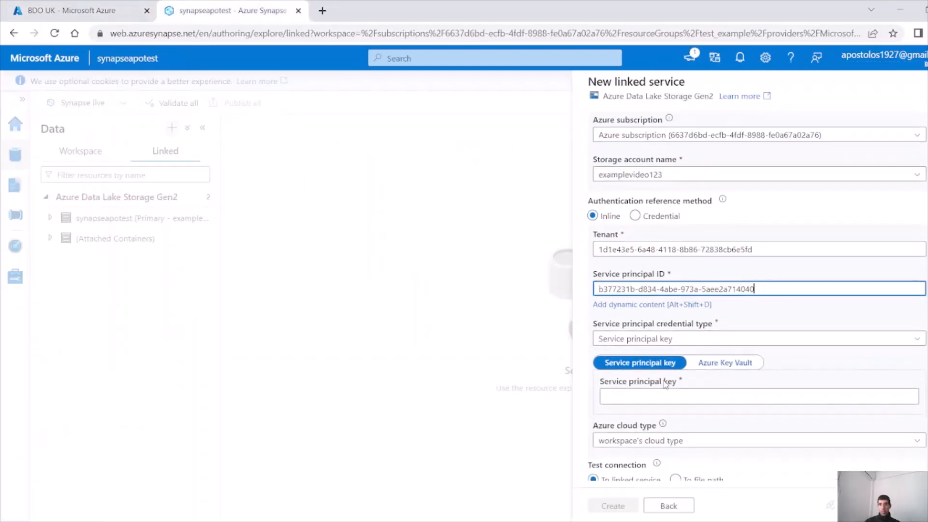
left_click(723, 369)
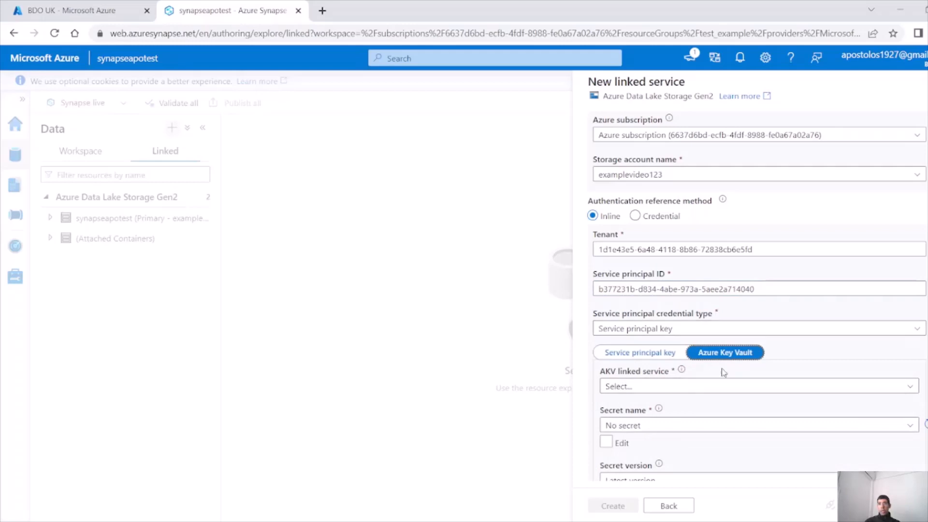
scroll(740, 334, "down", 1)
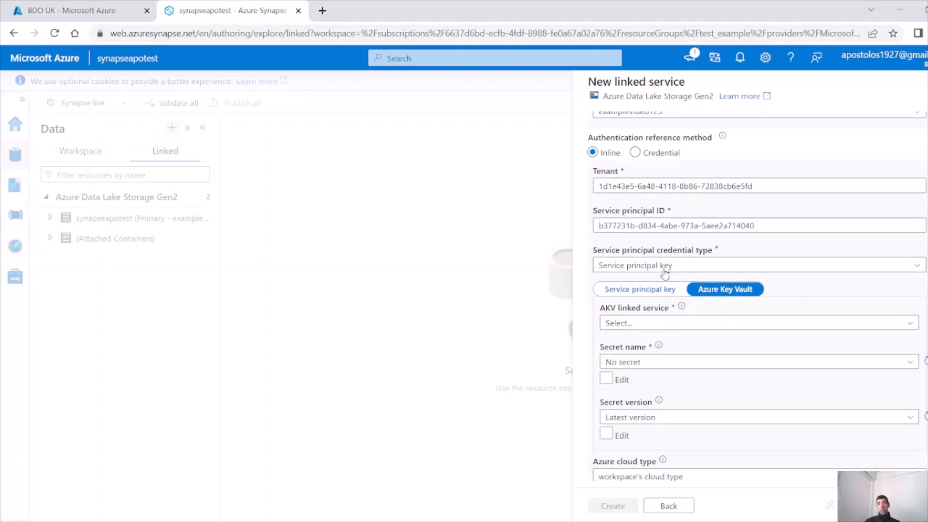
Start a new Azure Key Vault linked service from the AKV linked service list
mouse_move(681, 308)
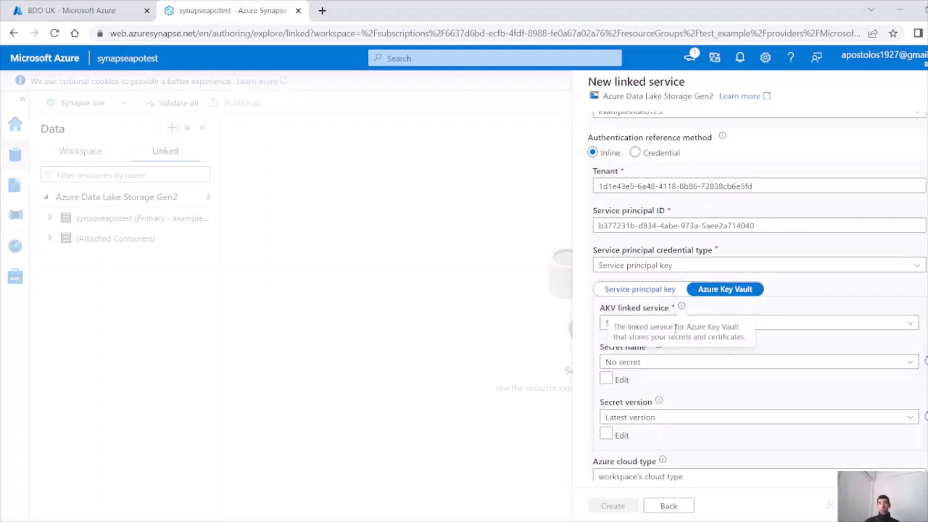
left_click(776, 324)
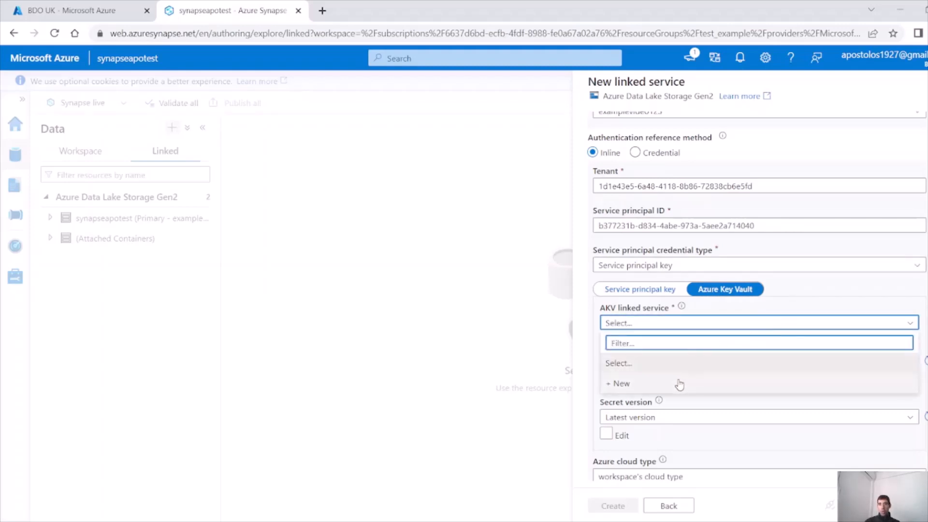
left_click(814, 305)
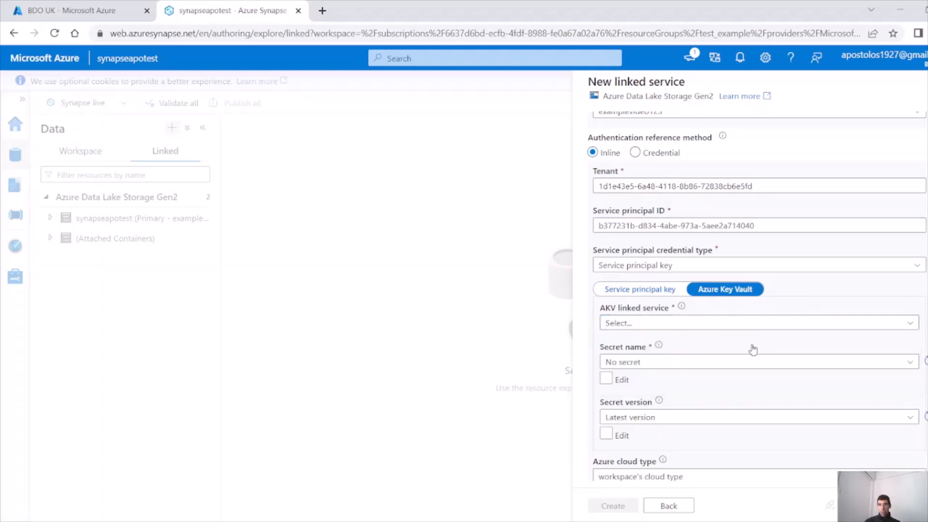
left_click(707, 367)
left_click(711, 324)
left_click(711, 324)
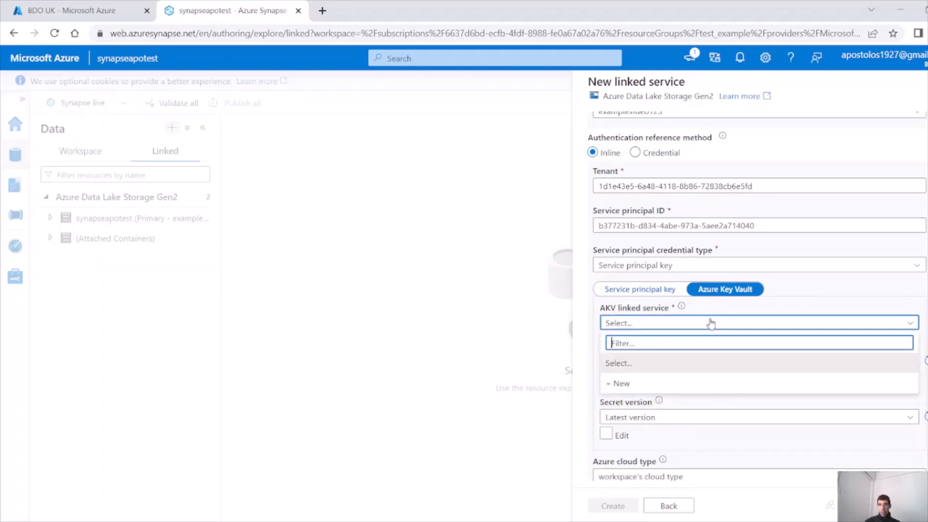
left_click(673, 385)
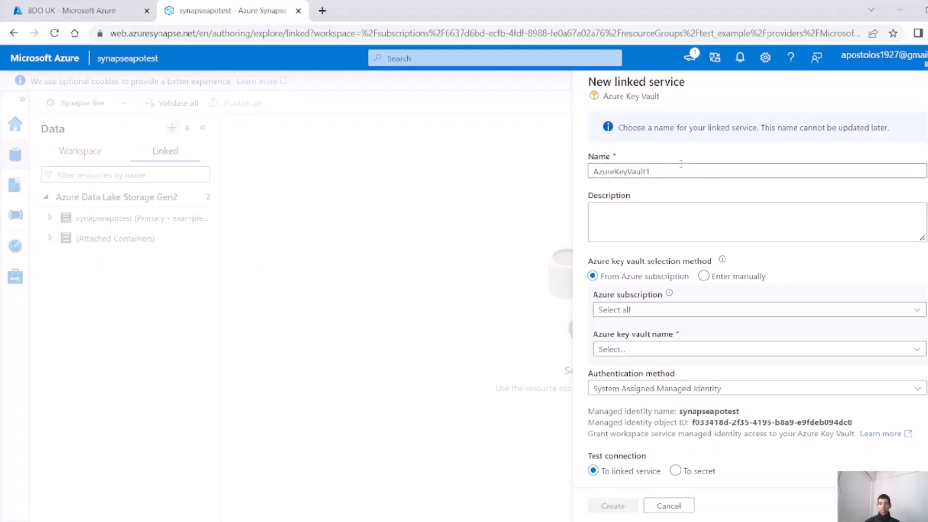
Point AzureKeyVault1 at the Azure subscription's apostoloskeyvault key vault and create it
left_click(646, 310)
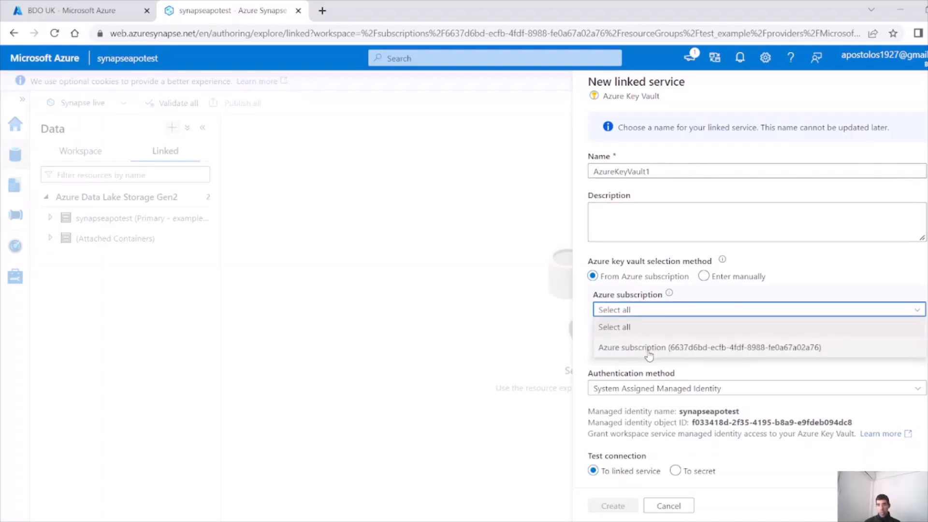
left_click(648, 348)
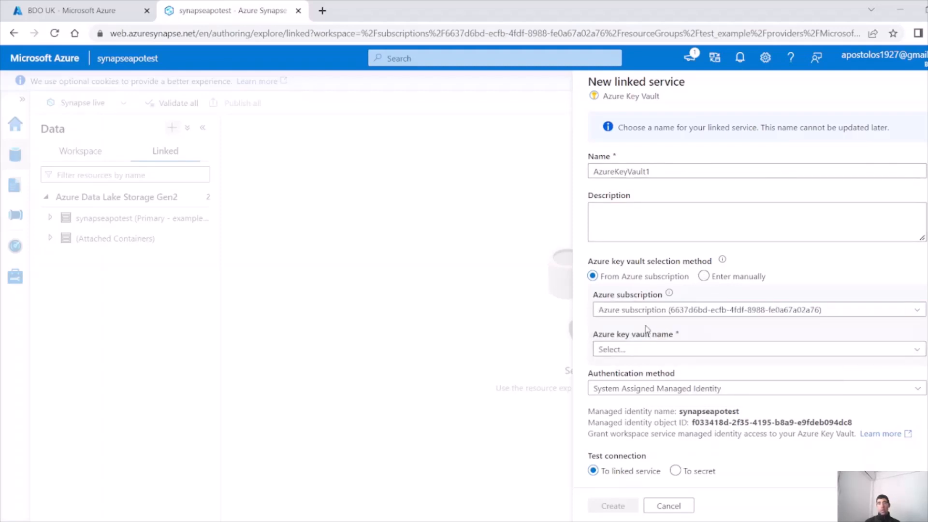
left_click(661, 355)
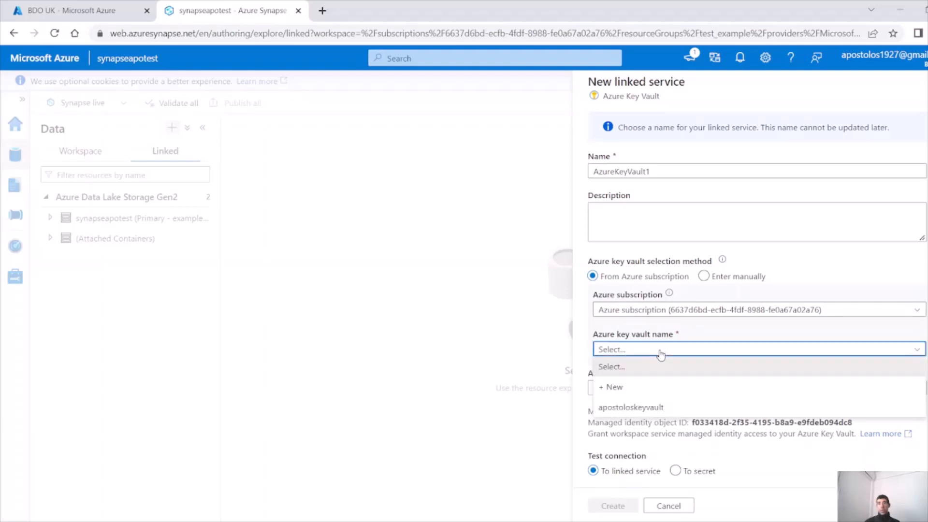
left_click(648, 405)
scroll(741, 390, "down", 2)
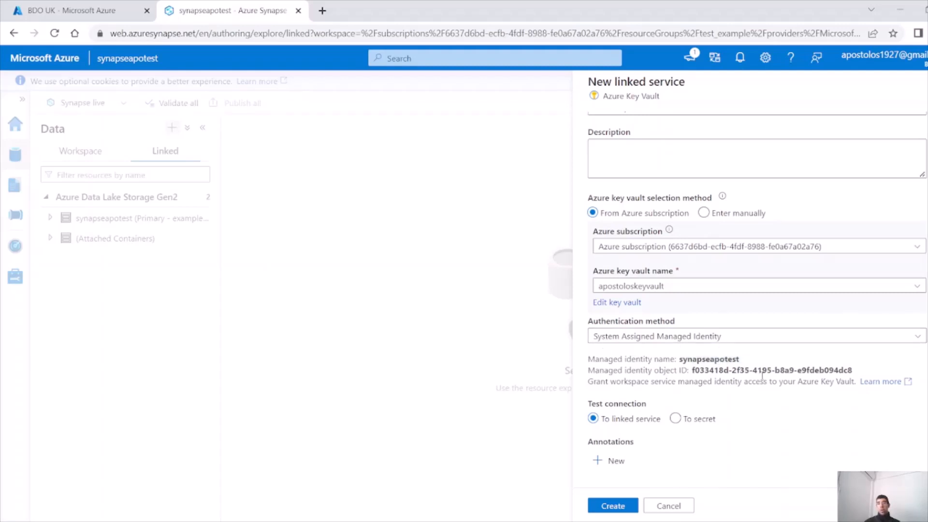
mouse_move(691, 359)
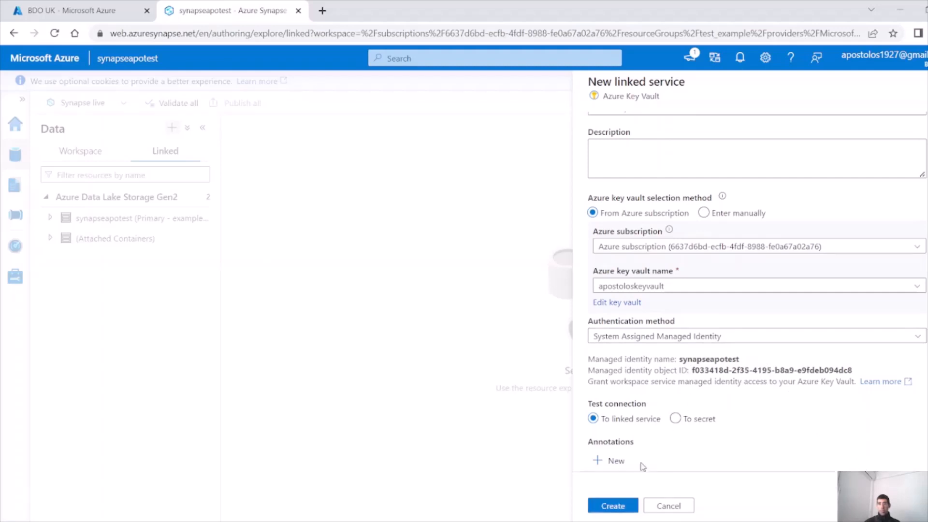
left_click(613, 505)
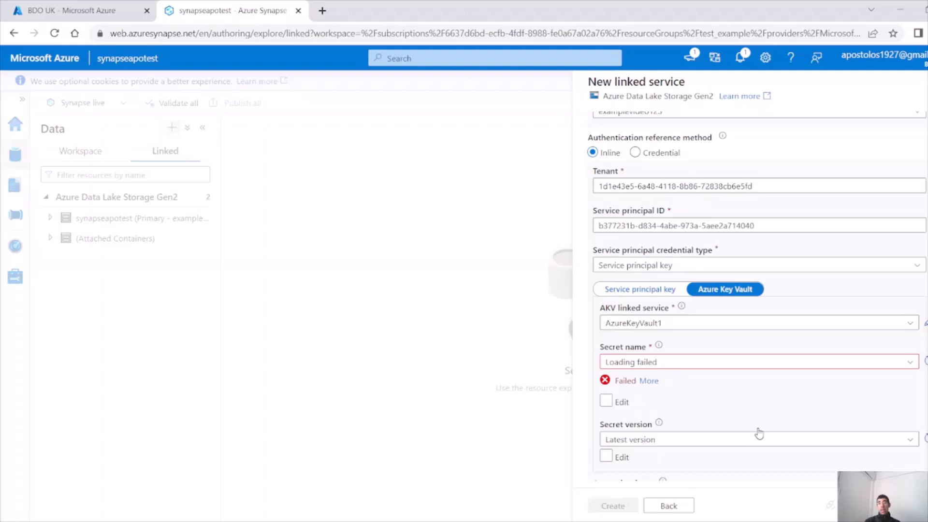
Copy the secret name serviceprincipalsecret from apostoloskeyvault's Secrets in the Azure portal
left_click(695, 365)
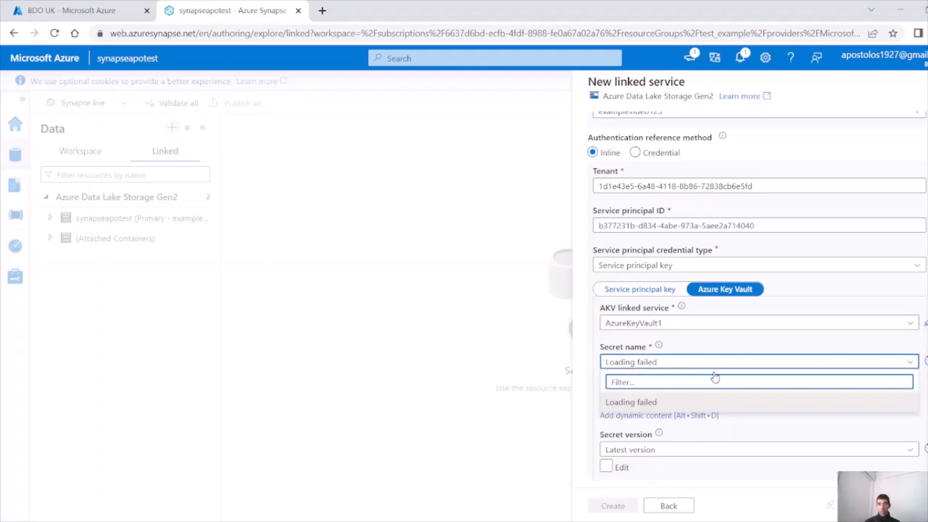
left_click(111, 10)
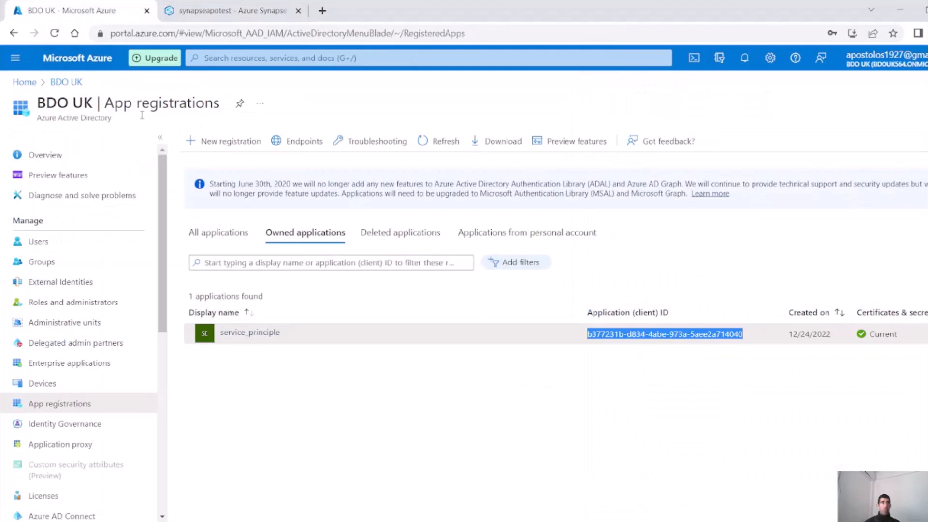
left_click(24, 82)
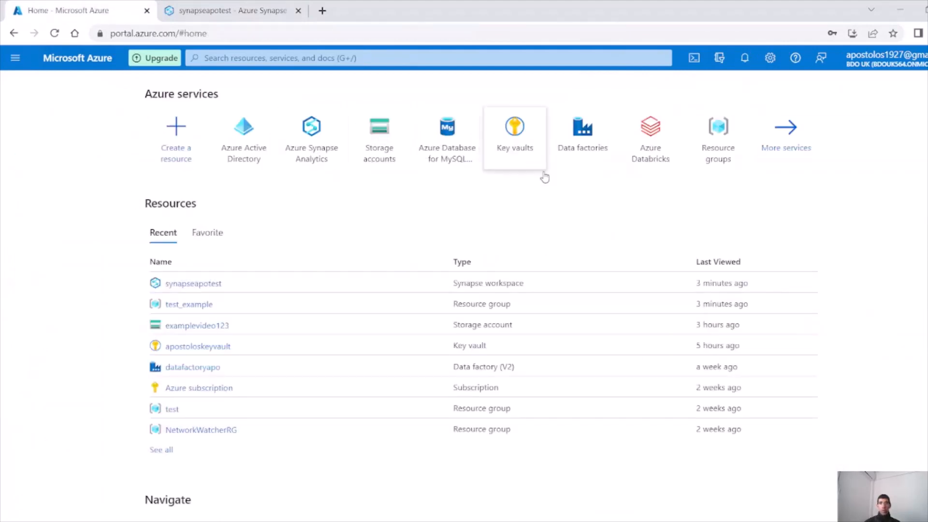
left_click(506, 135)
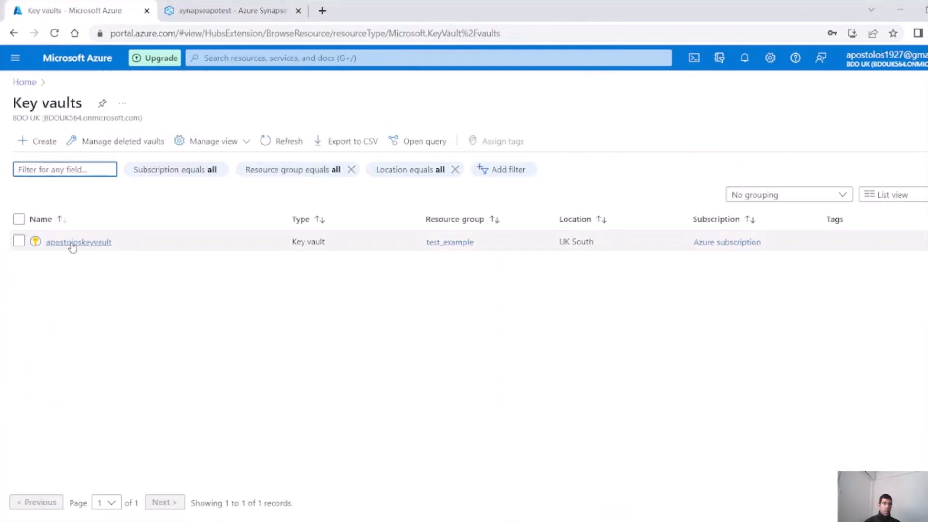
left_click(73, 242)
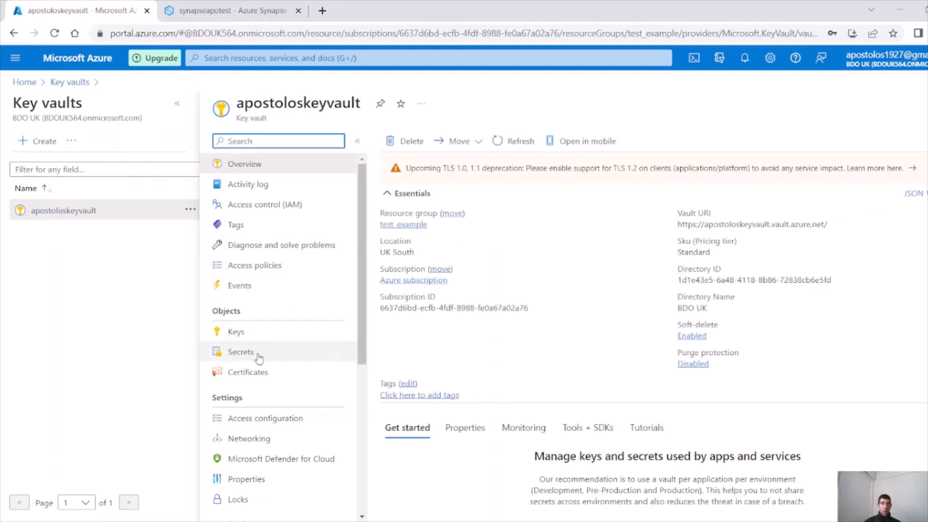
left_click(251, 352)
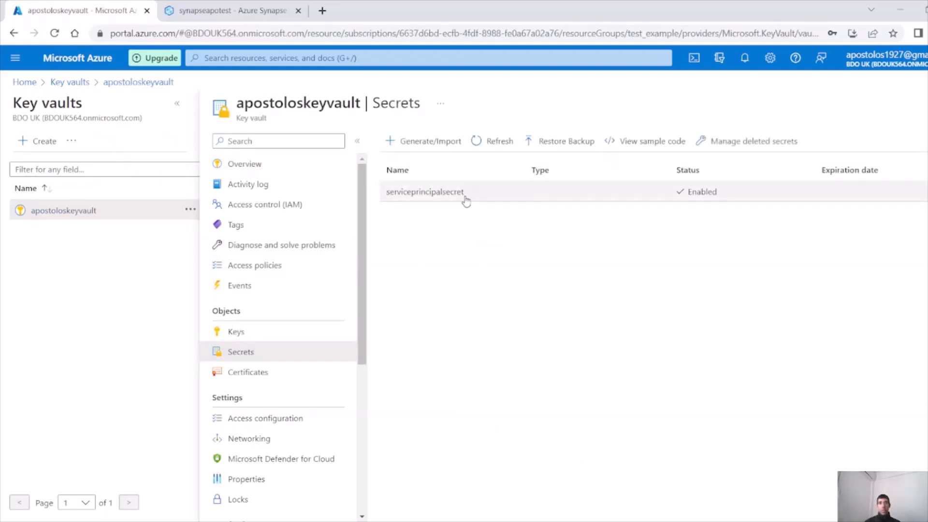
left_click(467, 201)
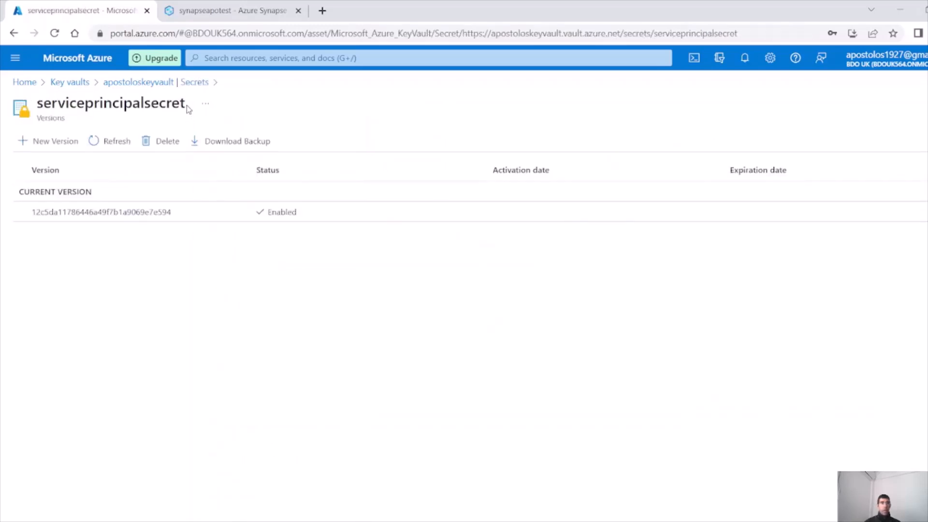
left_click_drag(186, 107, 39, 112)
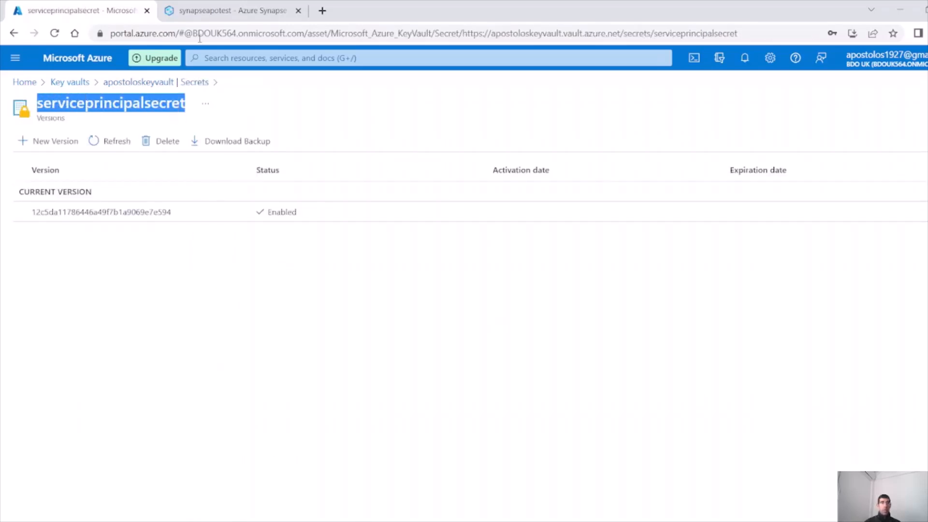
left_click(228, 10)
left_click(633, 362)
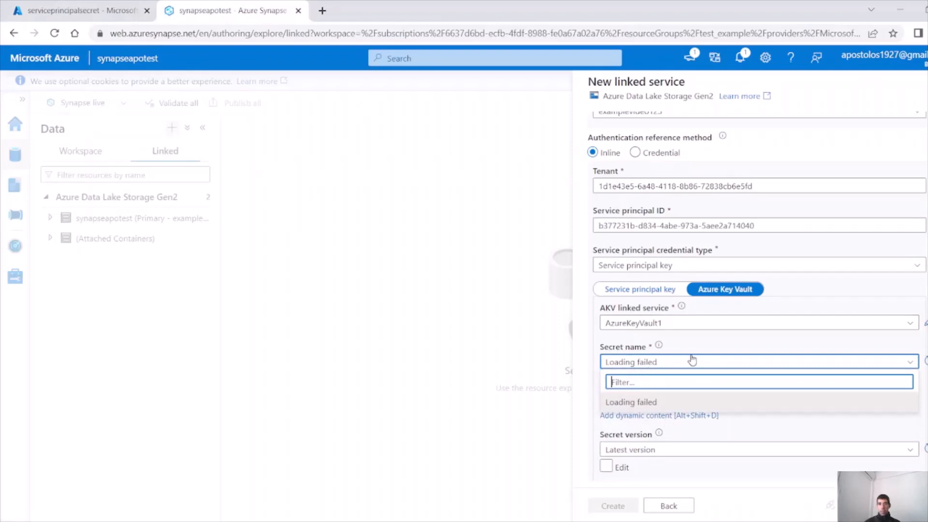
Enter serviceprincipalsecret manually as the secret name, keeping the latest secret version
key("ctrl+v")
left_click(677, 399)
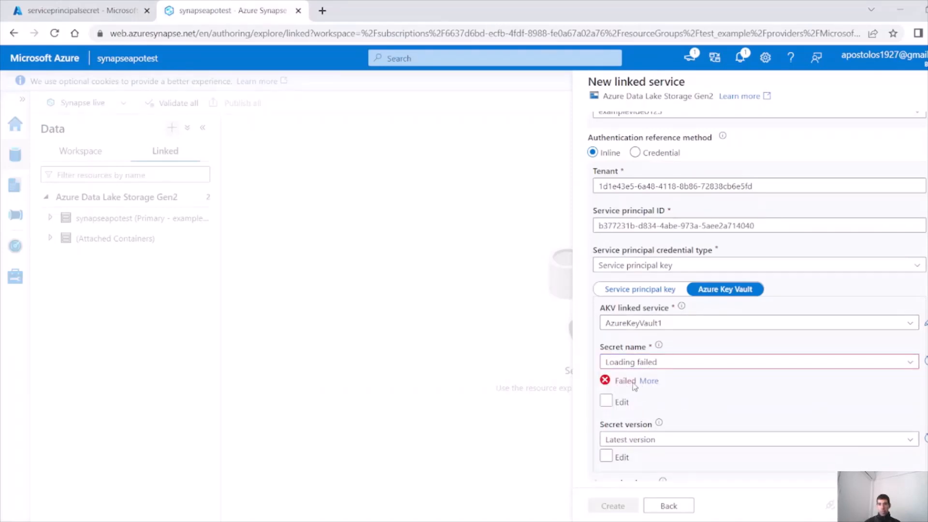
left_click(621, 402)
left_click(651, 362)
key("ctrl+v")
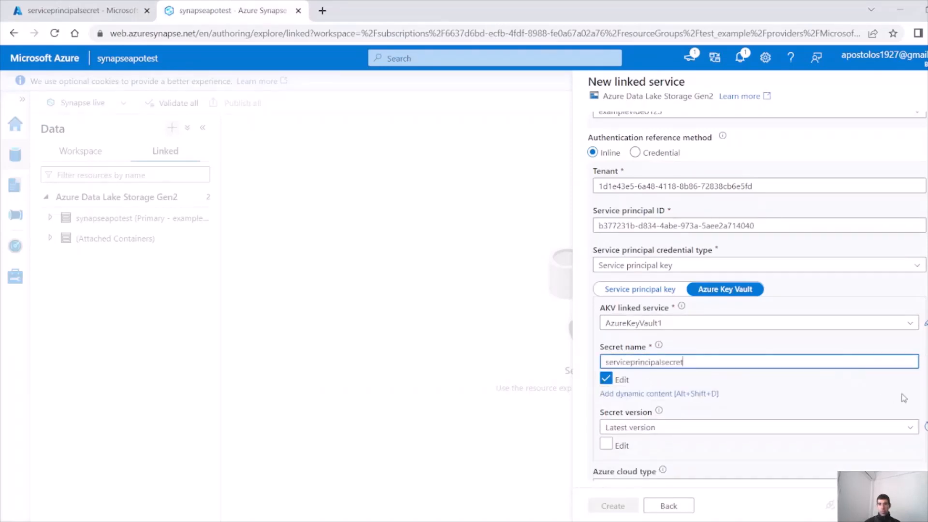
scroll(902, 391, "down", 3)
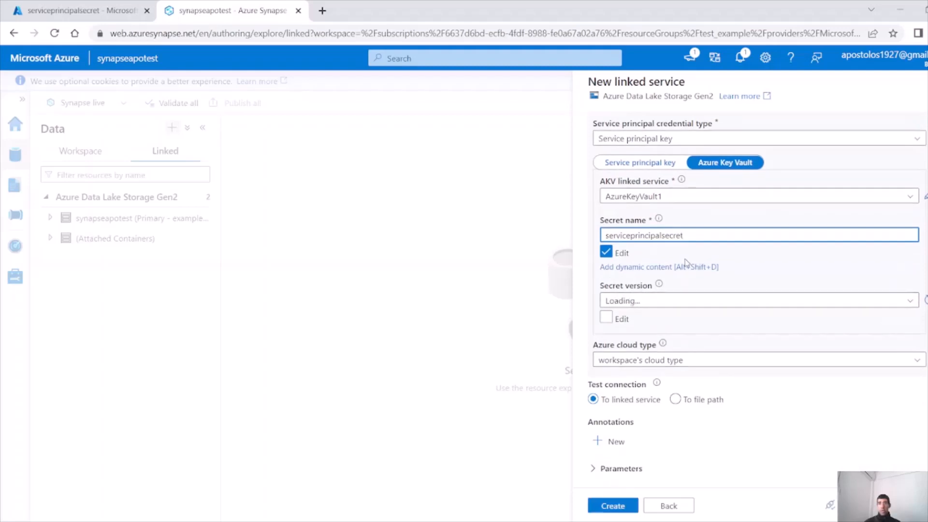
left_click(667, 305)
left_click(676, 336)
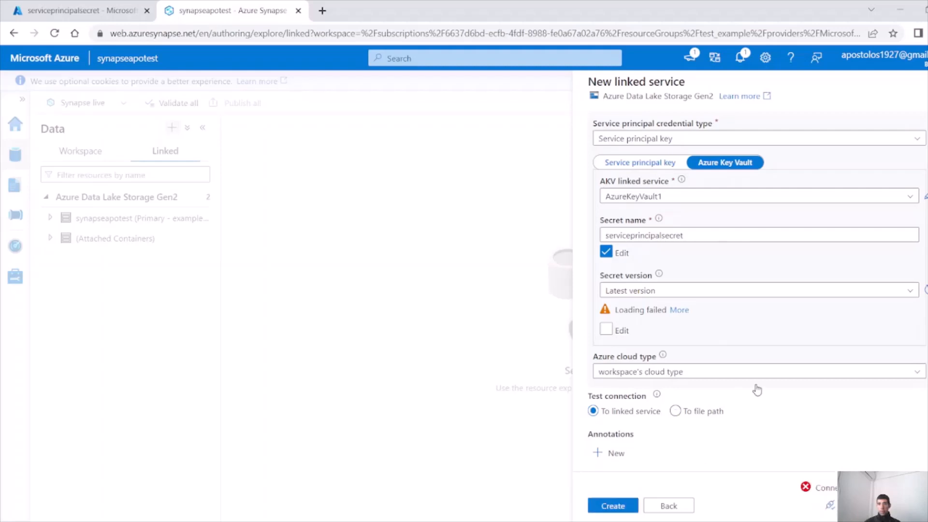
Read the connection failure details: error 20503, missing access policy on the vault
left_click(893, 488)
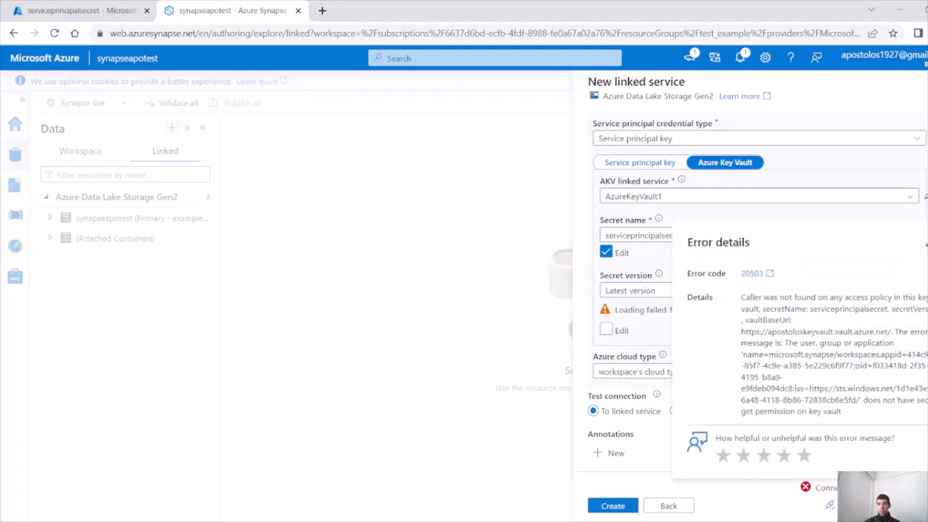
scroll(630, 314, "down", 1)
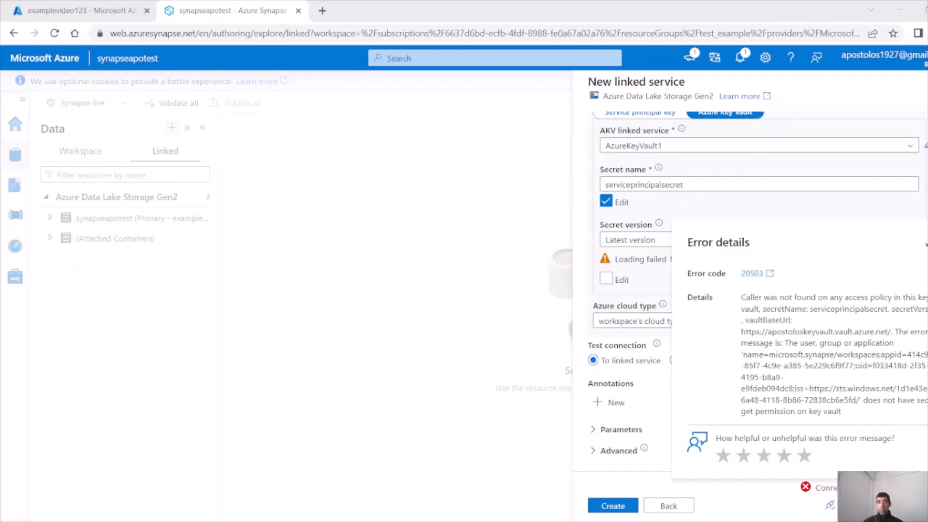
left_click_drag(845, 297, 898, 298)
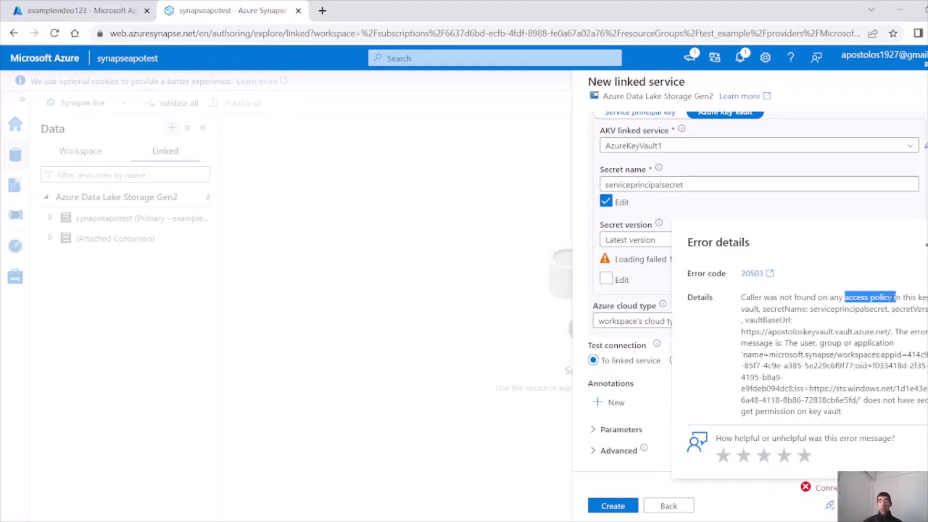
left_click(817, 302)
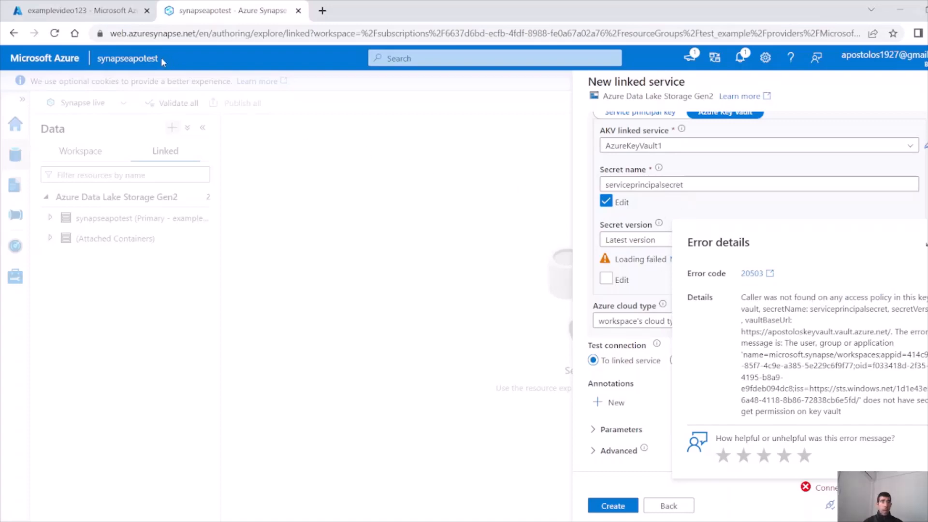
left_click(99, 61)
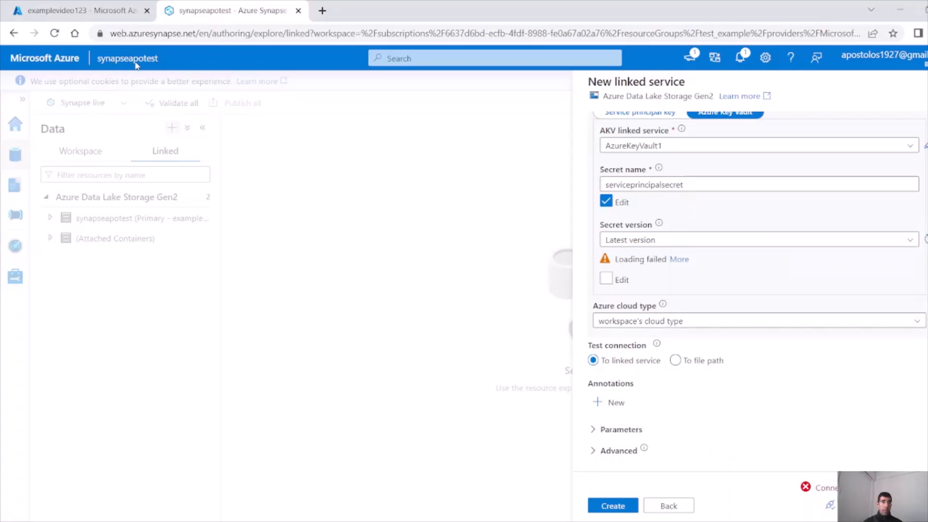
Start a new apostoloskeyvault access policy using the Key, Secret, & Certificate Management template
left_click(77, 10)
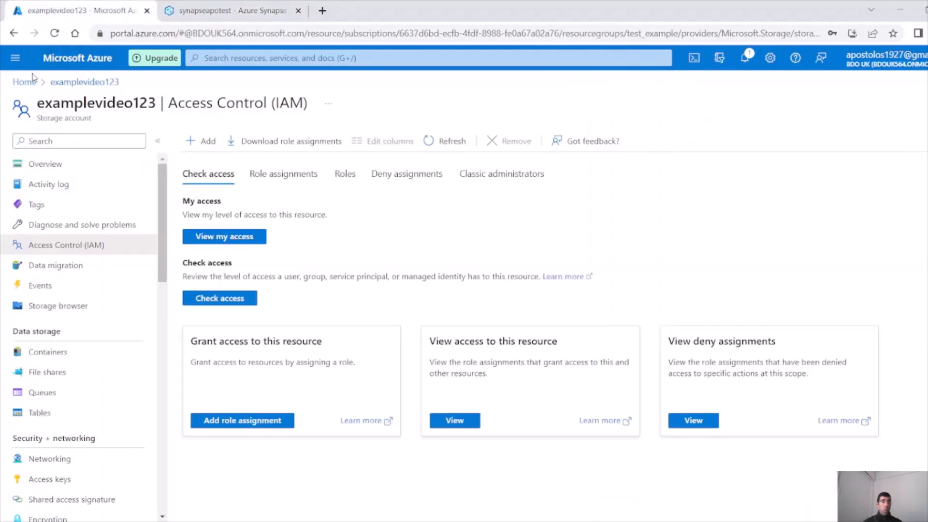
left_click(22, 83)
left_click(224, 151)
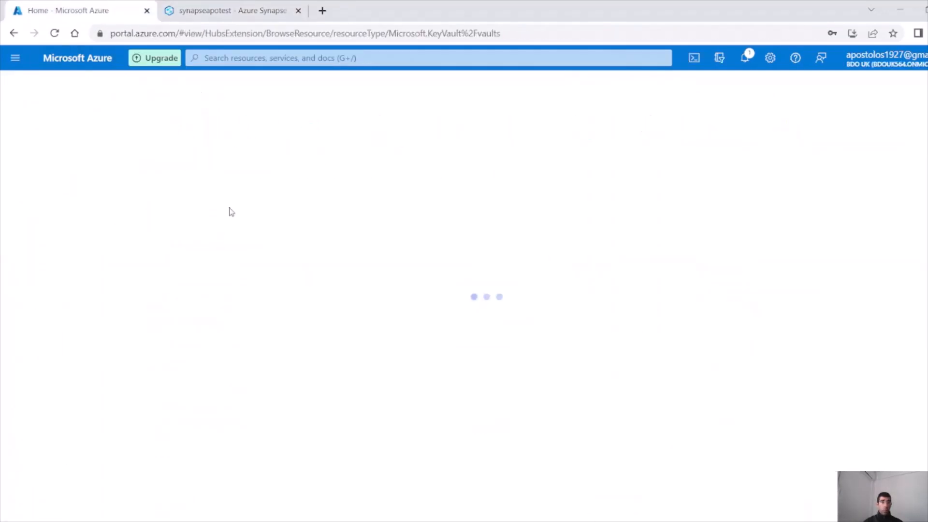
left_click(71, 241)
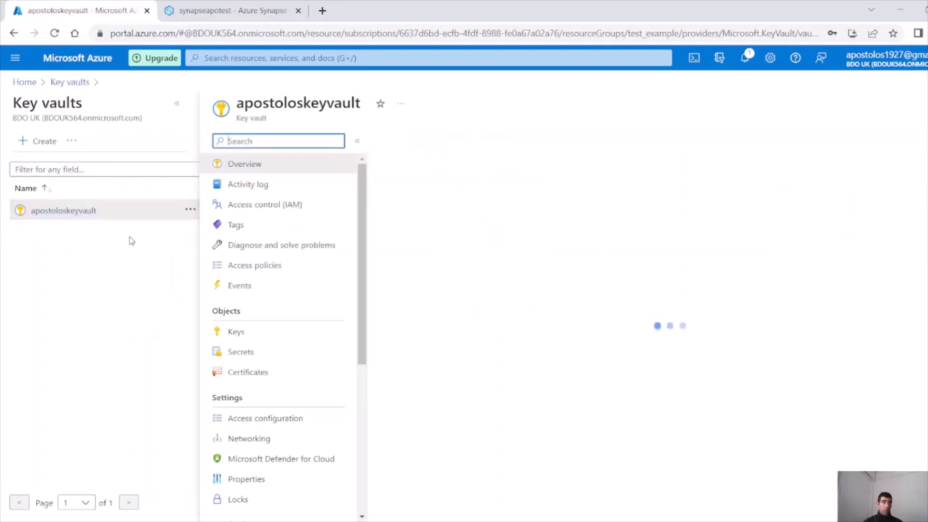
left_click(279, 267)
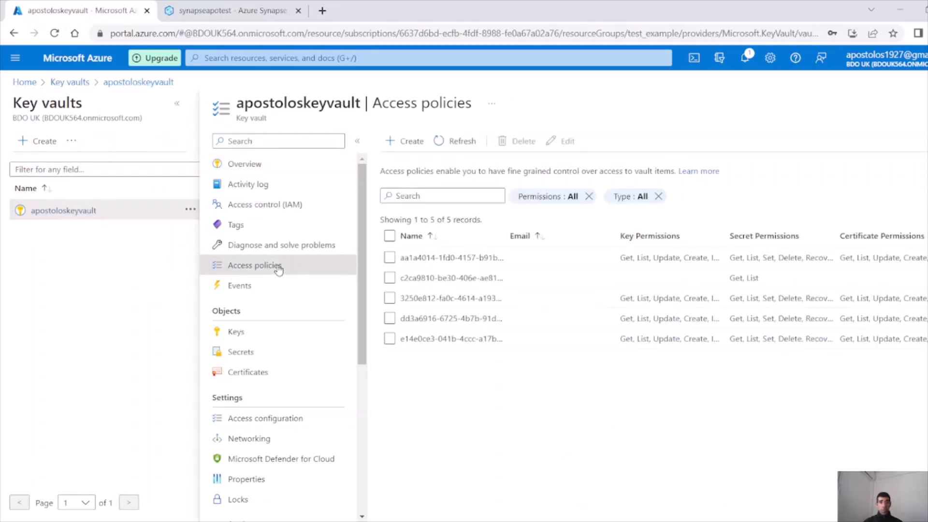
left_click(404, 142)
left_click(121, 202)
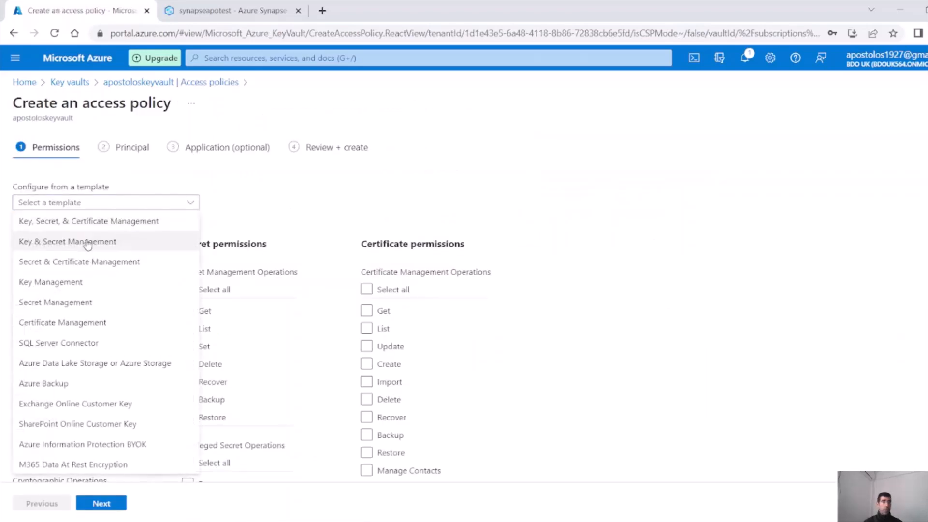
left_click(94, 223)
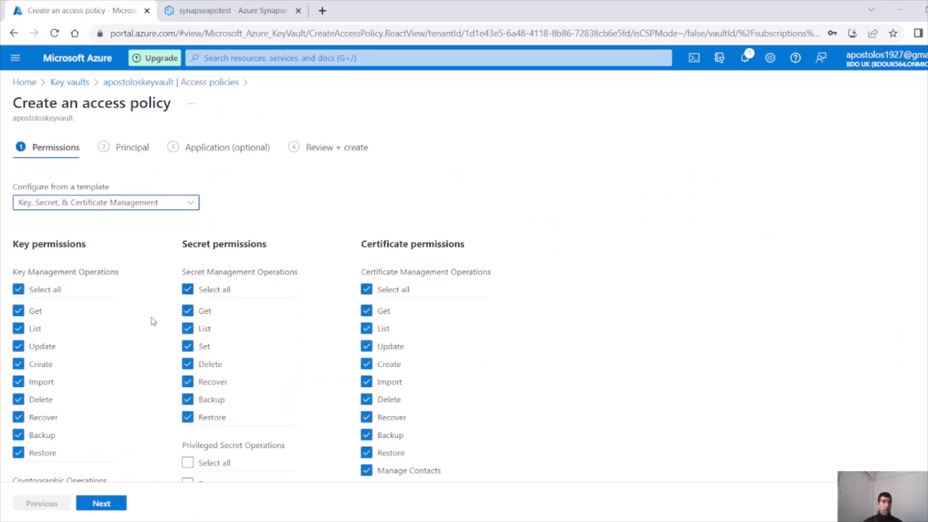
Assign the policy to principal synapseapotest and create it
left_click(110, 504)
left_click(114, 233)
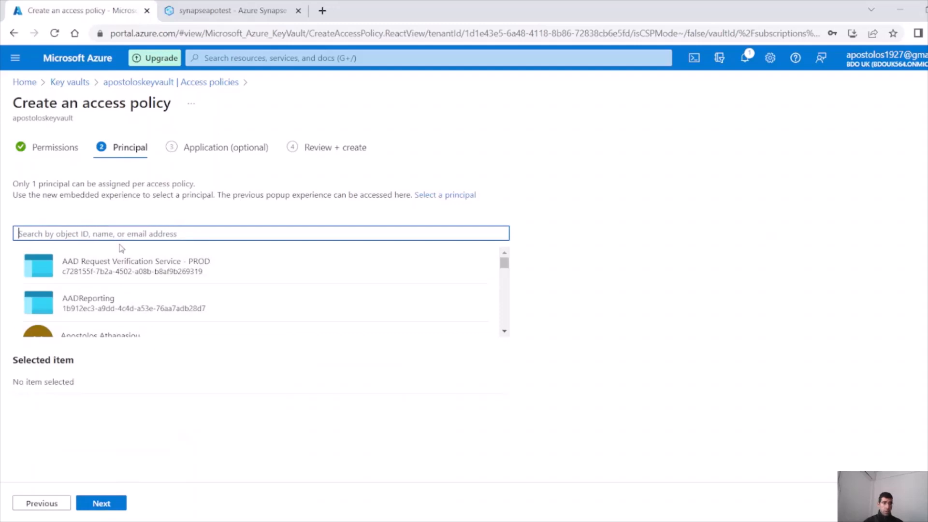
type("syna")
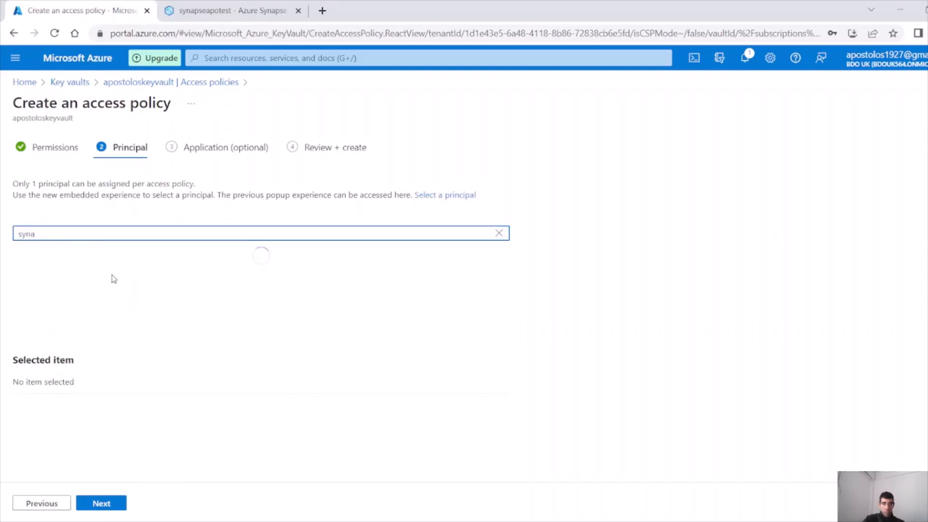
left_click(113, 279)
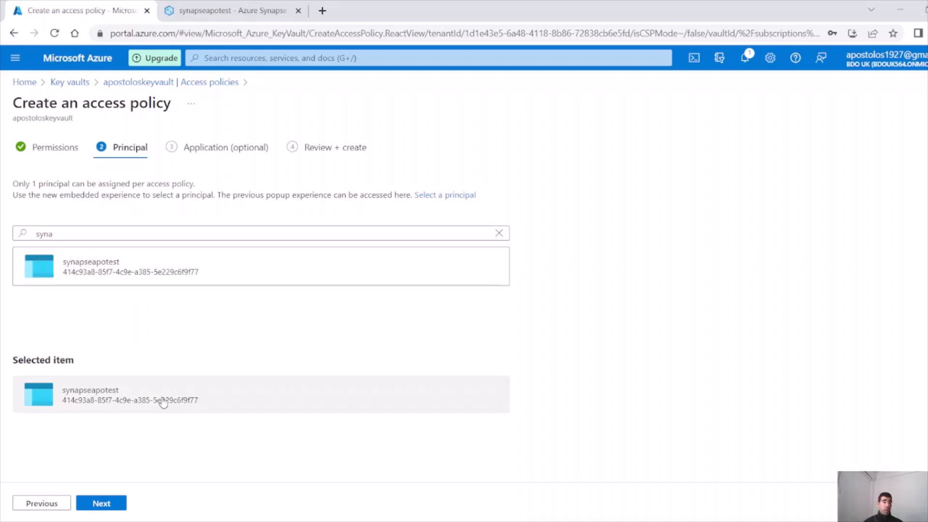
left_click(113, 502)
left_click(112, 503)
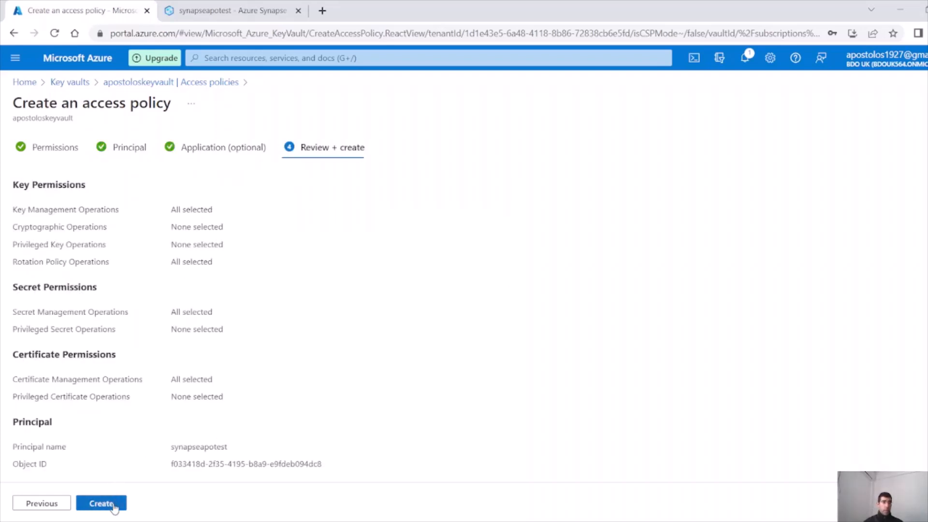
left_click(113, 504)
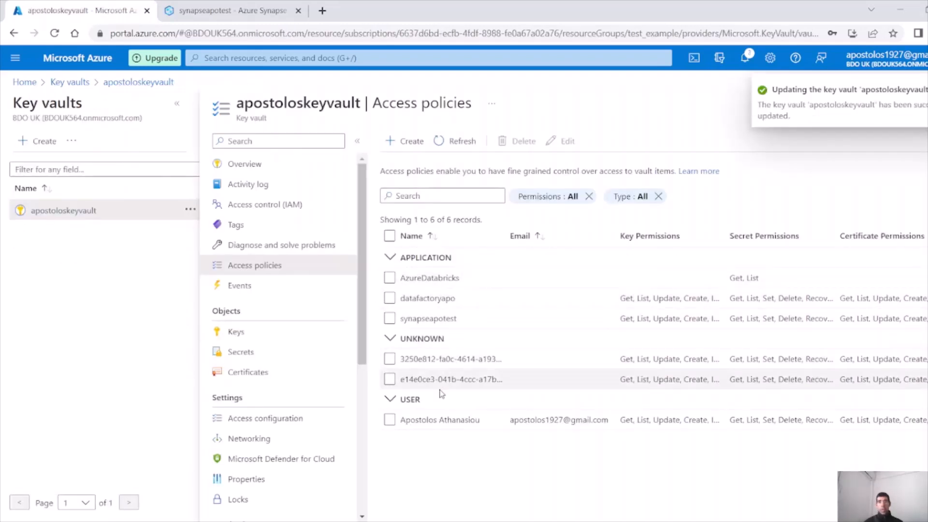
left_click_drag(459, 319, 400, 322)
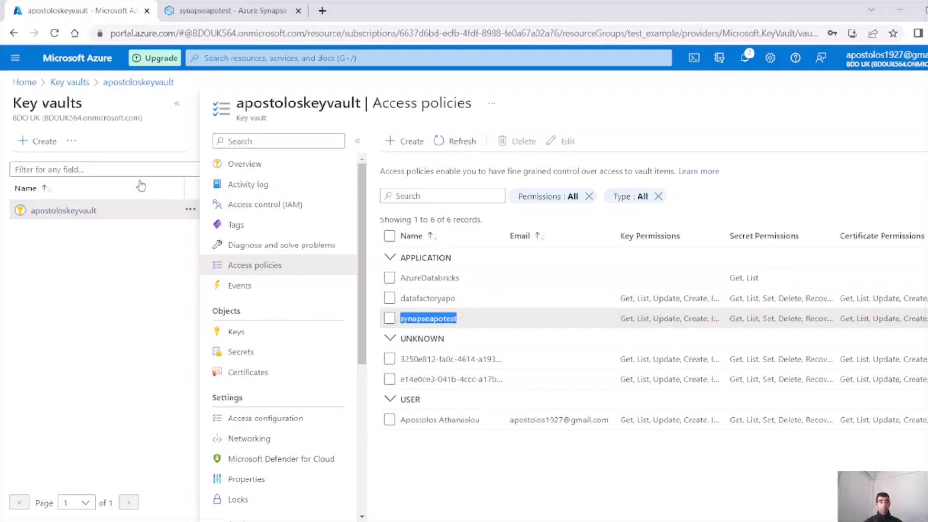
left_click(223, 11)
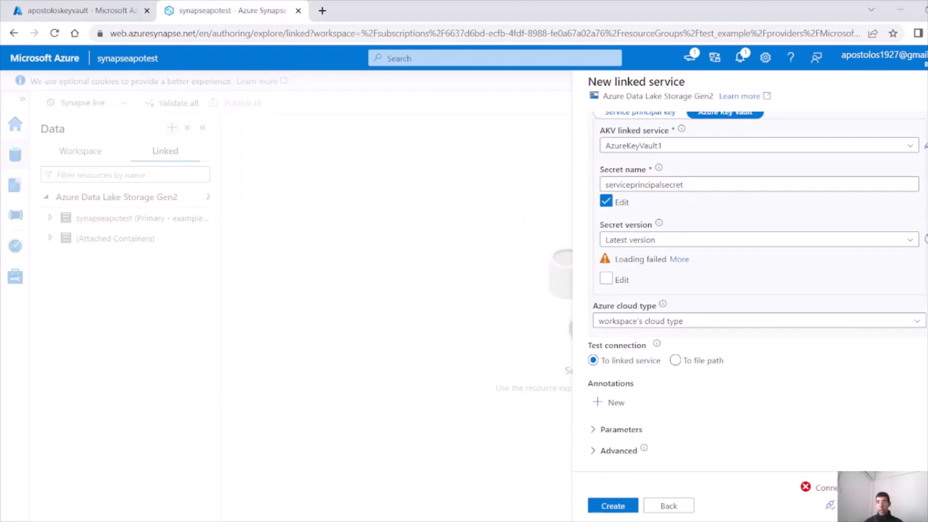
Test and create AzureDataLakeStorage1, then publish it together with AzureKeyVault1
left_click(829, 506)
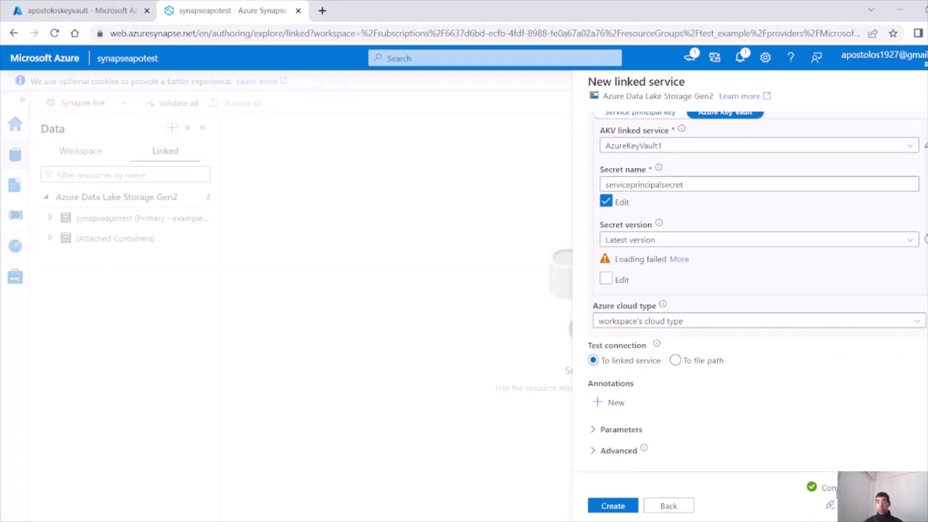
left_click(615, 508)
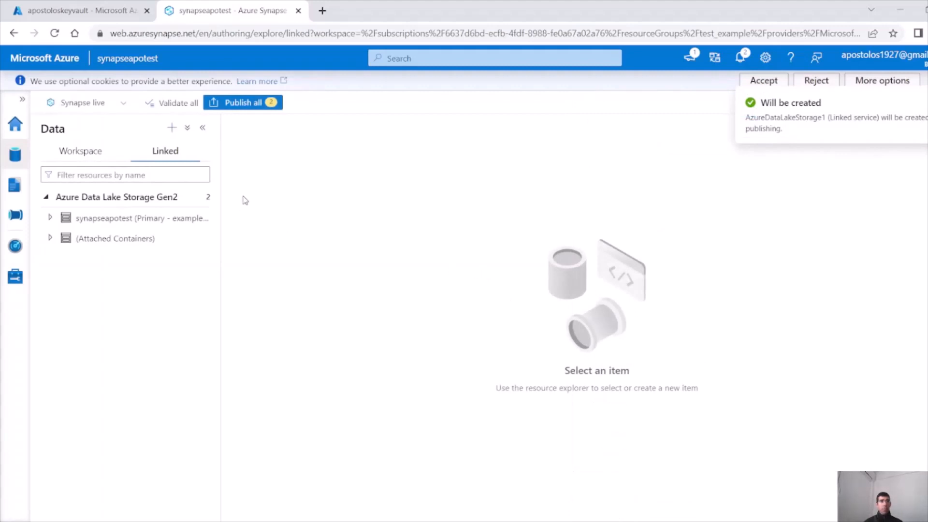
left_click(232, 104)
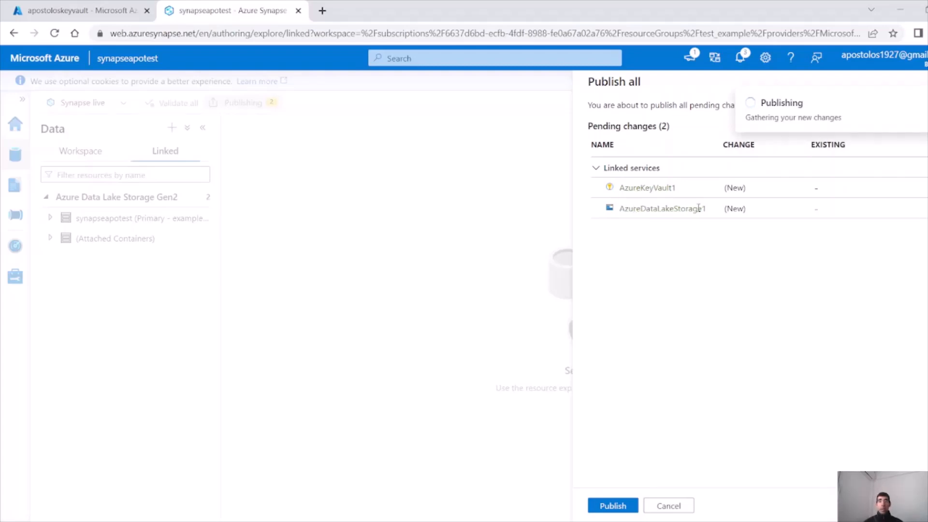
left_click(613, 506)
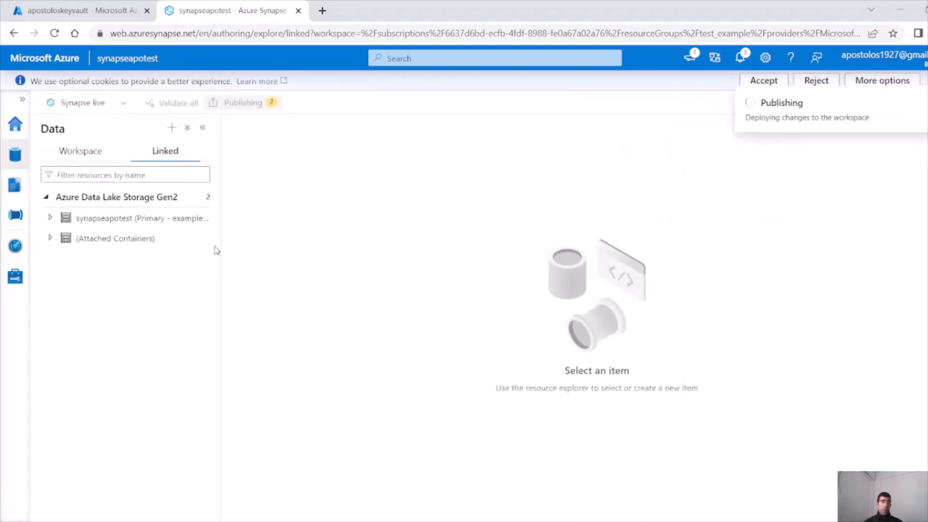
left_click(50, 219)
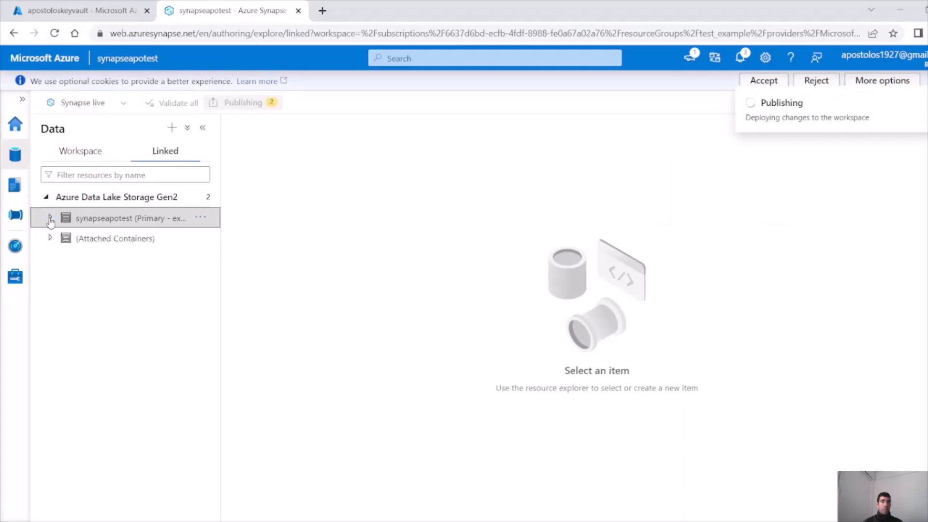
Expand the synapseapotest storage account and browse the test, test2 and test3 containers, ending in test
left_click(50, 219)
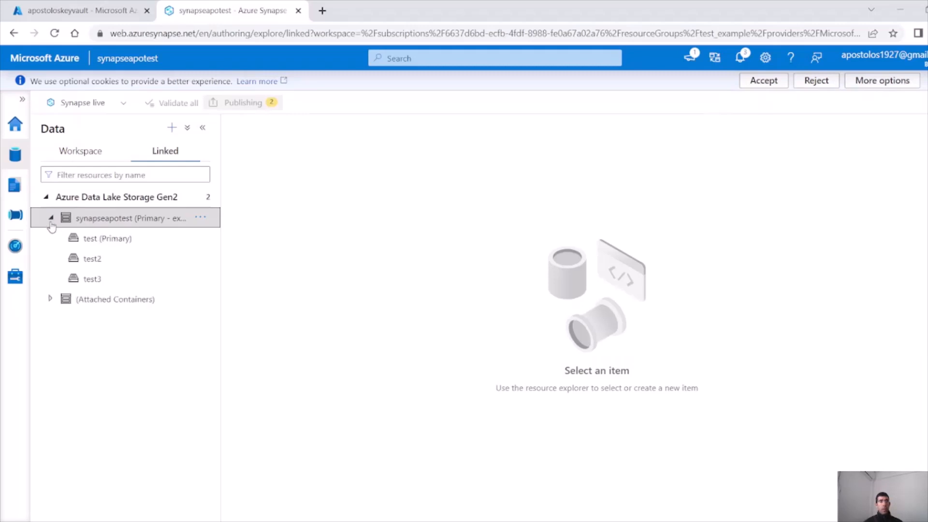
left_click(137, 247)
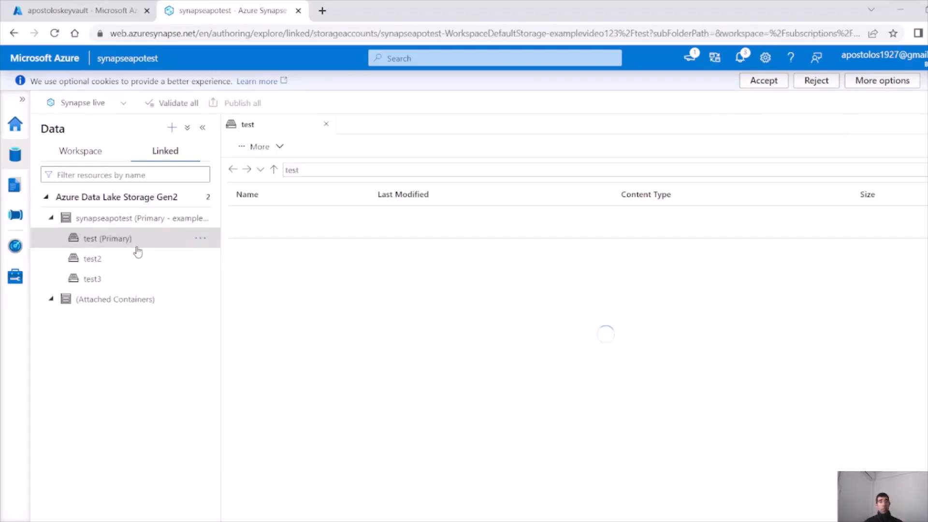
left_click(102, 261)
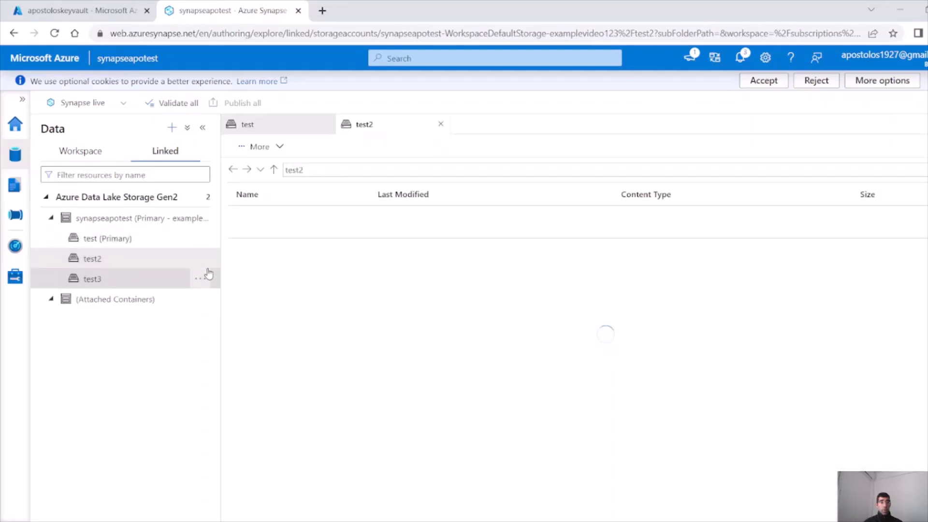
left_click(125, 280)
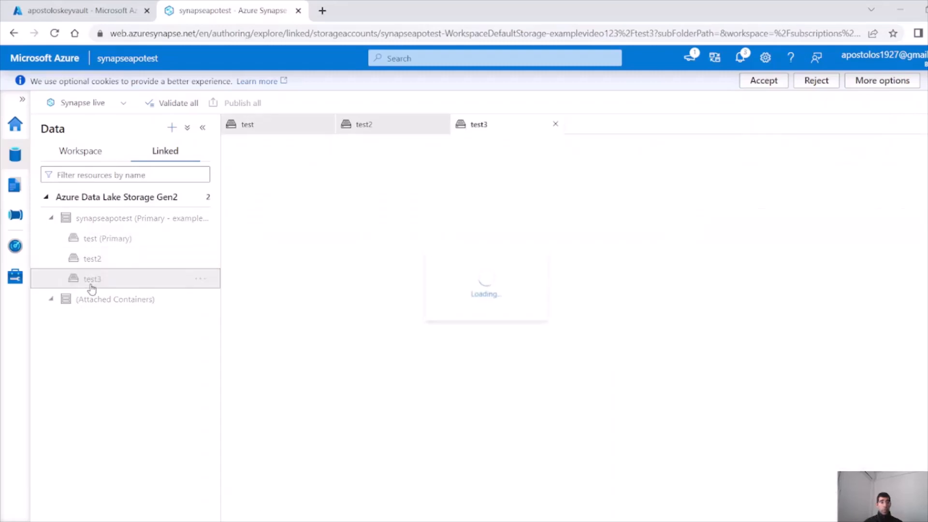
left_click(120, 248)
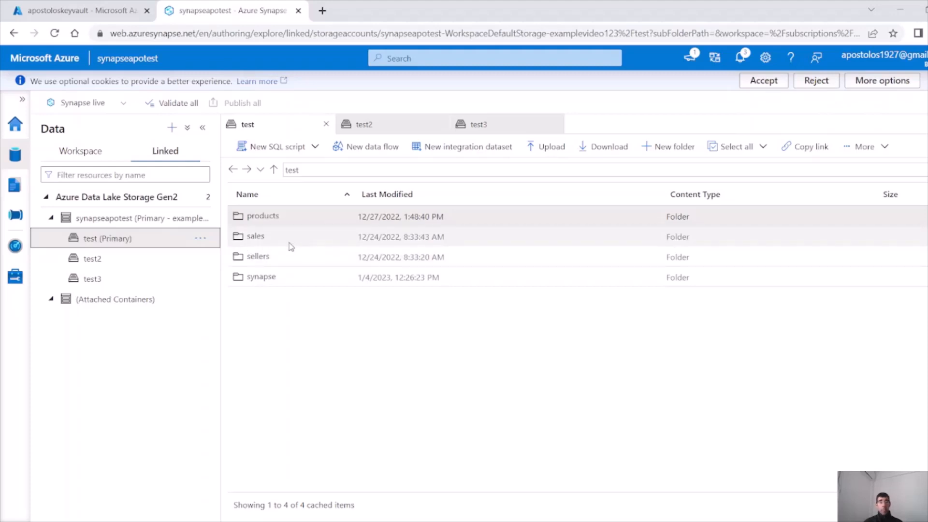
Generate a Select TOP 100 rows script over the products folder as Parquet
right_click(267, 219)
mouse_move(307, 232)
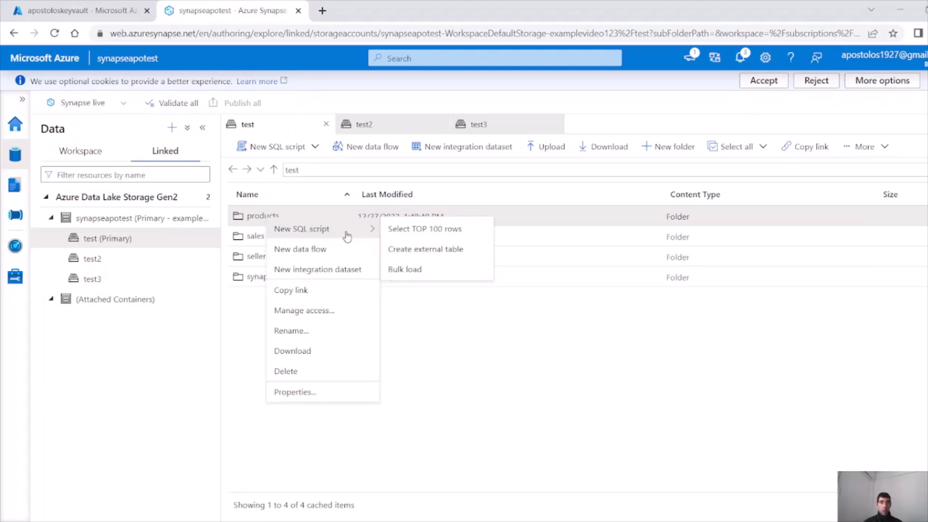
left_click(411, 230)
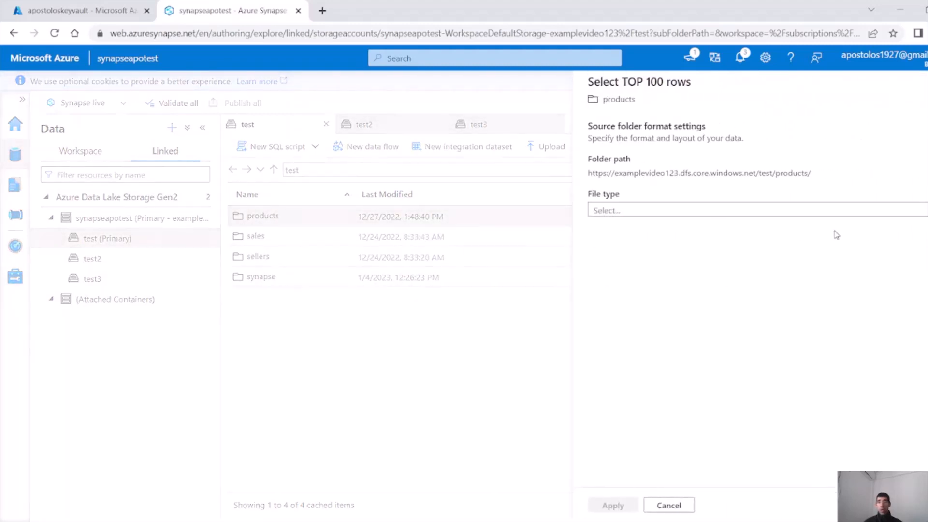
left_click(838, 214)
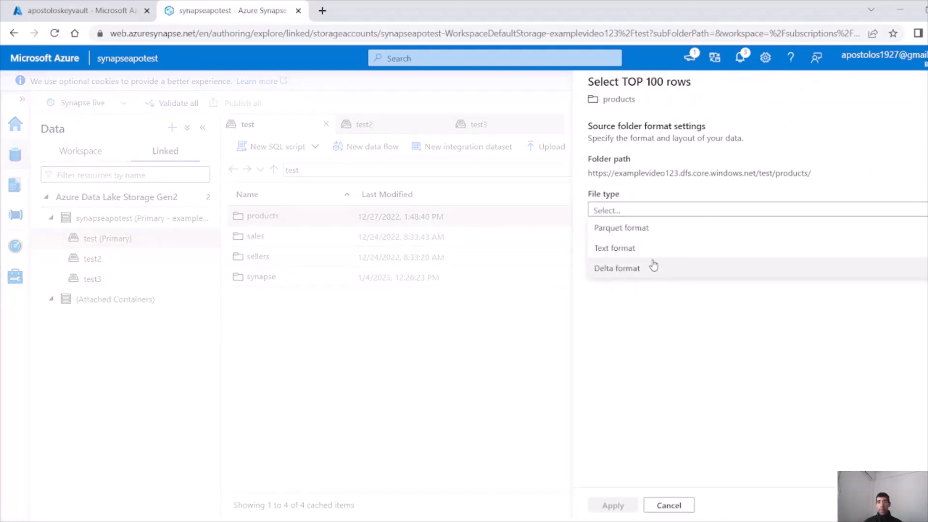
left_click(647, 227)
left_click(612, 505)
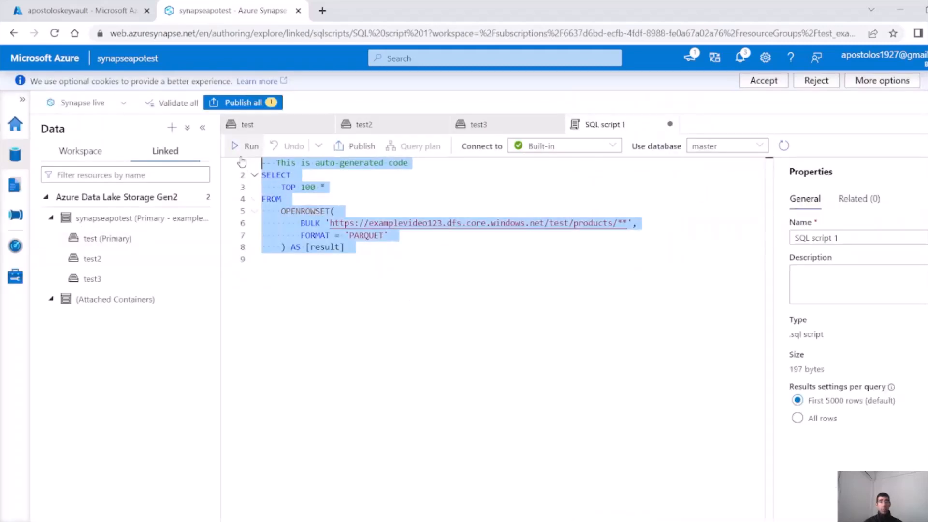
Review the script's TOP 100 clause, OPENROWSET call and products path, then run it
key("ctrl+a")
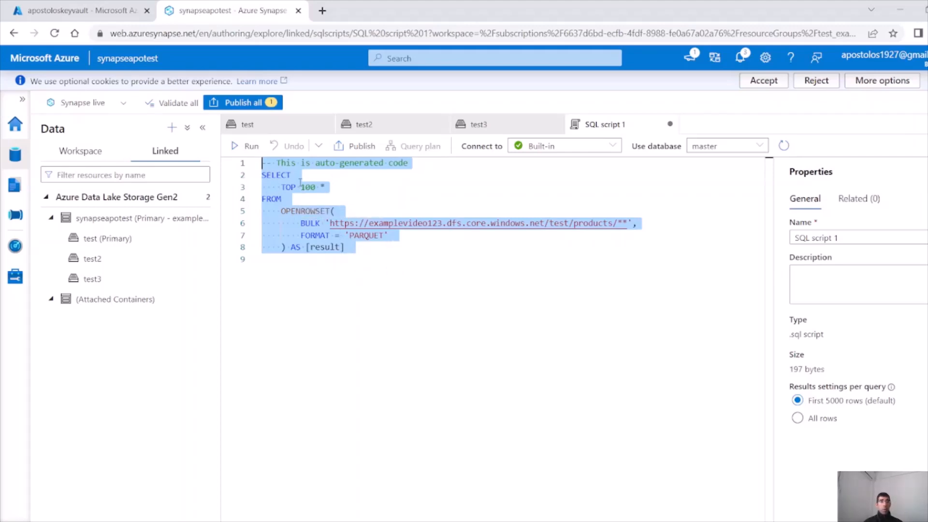
left_click(272, 187)
left_click_drag(271, 187, 330, 185)
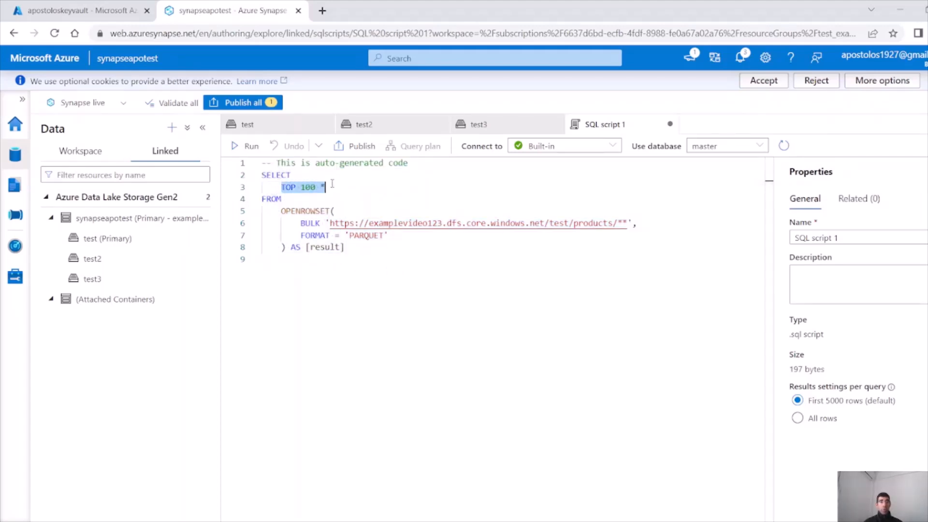
left_click(323, 223)
left_click(329, 211)
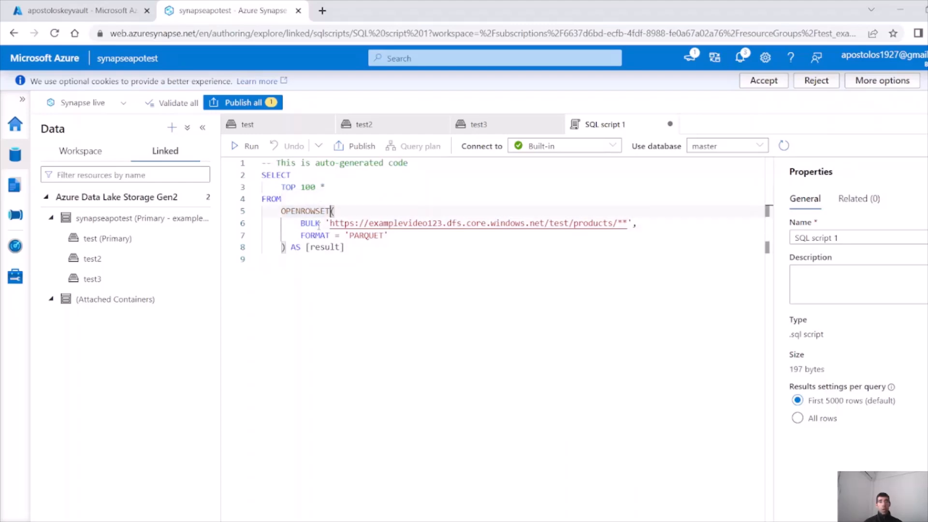
left_click_drag(332, 223, 507, 212)
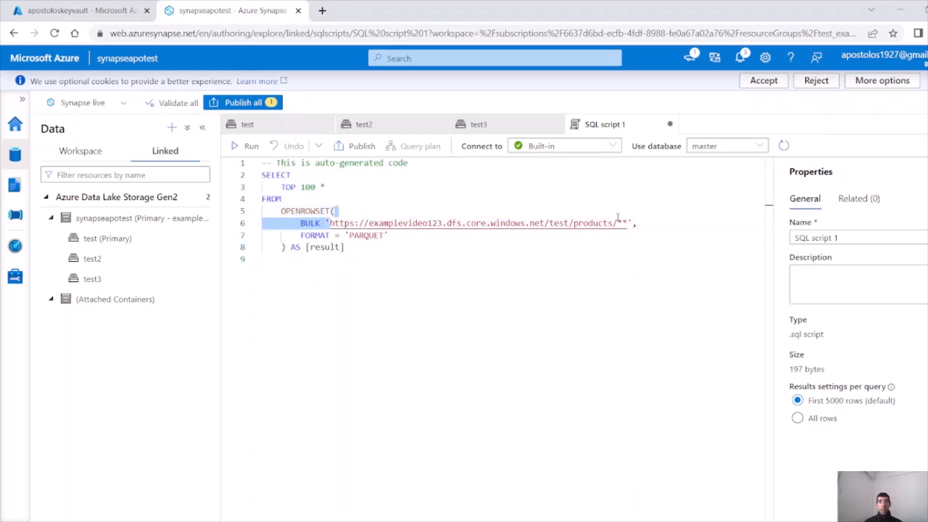
left_click_drag(619, 217, 625, 223)
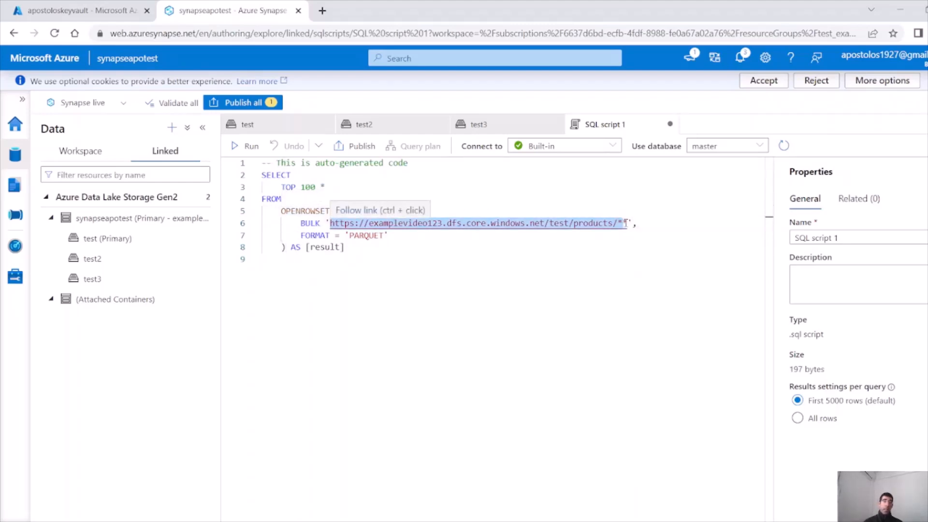
mouse_move(613, 224)
left_mouse_down()
mouse_move(578, 224)
mouse_move(620, 223)
left_mouse_up()
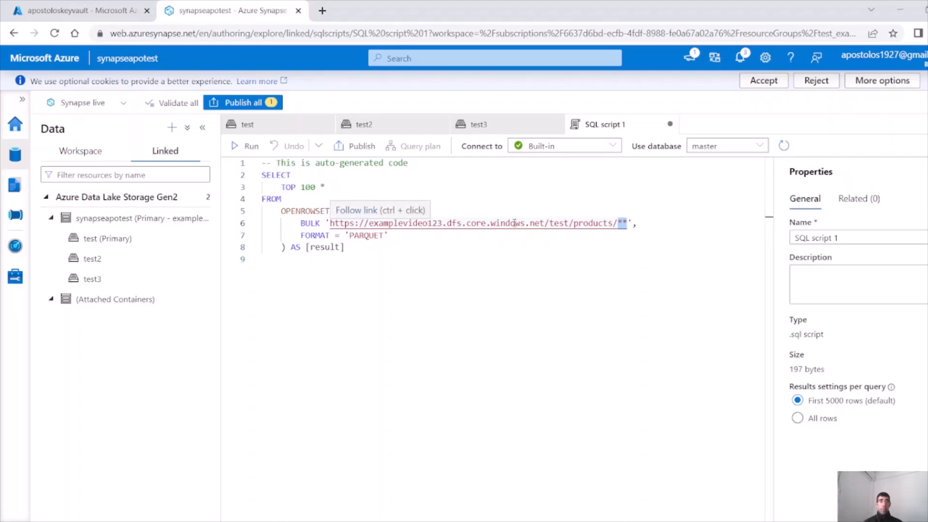
key("ctrl+a")
key("shift+Return")
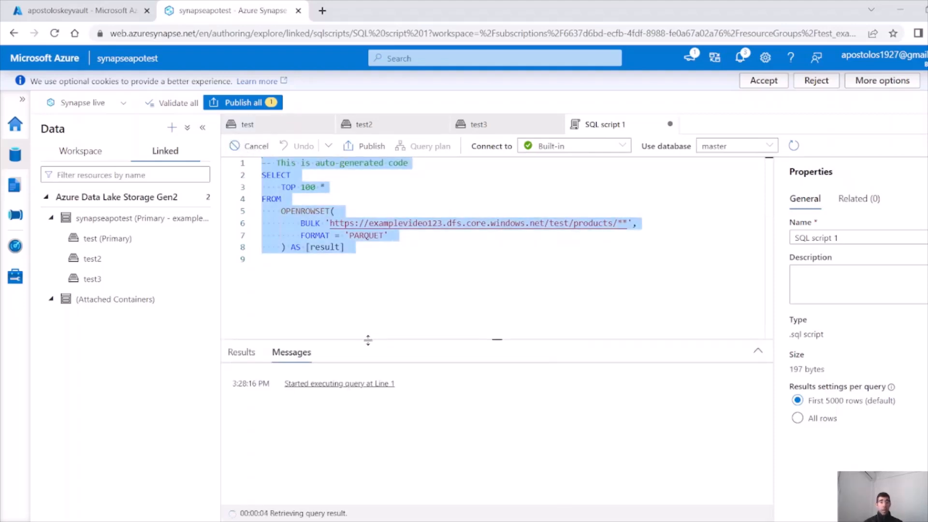
Enlarge the results pane showing product_id, product_name and price rows, then reselect the whole query
left_click_drag(368, 340, 368, 310)
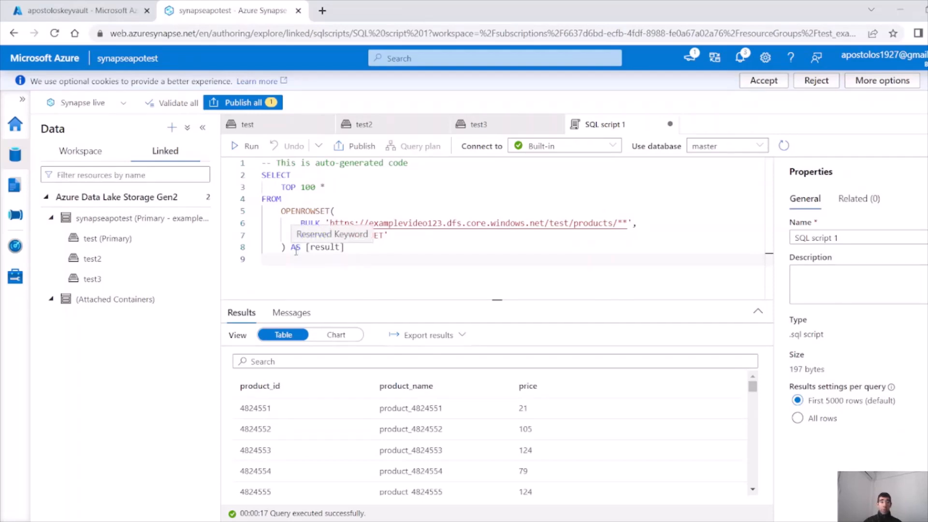
key("ctrl+a")
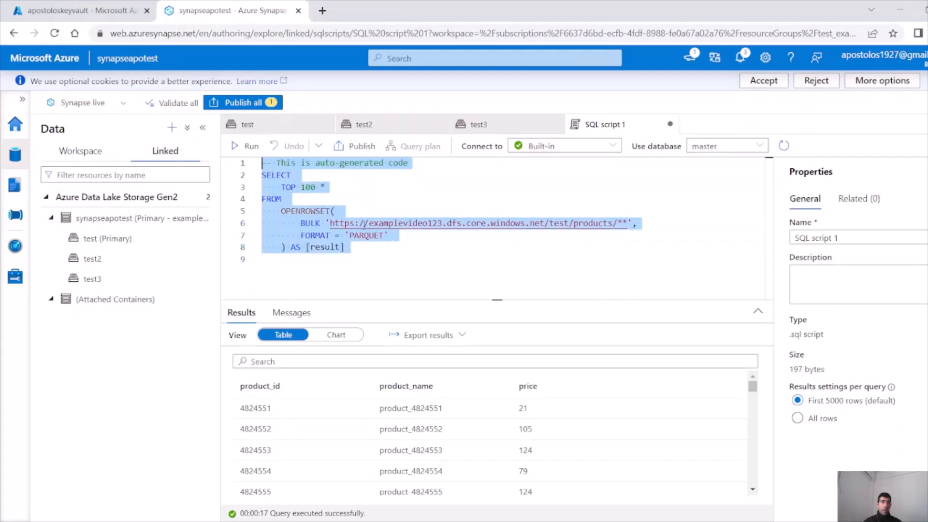
left_click(311, 223)
left_click_drag(347, 254, 237, 168)
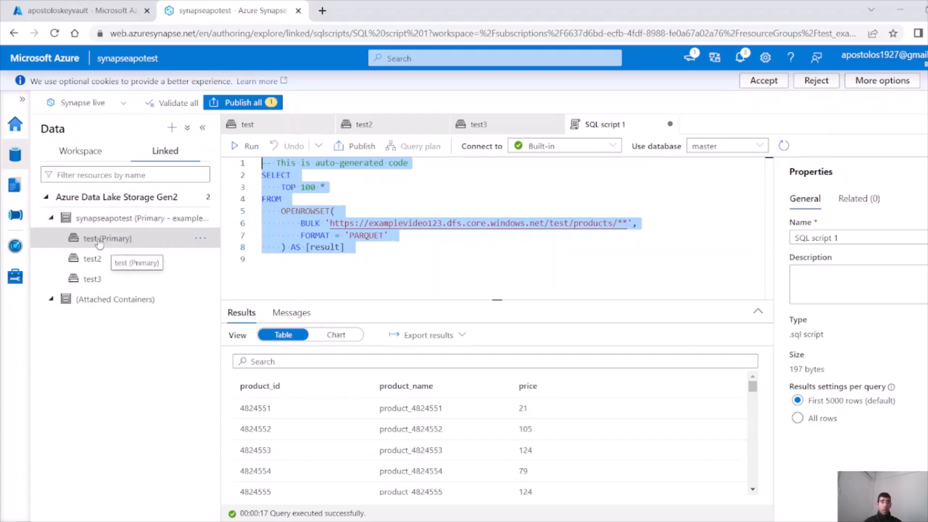
Launch the Create external table wizard on the sellers Parquet folder and start a new database
left_click(284, 129)
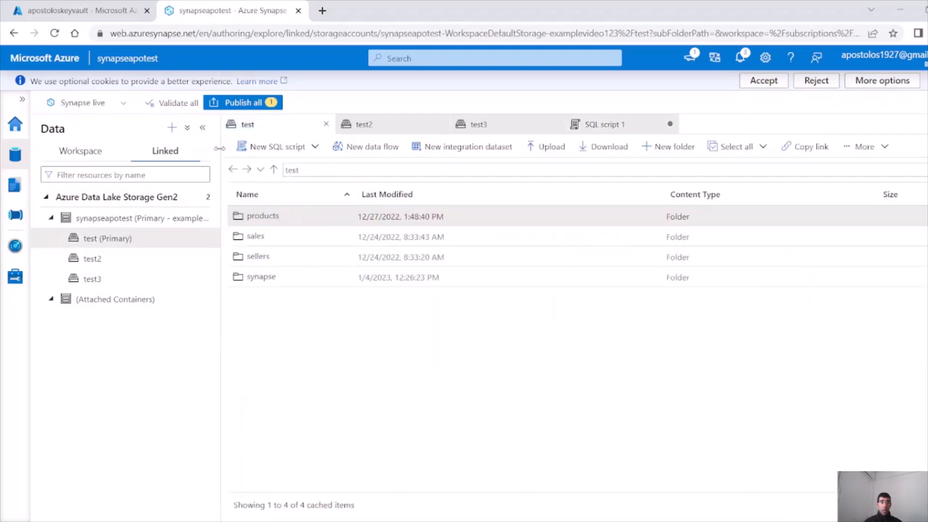
right_click(276, 219)
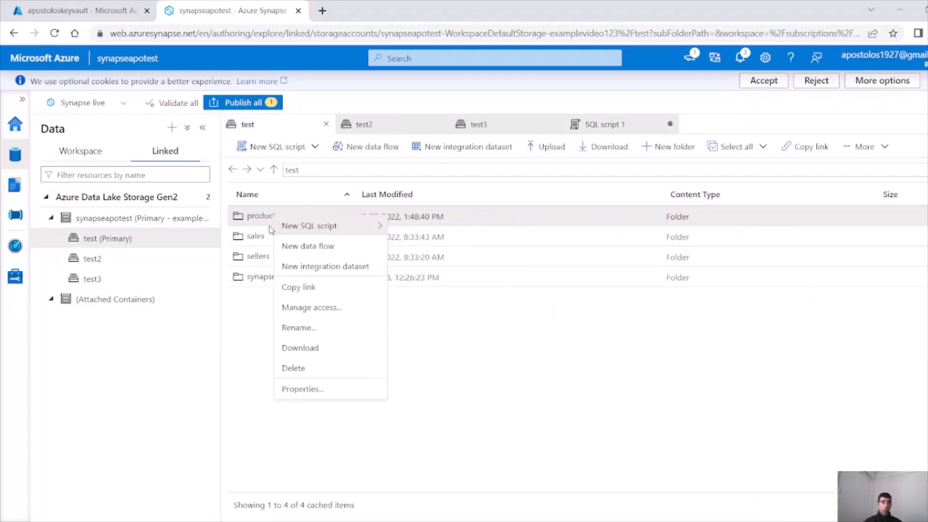
left_click(248, 306)
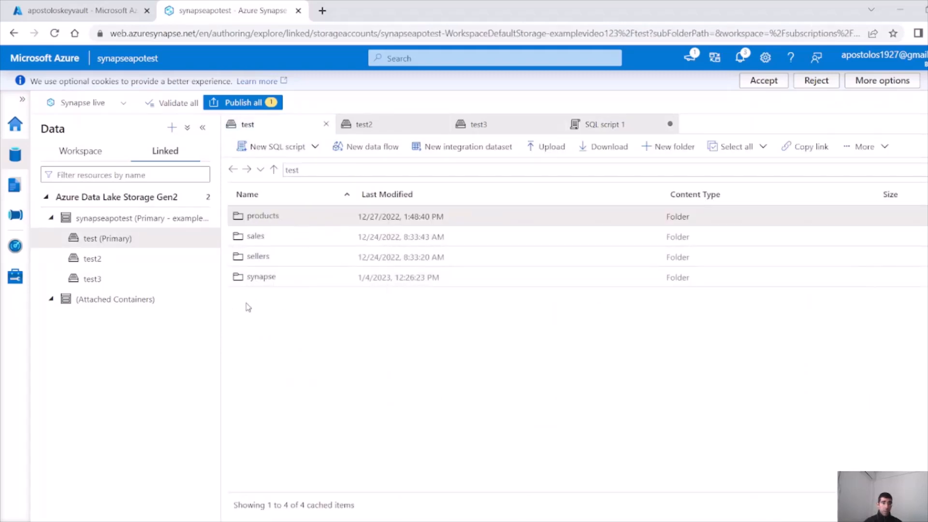
right_click(254, 257)
mouse_move(315, 265)
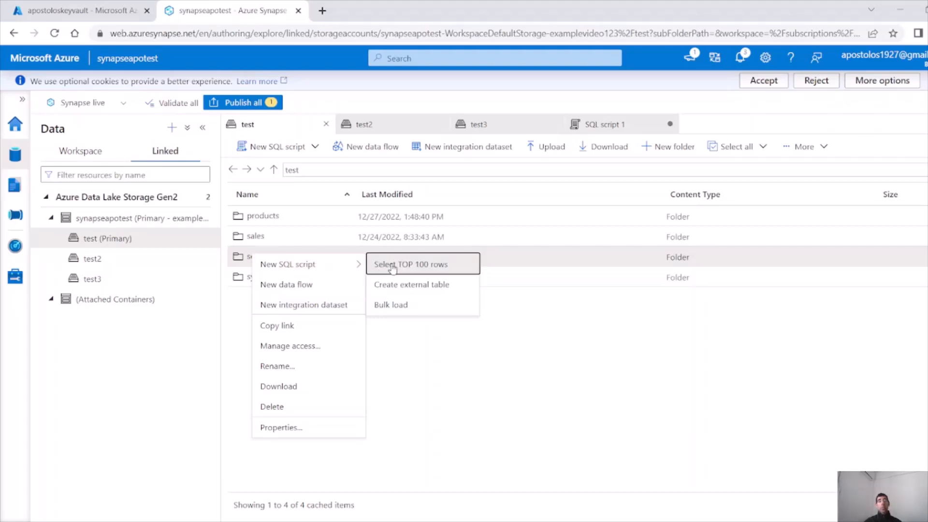
left_click(413, 285)
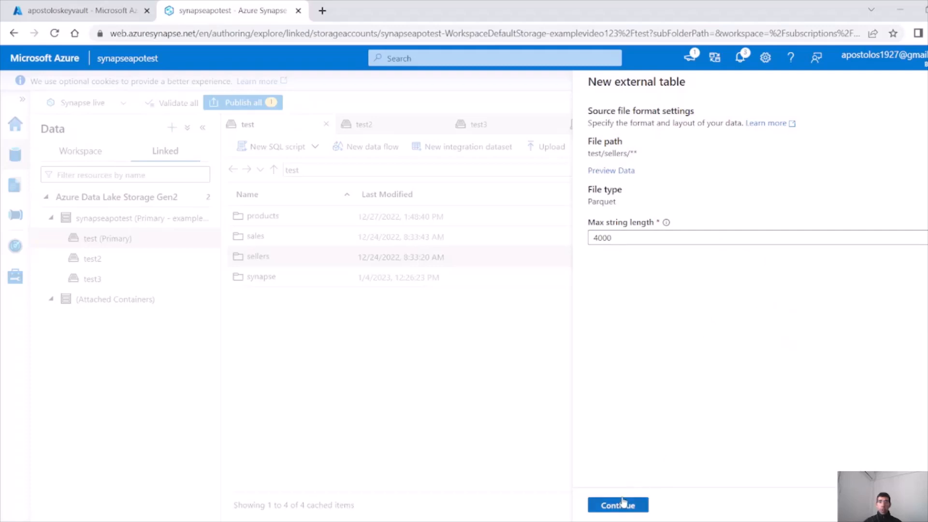
left_click(623, 505)
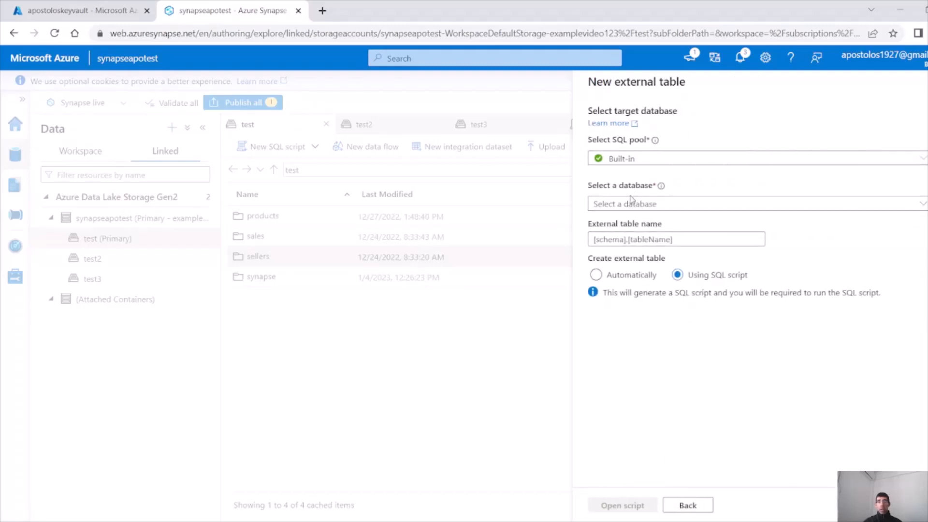
left_click(633, 203)
left_click(643, 221)
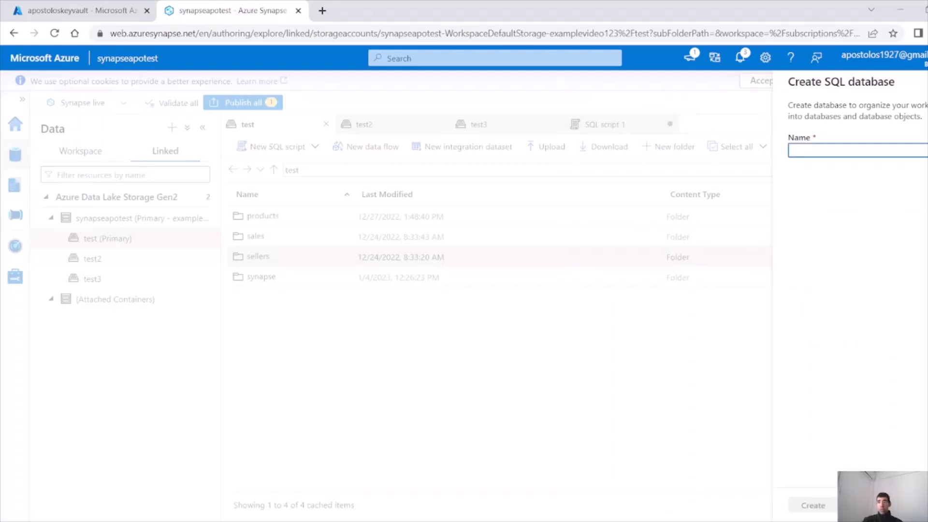
Create database apotest, name the external table test, and open the generated script
type("apotest")
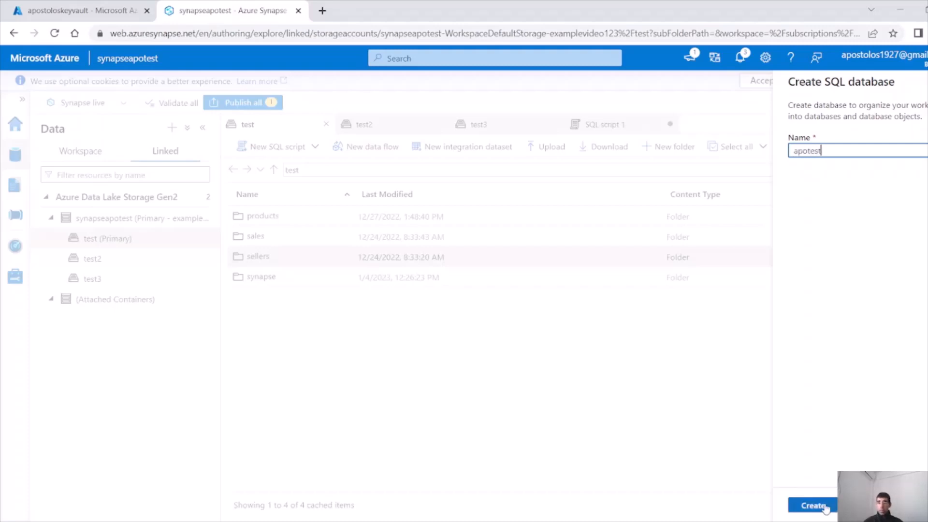
left_click(825, 506)
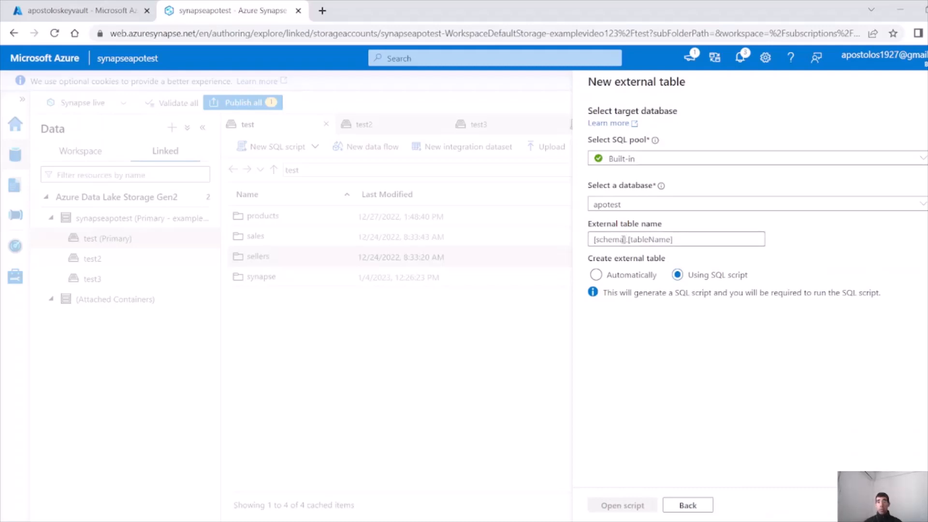
left_click(621, 241)
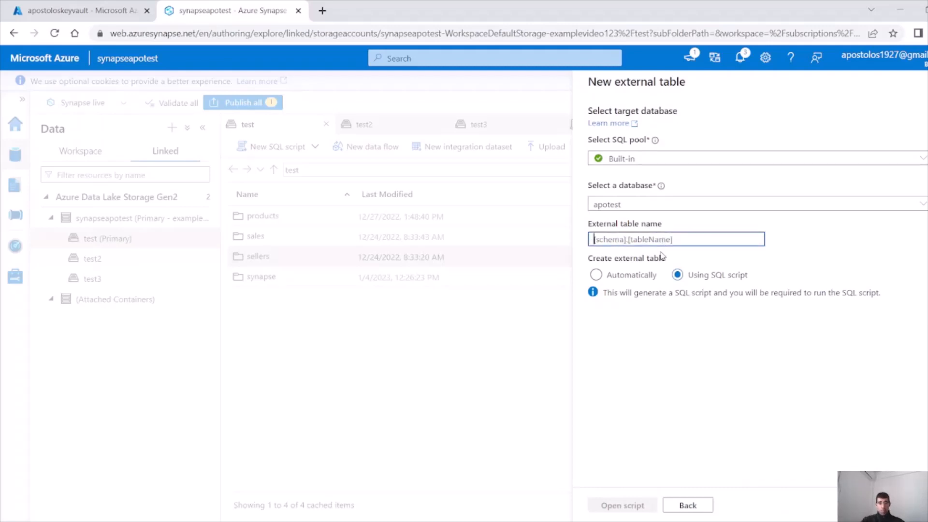
type("t")
key("BackSpace")
type("test")
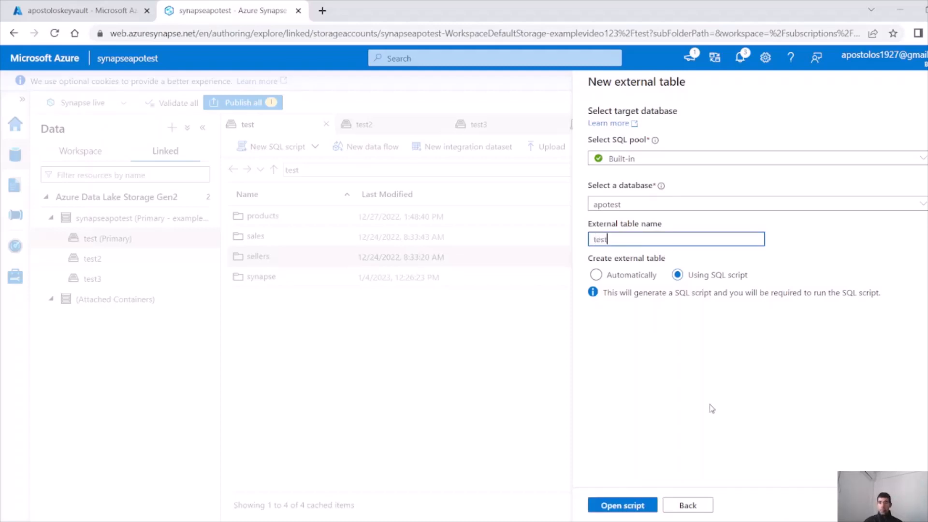
left_click(623, 506)
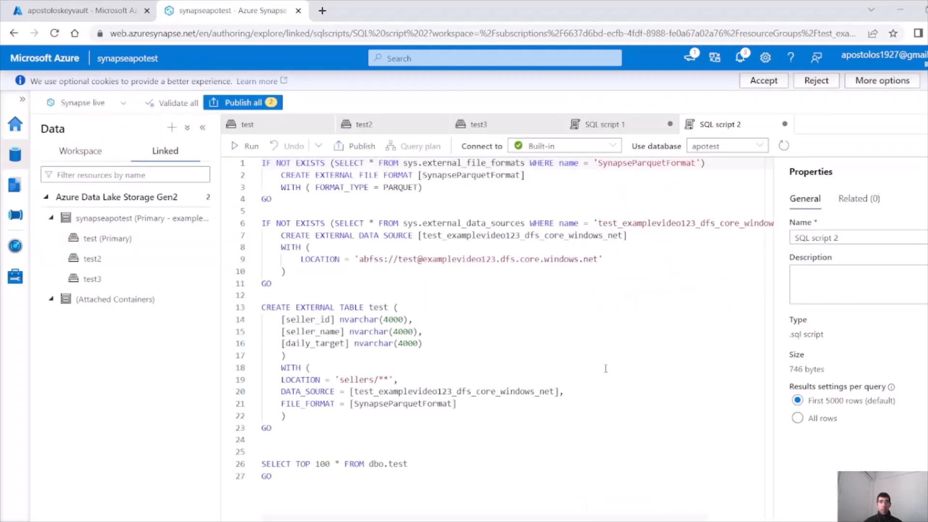
Examine the SynapseParquetFormat file-format block on lines 1–4 and run only that block
left_click_drag(262, 163, 302, 195)
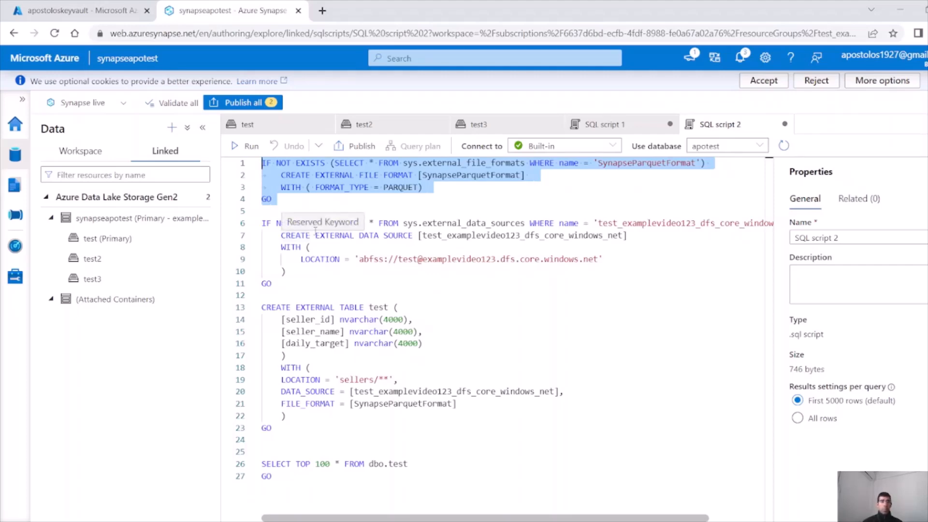
left_click(362, 210)
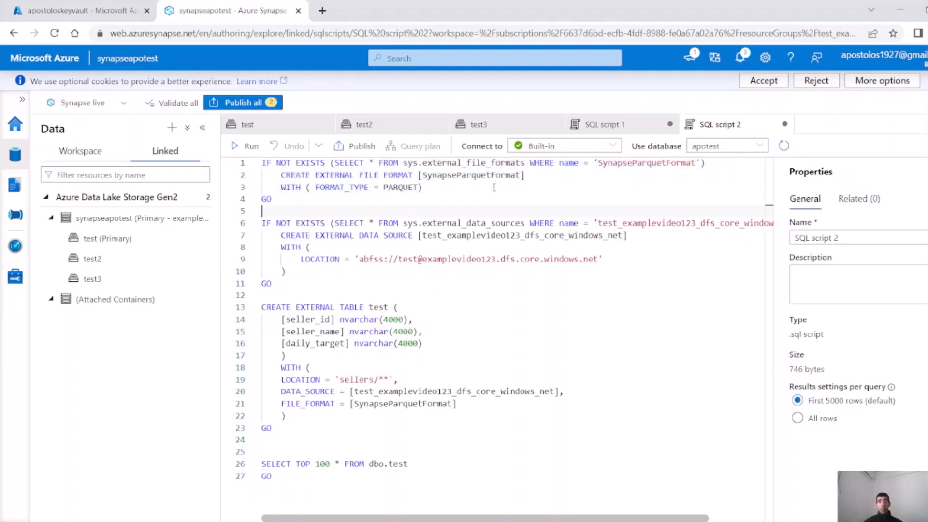
left_click_drag(281, 175, 414, 177)
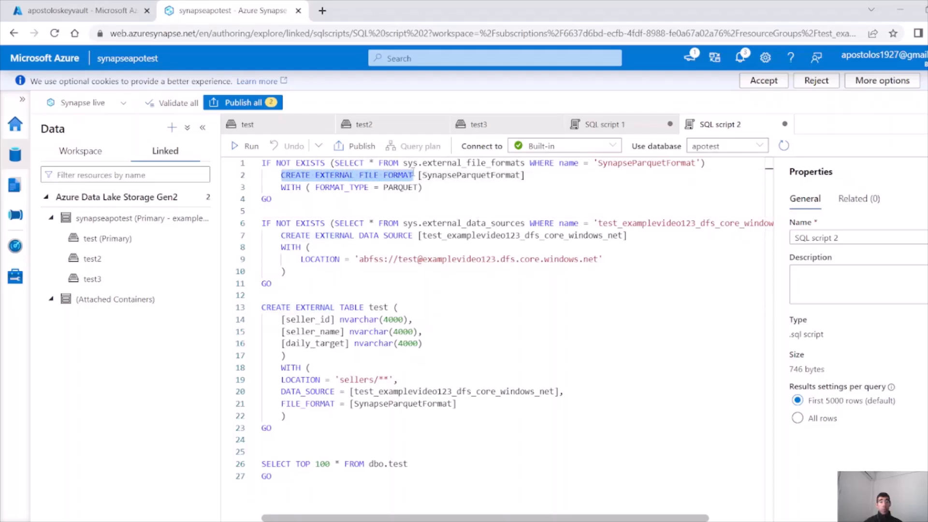
left_click_drag(529, 175, 418, 175)
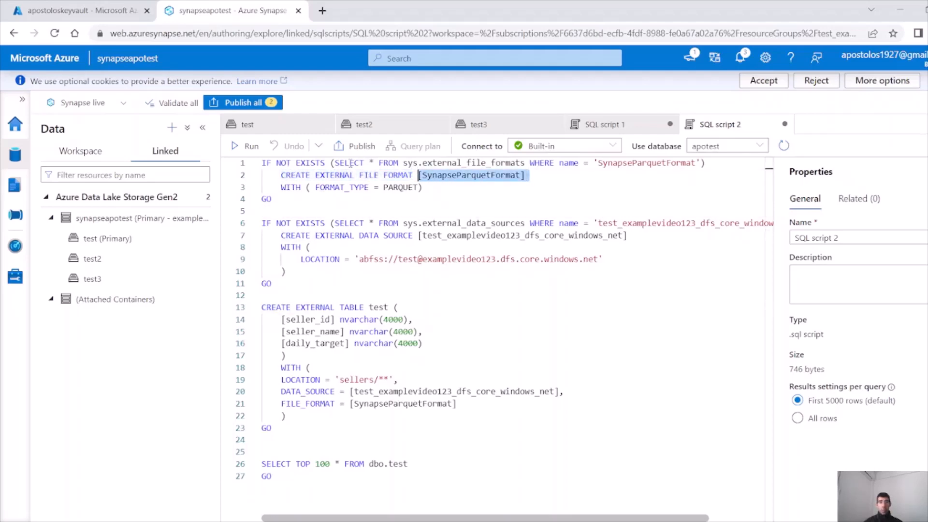
left_click_drag(334, 163, 525, 163)
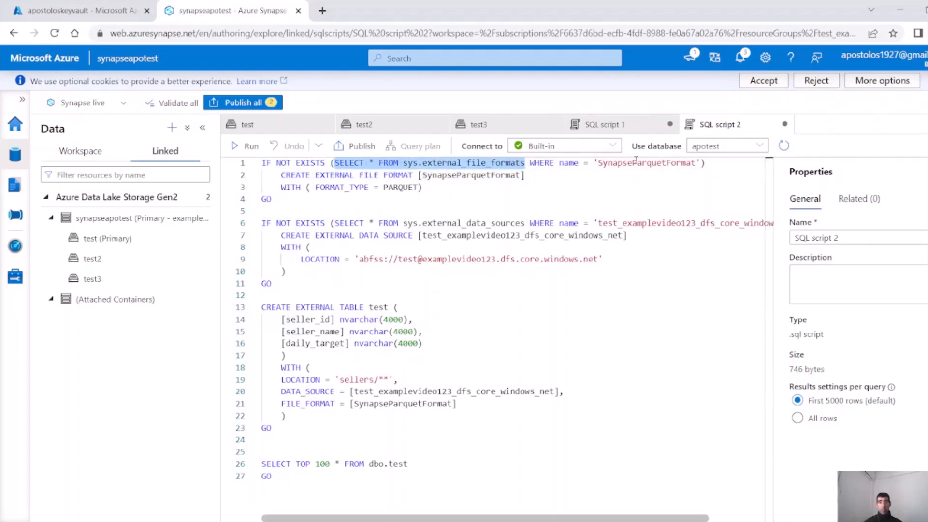
left_click_drag(700, 162, 594, 163)
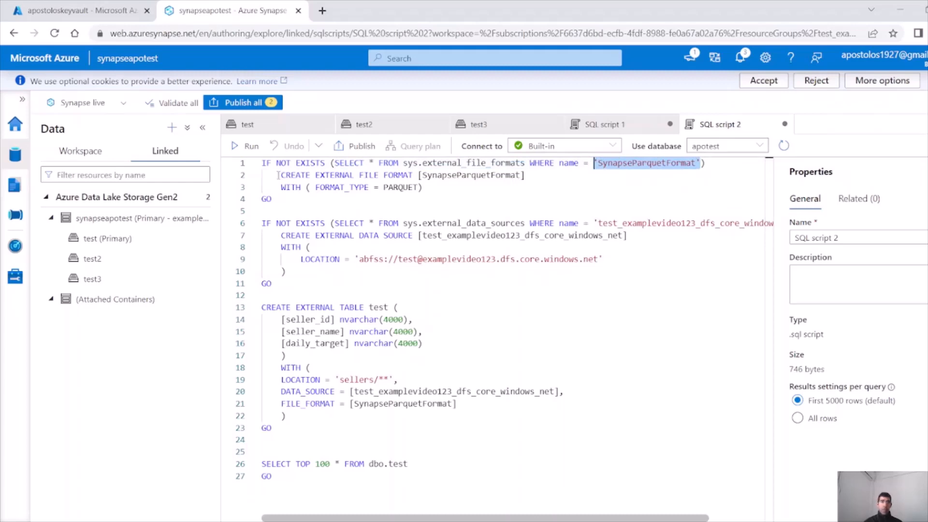
left_click_drag(280, 175, 526, 175)
left_click(399, 187)
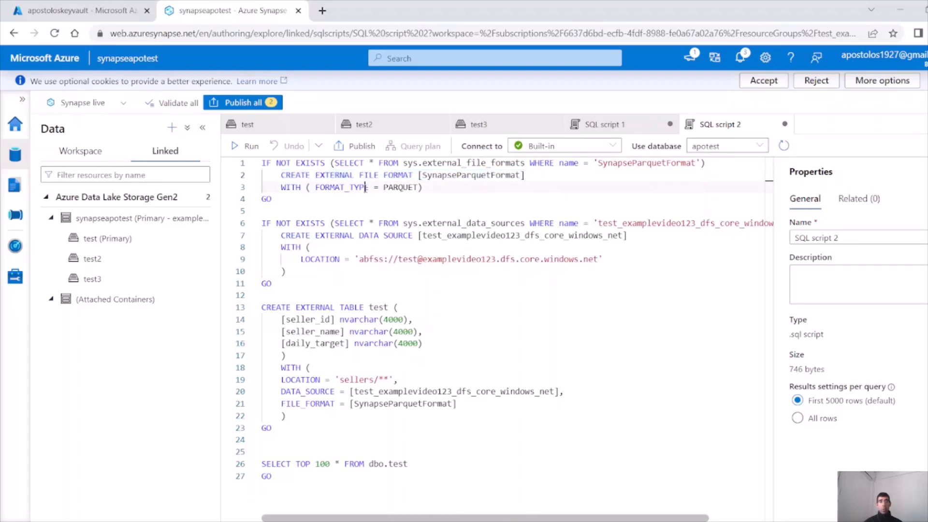
double_click(399, 187)
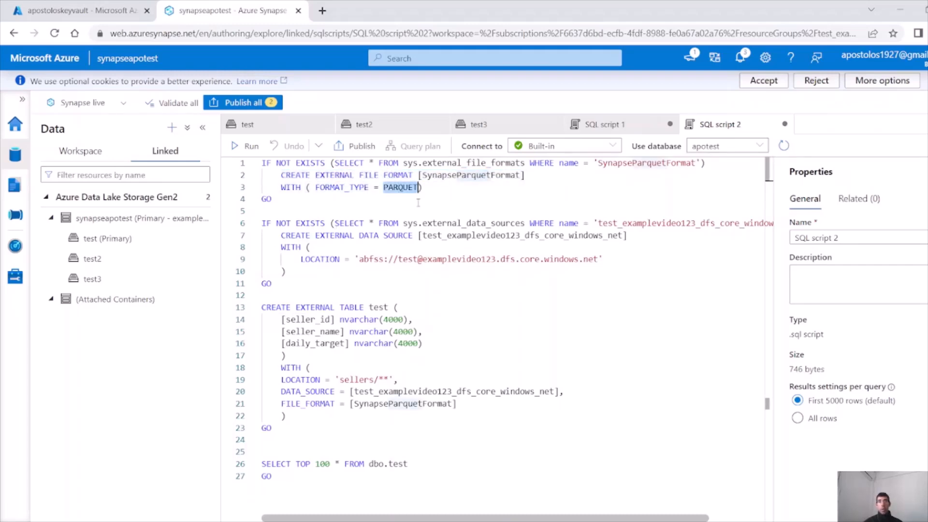
left_click_drag(290, 211, 224, 156)
left_click(244, 146)
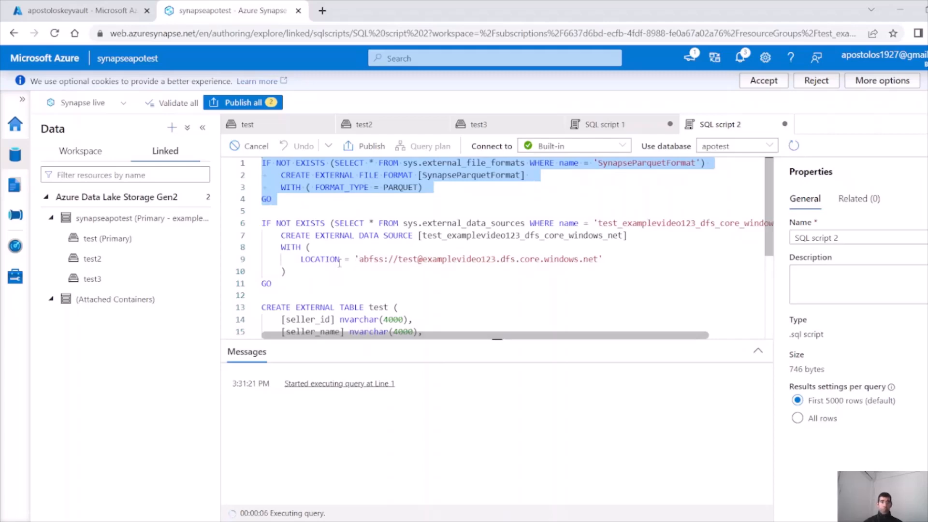
Review the data source name check and abfss location, then run only lines 6–11
left_click_drag(291, 285, 261, 223)
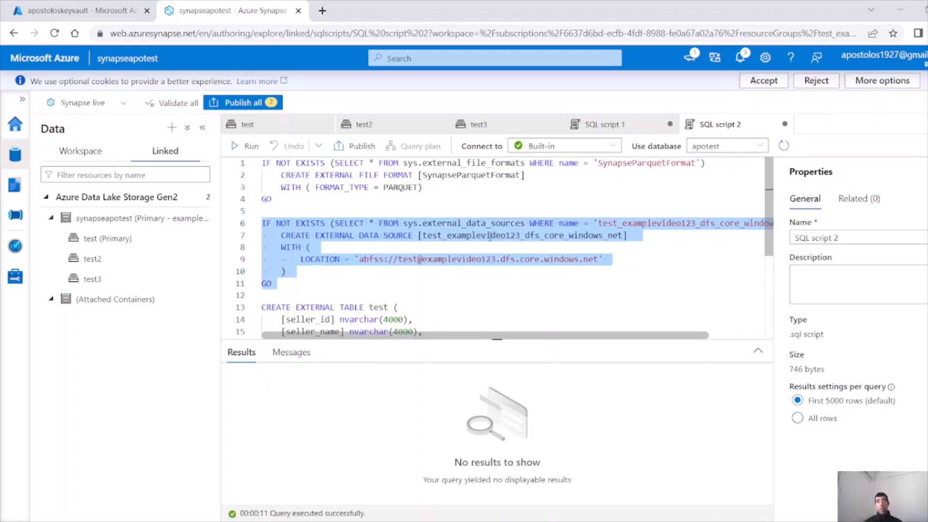
left_click(414, 232)
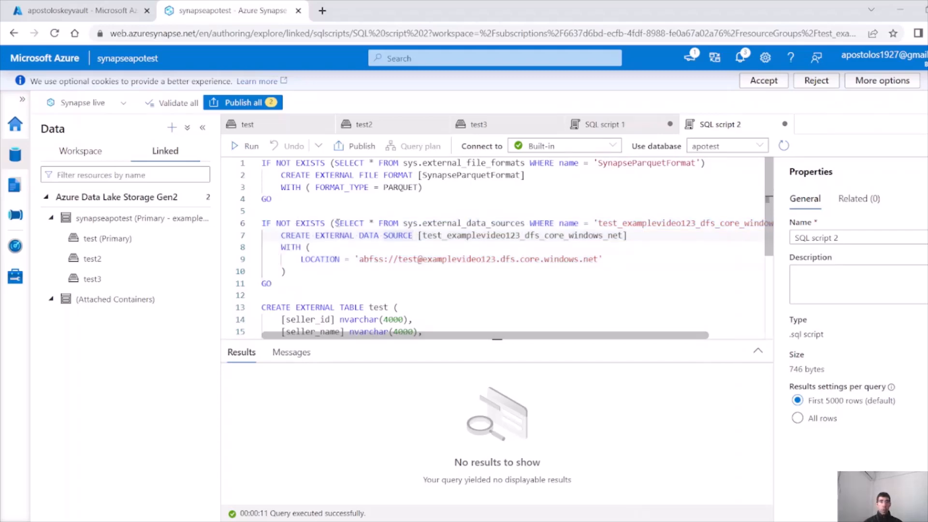
left_click_drag(335, 224, 584, 223)
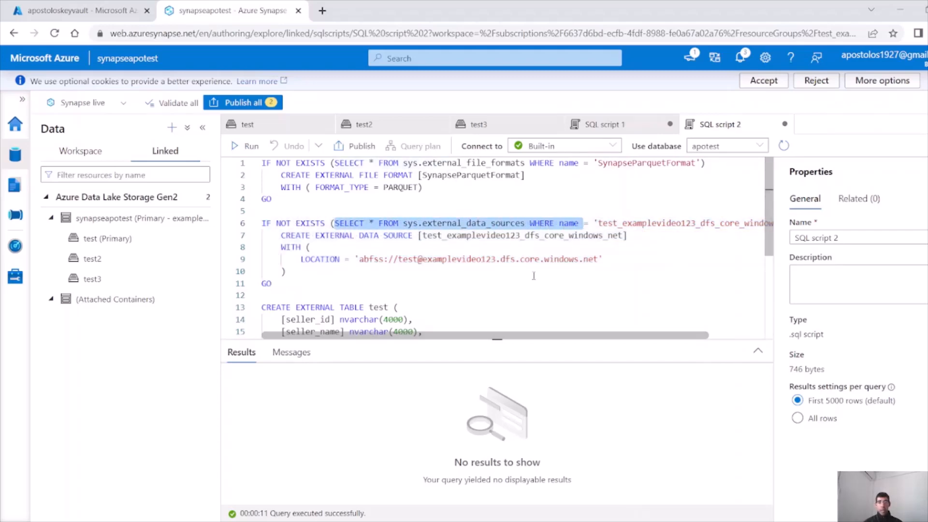
left_click_drag(511, 337, 559, 337)
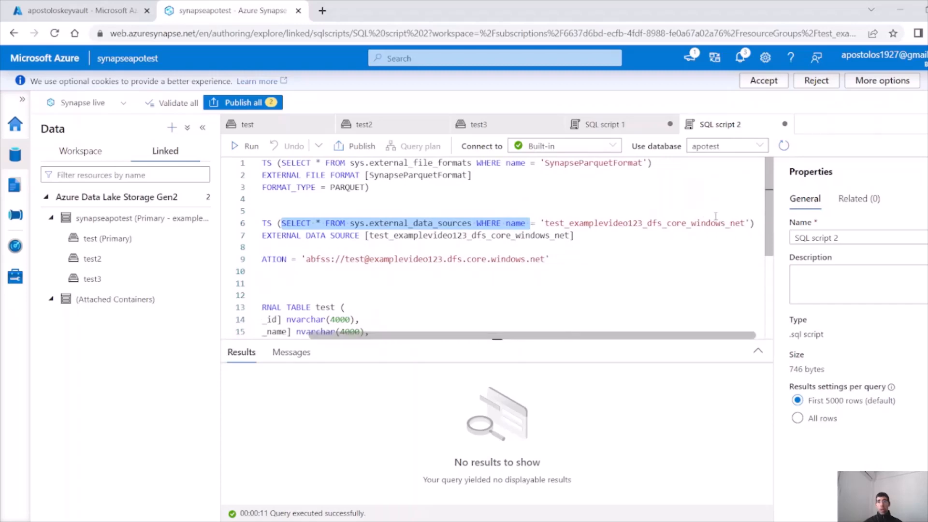
left_click_drag(745, 223, 543, 220)
left_click_drag(519, 337, 373, 337)
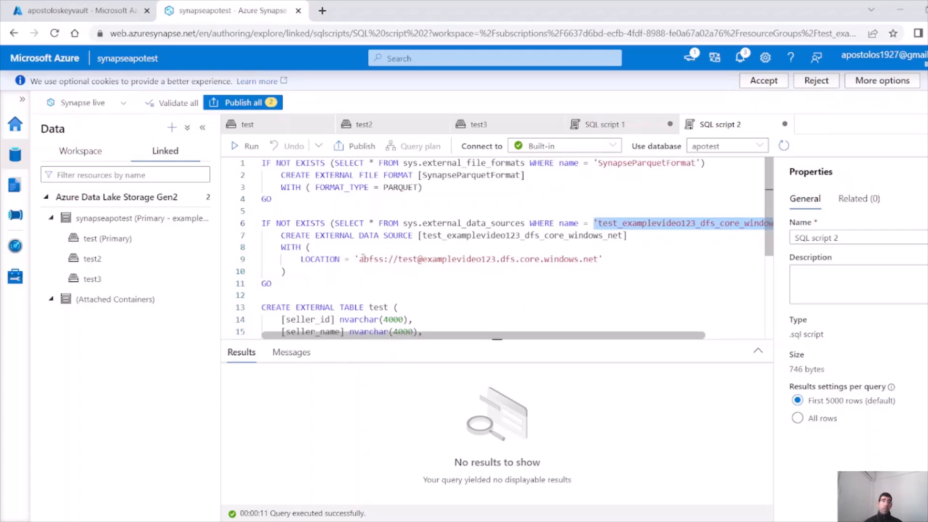
left_click_drag(361, 259, 599, 261)
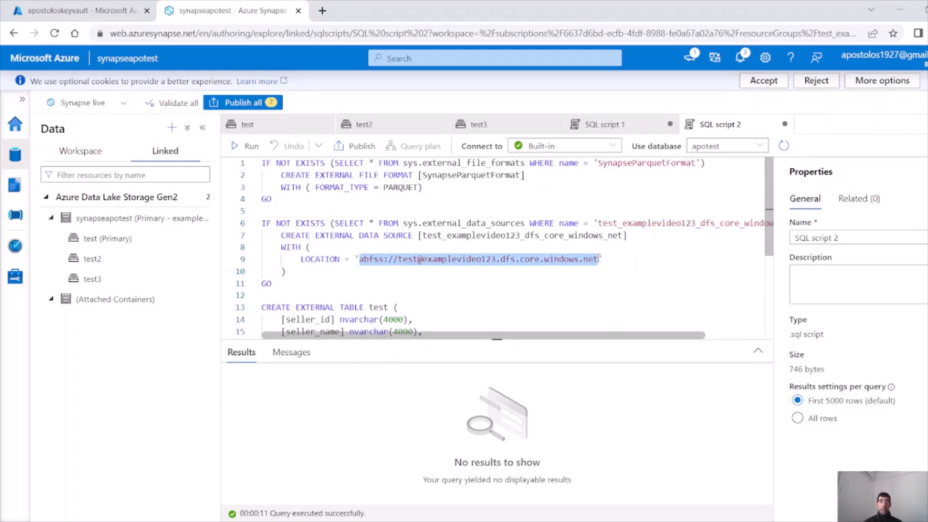
left_click_drag(278, 284, 262, 223)
left_click(245, 146)
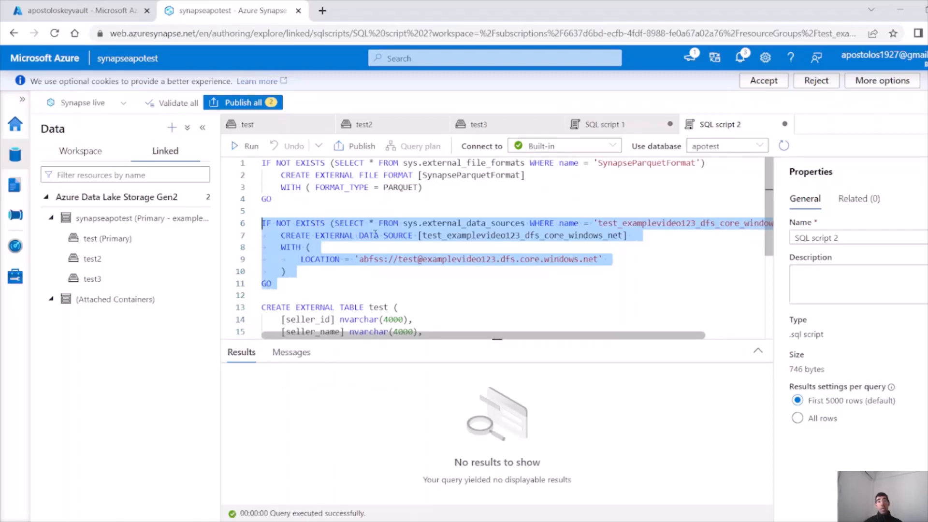
Review the external table's three seller columns and its LOCATION pointing to the sellers folder
left_click(376, 235)
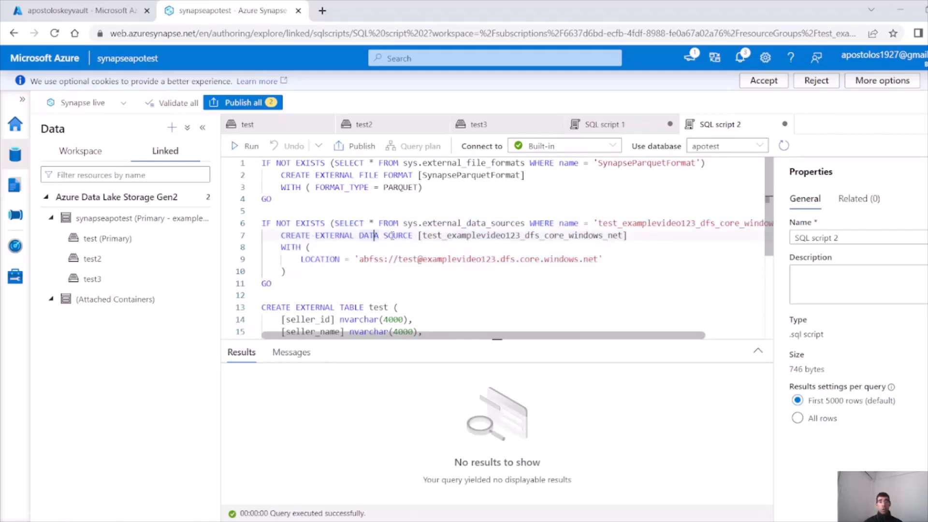
scroll(391, 235, "down", 3)
left_click(397, 189)
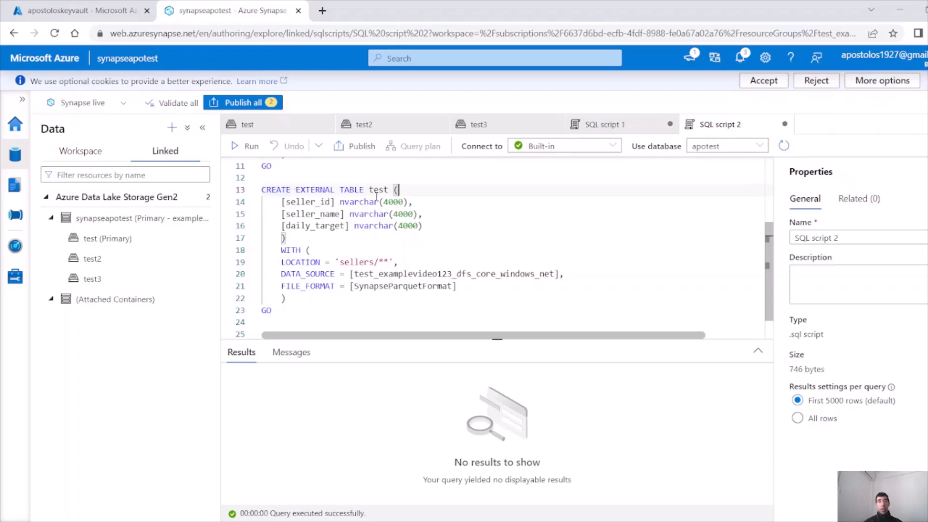
left_click_drag(423, 226, 262, 202)
left_click(314, 239)
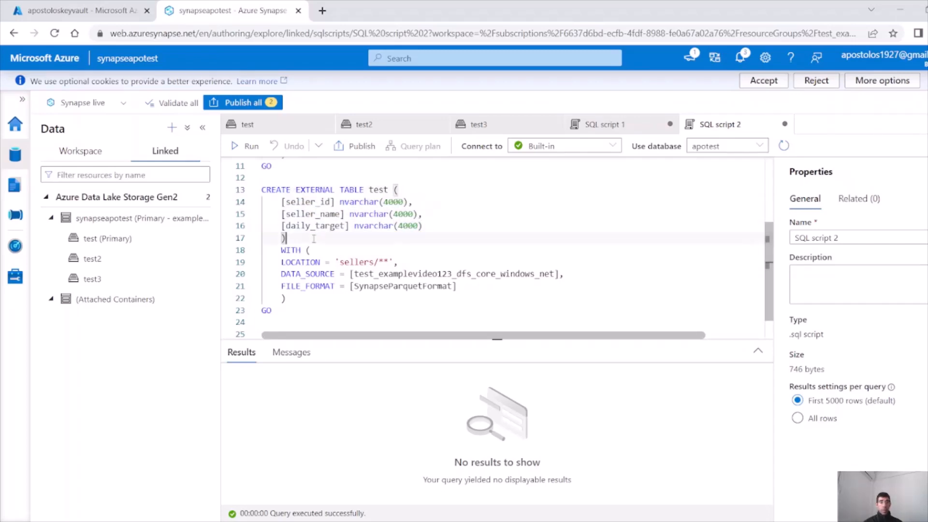
left_click(311, 250)
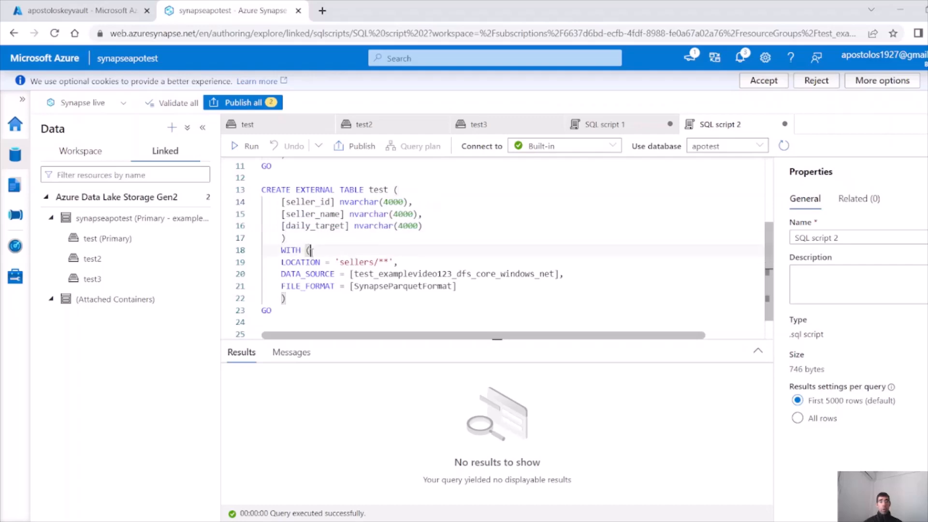
double_click(315, 262)
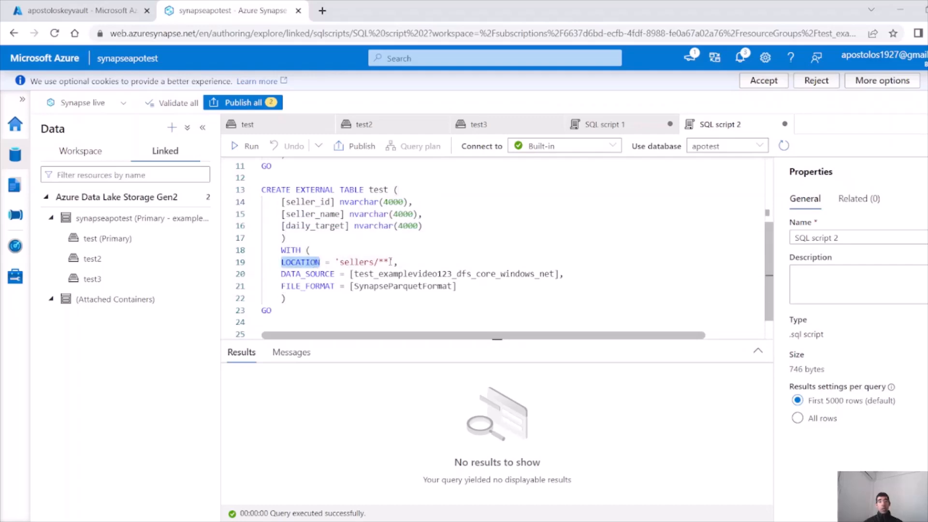
left_click_drag(389, 262, 340, 262)
double_click(369, 262)
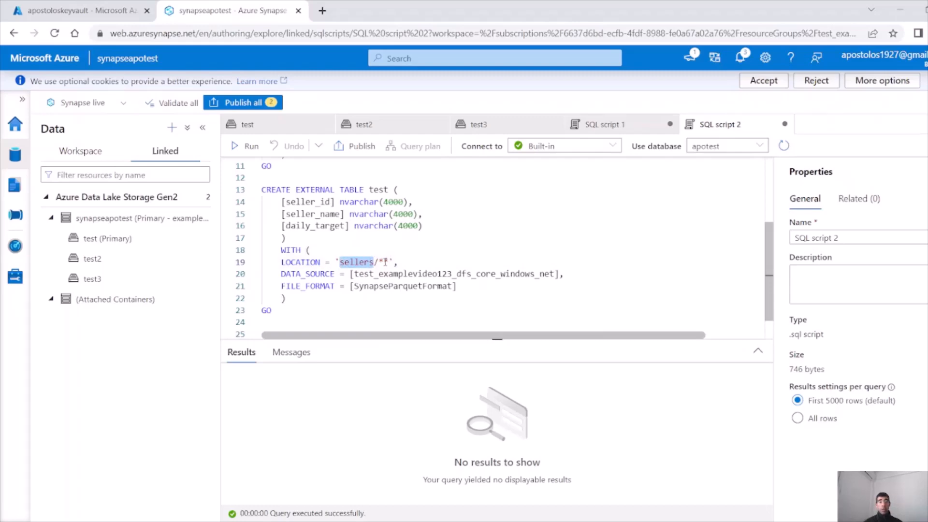
Trace the DATA_SOURCE and SynapseParquetFormat references back to their definitions above
double_click(324, 273)
scroll(387, 261, "up", 3)
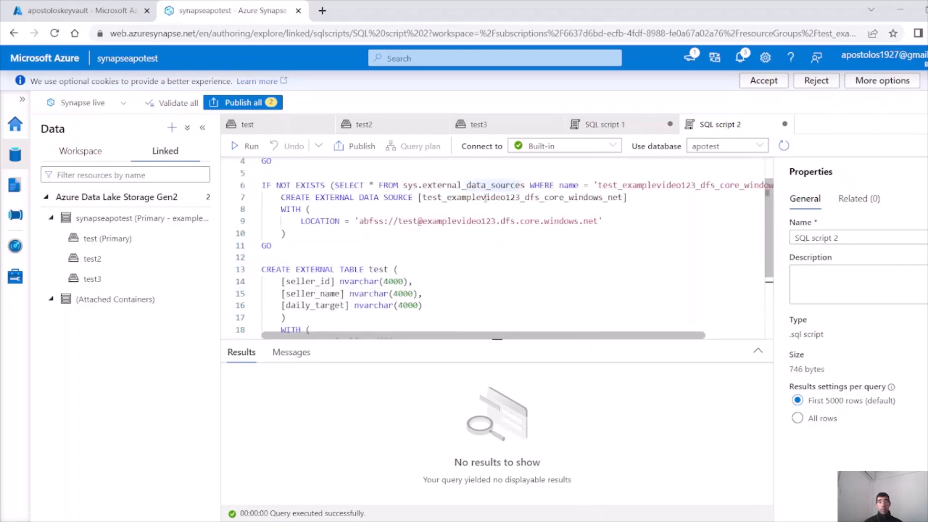
left_click_drag(314, 234, 263, 186)
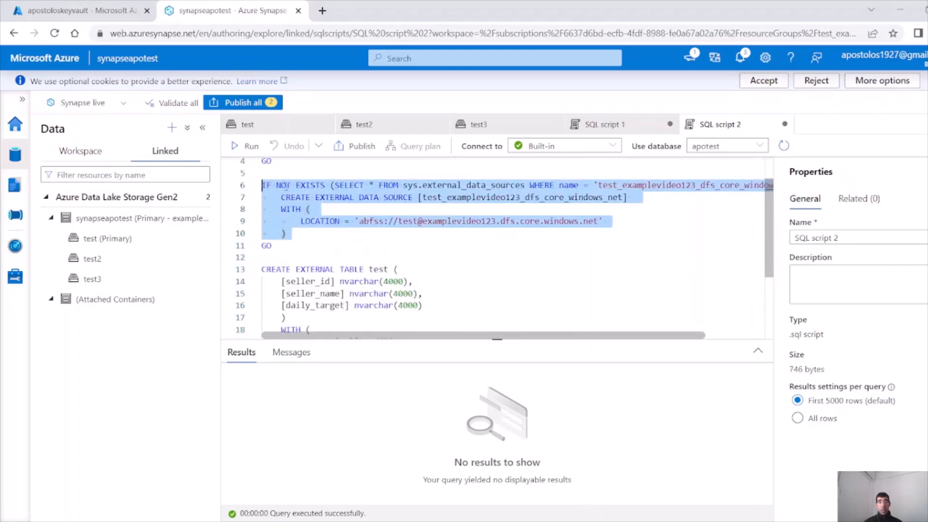
scroll(403, 297, "down", 3)
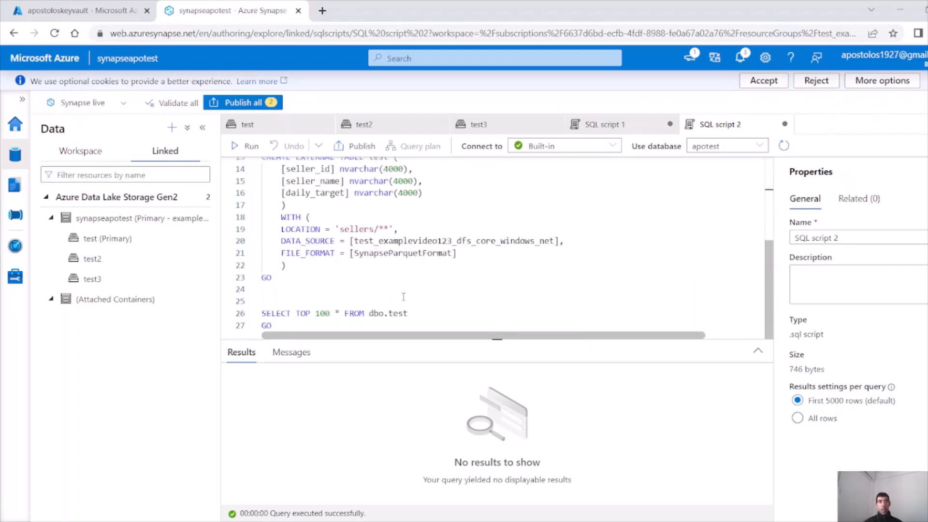
double_click(390, 253)
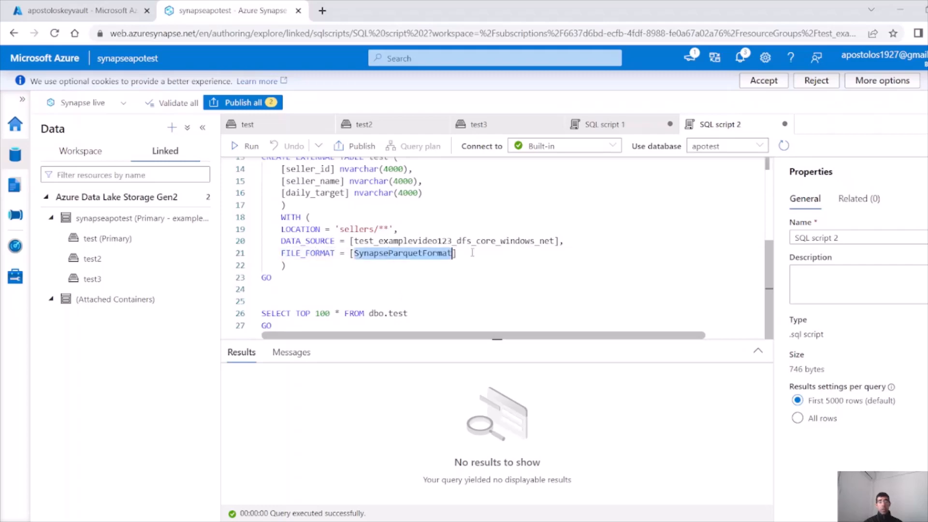
scroll(472, 252, "up", 4)
mouse_move(384, 188)
left_mouse_down()
mouse_move(421, 189)
mouse_move(281, 188)
mouse_move(262, 162)
left_mouse_up()
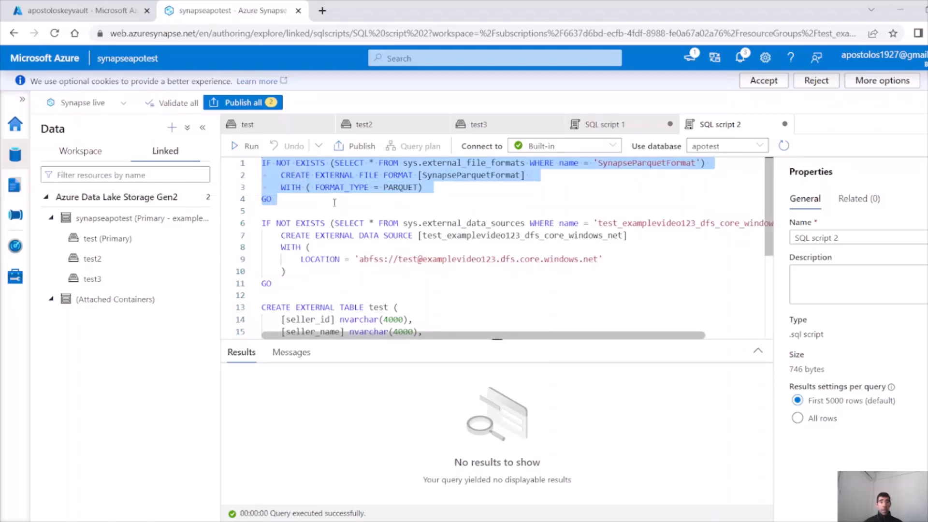
scroll(364, 213, "down", 4)
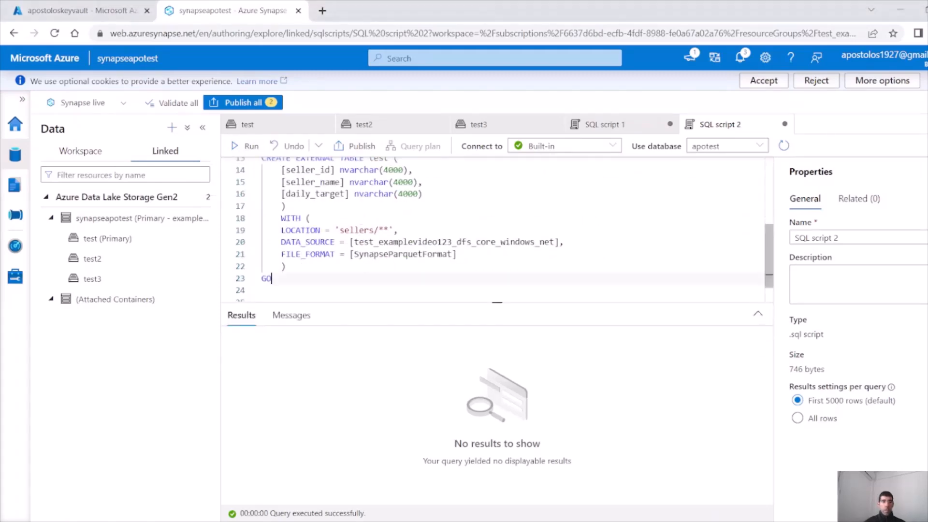
Run the CREATE EXTERNAL TABLE test statement, lines 13–23
left_click_drag(298, 279, 261, 160)
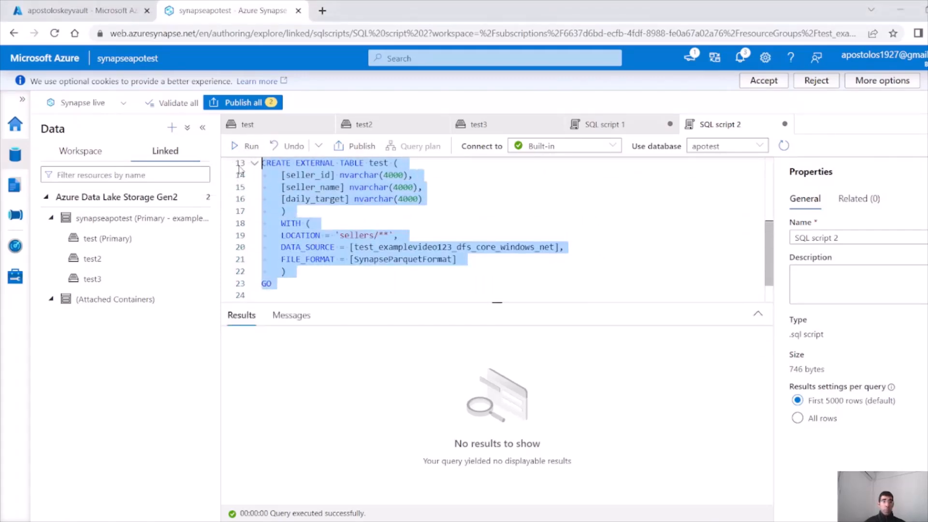
left_click(248, 146)
scroll(291, 296, "down", 1)
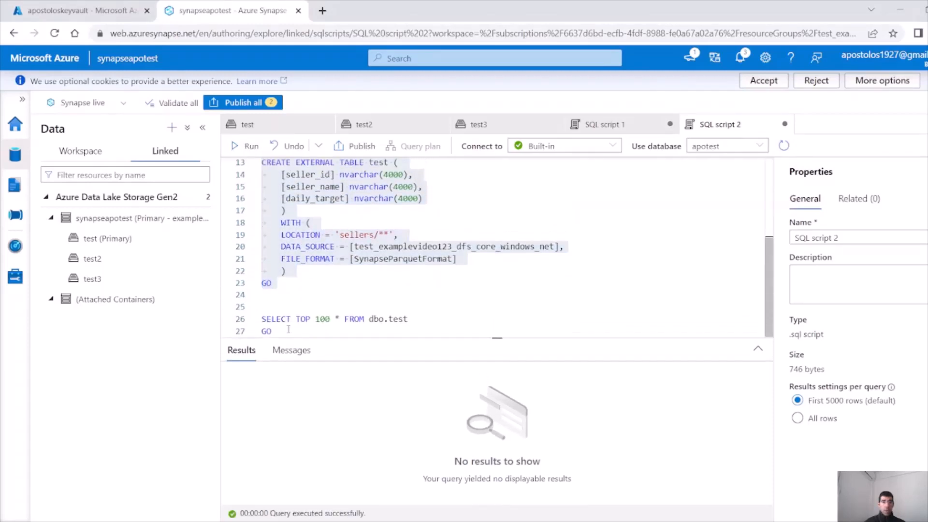
Run SELECT TOP 100 * FROM dbo.test and resize the Results pane to view the sellers rows
left_click_drag(280, 332, 260, 319)
left_click(247, 146)
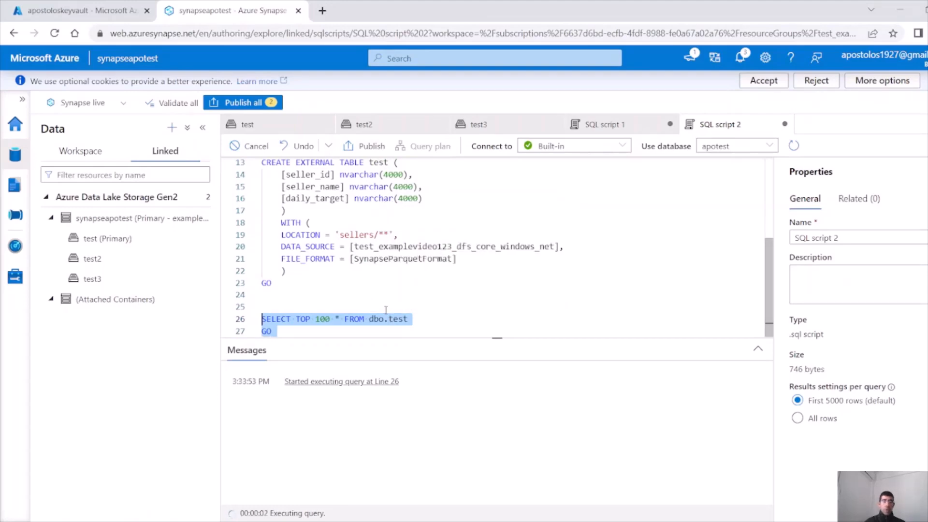
left_click_drag(400, 335, 409, 381)
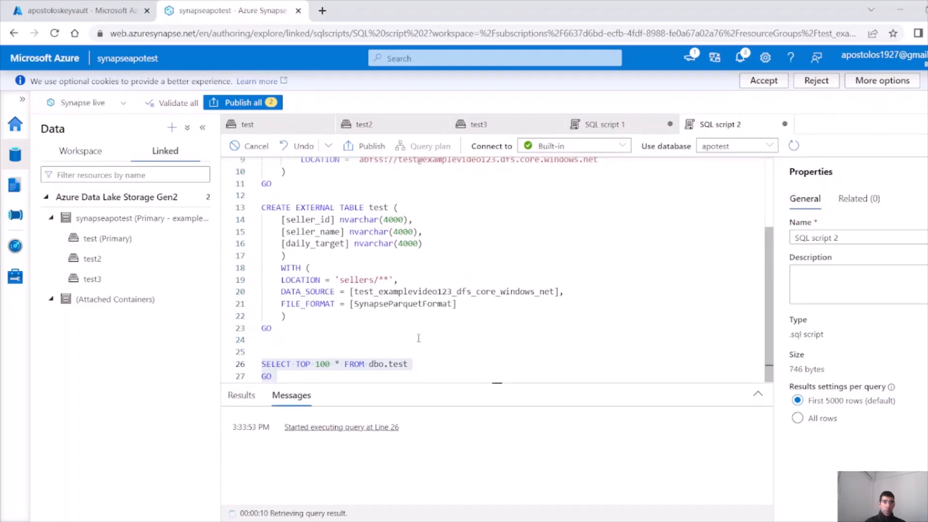
left_click_drag(434, 384, 433, 255)
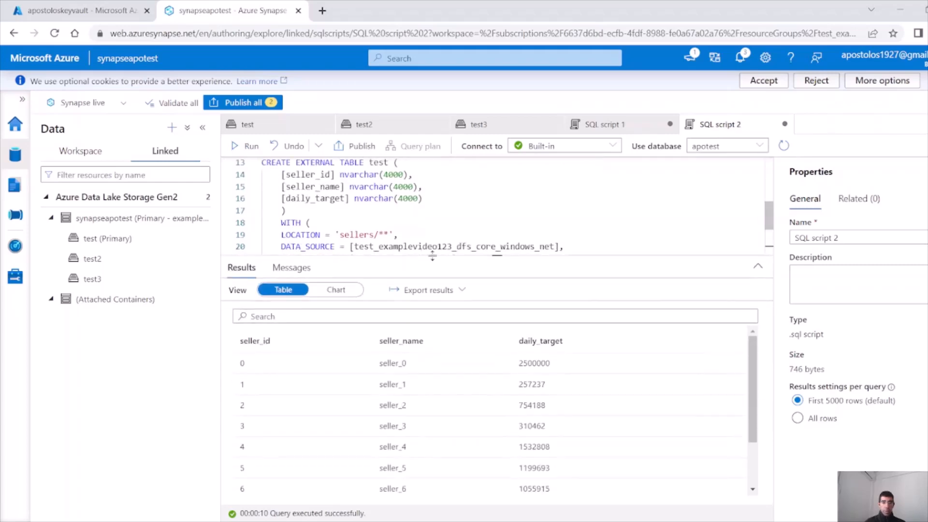
scroll(705, 405, "down", 1)
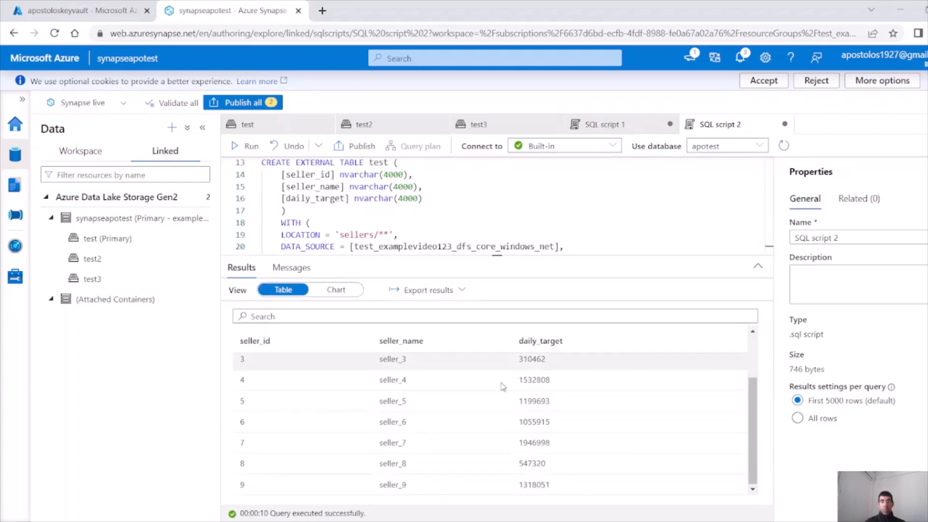
left_click_drag(467, 256, 476, 327)
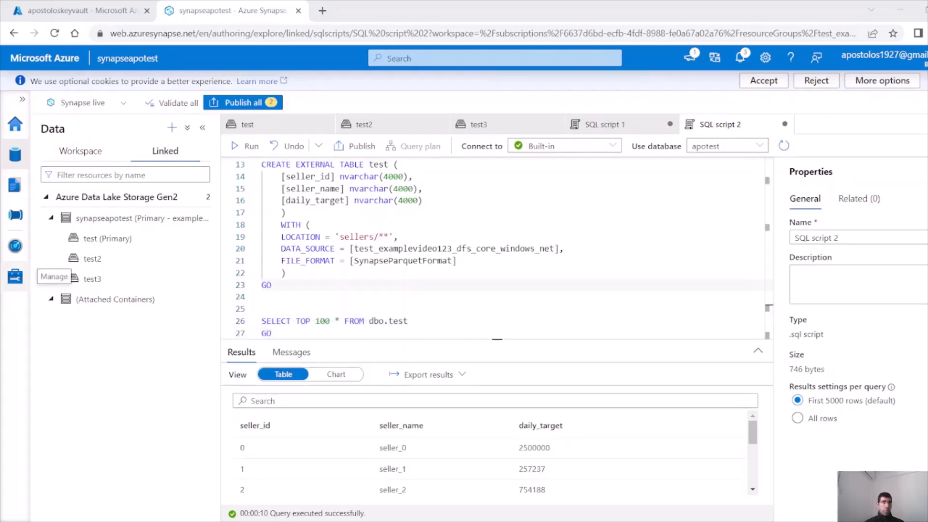
Create a new dedicated SQL pool named test at DW100c from Manage > SQL pools
left_click(15, 276)
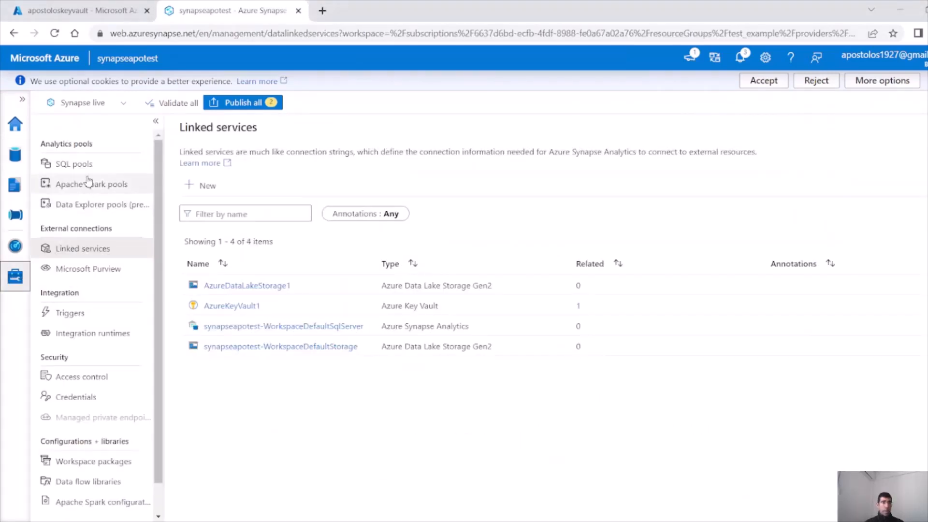
left_click(82, 164)
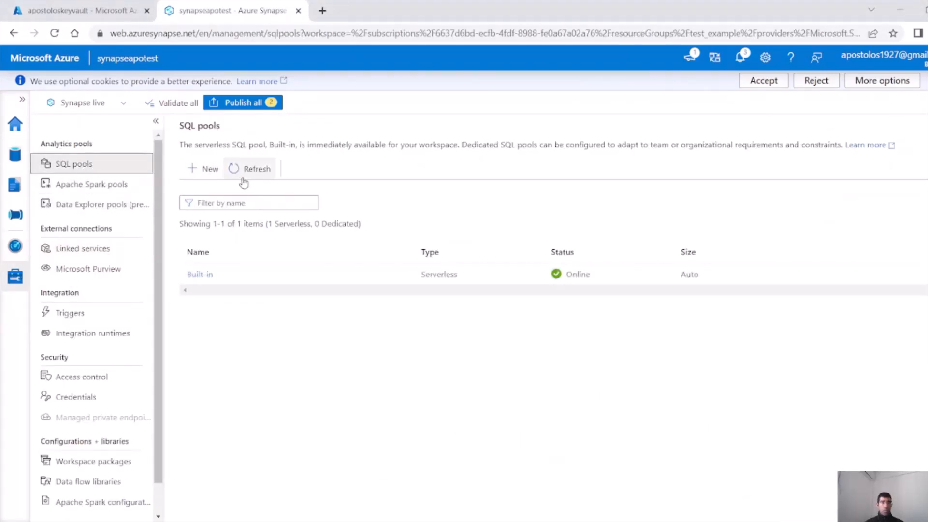
left_click(204, 168)
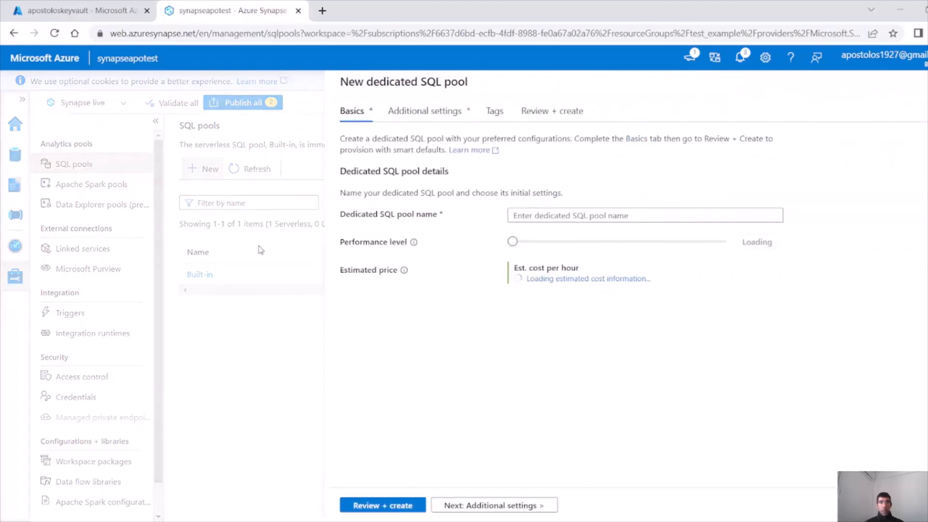
left_click(556, 215)
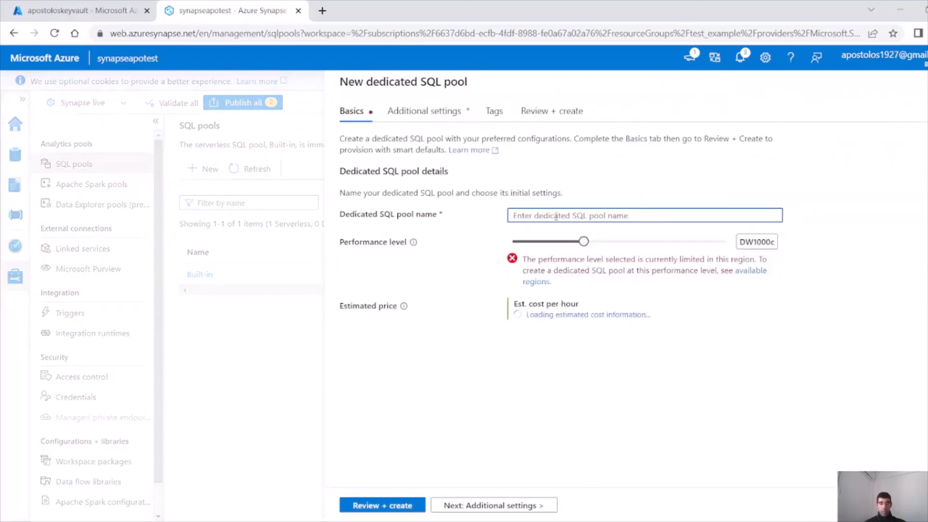
type("test")
left_click_drag(583, 241, 495, 252)
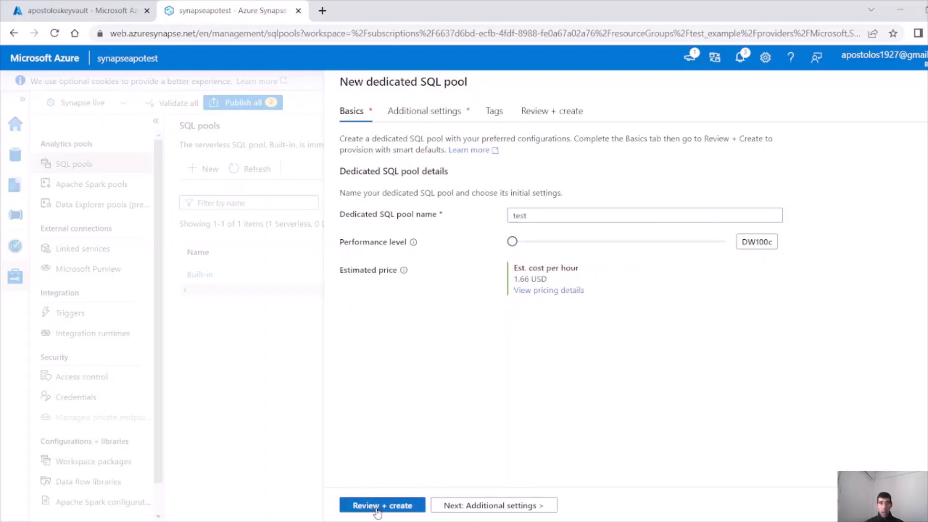
left_click(482, 507)
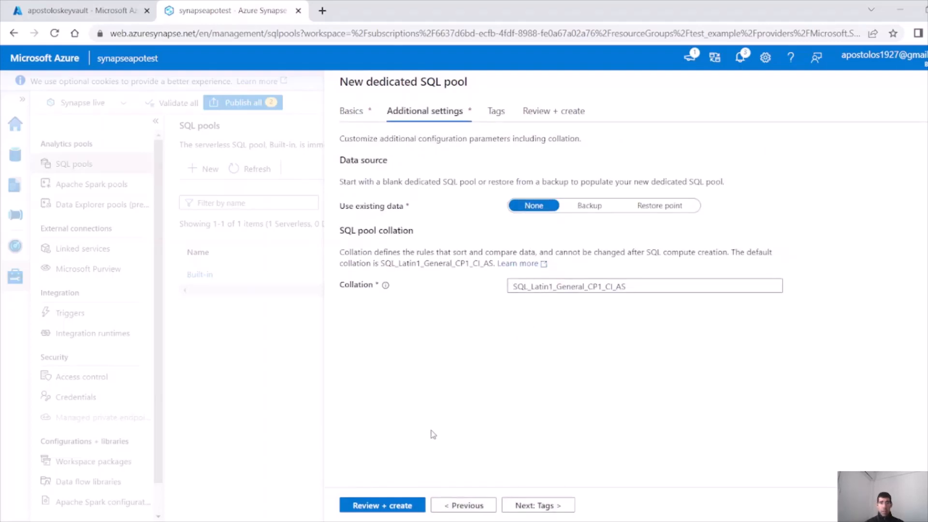
left_click(395, 505)
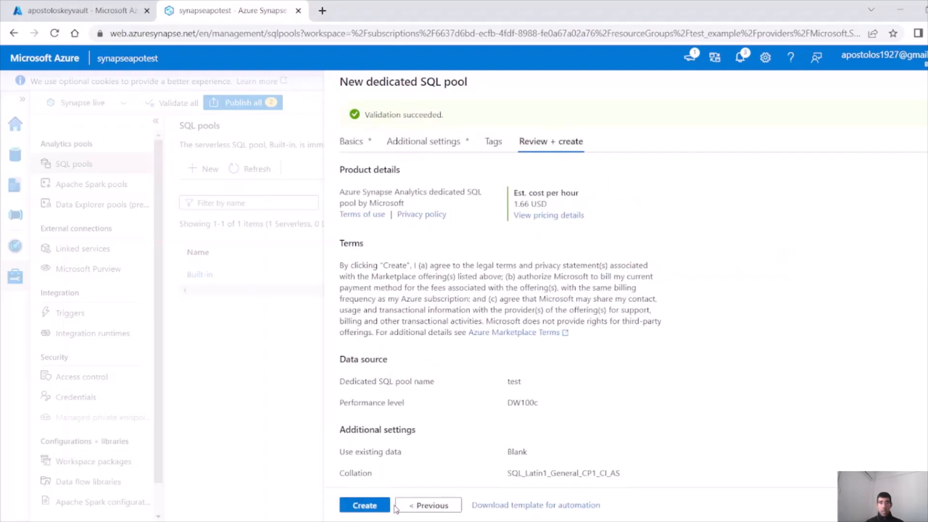
left_click(376, 505)
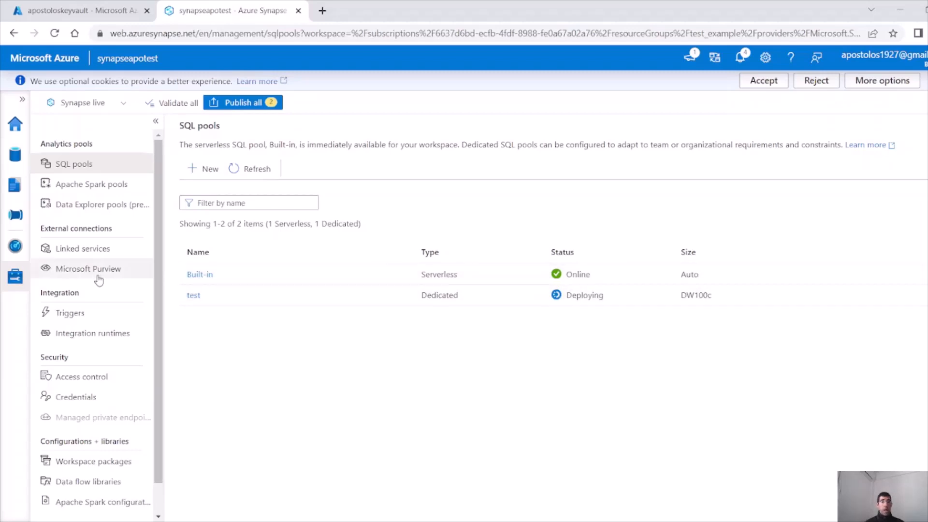
Open the synapseapotest workspace overview in the Azure portal
left_click(87, 11)
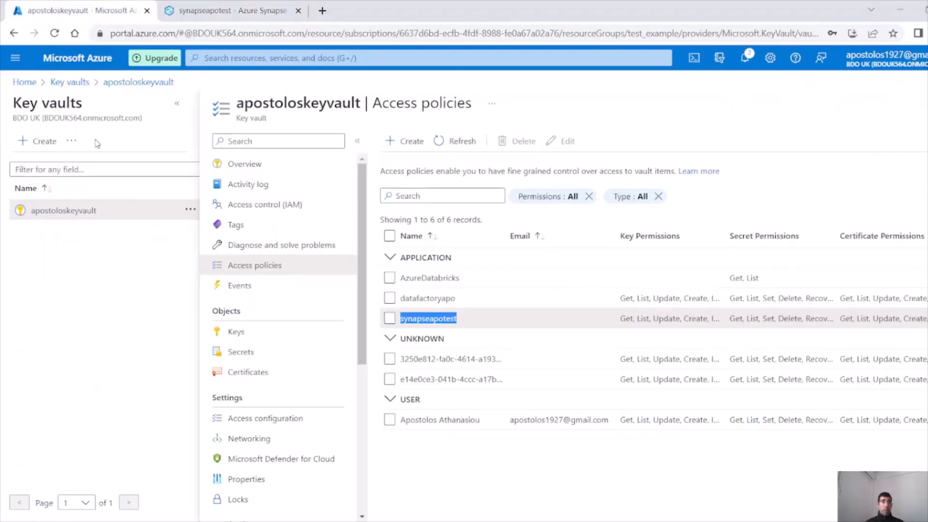
left_click(26, 84)
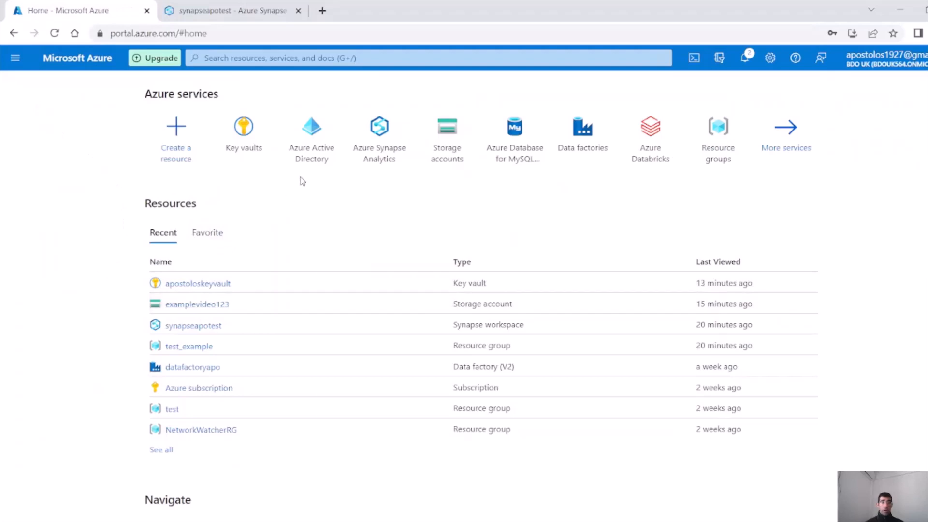
left_click(374, 140)
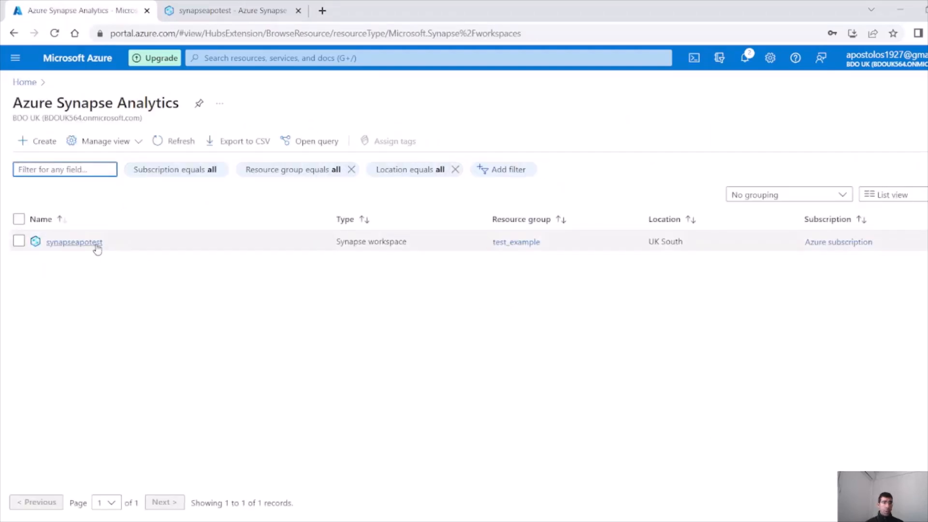
left_click(95, 245)
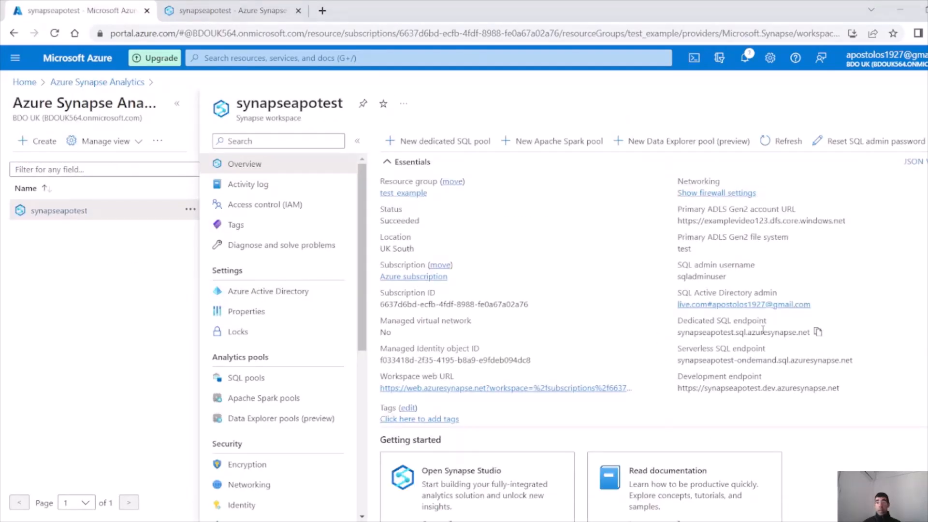
Copy the Dedicated SQL endpoint address and switch to SQL Server Management Studio
left_click_drag(809, 334, 851, 361)
left_click(681, 360)
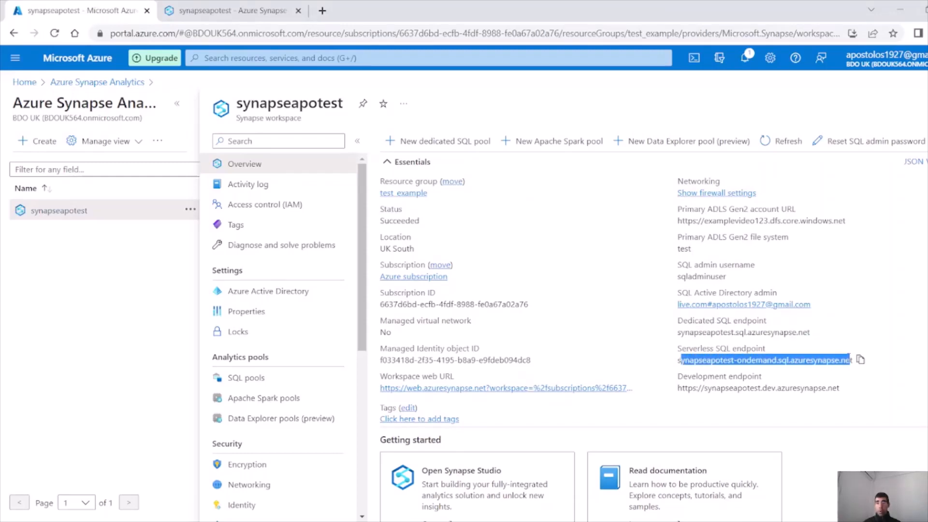
left_click(679, 343)
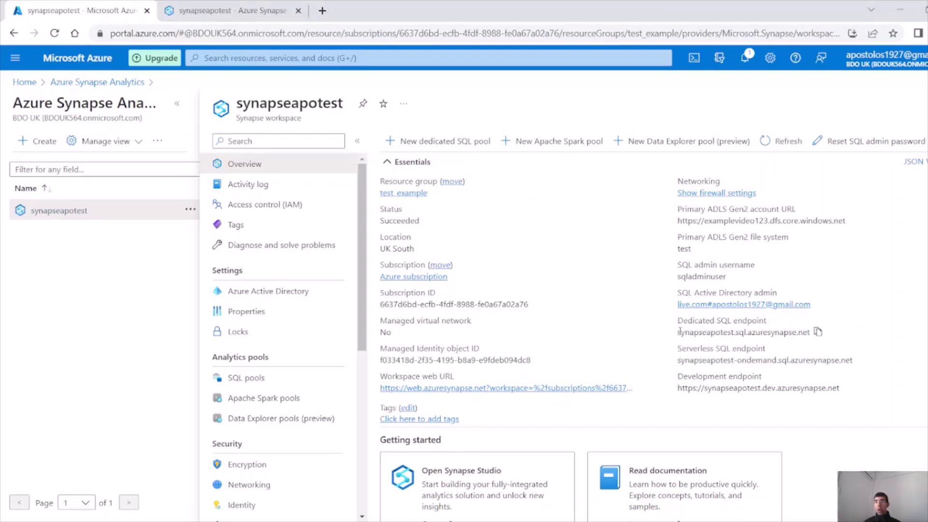
left_click(818, 332)
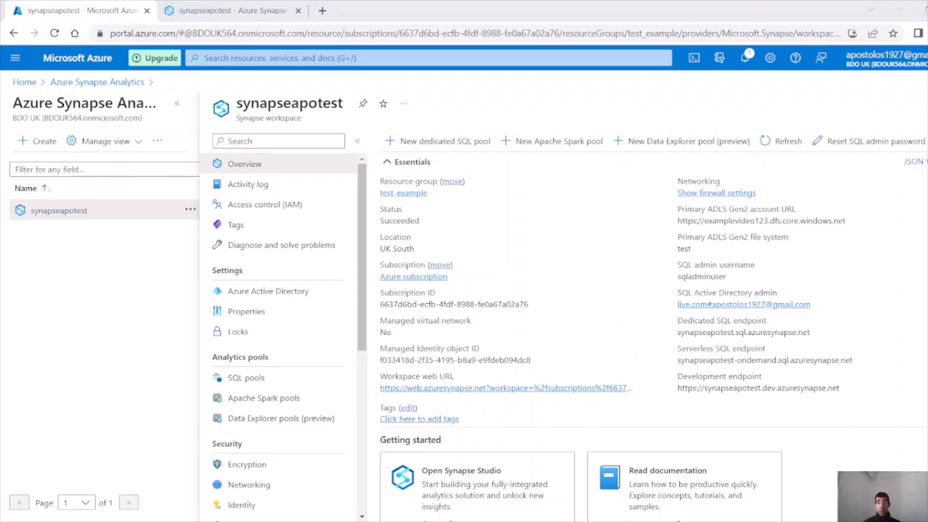
key("alt+Tab")
key("alt+Tab")
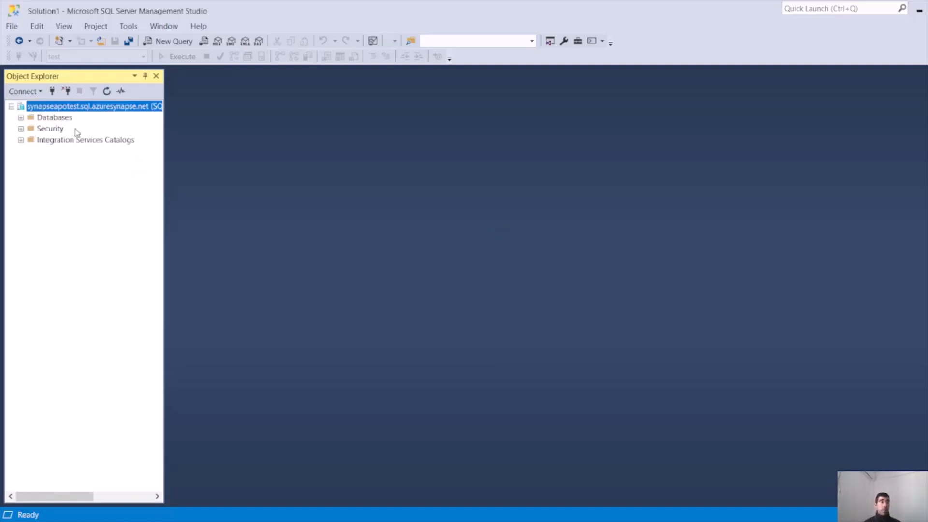
Expand Databases > test > Tables in Object Explorer
left_click(21, 118)
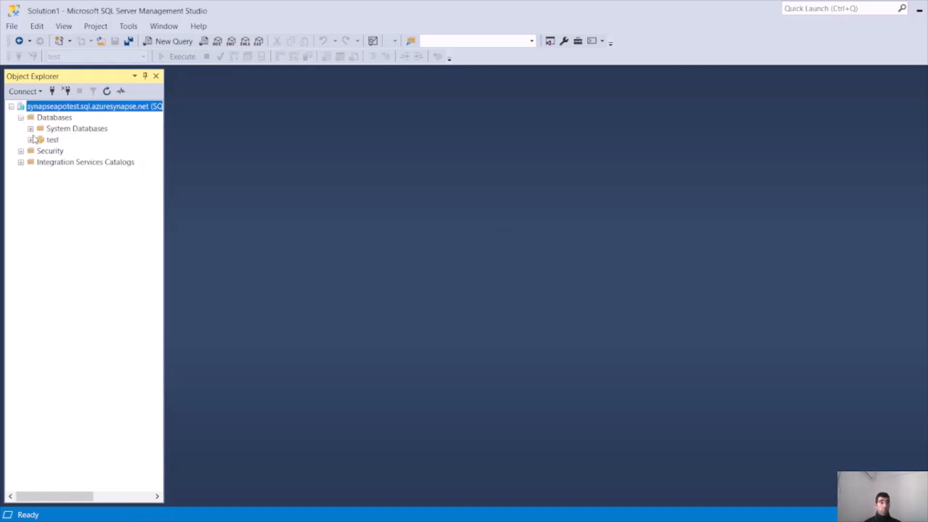
left_click(30, 140)
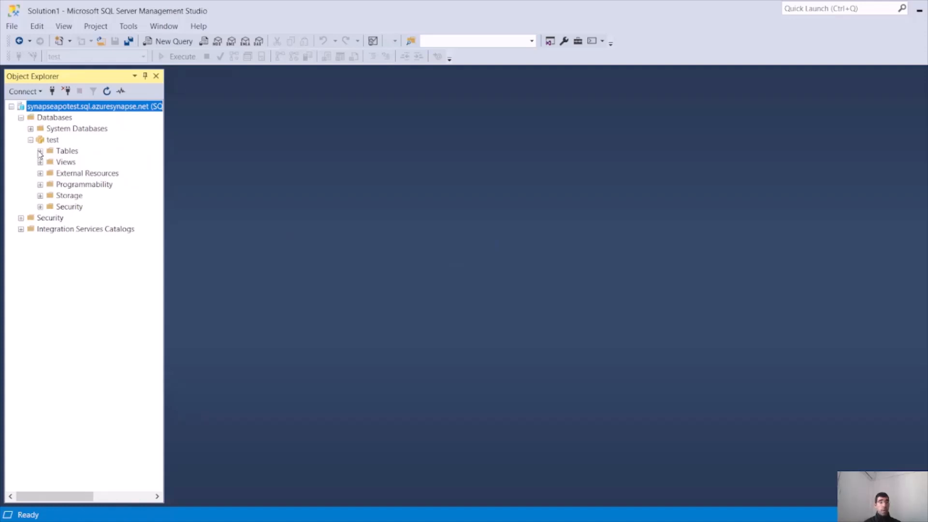
left_click(40, 151)
left_click(49, 163)
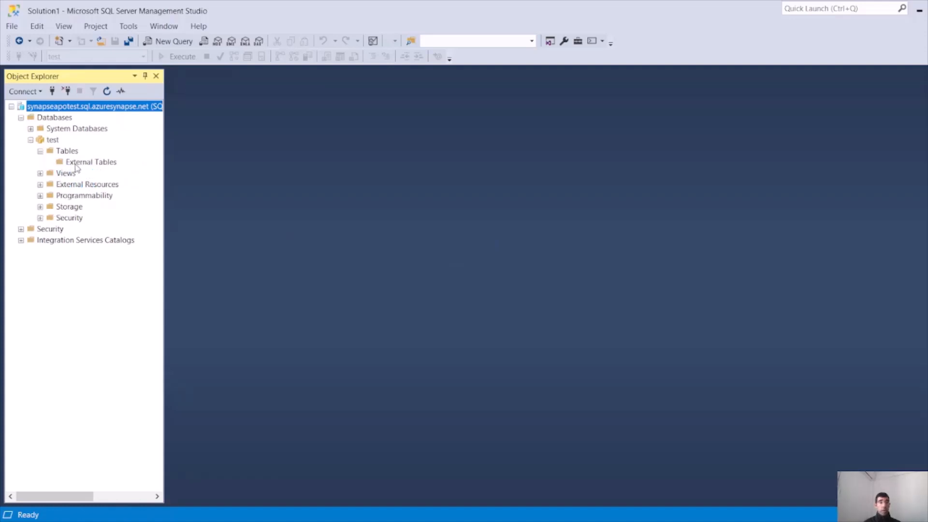
left_click(76, 164)
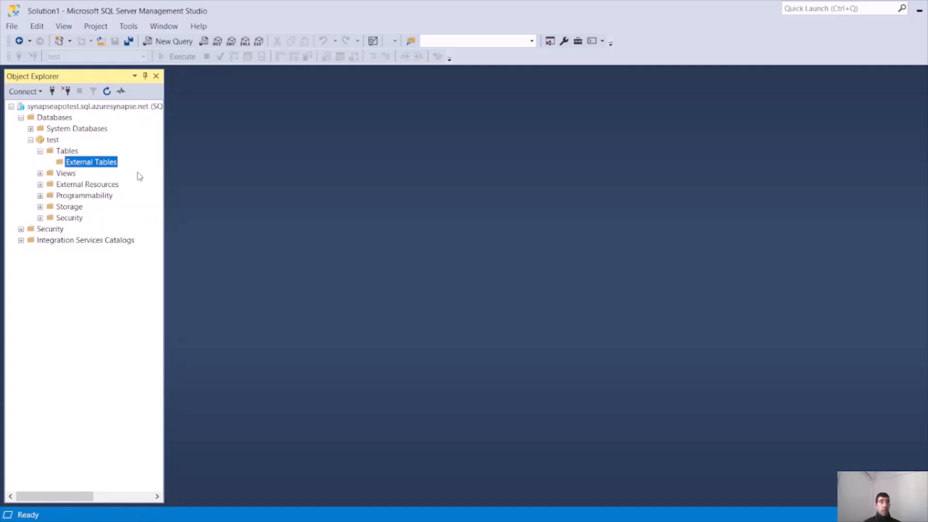
left_click(67, 151)
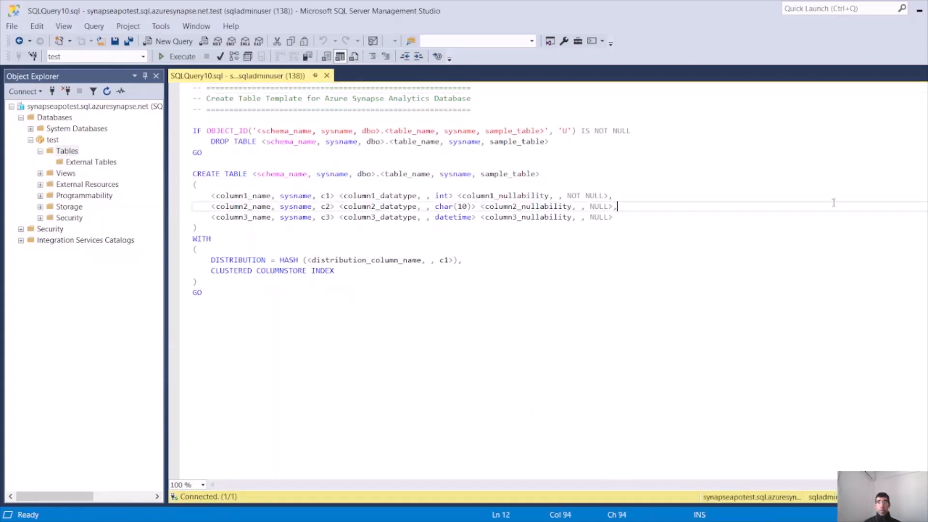
Paste the CREATE TABLE TESTAPO script into the query window and execute it
key("ctrl+a")
key("ctrl+v")
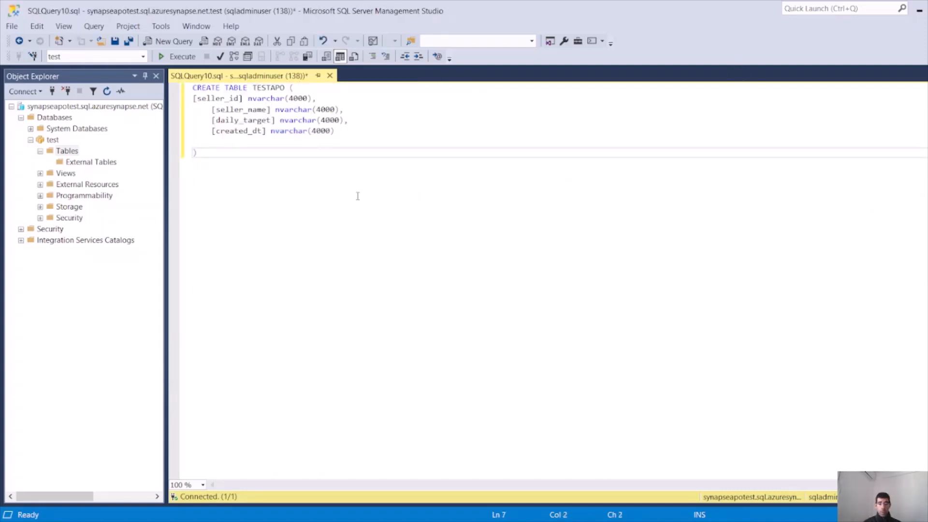
type(";")
key("ctrl+a")
key("F5")
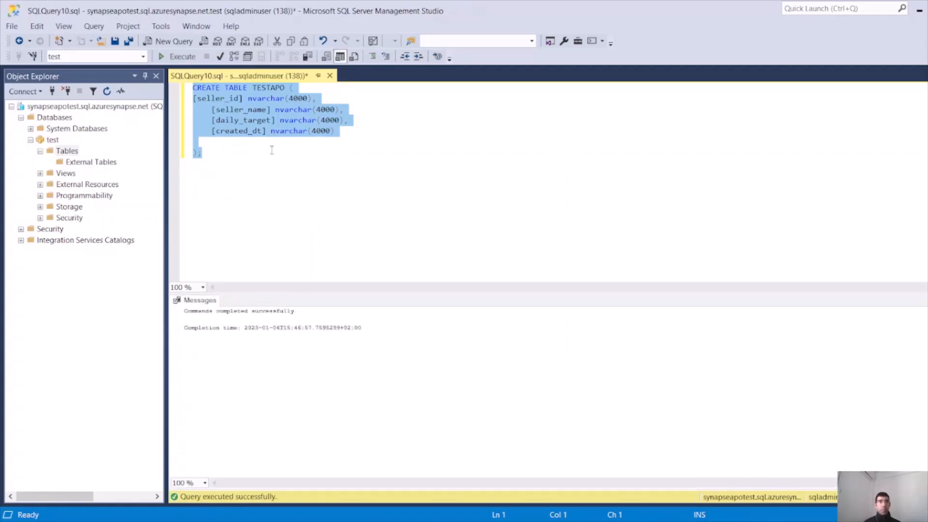
Refresh the Tables folder and select the new dbo.TESTAPO table
left_click(67, 151)
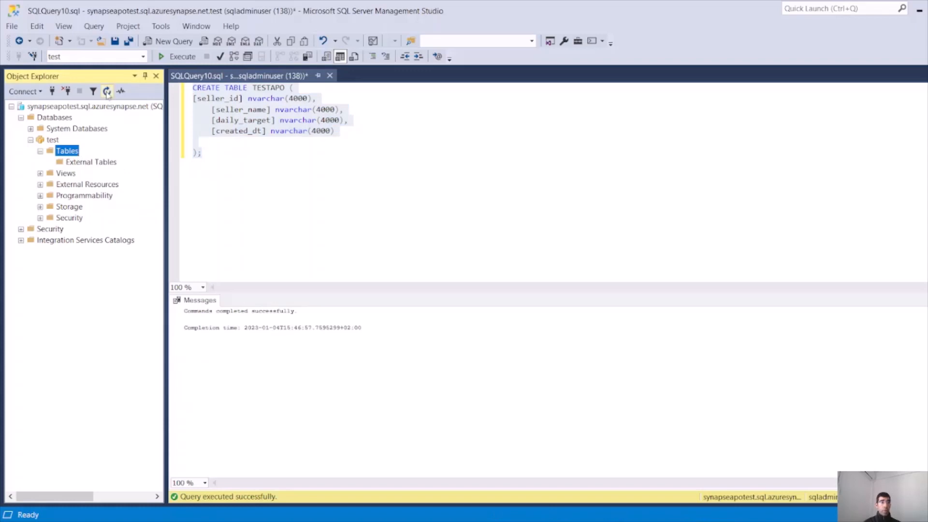
key("F5")
left_click(50, 173)
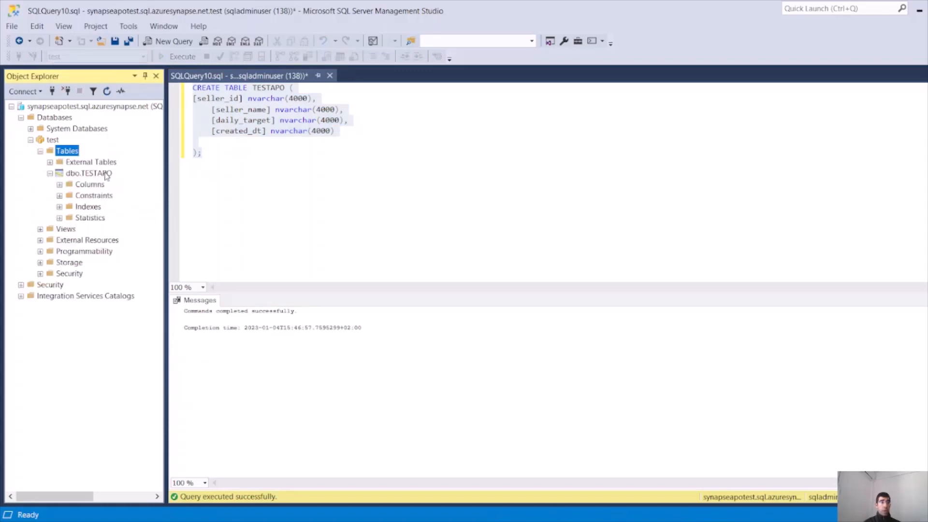
left_click(105, 174)
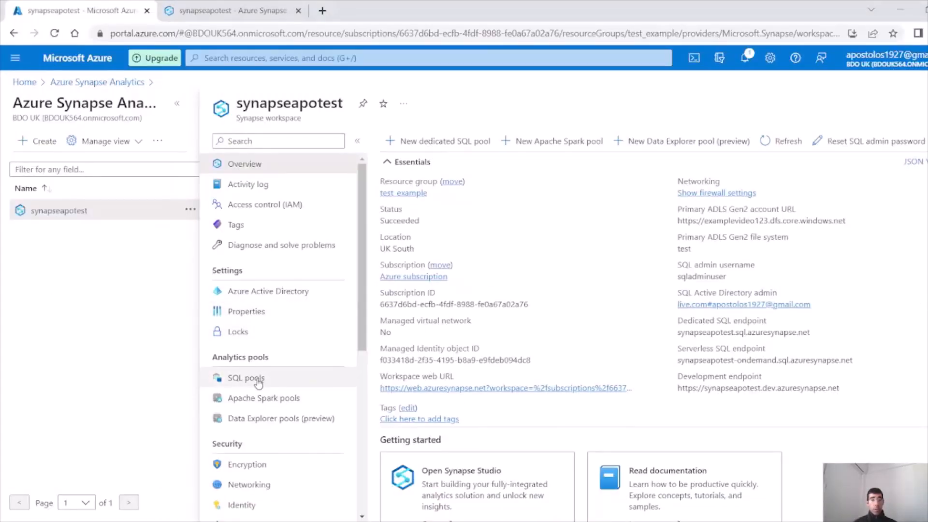
View the test pool's JDBC connection strings, then return to the Azure Synapse Analytics list
left_click(257, 381)
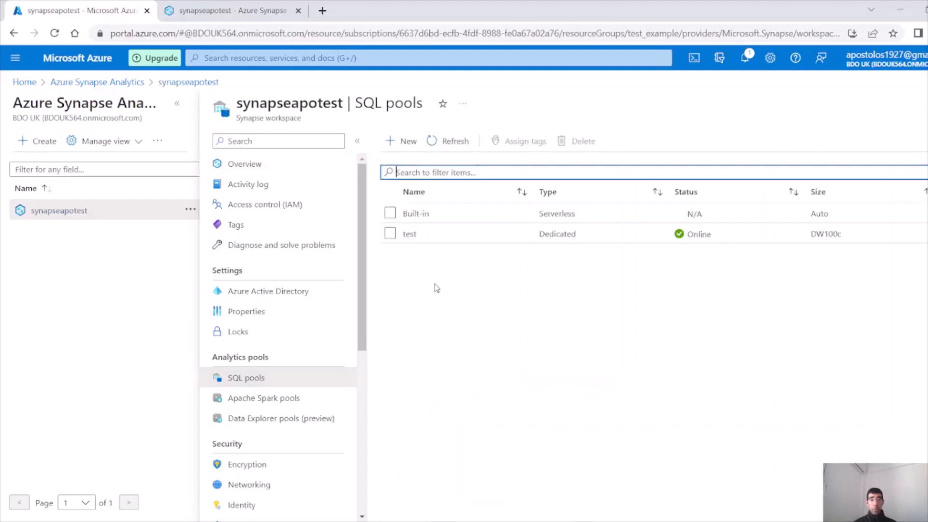
left_click(410, 234)
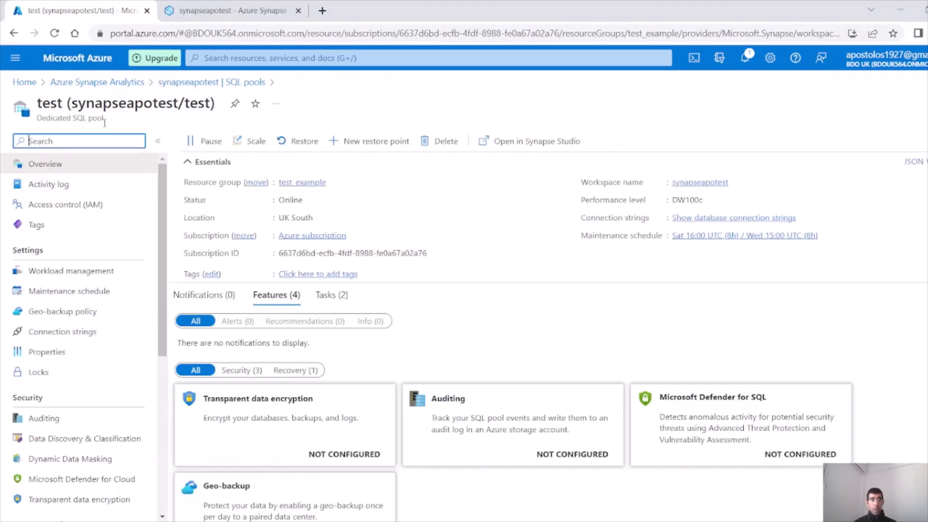
left_click_drag(38, 116, 135, 124)
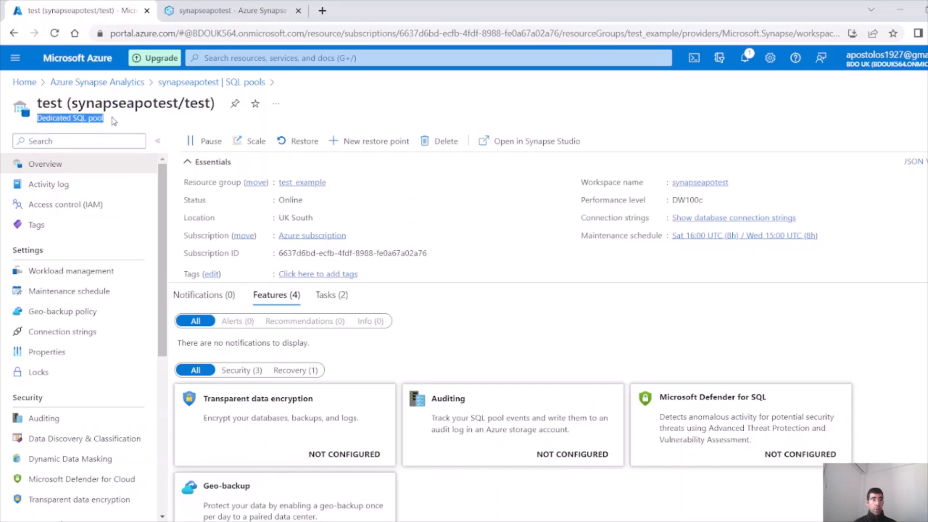
left_click(679, 217)
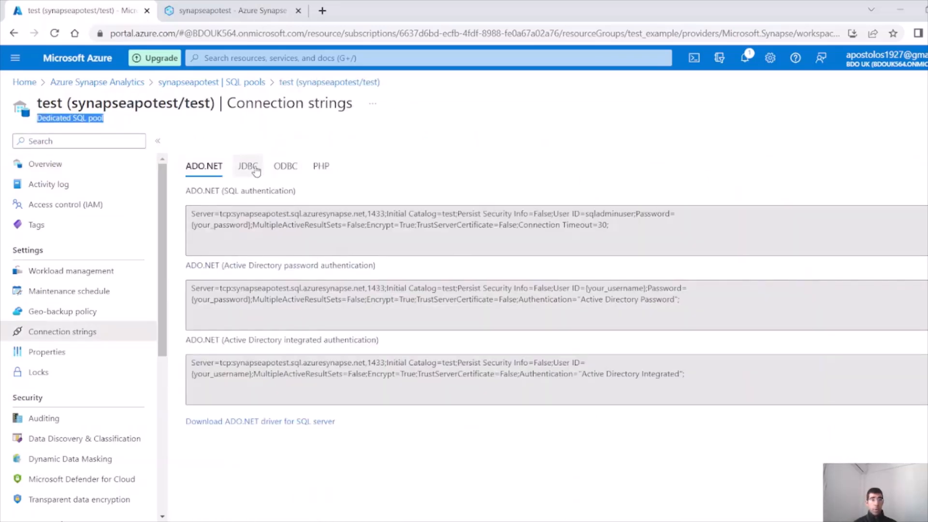
left_click(249, 167)
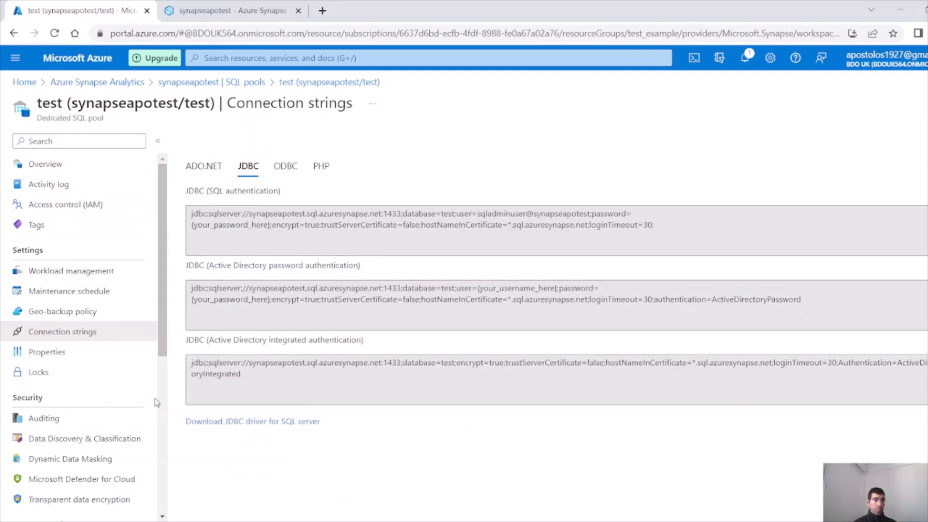
left_click(128, 86)
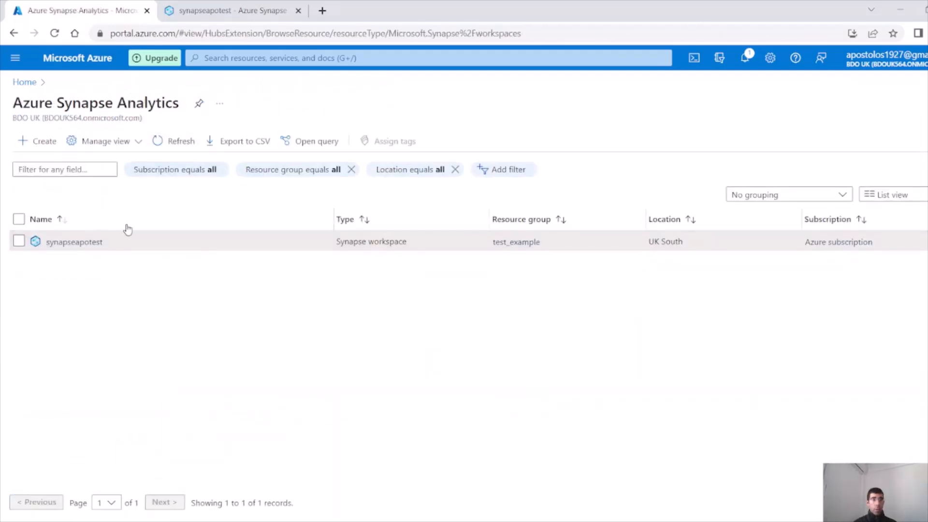
left_click(222, 15)
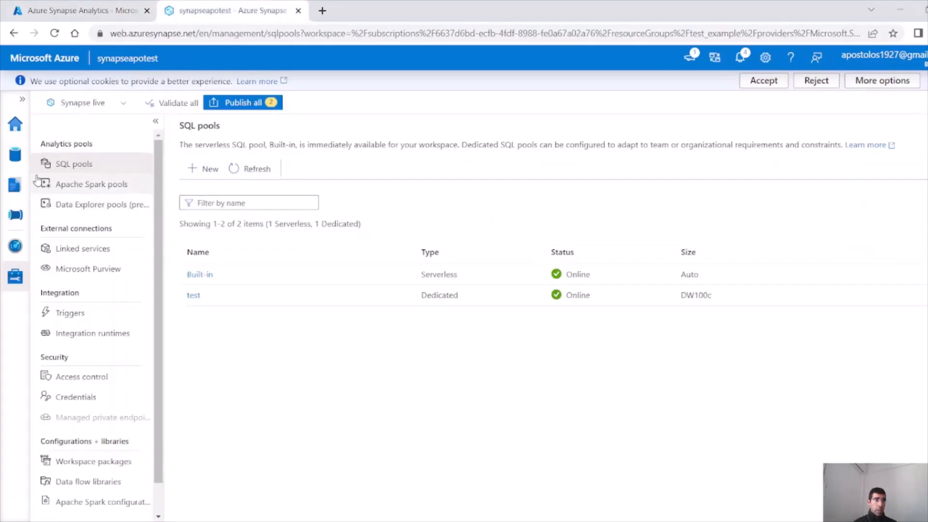
Launch the Copy Data tool from the Ingest card on the Synapse Studio Home hub
left_click(15, 154)
left_click(21, 187)
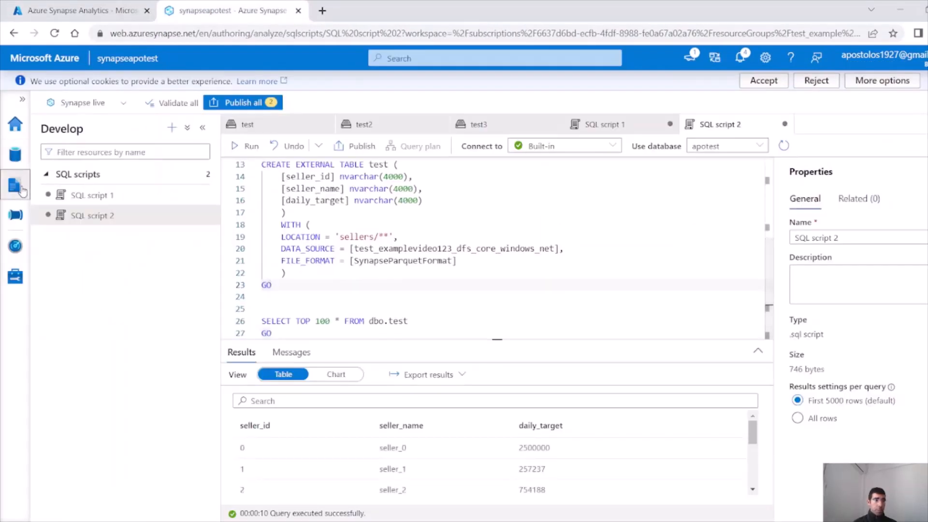
left_click(15, 215)
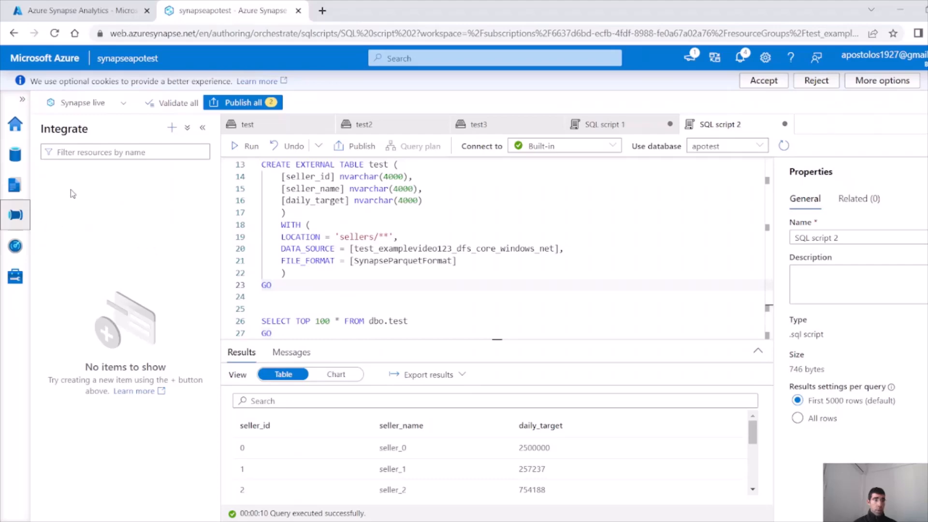
left_click(15, 124)
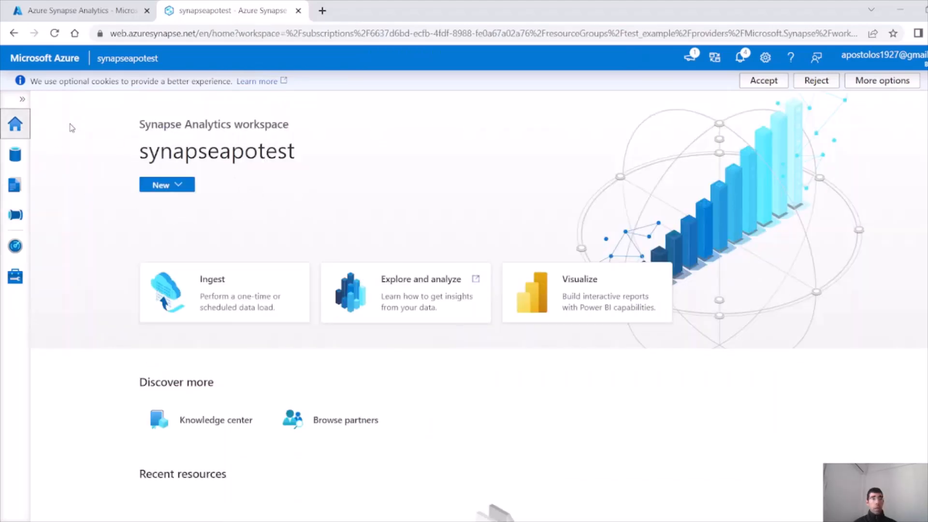
left_click(236, 292)
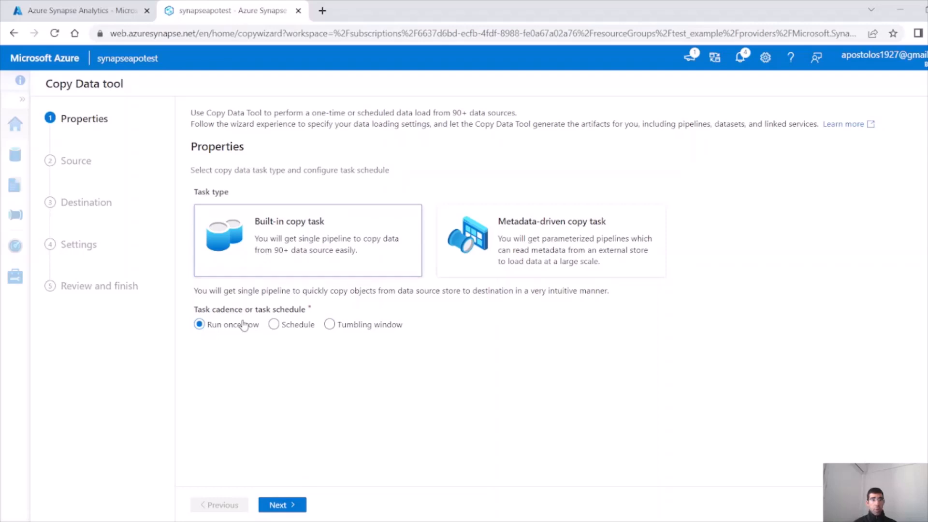
Set the source to synapseapotest-WorkspaceDefaultStorage with folder test2/sellers/, copying recursively
left_click(294, 510)
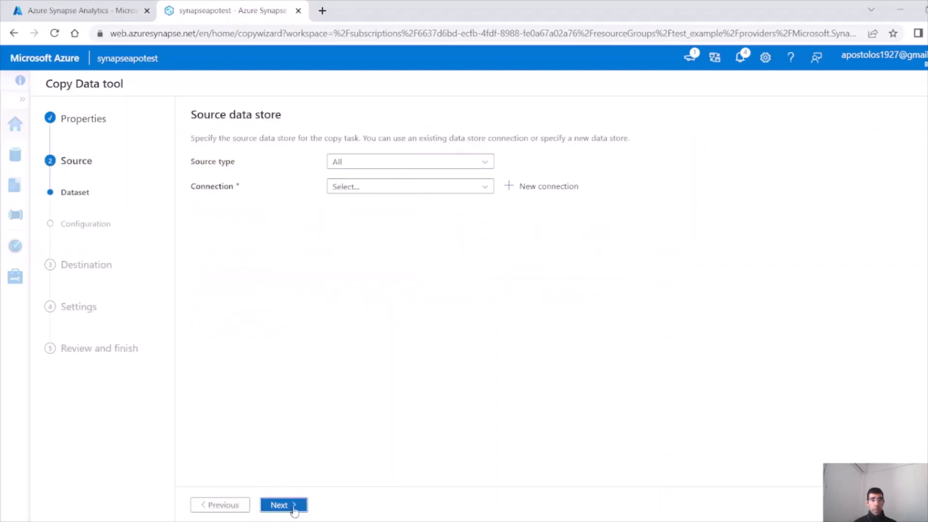
left_click(431, 187)
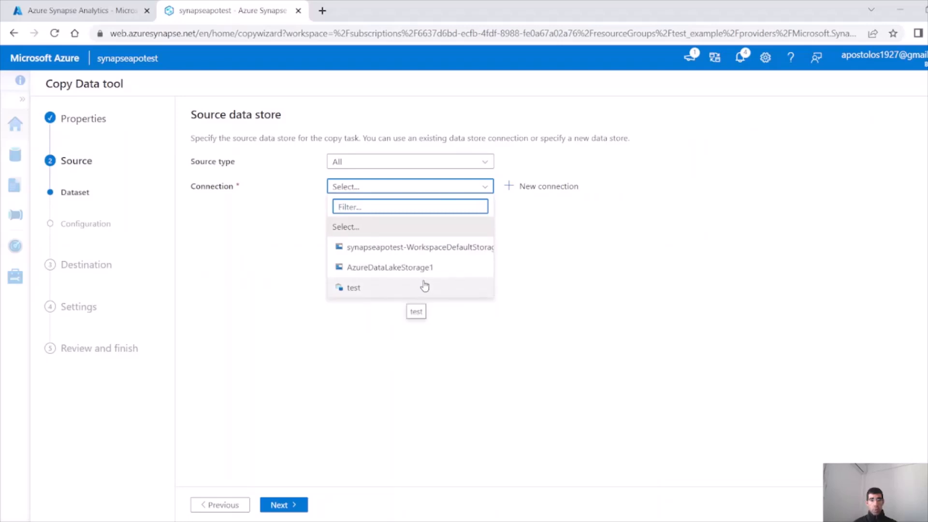
left_click(448, 251)
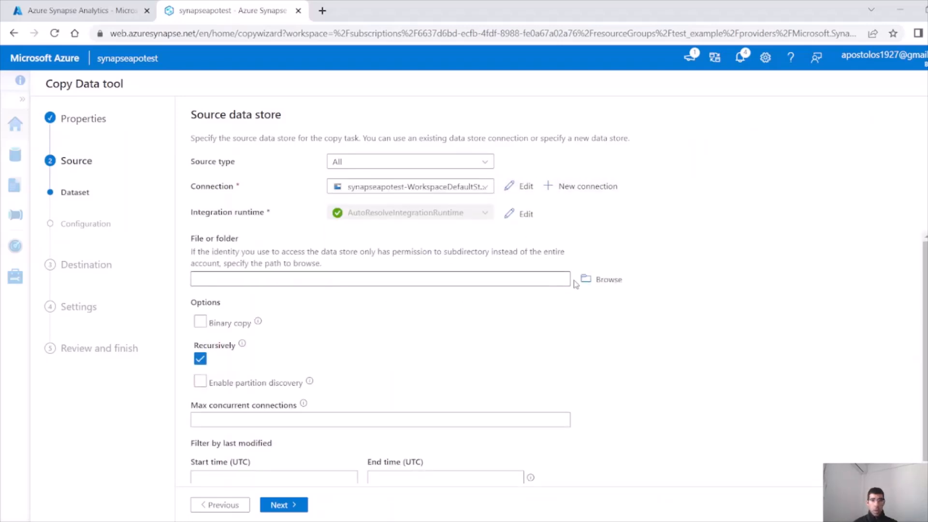
left_click(577, 283)
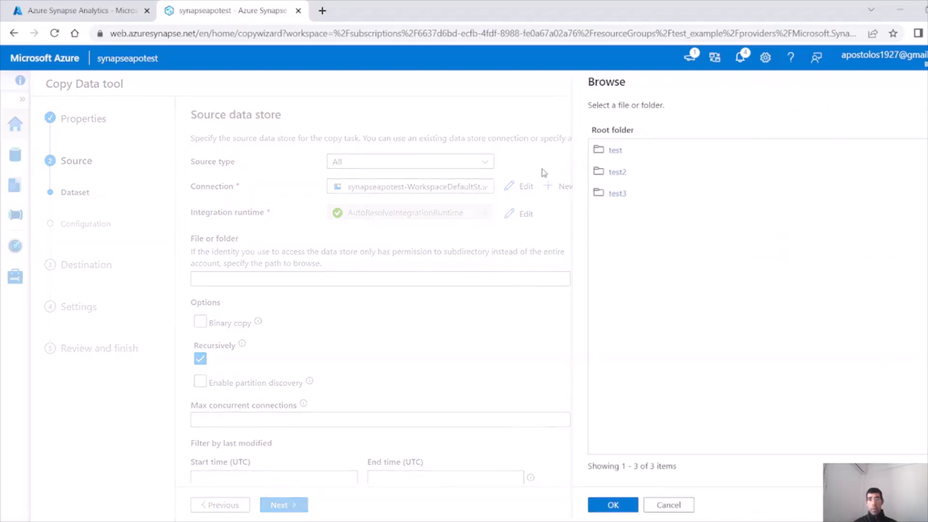
left_click(617, 172)
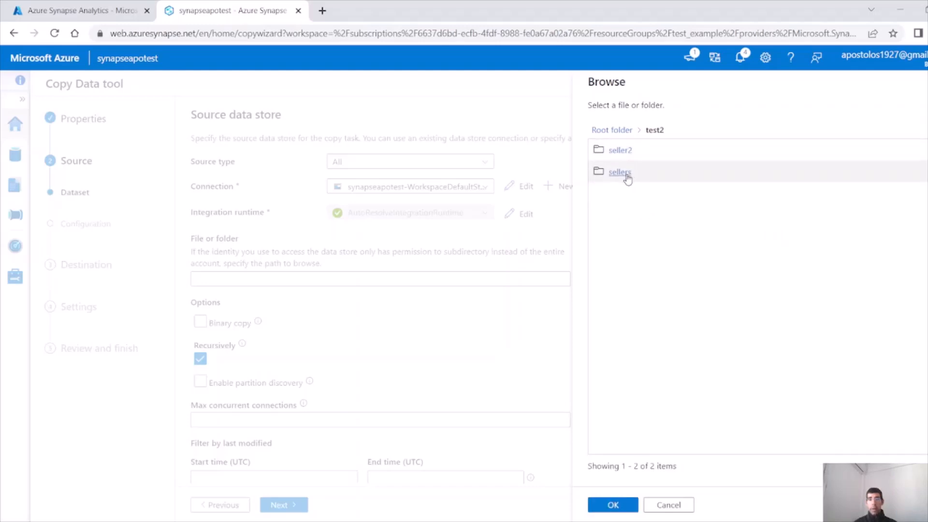
left_click(620, 173)
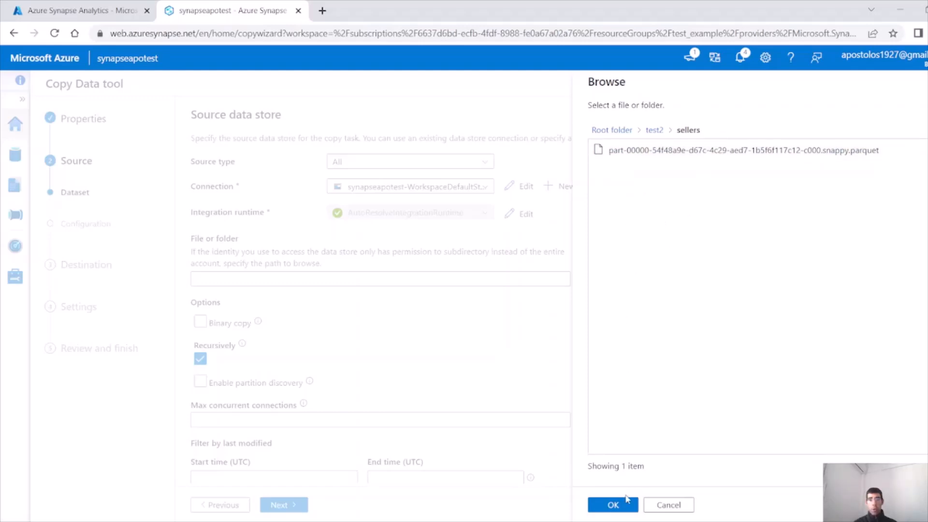
left_click(627, 499)
left_click(287, 376)
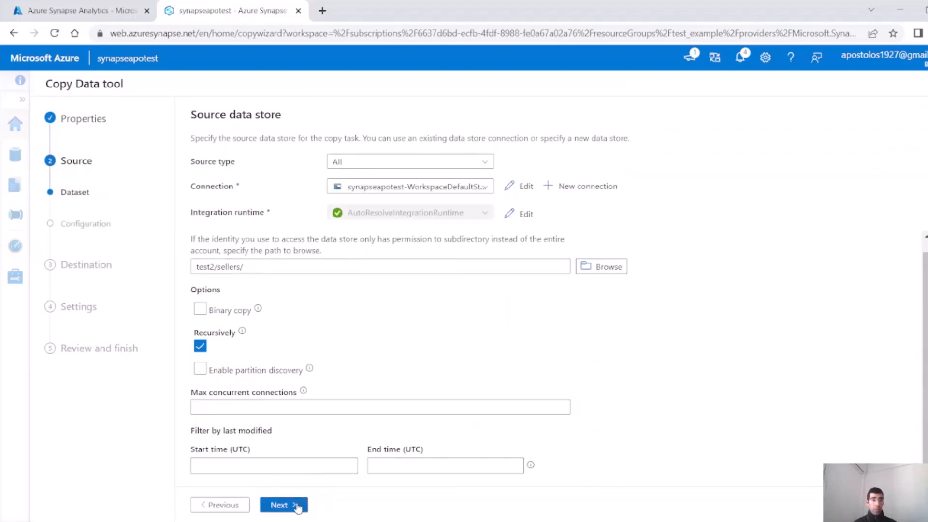
Set the source file format to Parquet, preview the sellers rows, and continue to the destination
left_click(297, 505)
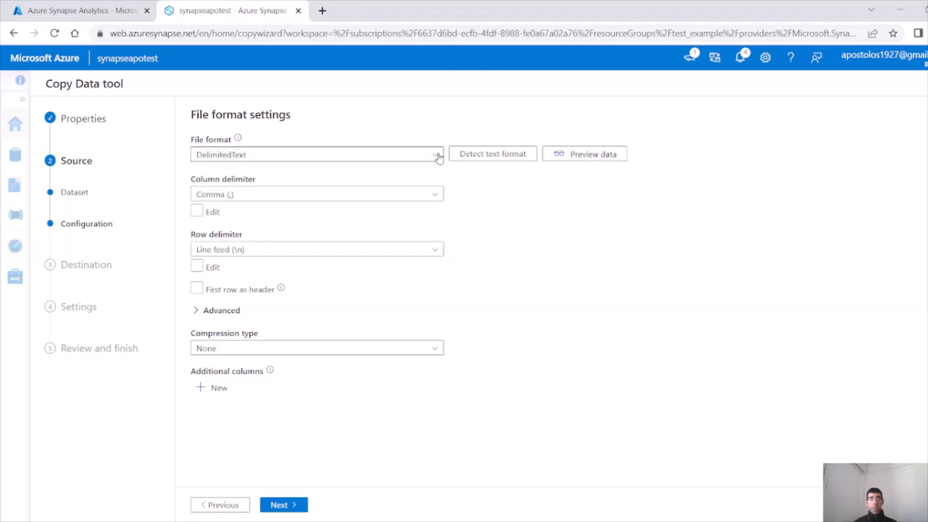
left_click(438, 154)
left_click(236, 296)
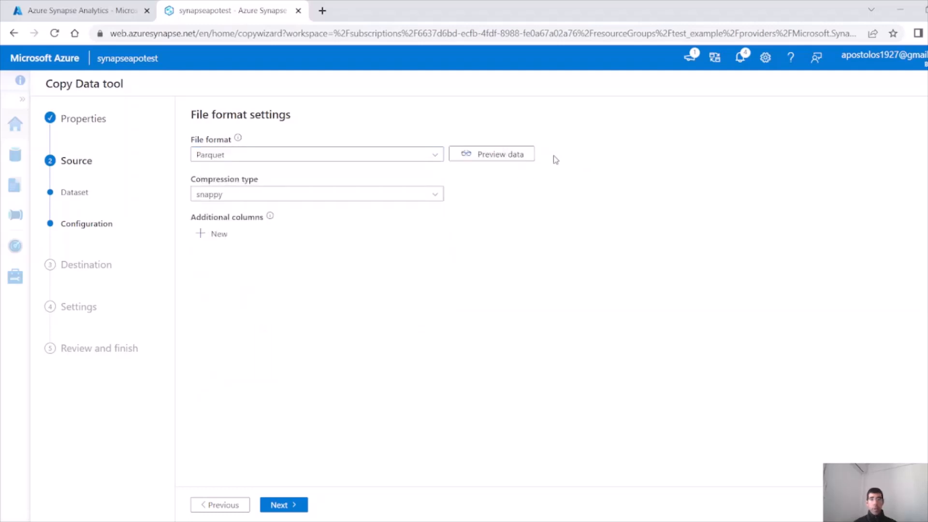
left_click(494, 156)
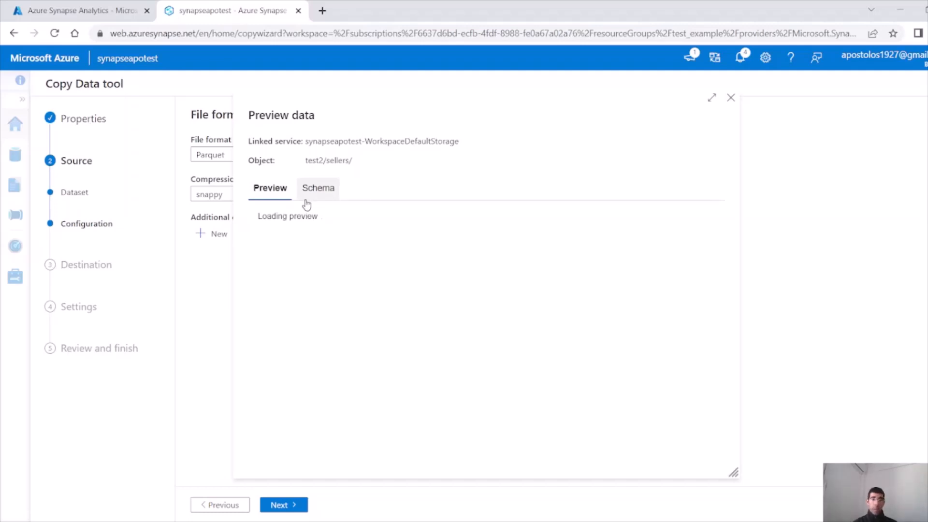
scroll(605, 290, "down", 1)
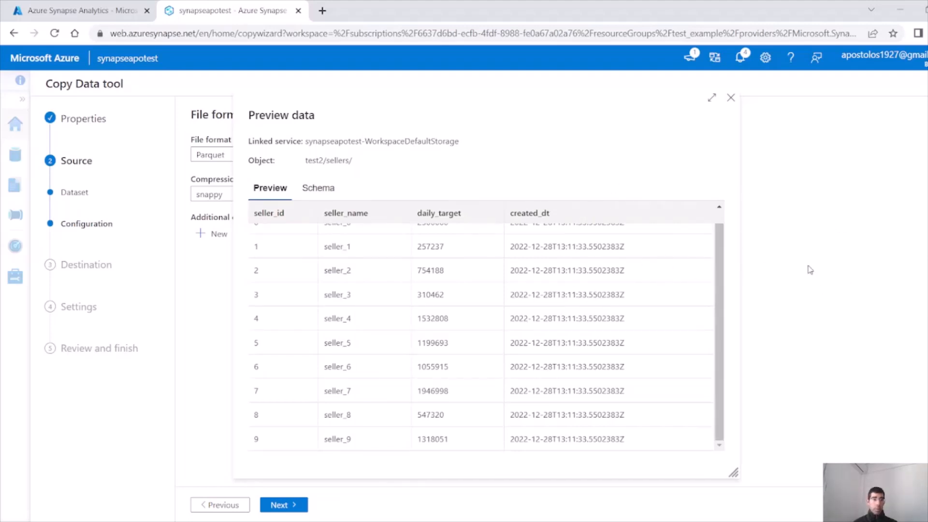
left_click(295, 505)
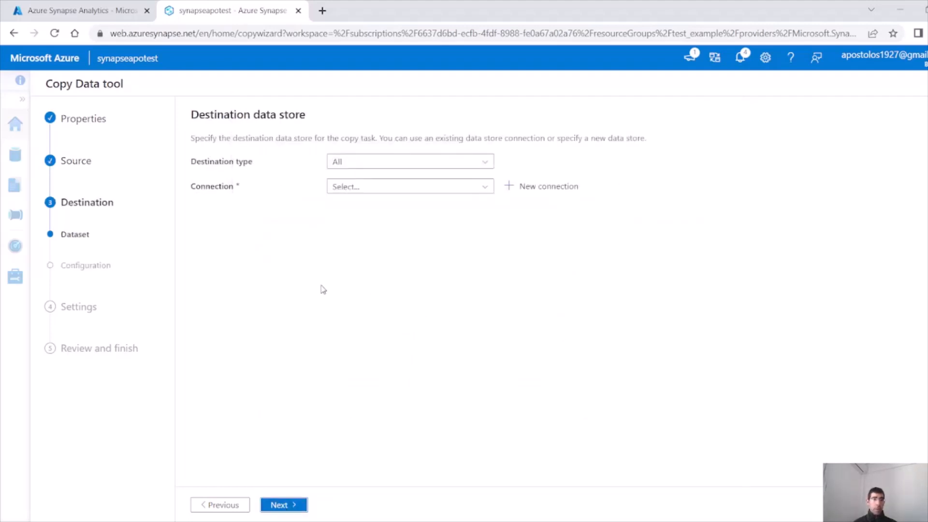
Set the destination to Azure Synapse dedicated SQL pool using the test connection
left_click(373, 165)
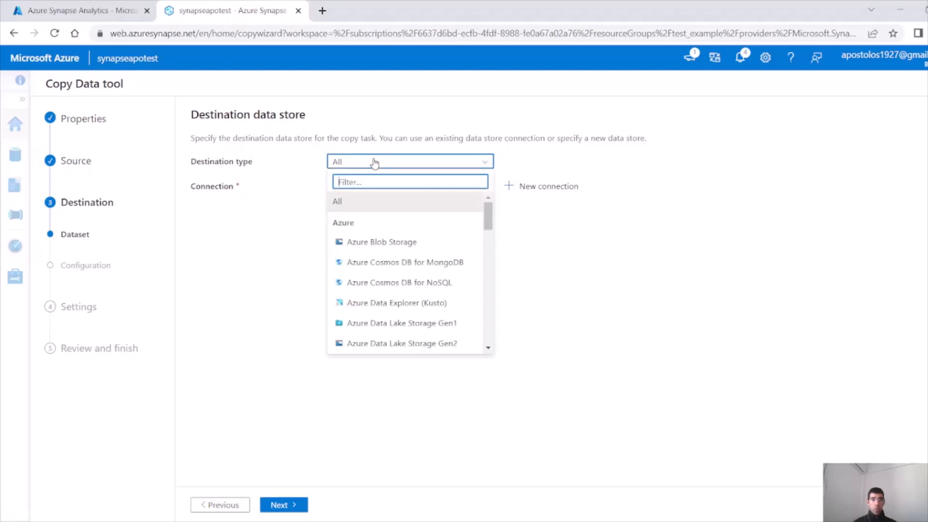
scroll(447, 240, "down", 3)
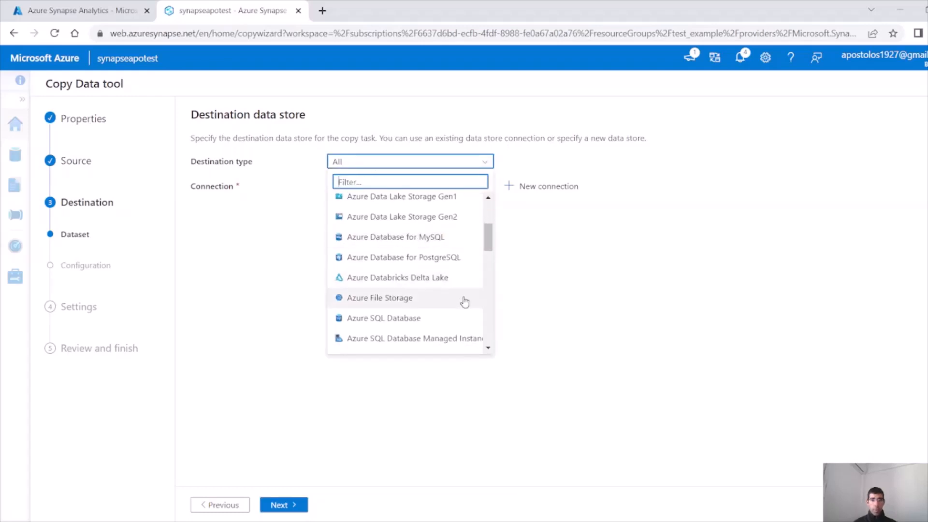
scroll(465, 302, "down", 1)
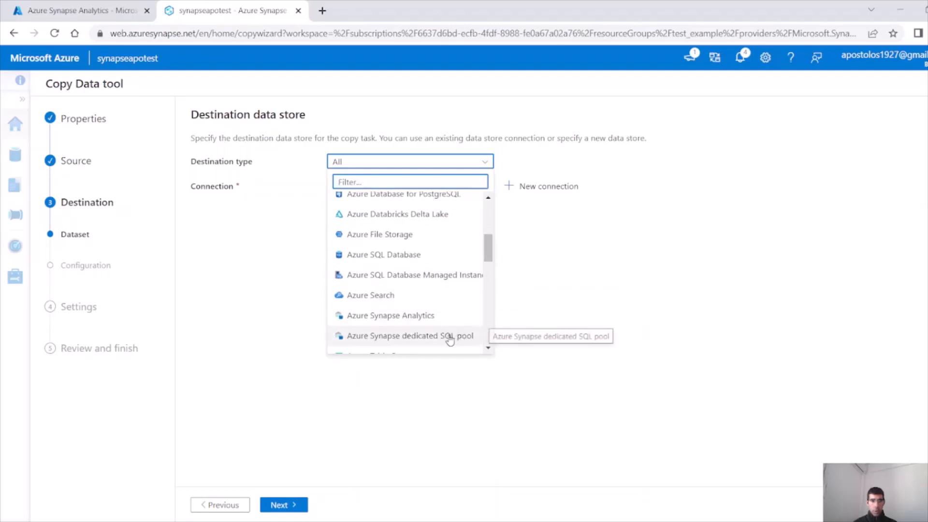
left_click(434, 338)
left_click(443, 189)
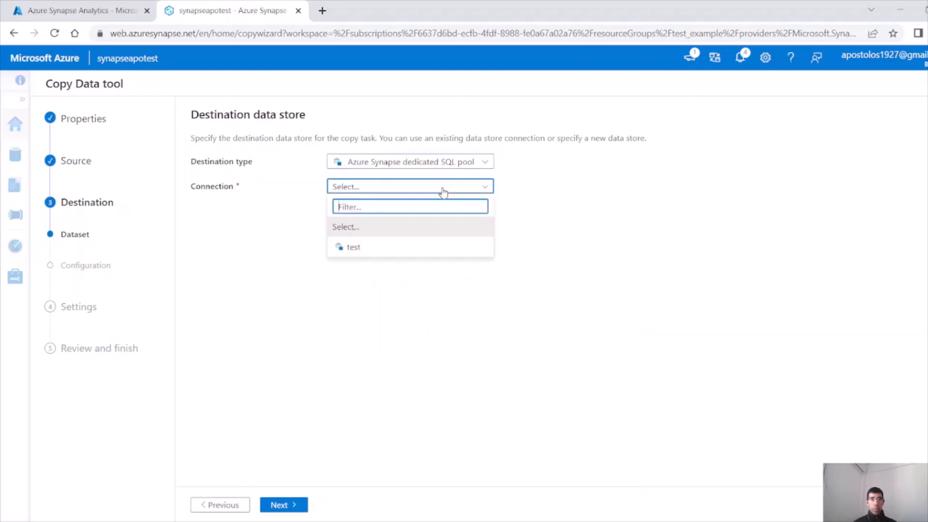
left_click(404, 252)
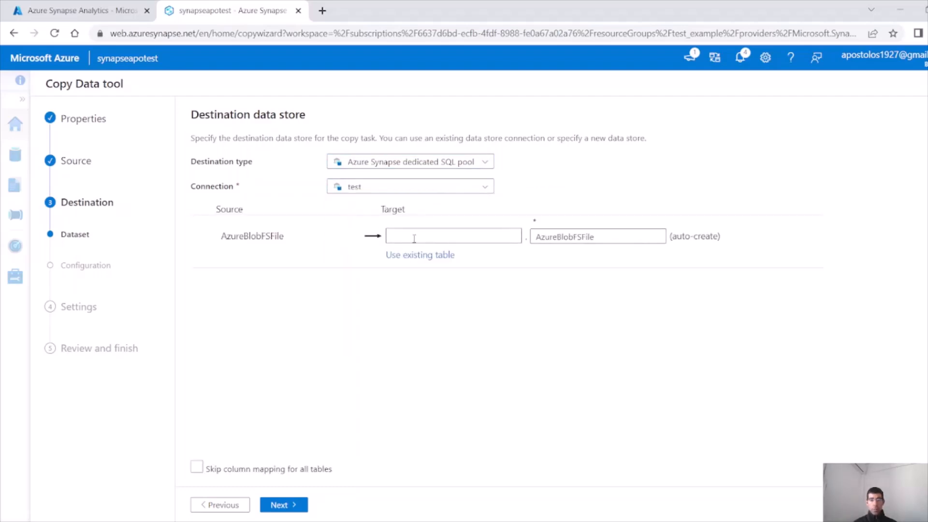
Target the existing table dbo.TESTAPO and proceed to column mapping
left_click(425, 253)
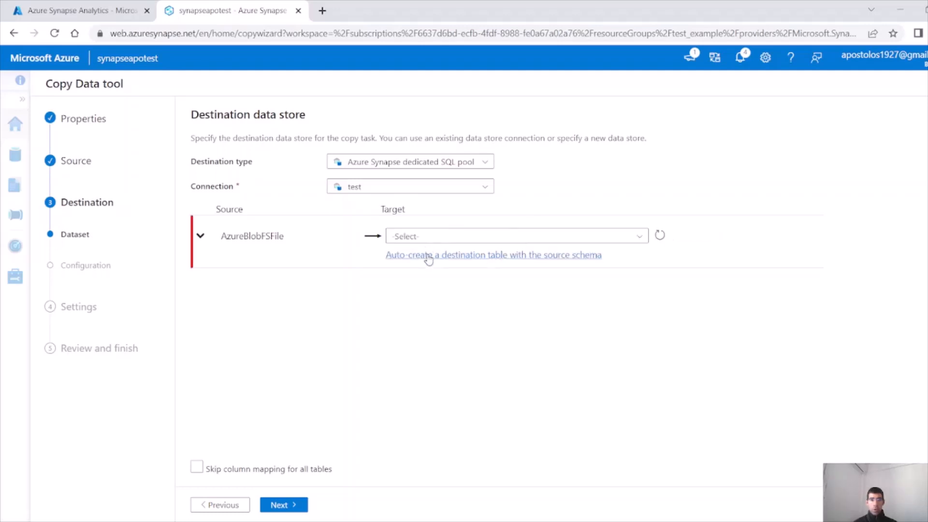
left_click(541, 239)
left_click(463, 285)
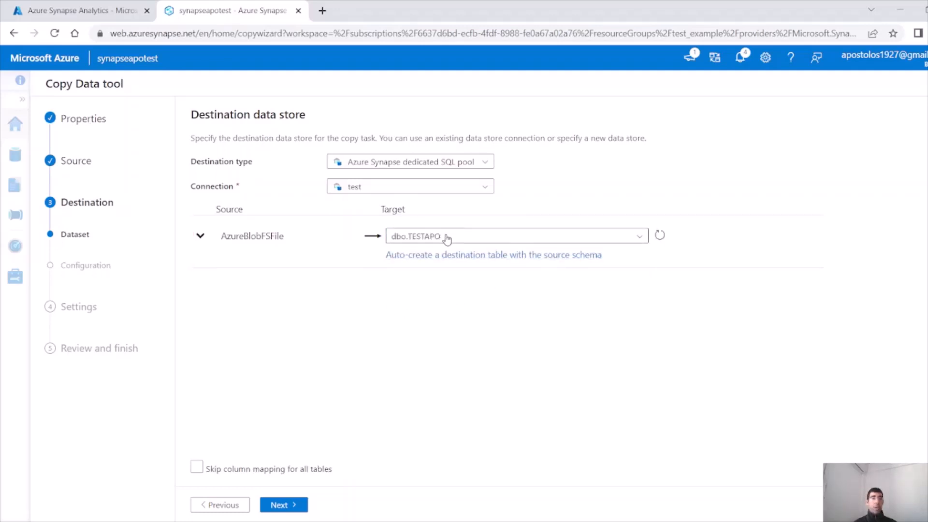
left_click(283, 505)
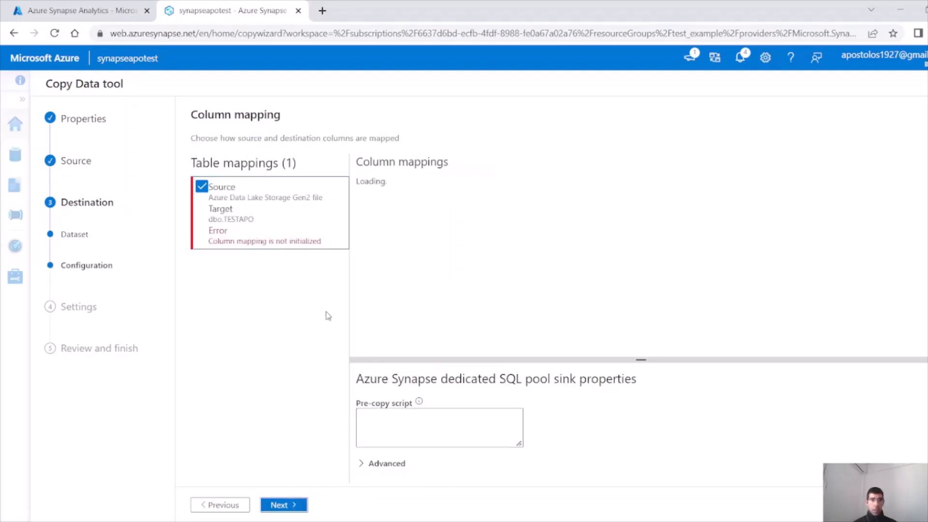
left_click(244, 504)
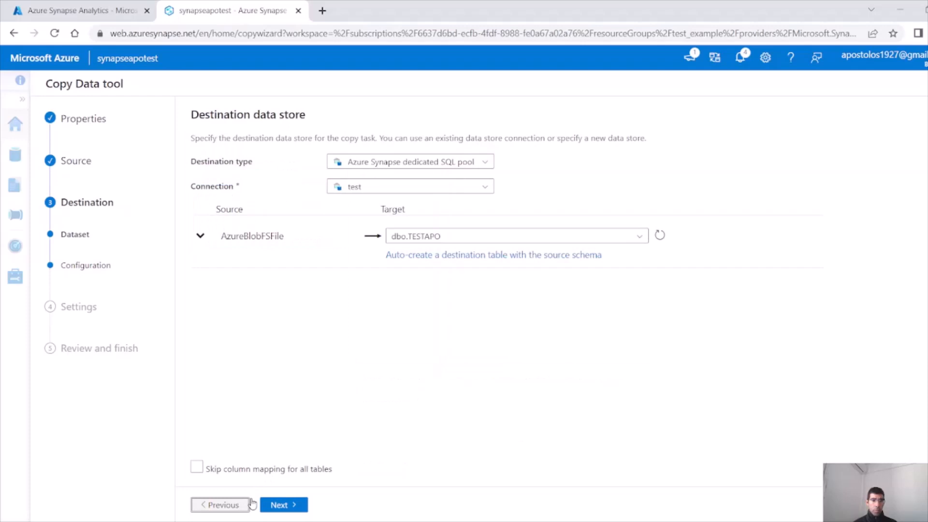
left_click(239, 473)
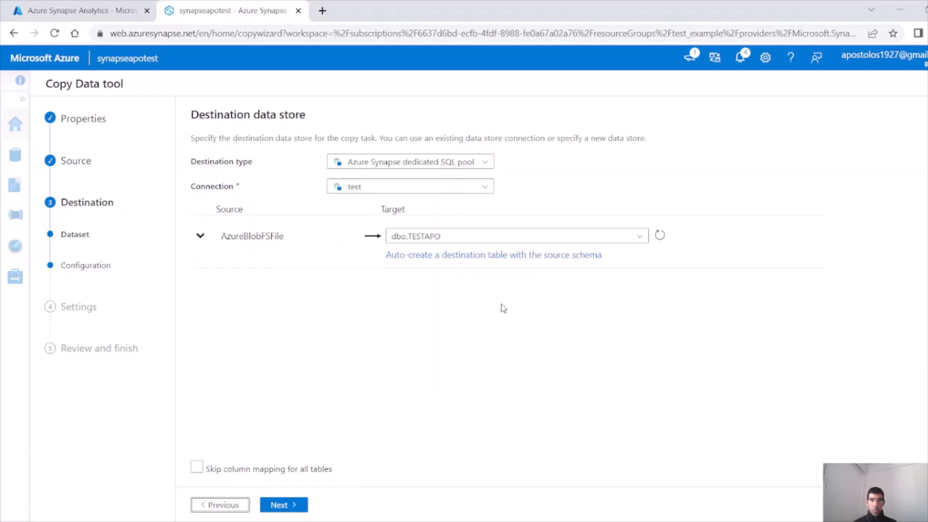
left_click(299, 505)
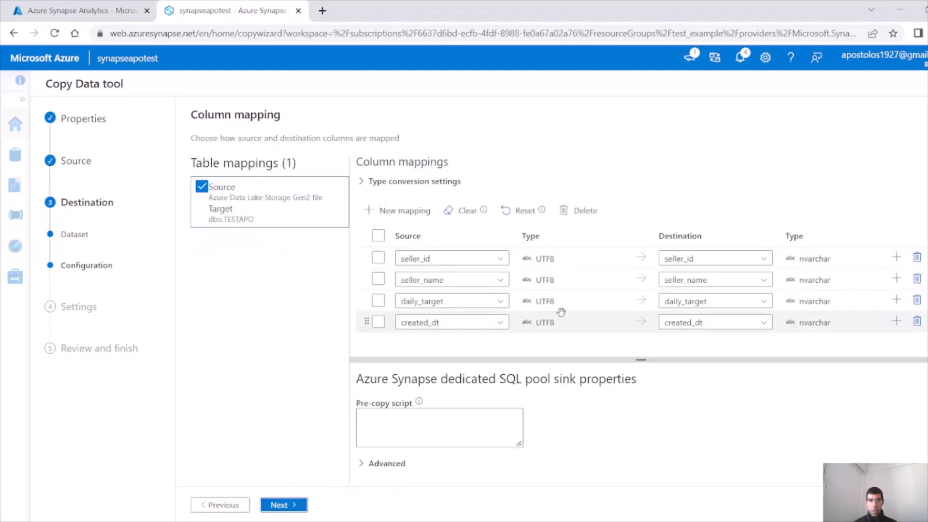
Advance to task settings and surface the copy command type conversion error
left_click(299, 509)
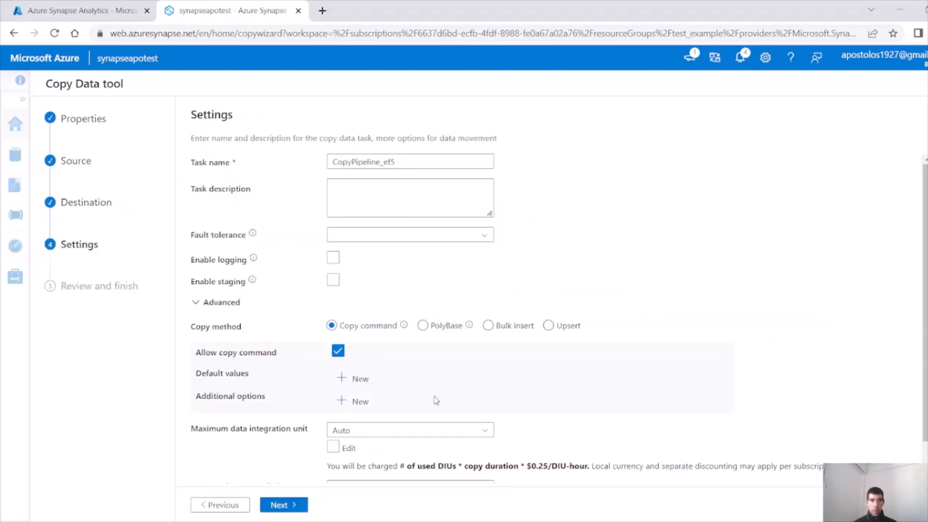
scroll(436, 389, "down", 1)
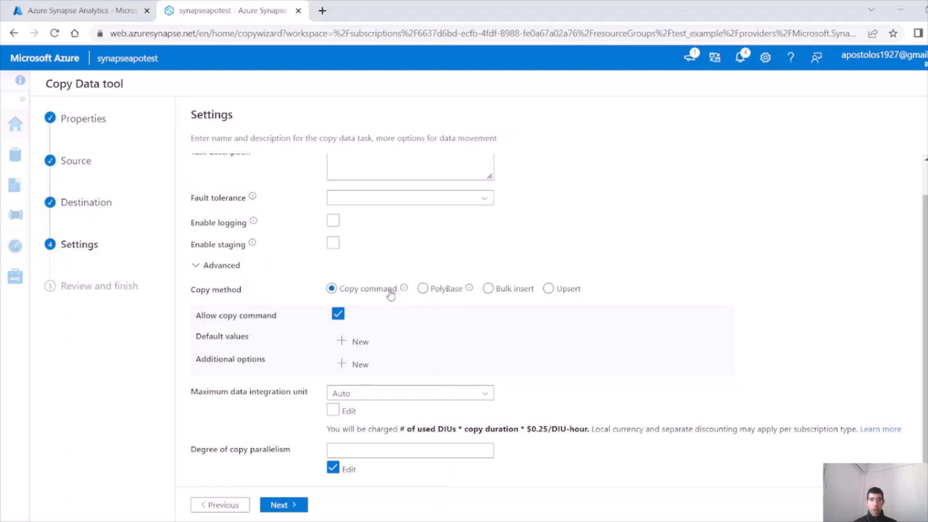
left_click(293, 508)
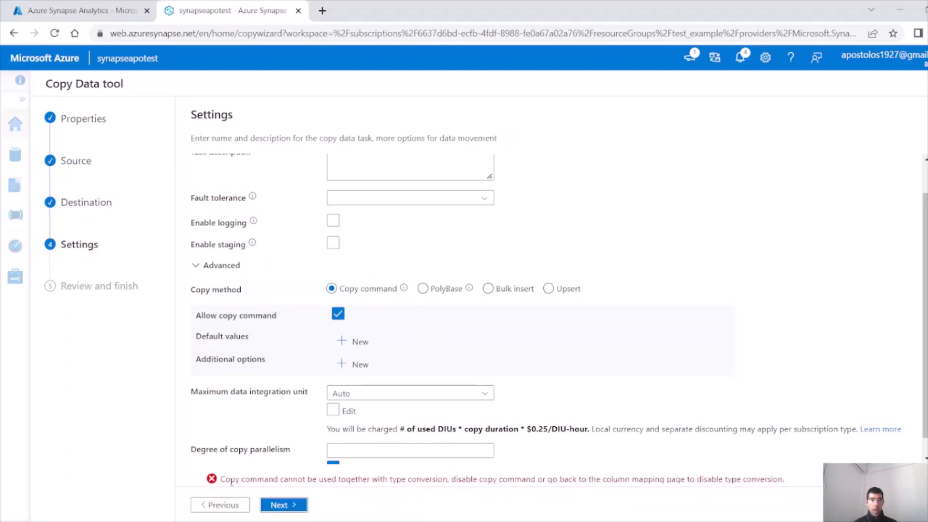
left_click_drag(225, 479, 526, 479)
left_click(242, 508)
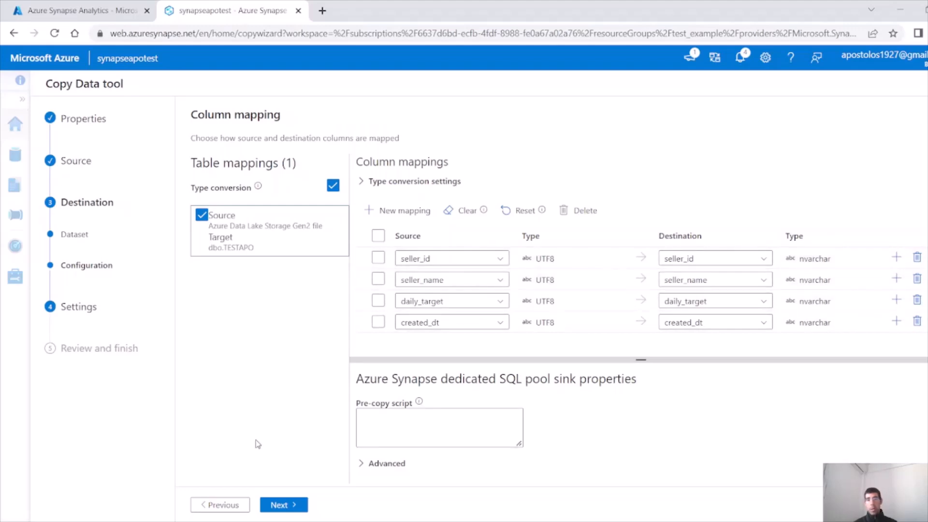
Switch the copy method to Bulk insert and reach the review summary
left_click(284, 505)
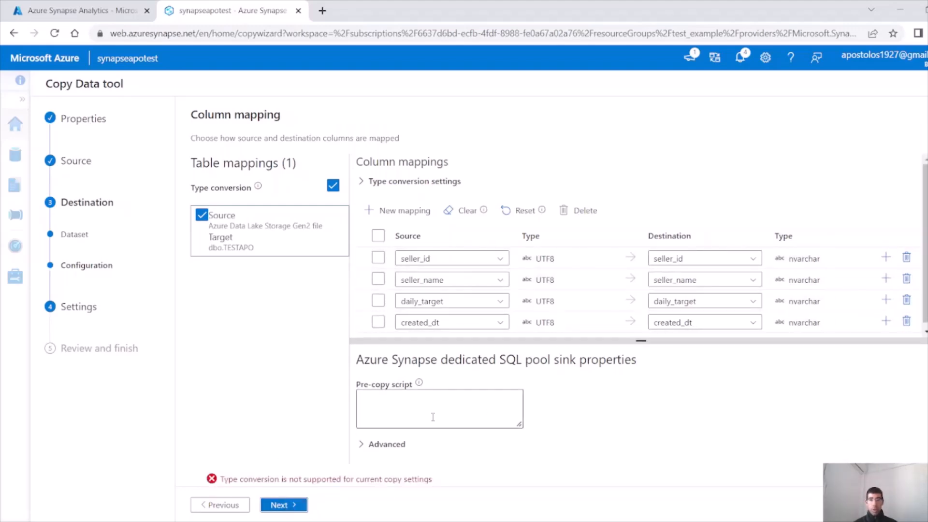
scroll(627, 298, "down", 1)
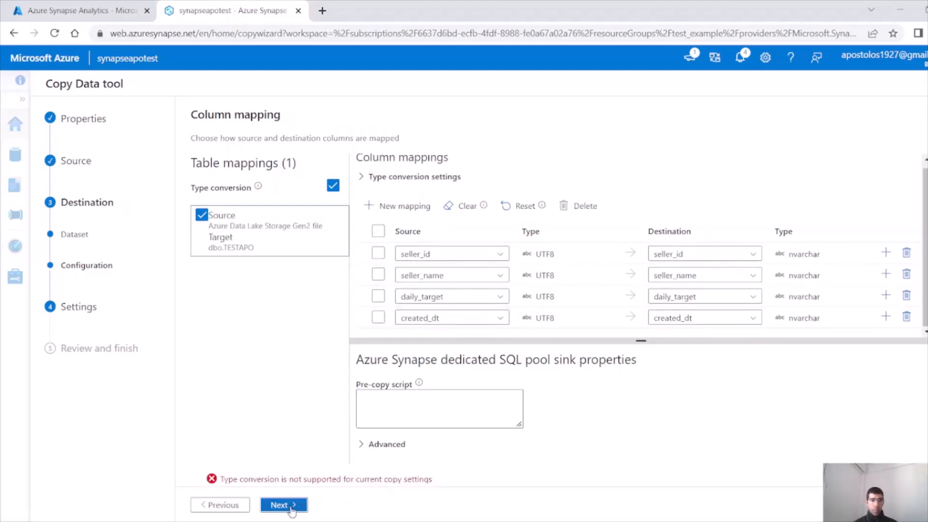
left_click(440, 407)
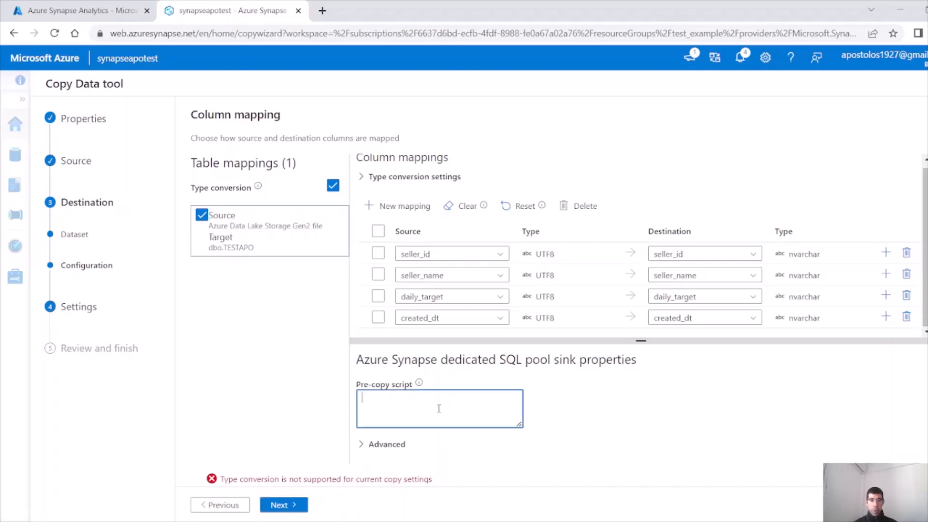
left_click(307, 503)
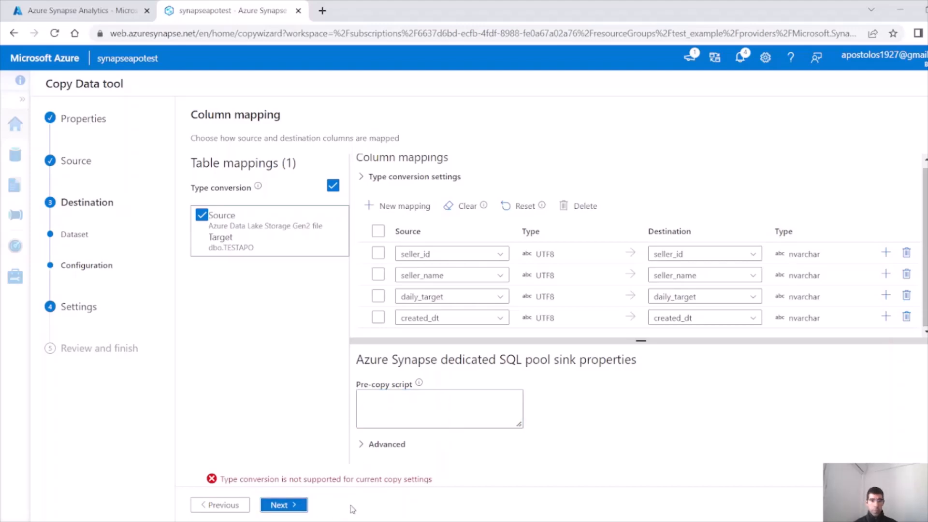
left_click(237, 506)
left_click(270, 505)
left_click(281, 504)
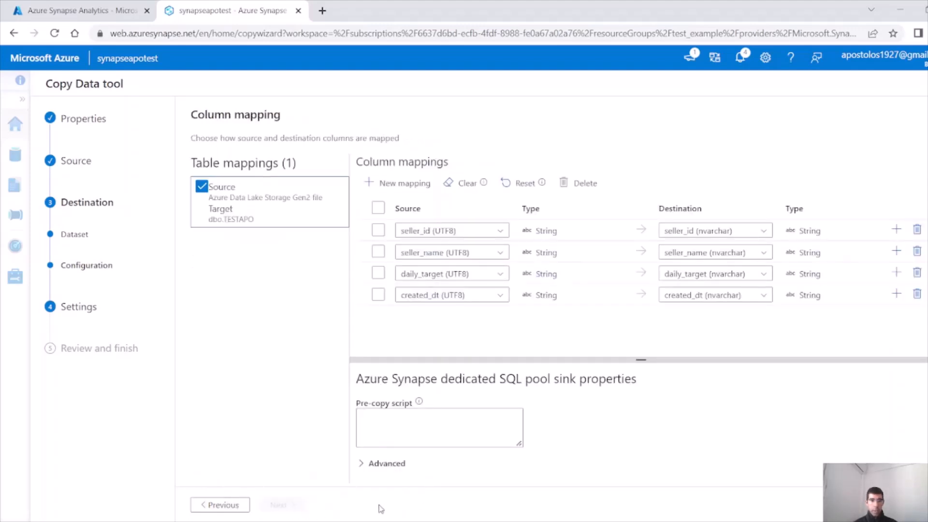
left_click(487, 325)
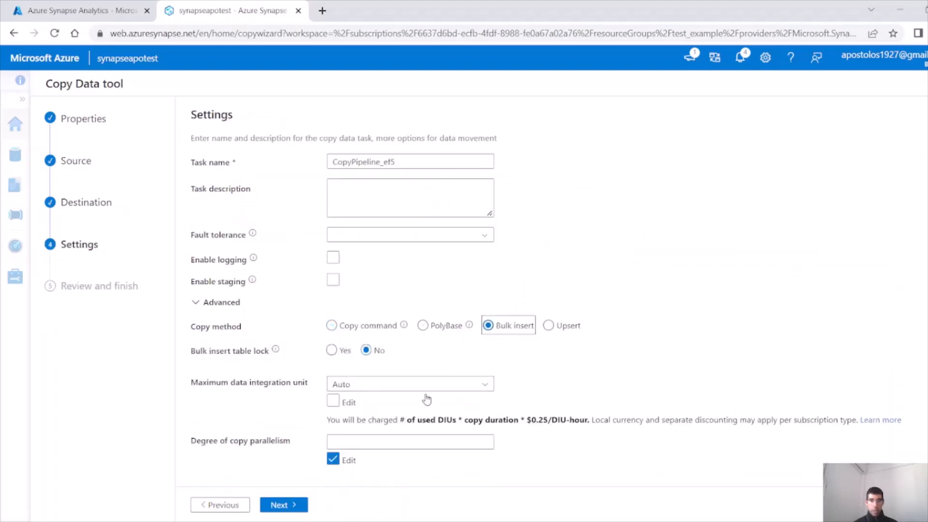
left_click(276, 507)
scroll(570, 336, "down", 3)
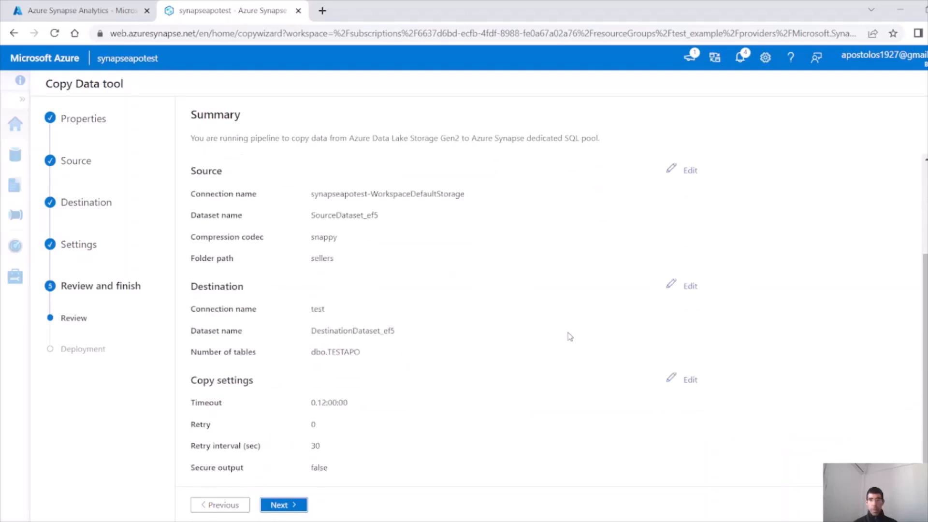
Review the copy summary and deploy the sellers copy pipeline
scroll(426, 421, "up", 3)
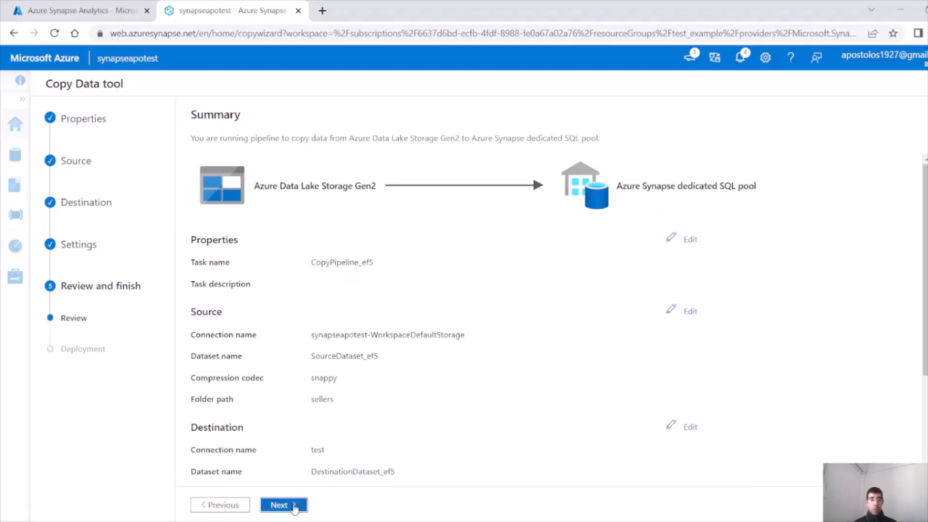
left_click(284, 504)
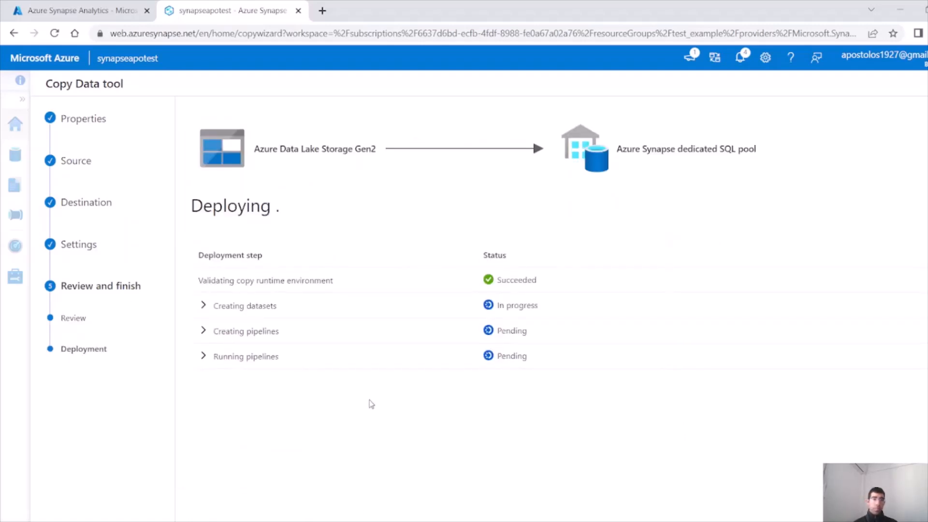
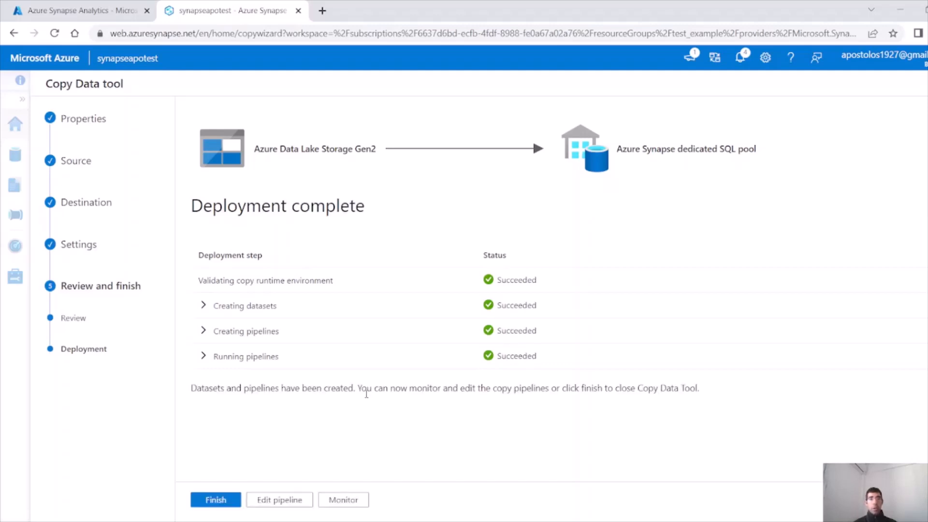
Finish the Copy Data tool so the Integrate hub lists the deployed copy pipeline
left_click(216, 499)
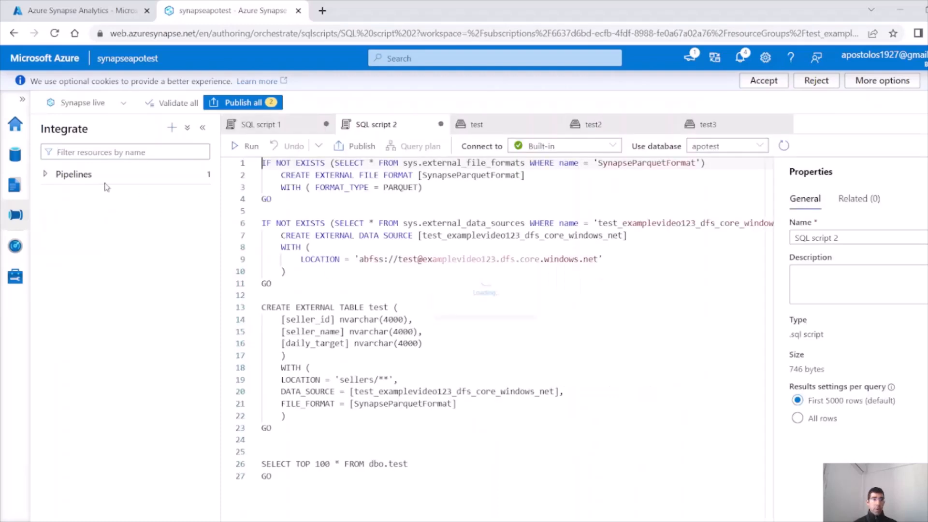
Open the CopyPipeline_ef5 pipeline and inspect its Copy_ef5 activity properties
left_click(46, 175)
left_click(93, 197)
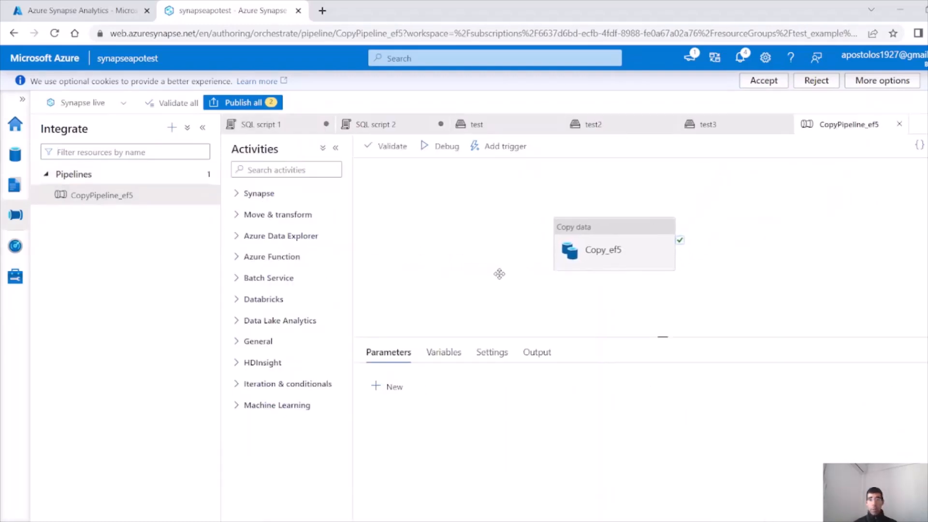
left_click(583, 228)
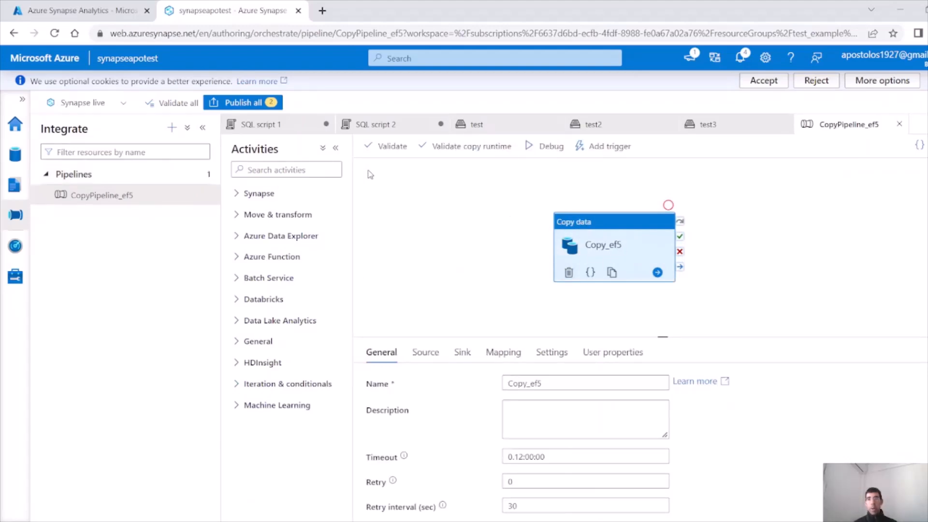
Go to the Data hub's workspace databases and expand the SQL database list
left_click(15, 124)
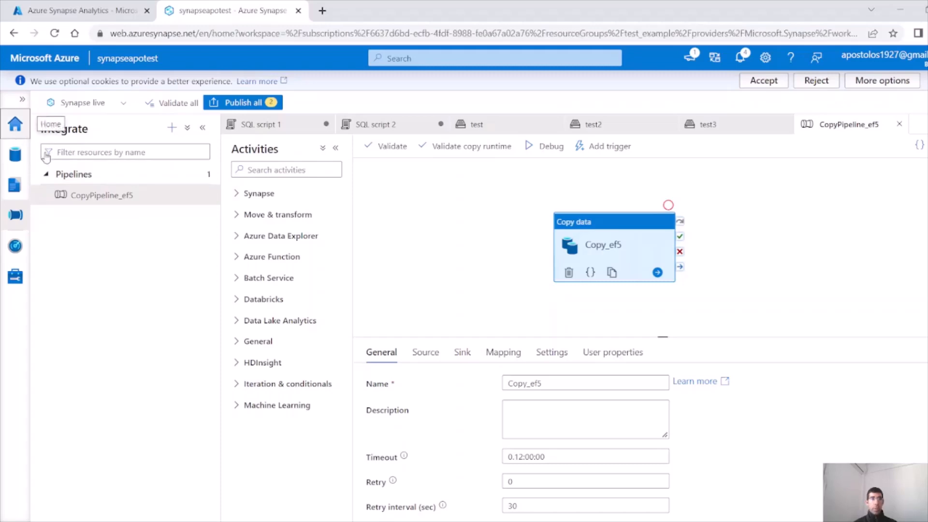
left_click(22, 158)
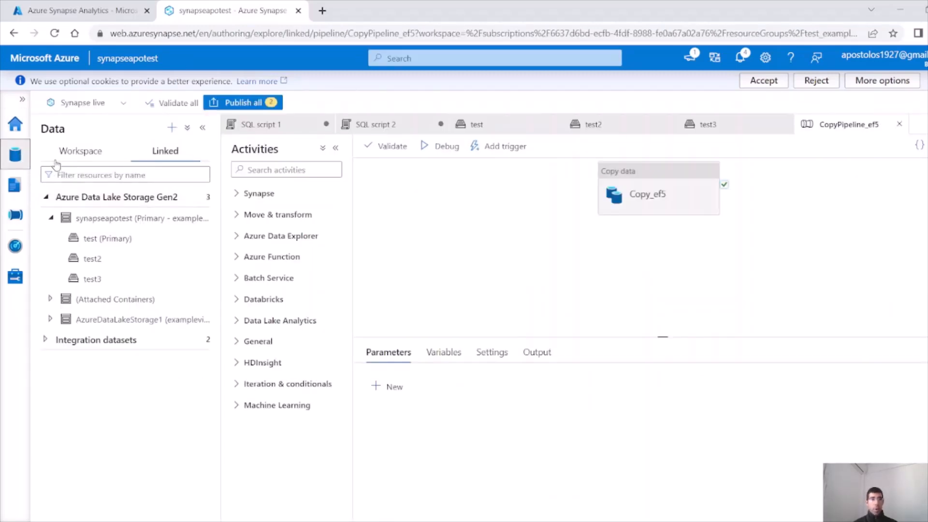
left_click(86, 158)
left_click(46, 197)
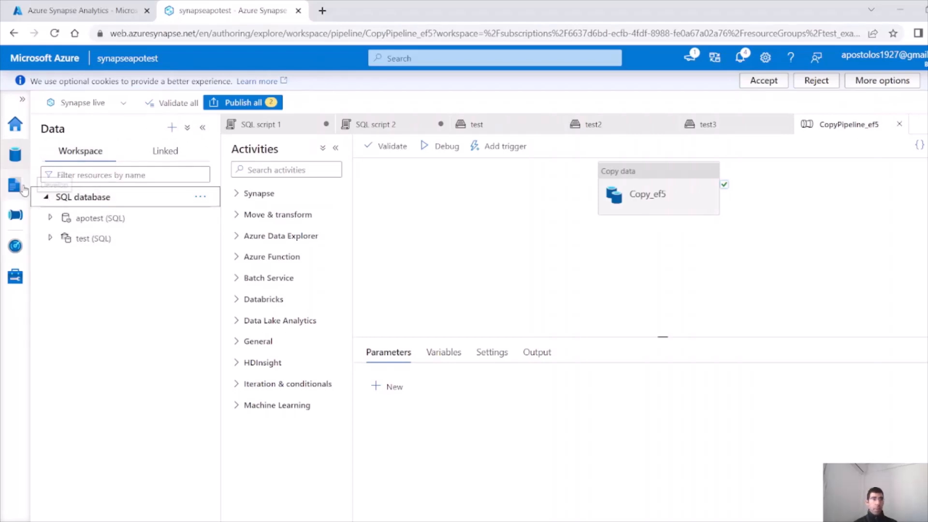
left_click(22, 218)
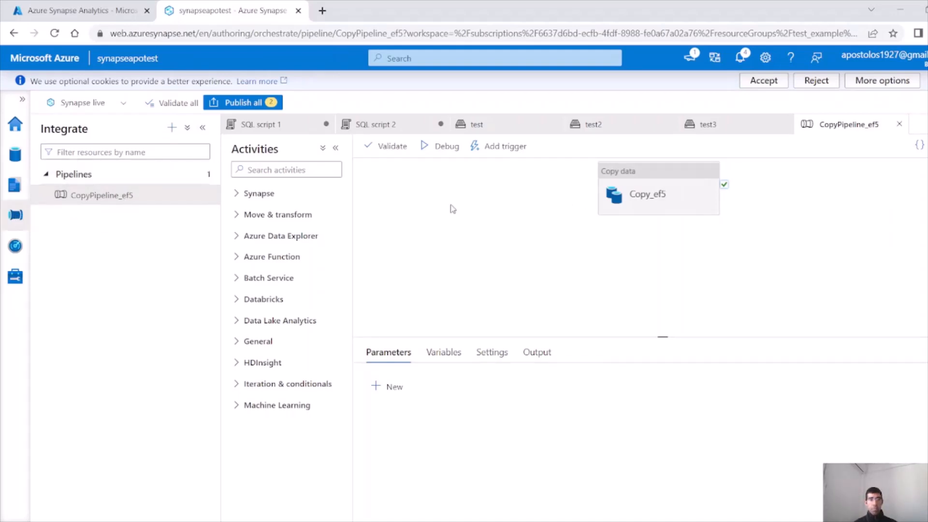
left_click(15, 154)
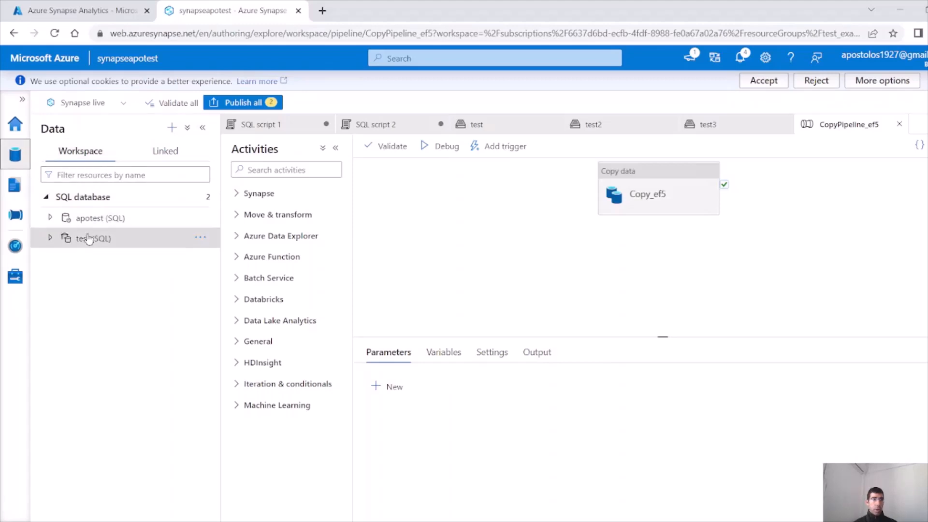
Expand test > Tables > dbo.TESTAPO, view its columns, and open its actions menu
left_click(50, 238)
left_click(63, 258)
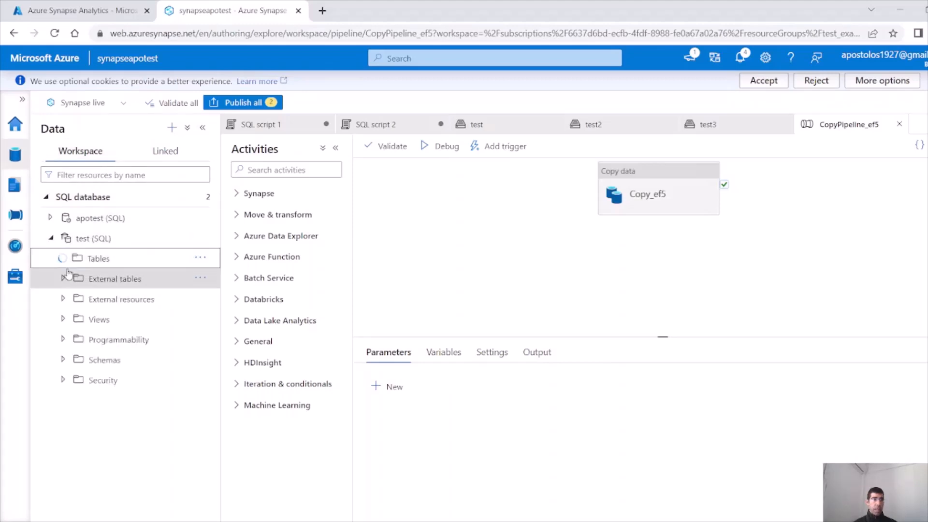
left_click(76, 279)
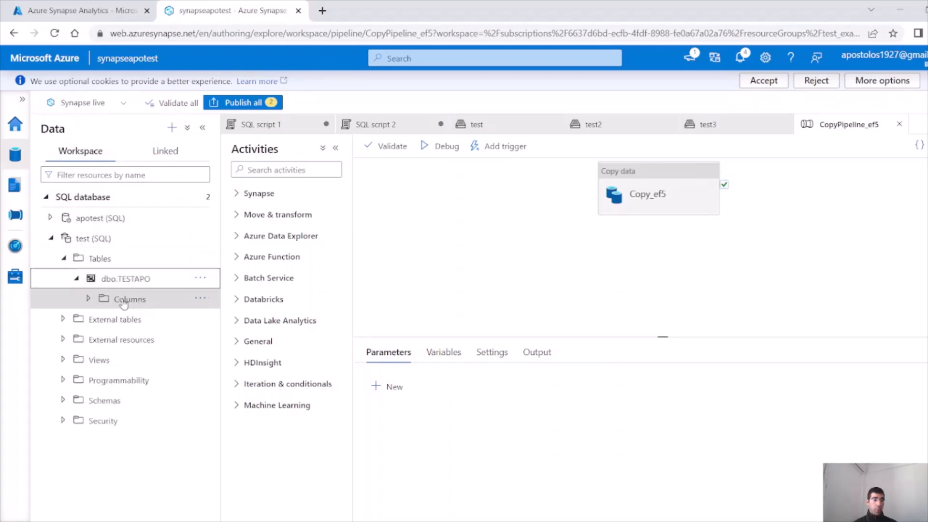
left_click(89, 299)
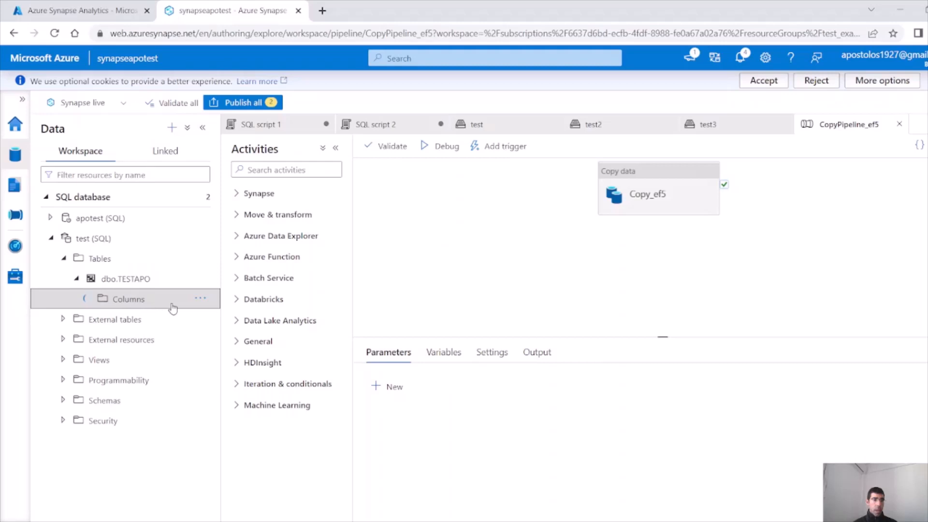
left_click(131, 283)
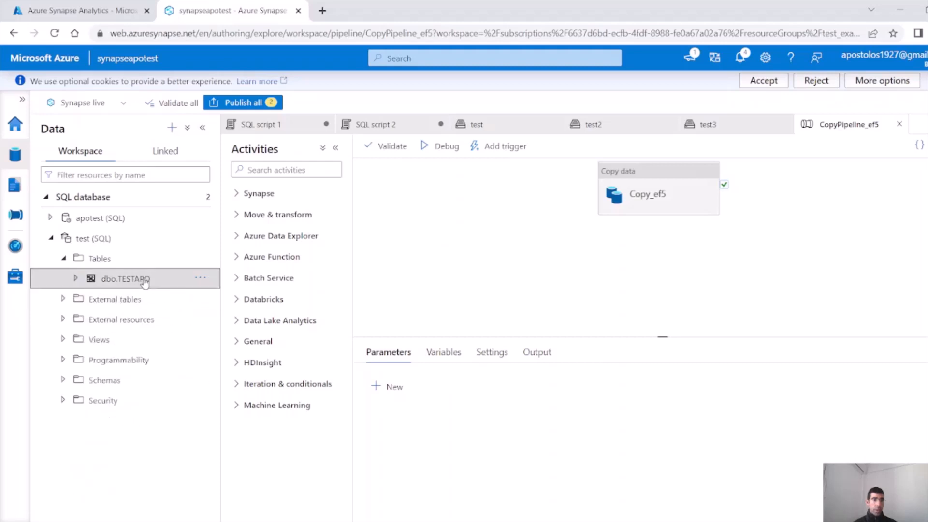
left_click(202, 280)
Query the top 100 rows of dbo.TESTAPO and enlarge the results pane
mouse_move(270, 300)
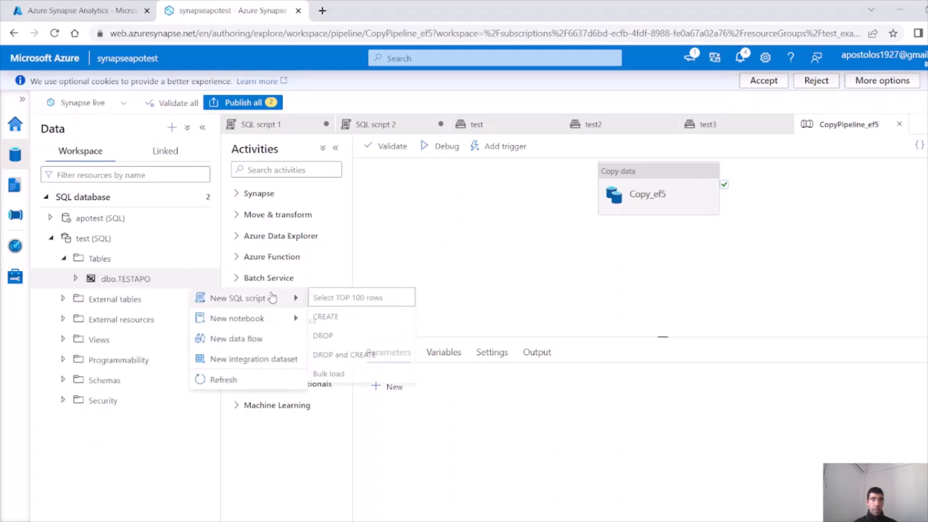
left_click(330, 305)
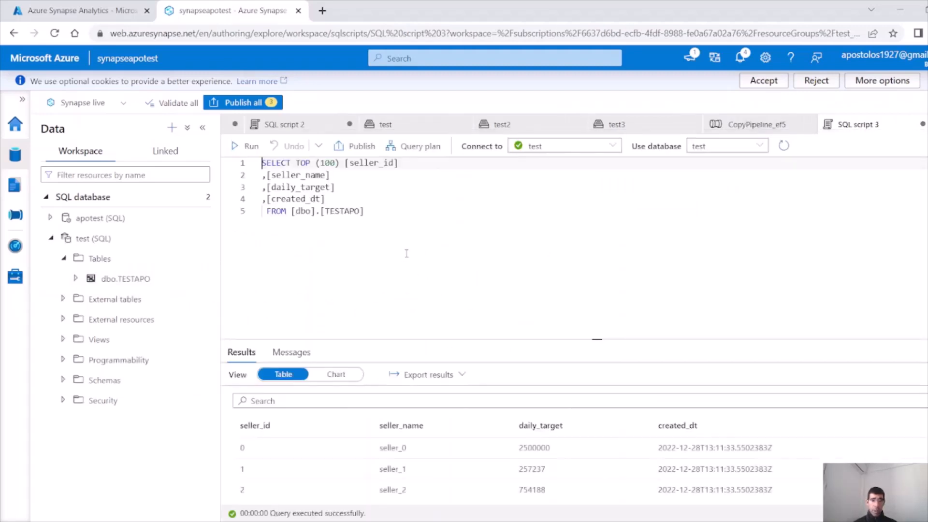
left_click_drag(504, 342, 502, 283)
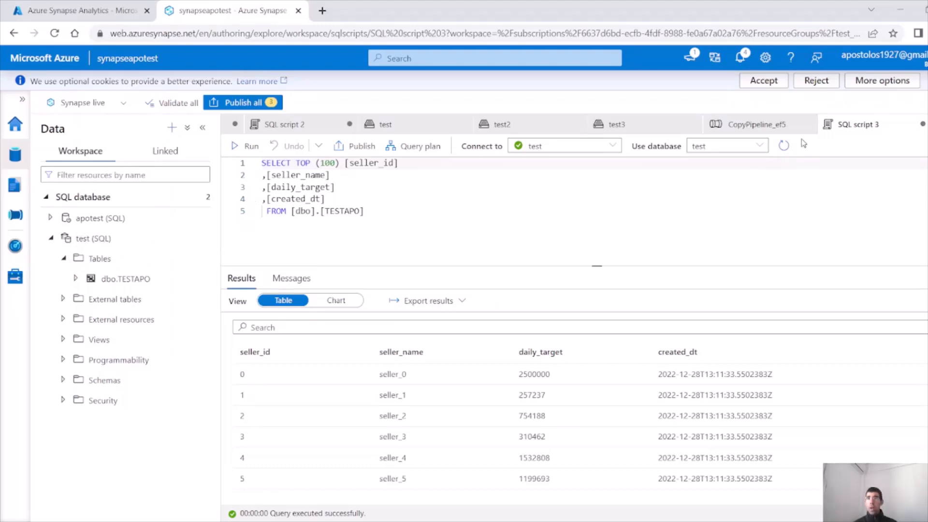
Return to the CopyPipeline_ef5 canvas and show the pipelines list
left_click(772, 126)
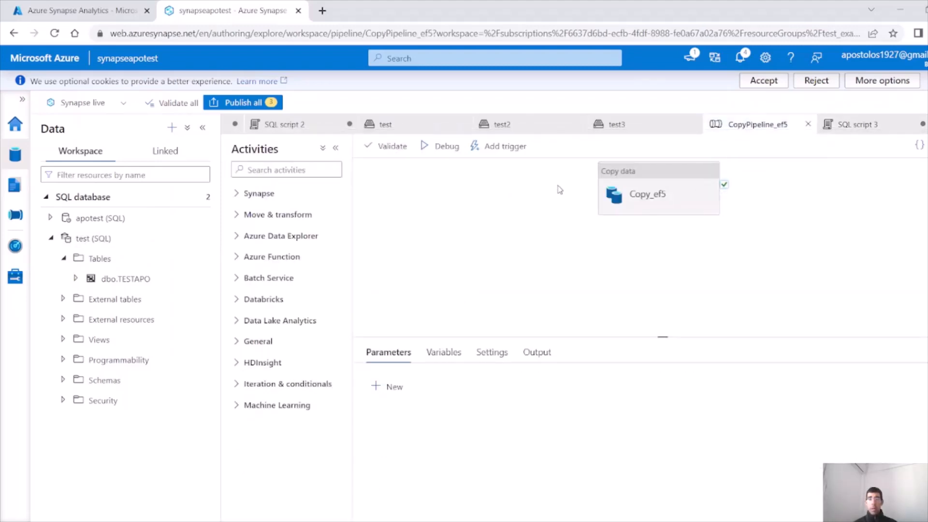
left_click_drag(559, 189, 534, 228)
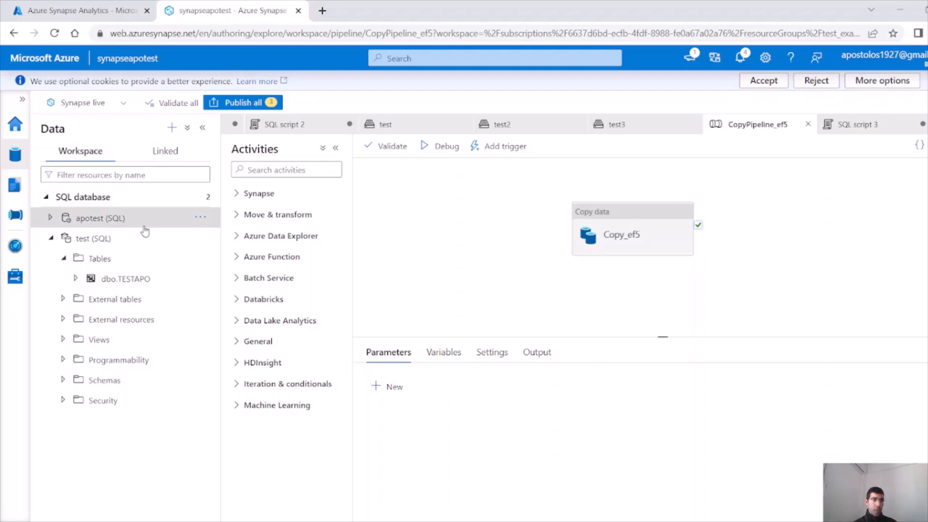
left_click(15, 215)
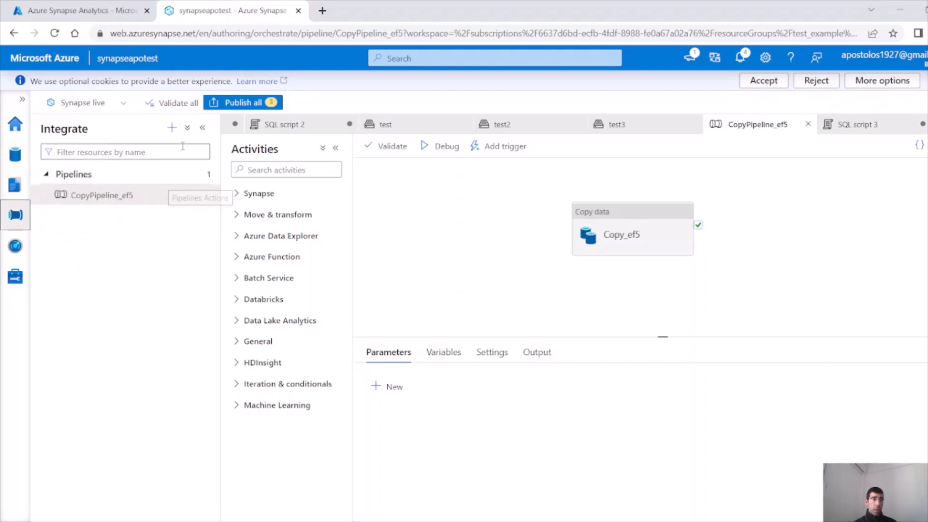
Create Pipeline 1 with a Data flow activity and a new data flow for it
left_click(172, 127)
left_click(217, 150)
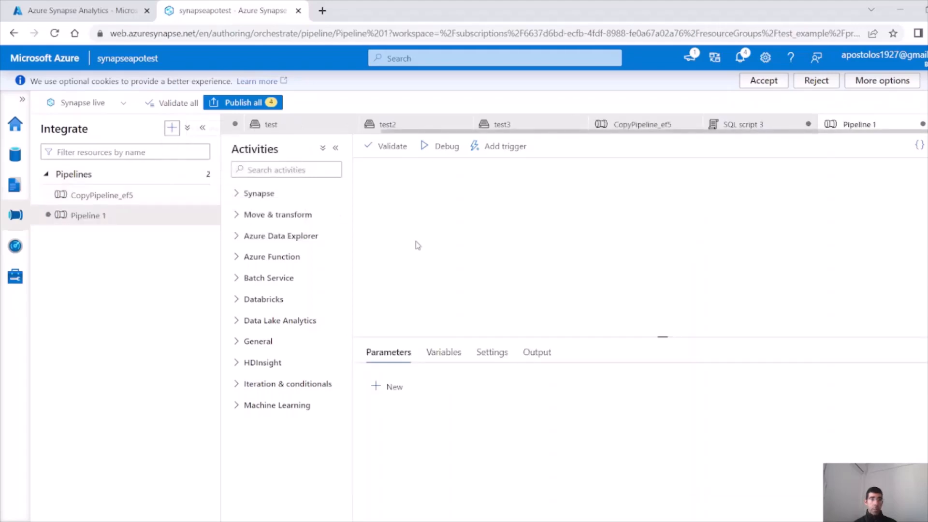
left_click(237, 216)
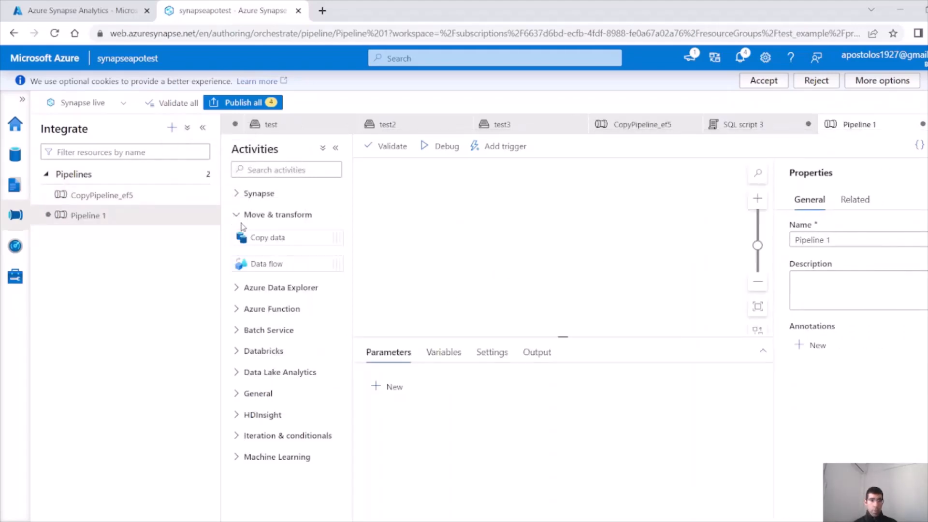
left_click_drag(271, 265, 485, 244)
left_click(427, 352)
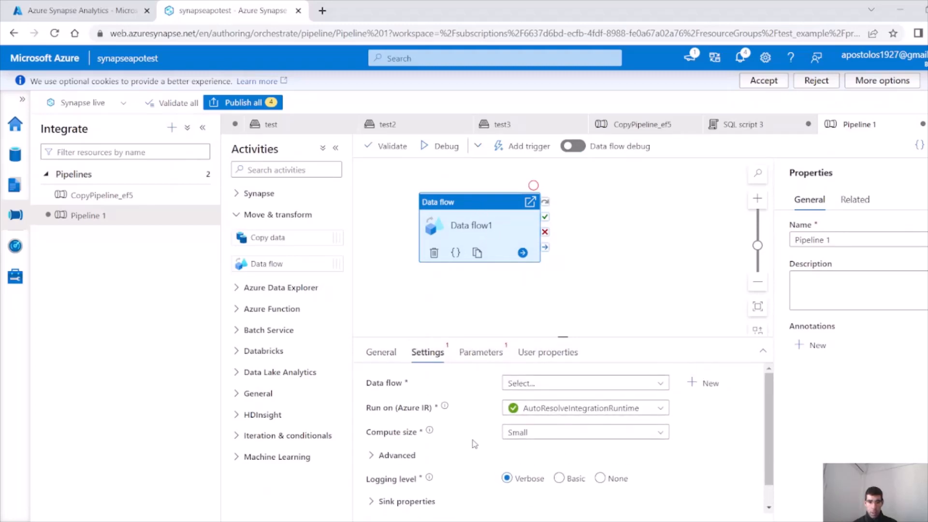
left_click(560, 385)
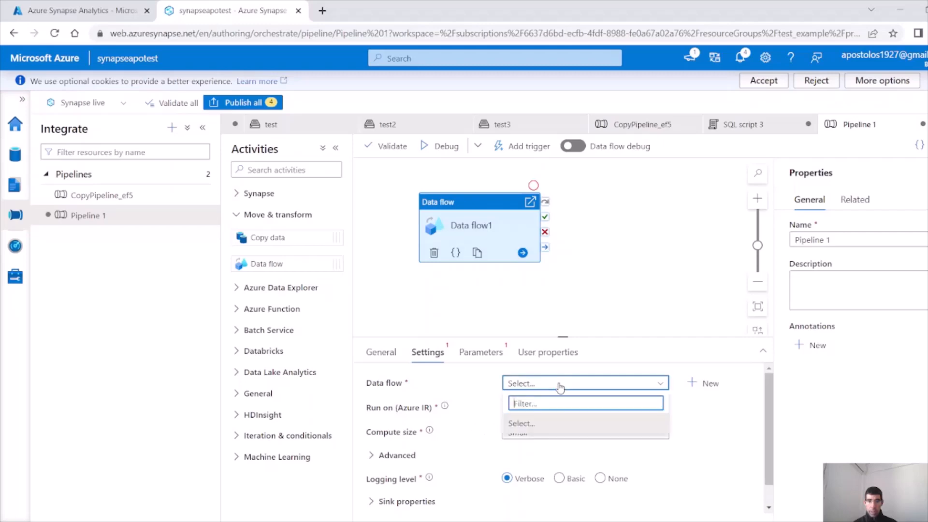
left_click(703, 383)
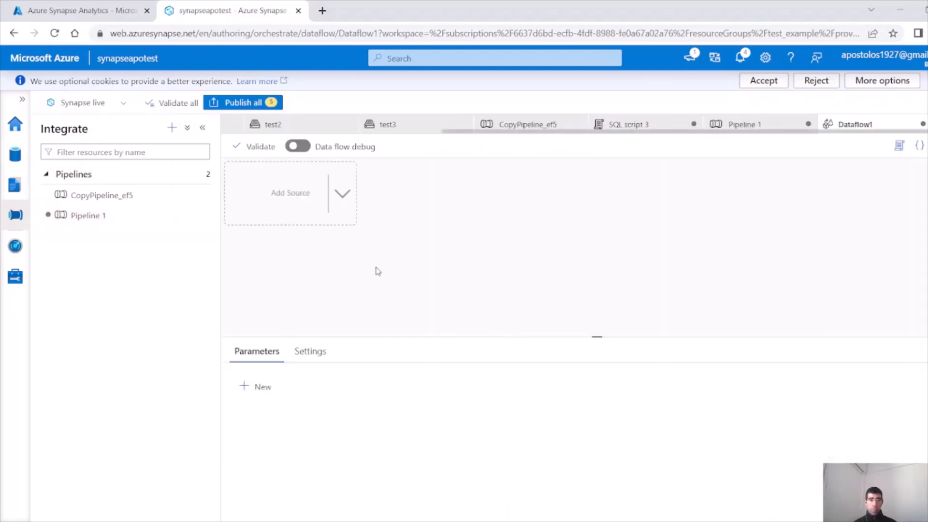
Add a source to Dataflow1 using the SourceDataset_ef5 dataset
left_click(338, 194)
left_click(387, 200)
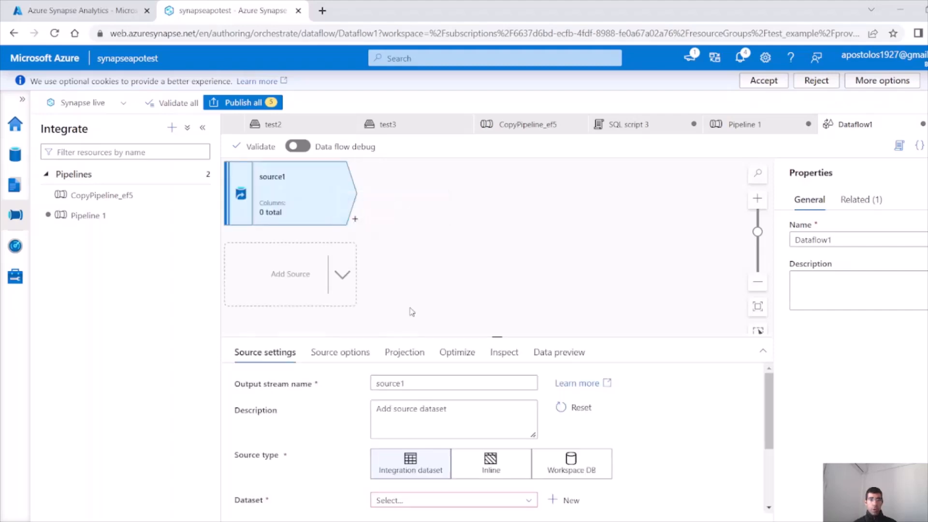
scroll(551, 454, "down", 2)
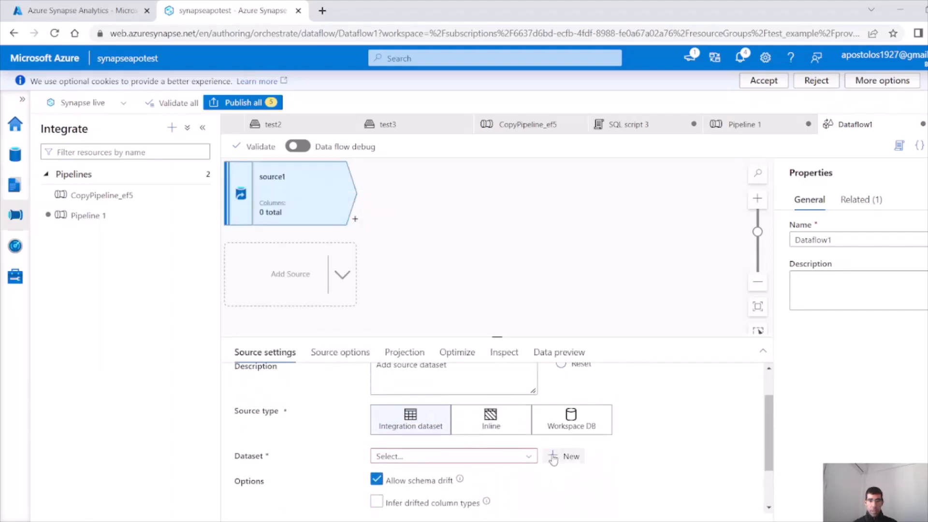
left_click(525, 457)
left_click(491, 494)
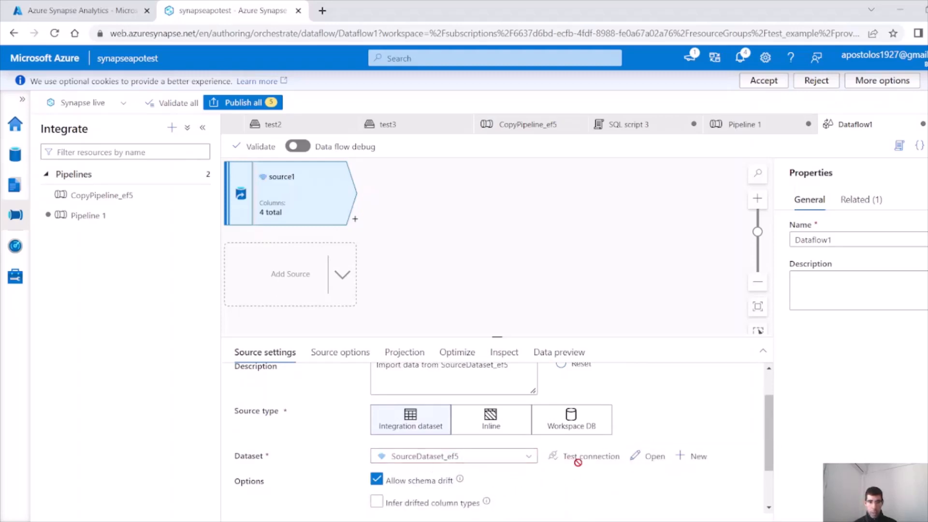
Check SourceDataset_ef5's test2/sellers path, preview its Parquet data, then close it
left_click(650, 458)
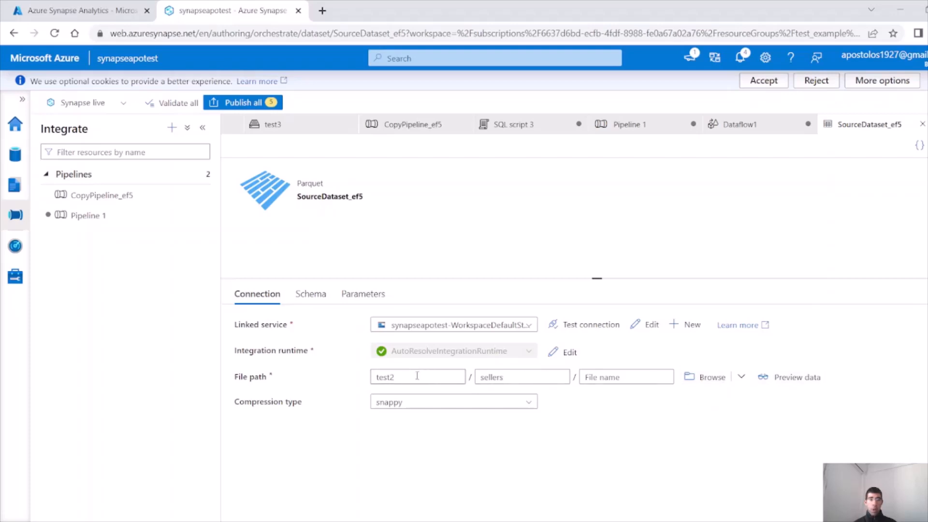
double_click(439, 379)
double_click(515, 377)
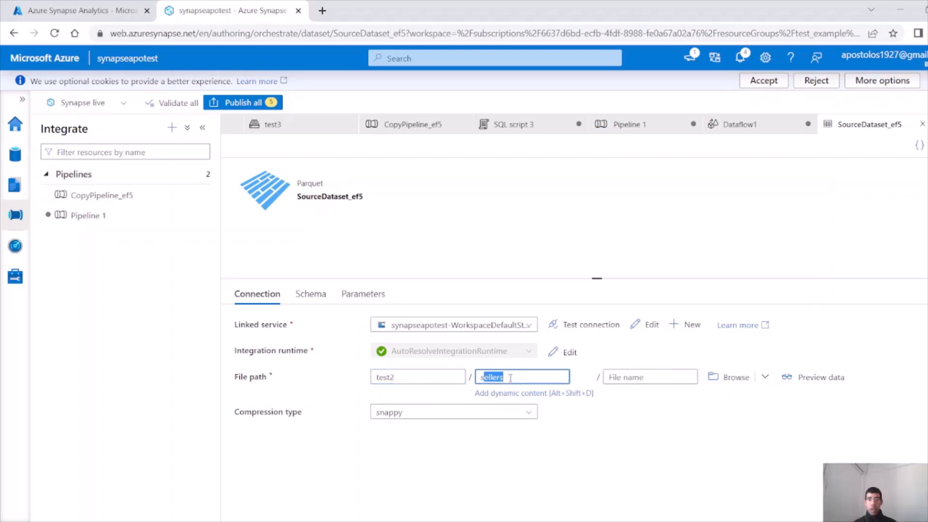
left_click(805, 381)
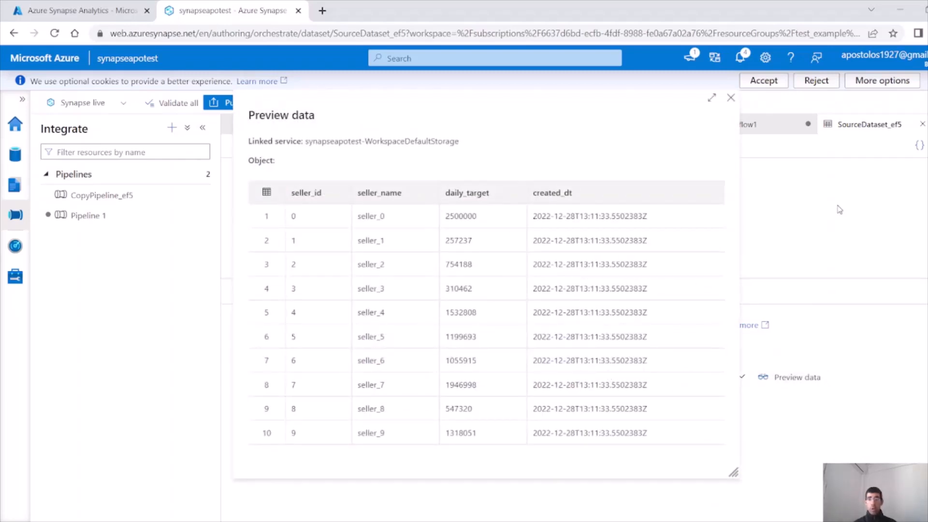
left_click(923, 126)
left_click(730, 98)
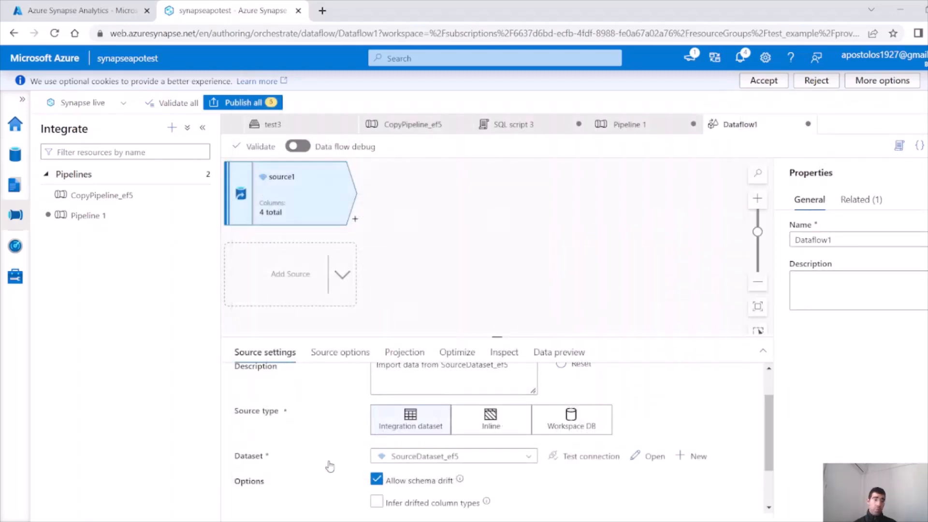
Enable Infer drifted column types on source1
scroll(287, 463, "down", 1)
left_click(402, 443)
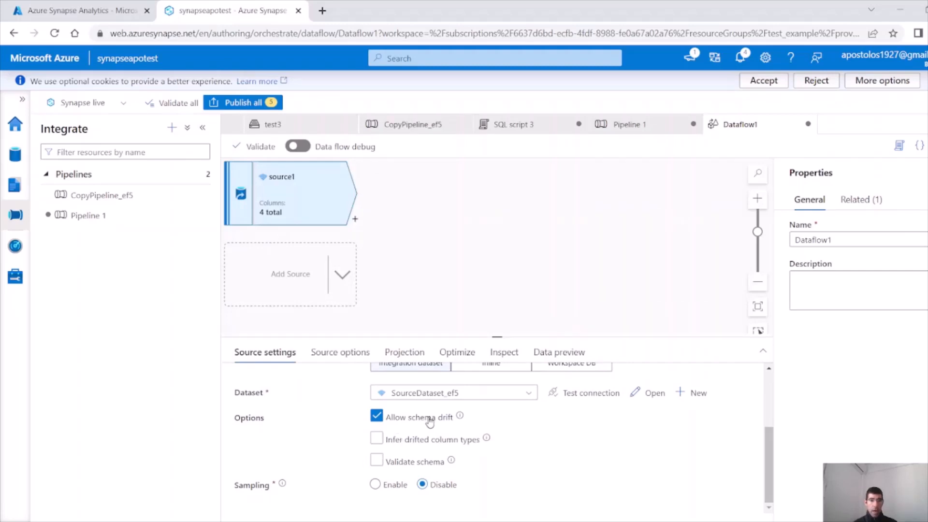
left_click(421, 443)
left_click(377, 440)
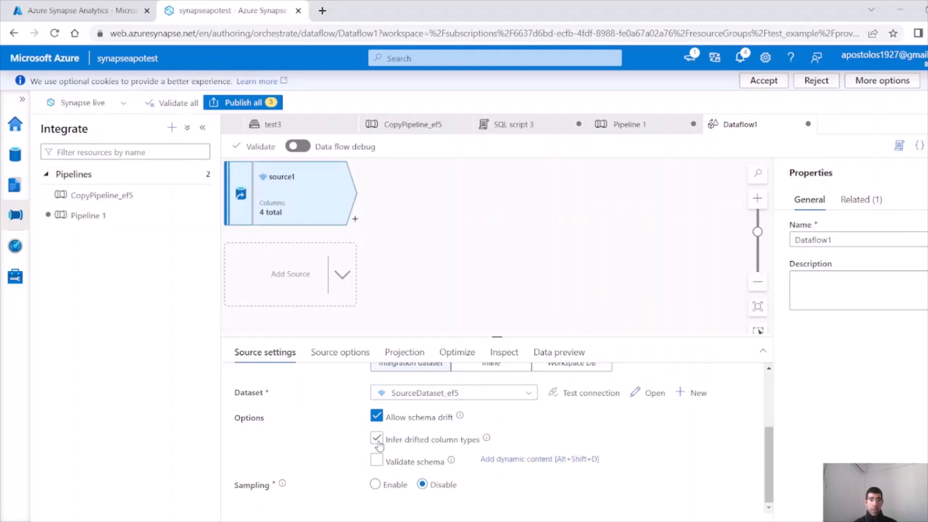
left_click(378, 441)
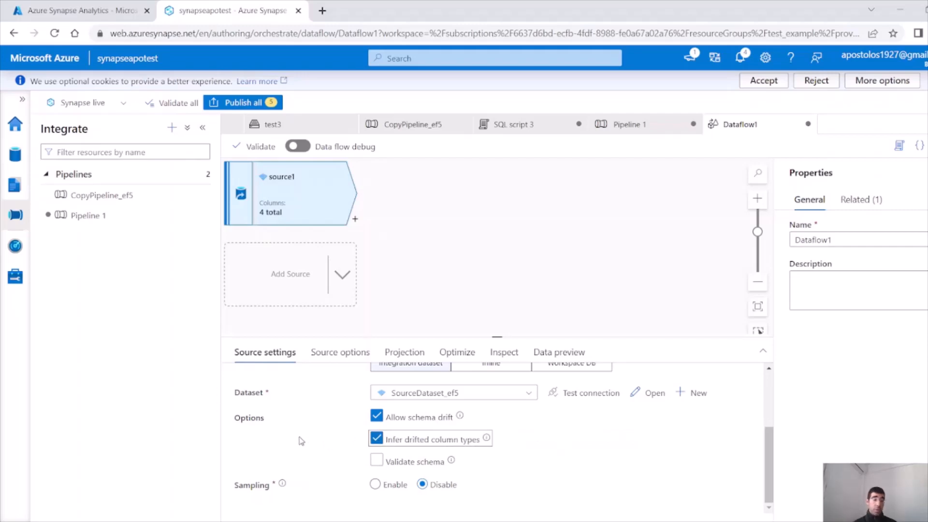
scroll(300, 456, "up", 3)
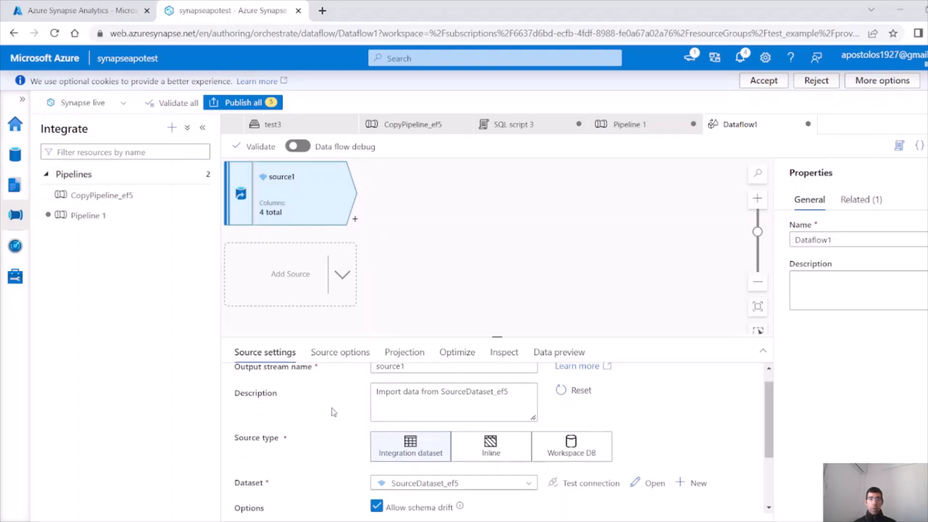
scroll(332, 412, "down", 3)
scroll(332, 412, "up", 3)
Review source1's source options, projection, optimize, inspect, and data preview tabs
left_click(333, 356)
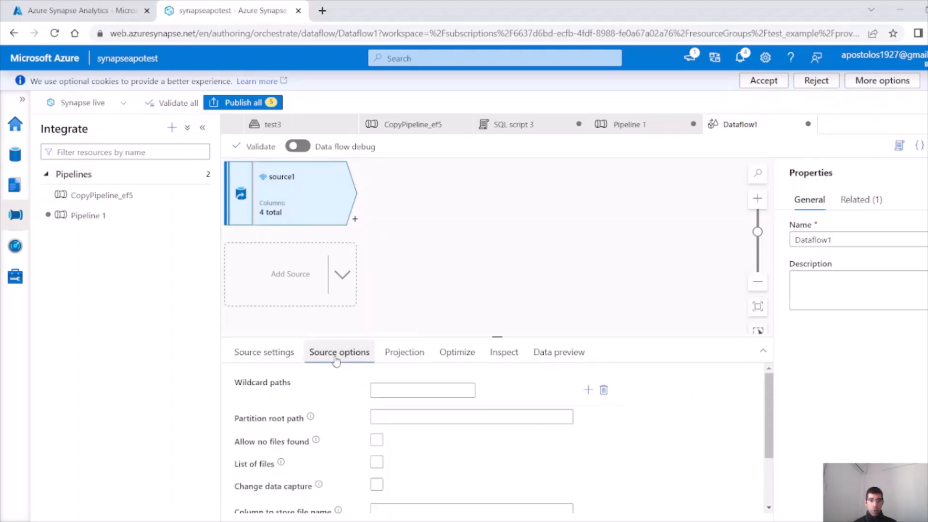
left_click(402, 357)
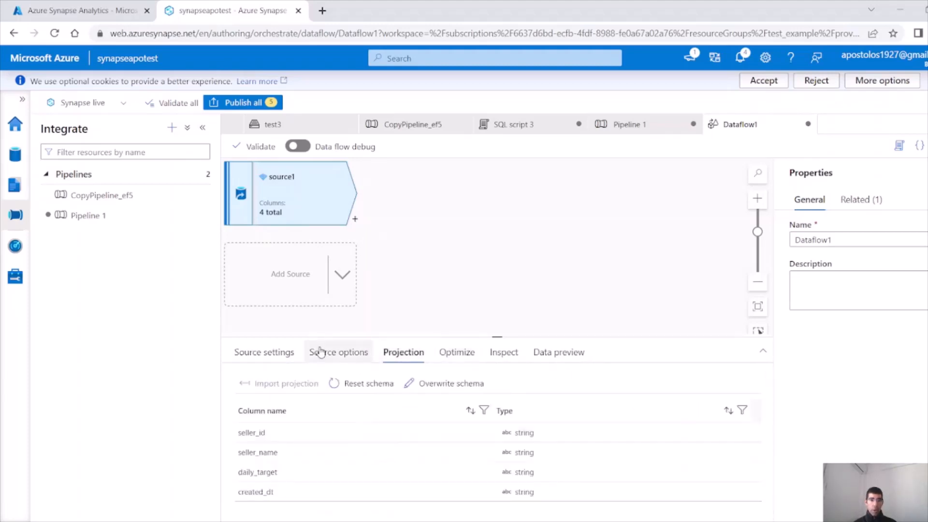
left_click(462, 363)
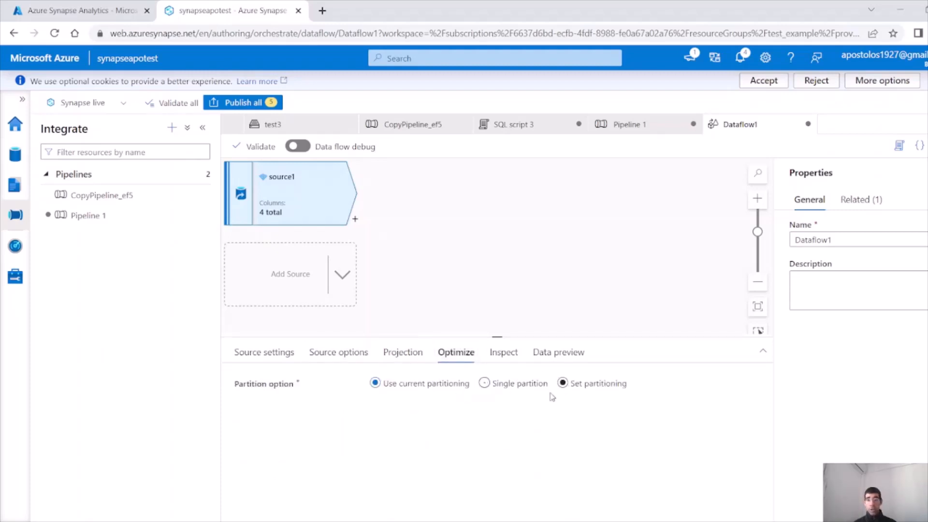
left_click(516, 358)
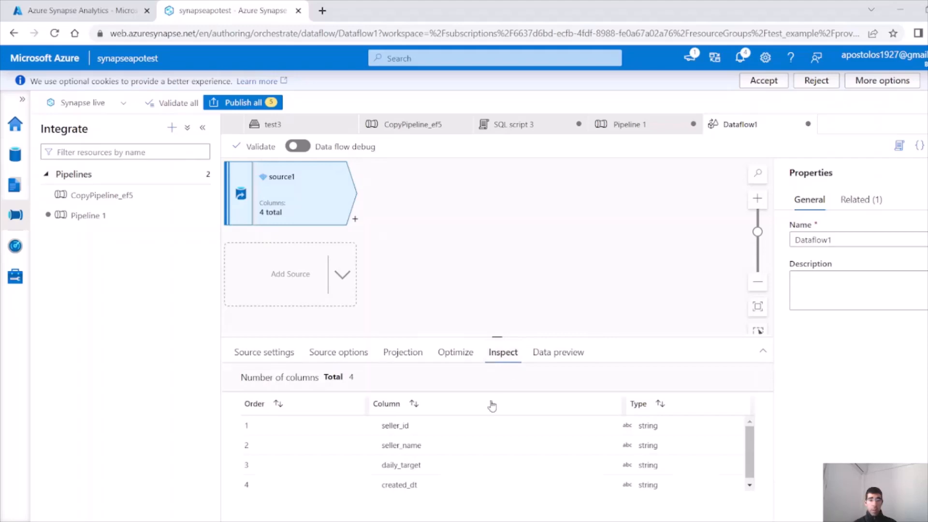
left_click(556, 357)
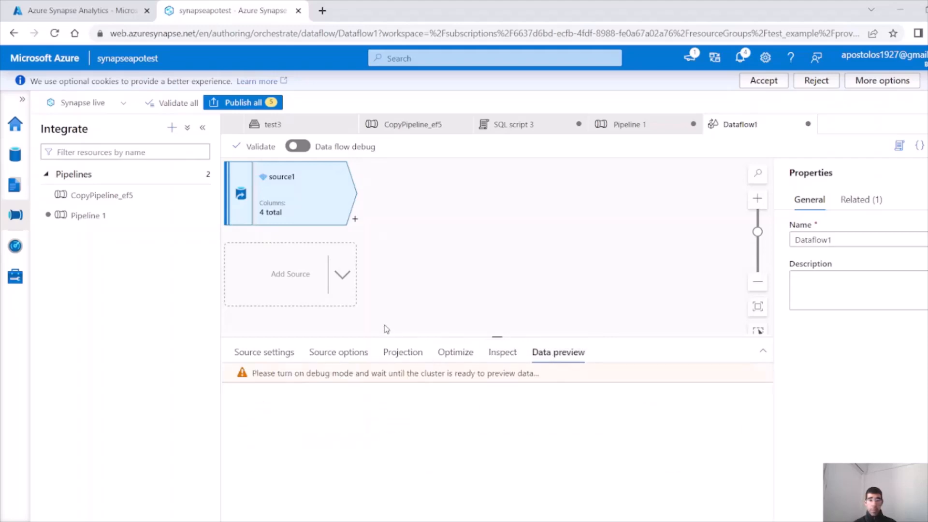
Turn on data flow debug with the default AutoResolveIntegrationRuntime settings
left_click(296, 147)
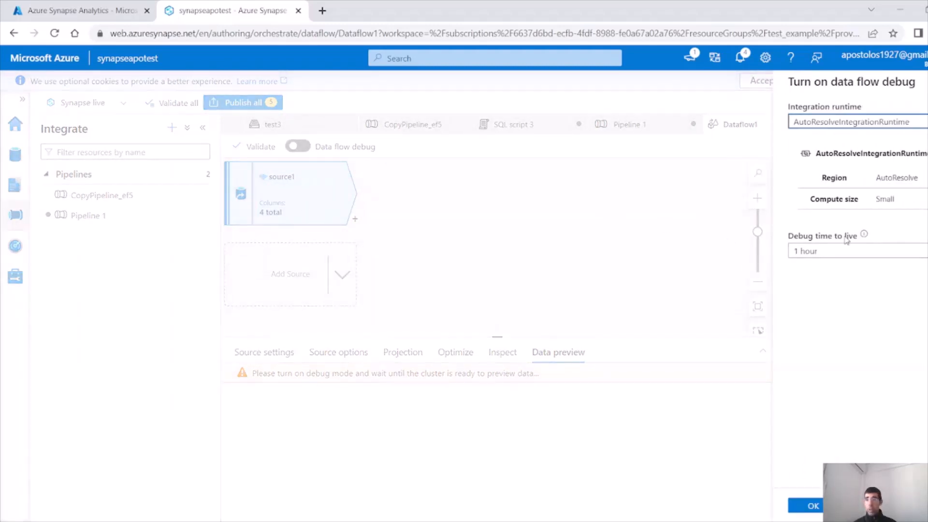
left_click(811, 507)
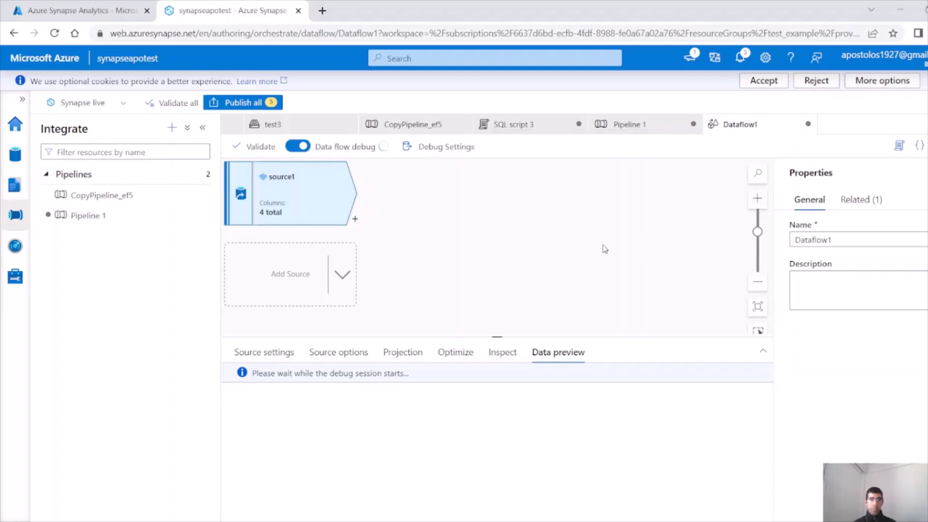
left_click(355, 222)
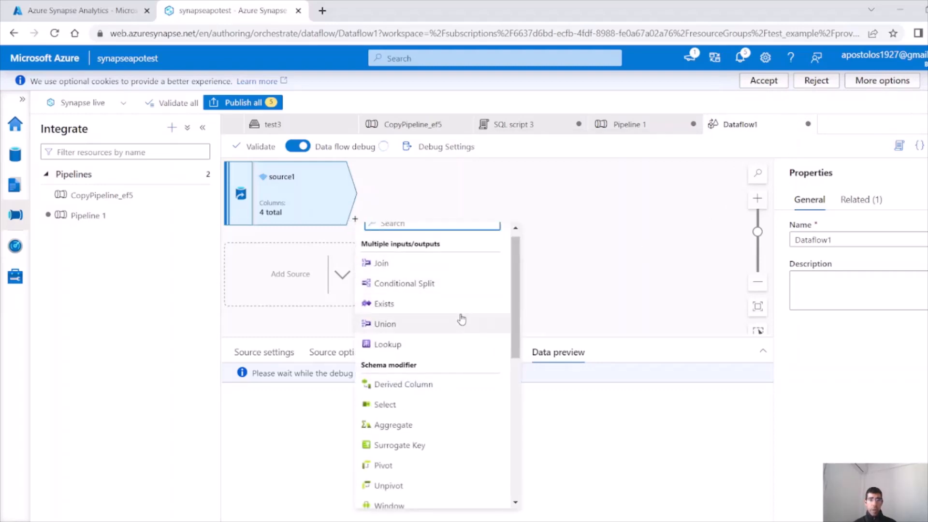
Add a Derived Column step after source1 with a new column named date2
left_click(429, 384)
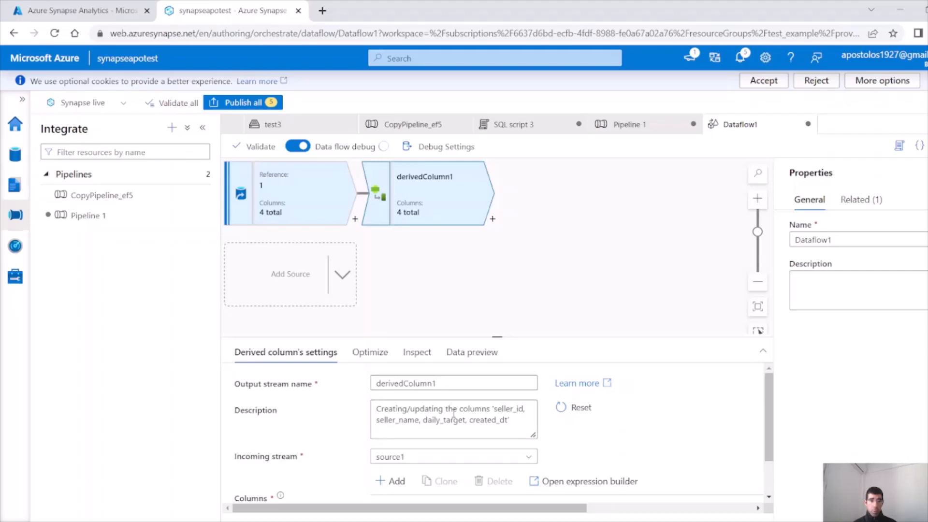
double_click(451, 384)
scroll(360, 424, "down", 1)
scroll(361, 423, "down", 1)
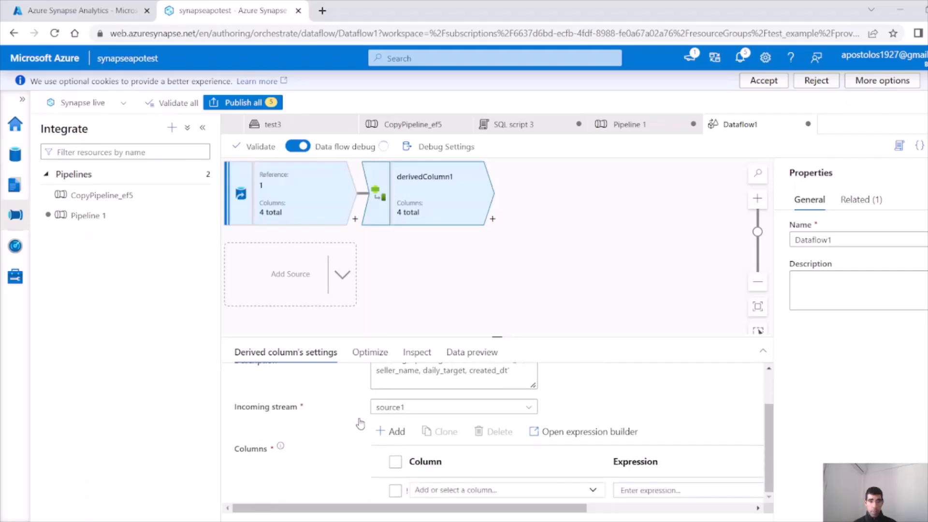
left_click(507, 485)
type("date2")
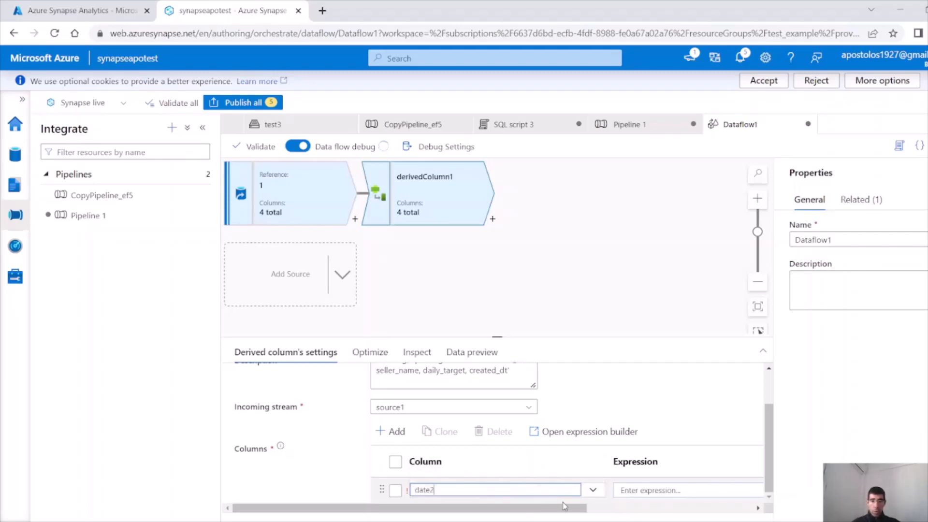
left_click(682, 490)
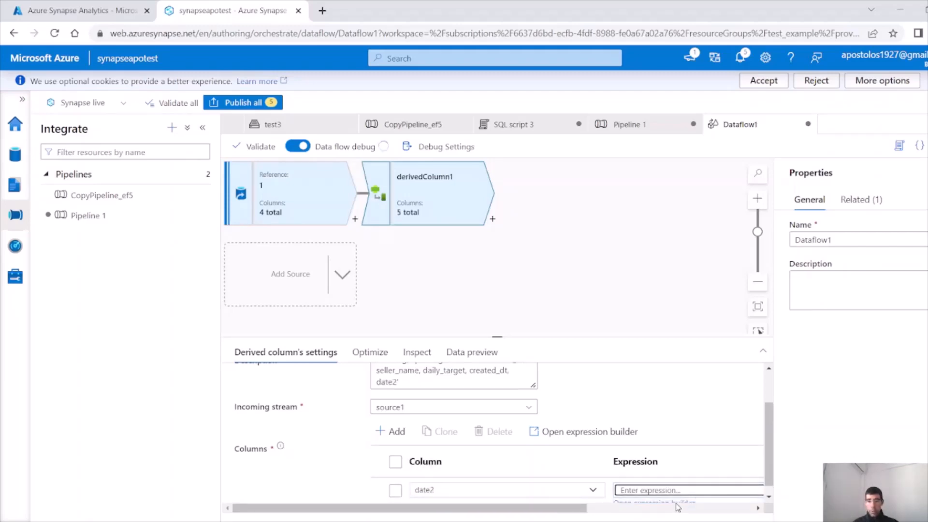
Start date2's expression with the addDays function in the expression builder
left_click(679, 505)
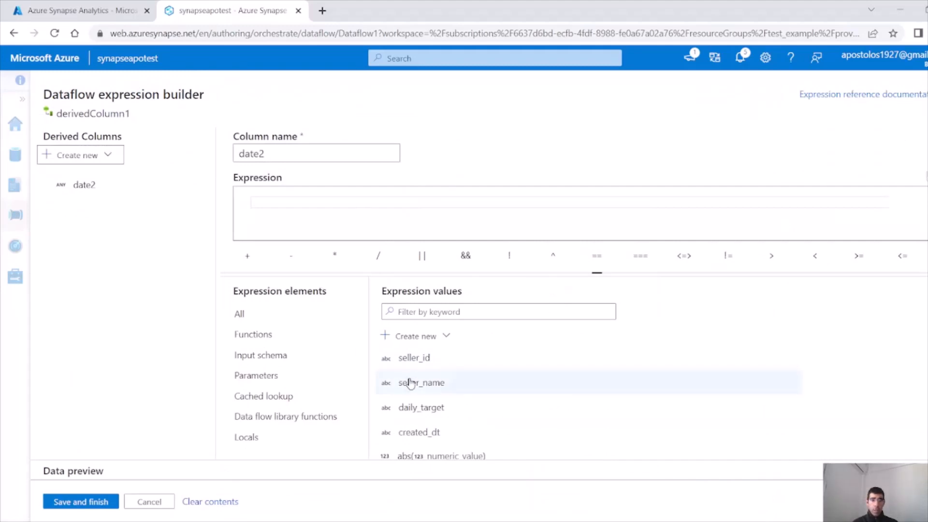
left_click(285, 341)
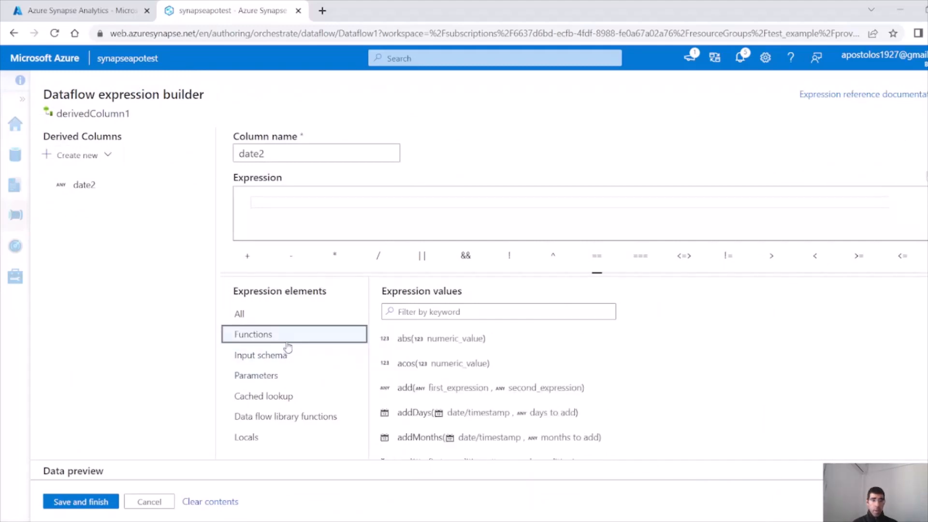
left_click(480, 416)
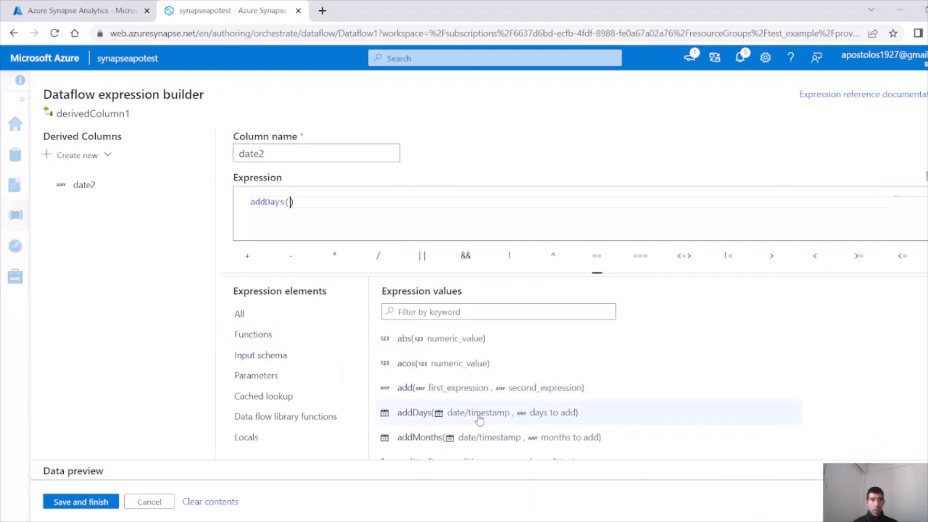
scroll(460, 411, "down", 3)
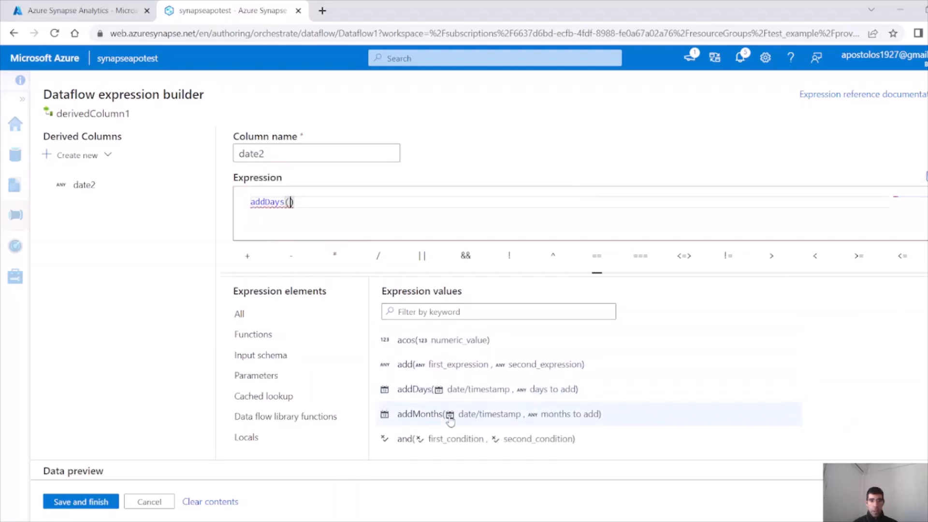
scroll(460, 411, "down", 4)
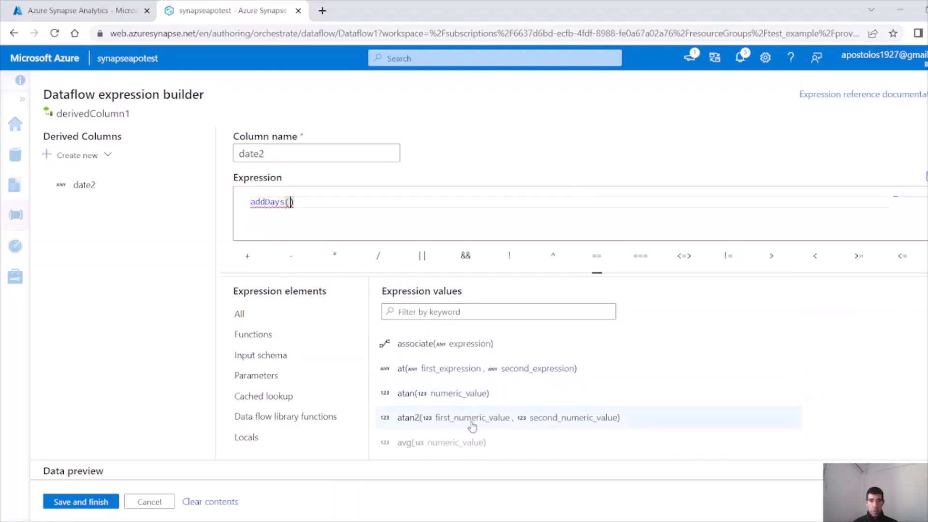
scroll(472, 422, "down", 4)
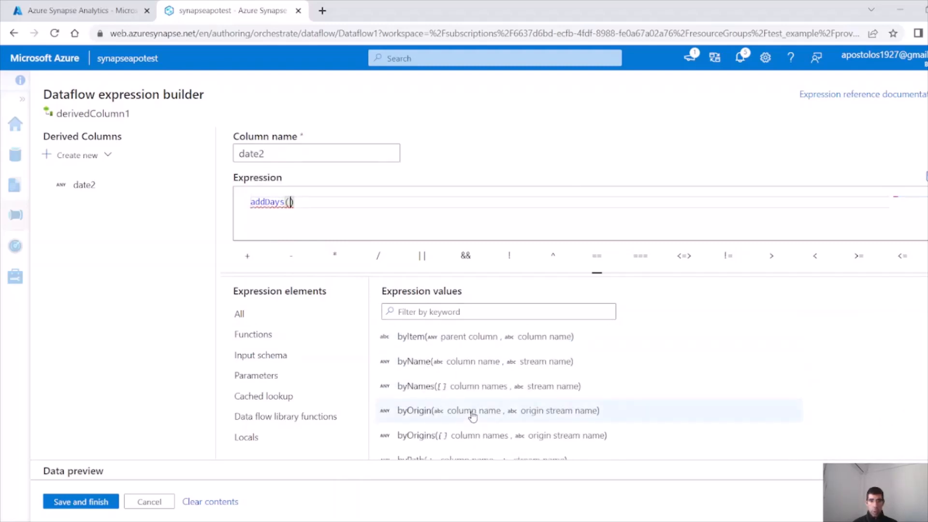
Complete date2's expression as addDays(currentTimestamp(),5) and save it
left_click(448, 314)
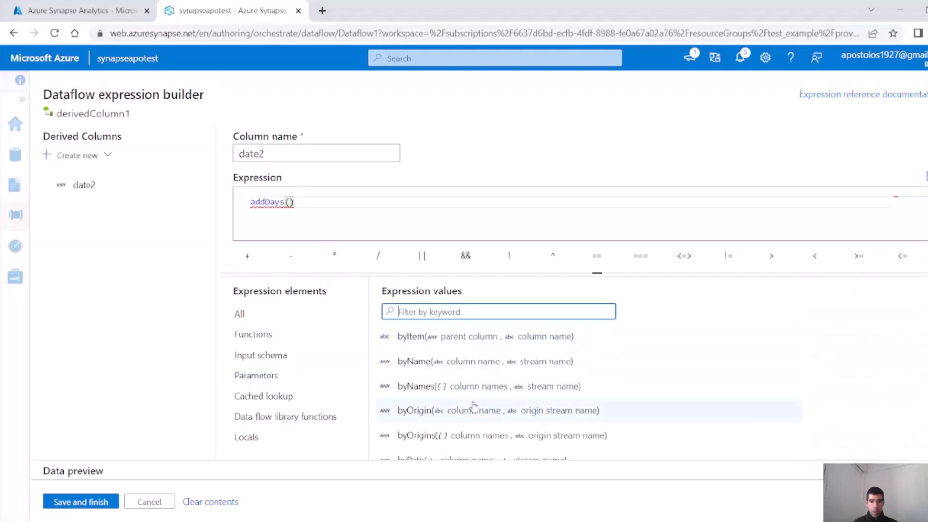
type("cu")
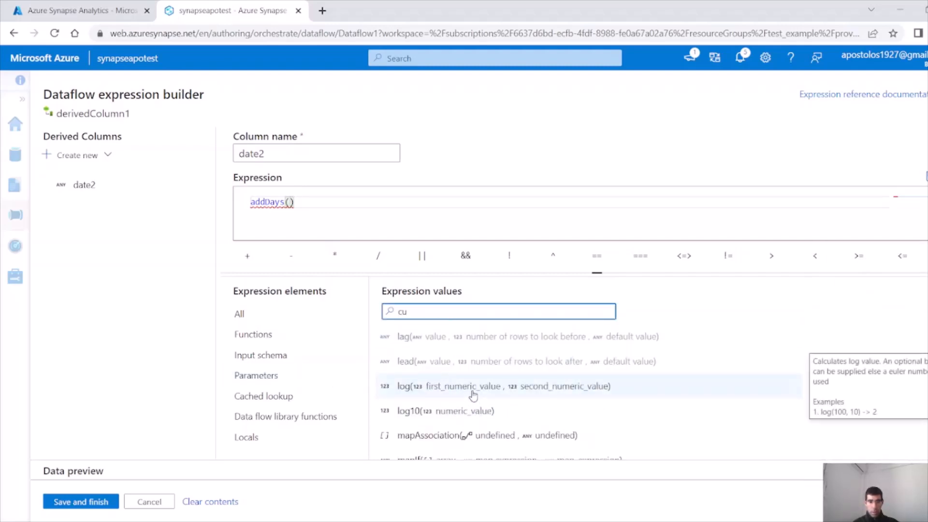
type("rre")
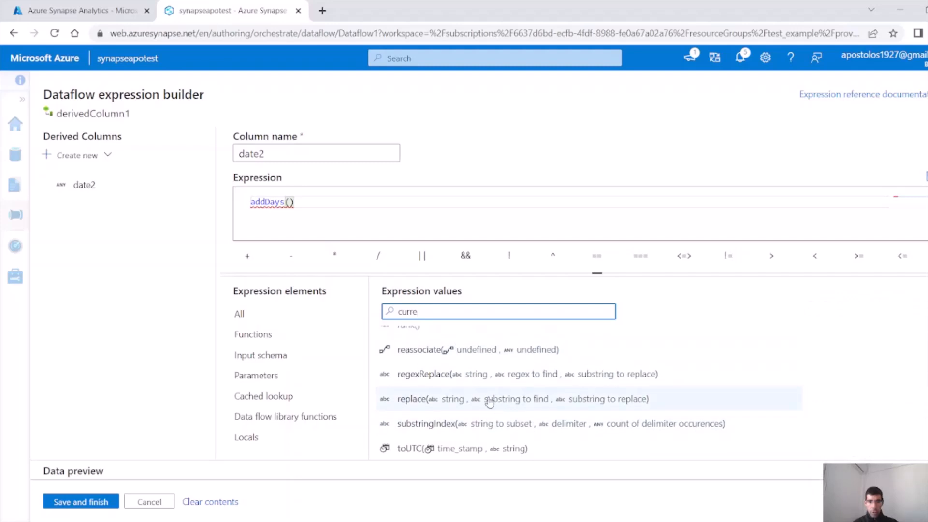
scroll(486, 402, "up", 15)
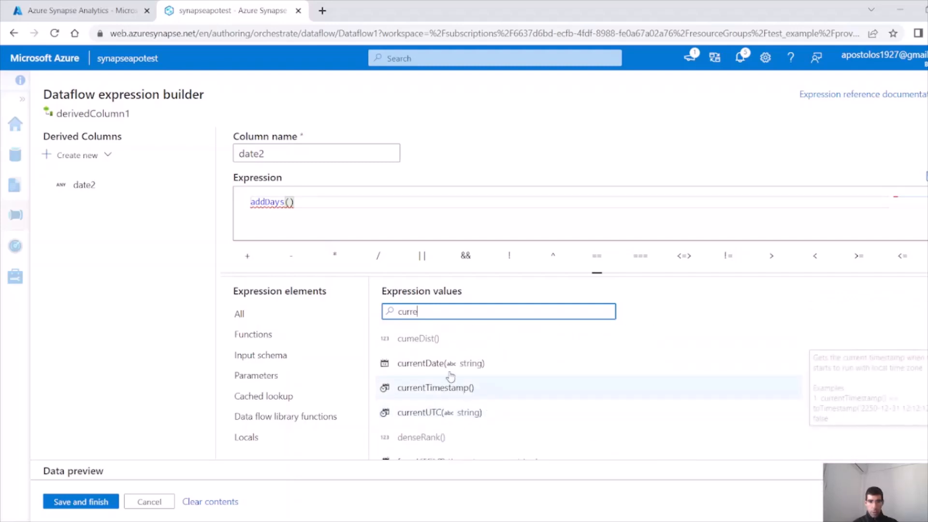
left_click(435, 388)
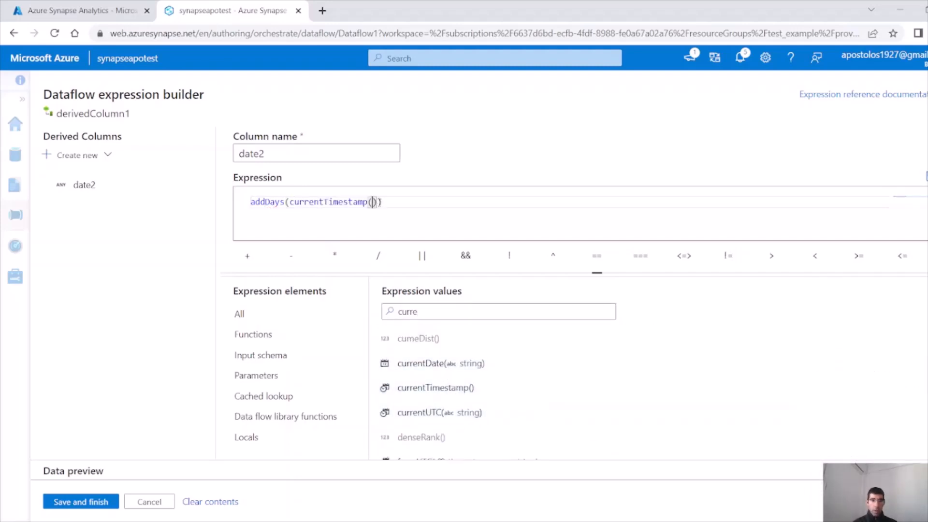
left_click(378, 202)
type(",5")
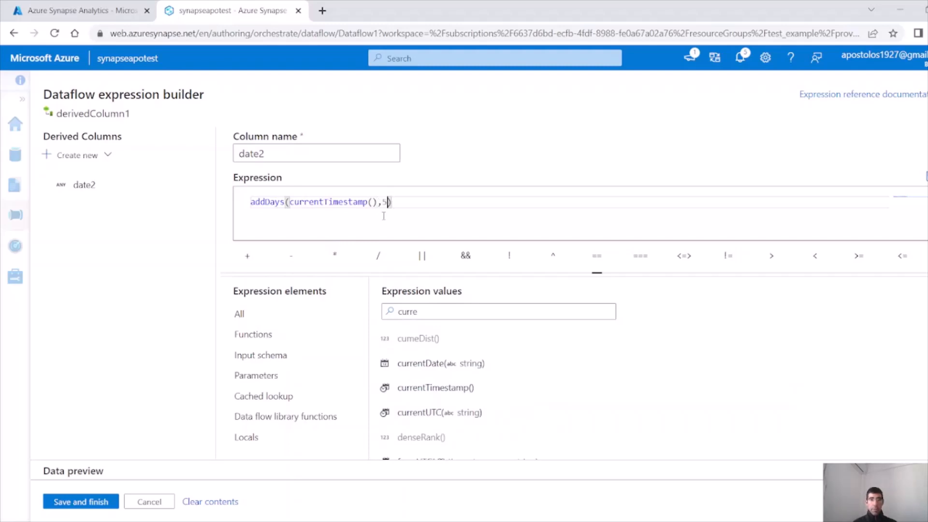
left_click_drag(378, 202, 271, 202)
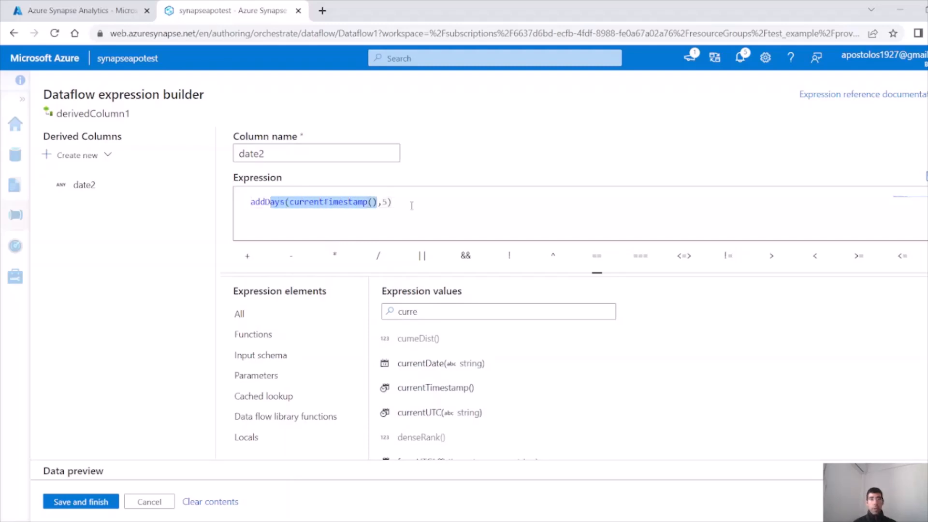
left_click(434, 207)
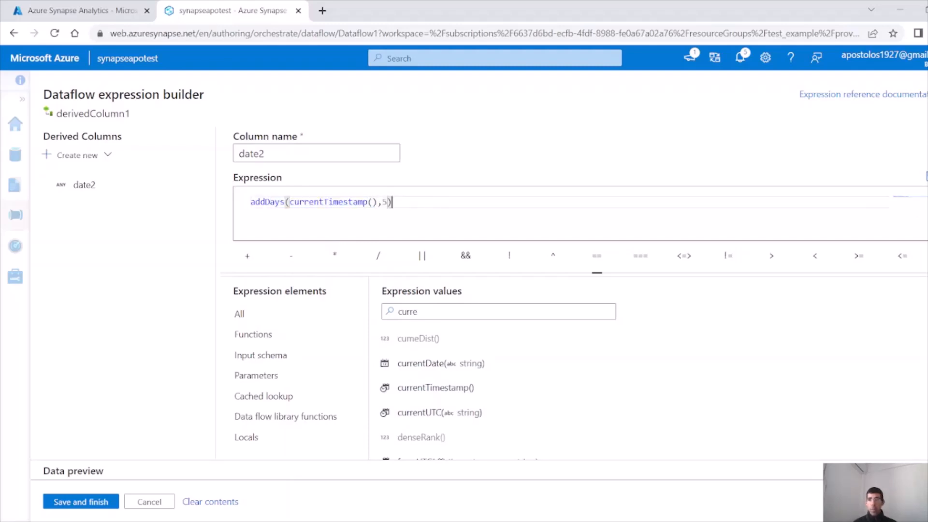
left_click(99, 503)
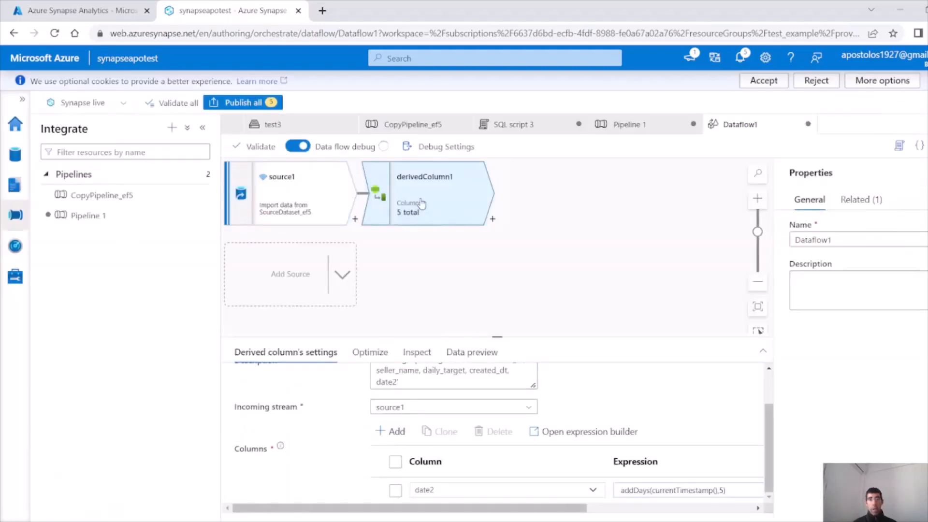
Rename the derived column date2 to created_dt2
double_click(438, 490)
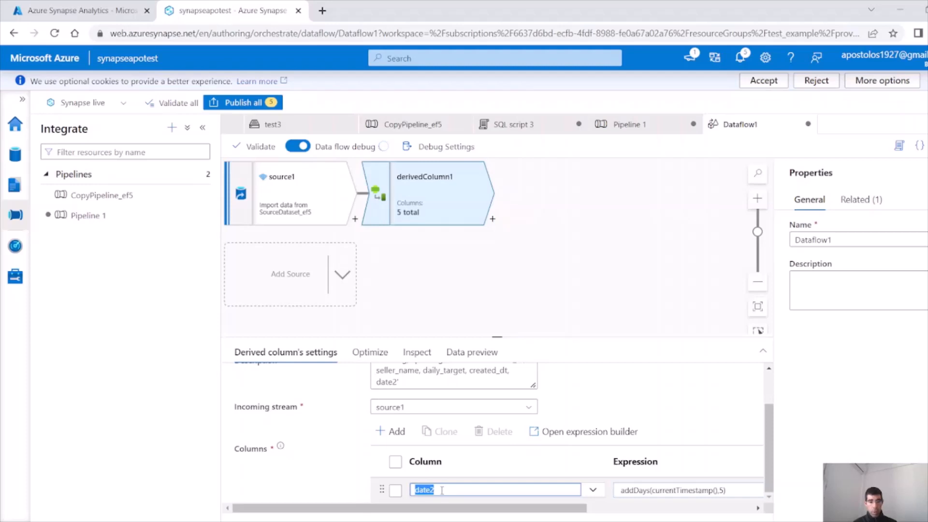
type("creat")
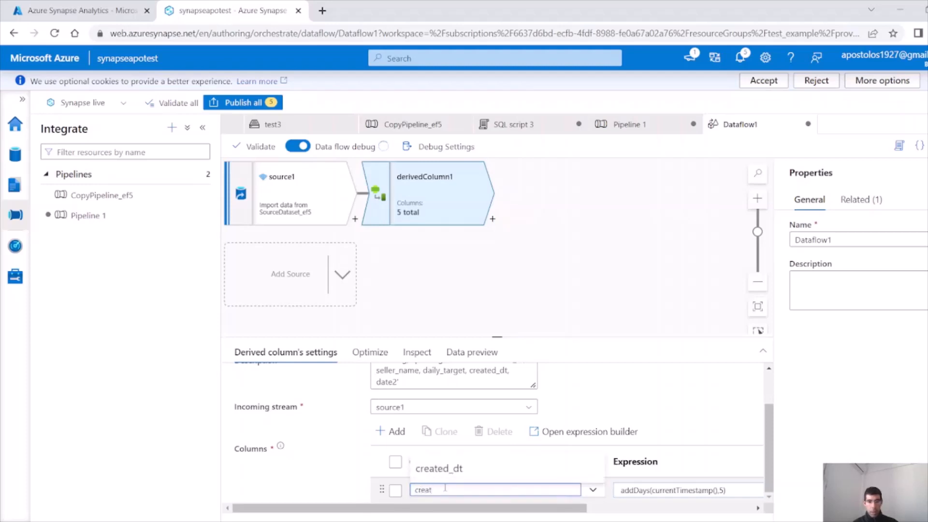
type("ed_dt2")
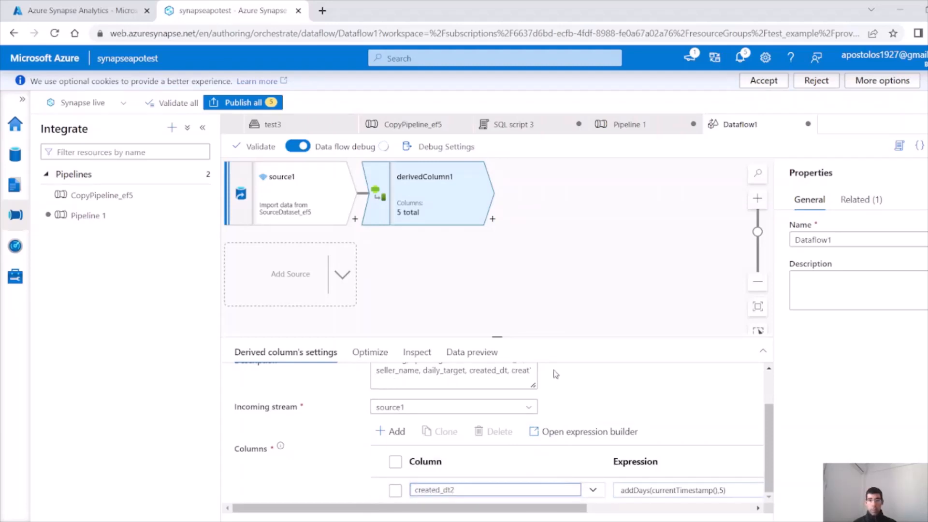
left_click(493, 220)
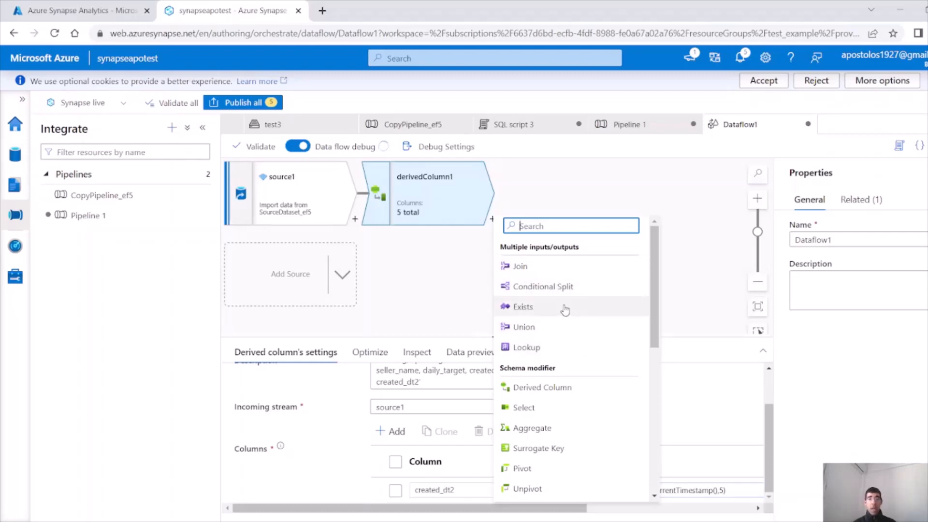
Add a Filter step after derivedColumn1 and open its condition's expression builder
scroll(551, 380, "down", 1)
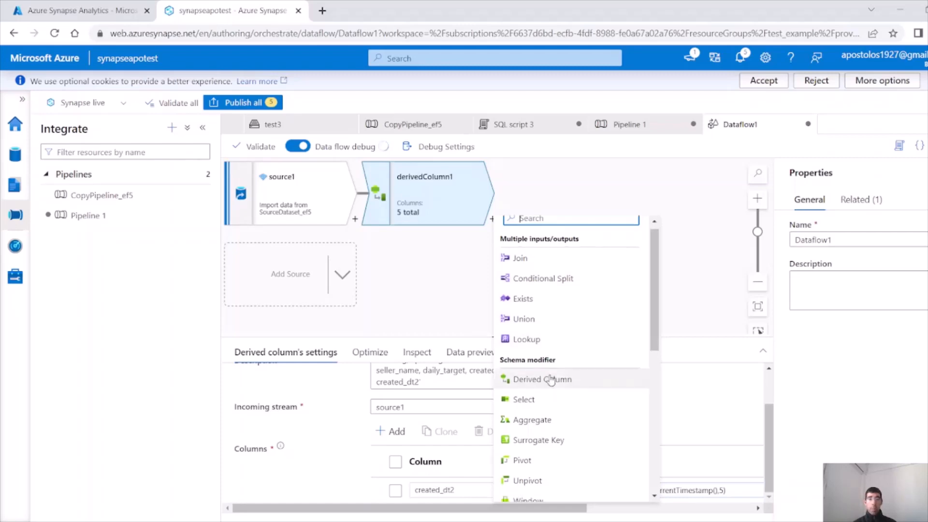
scroll(551, 380, "down", 1)
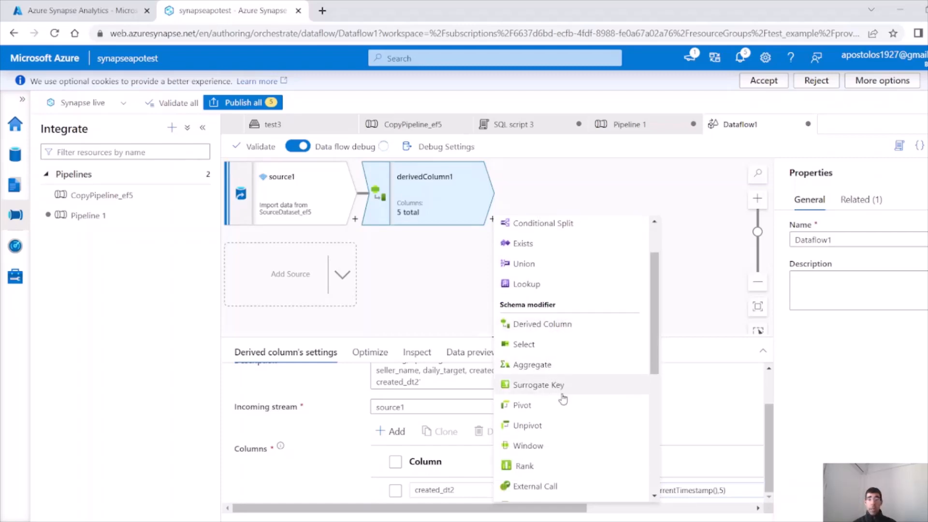
scroll(556, 387, "down", 1)
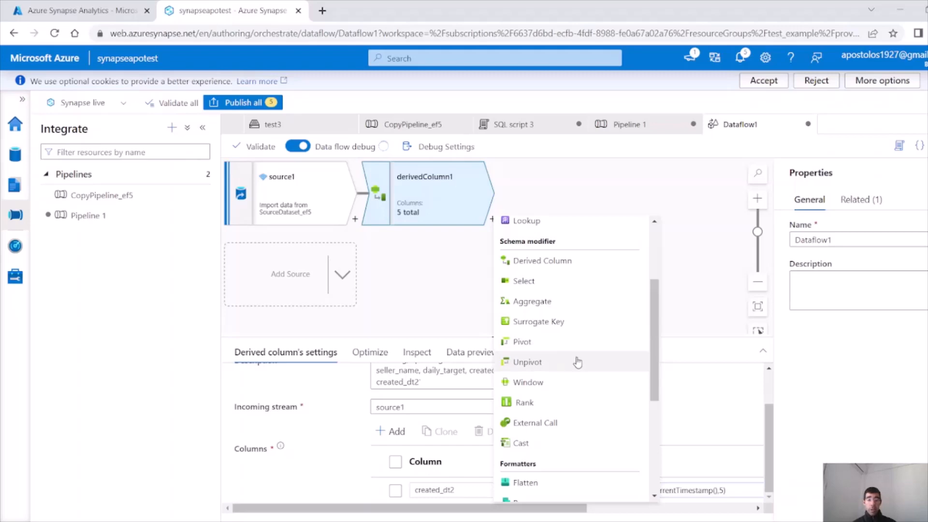
scroll(578, 362, "down", 3)
scroll(580, 362, "down", 2)
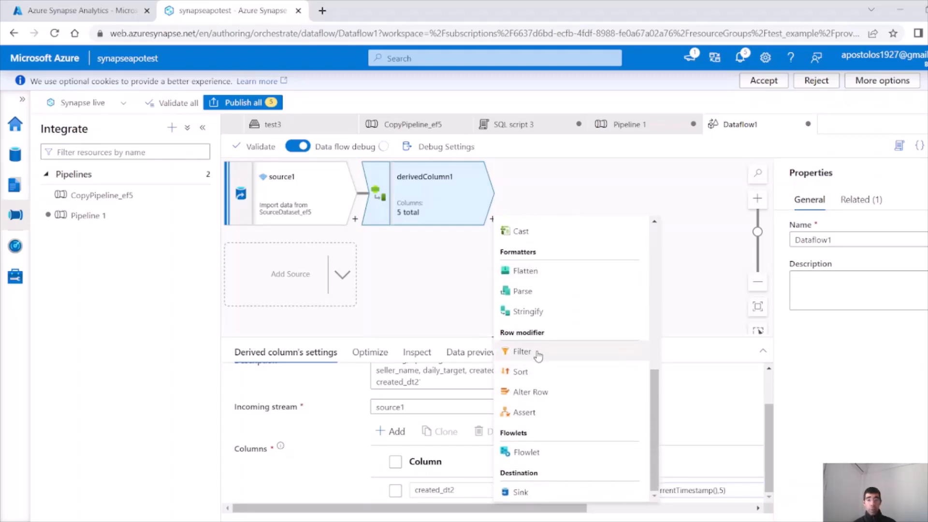
left_click(522, 351)
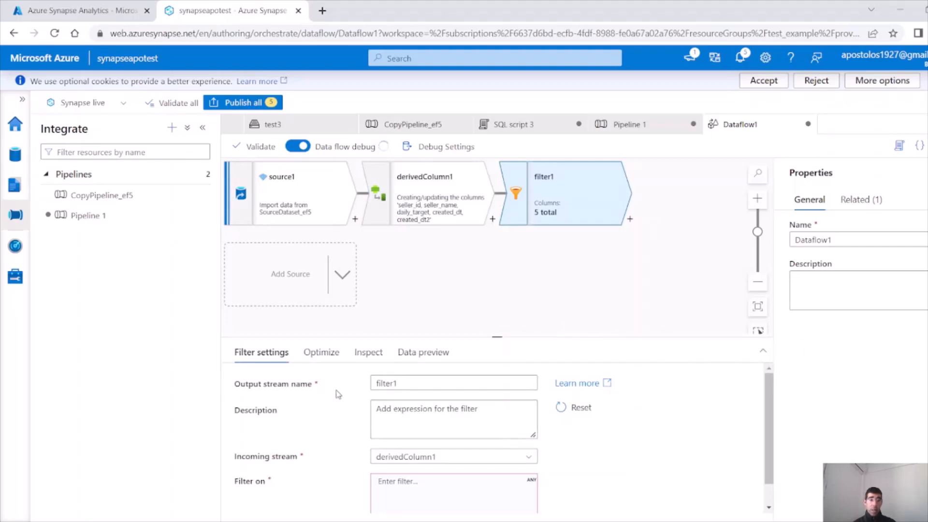
scroll(406, 401, "down", 1)
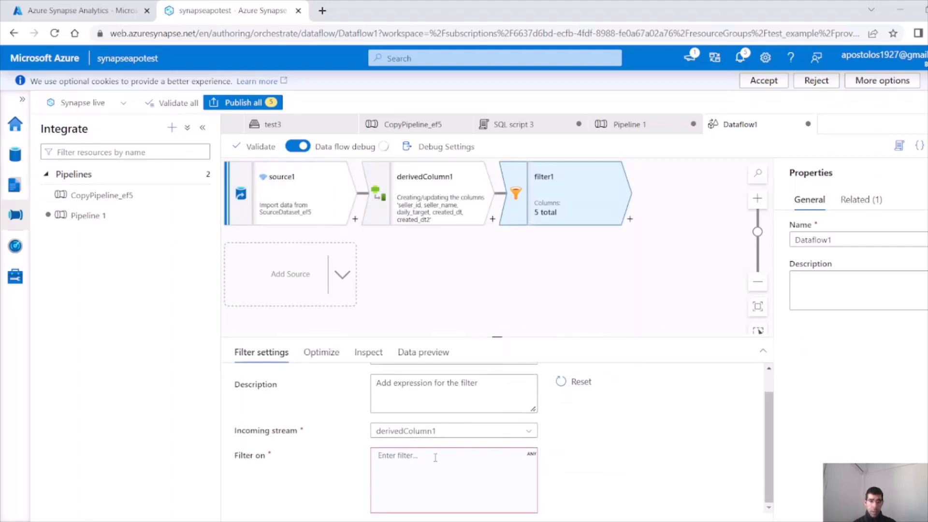
left_click(465, 491)
scroll(580, 476, "down", 1)
left_click(421, 509)
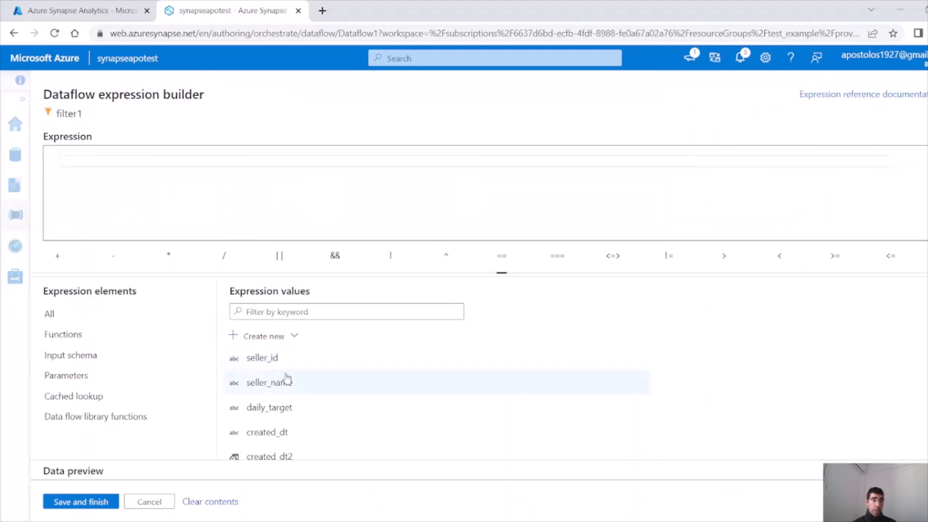
Set filter1's condition to seller_id>=5 and save it
left_click(299, 358)
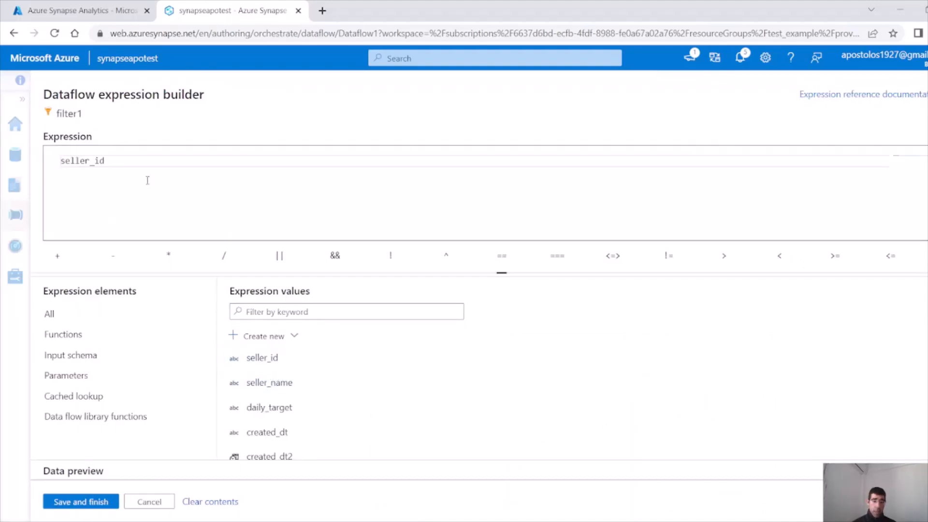
type(">=5")
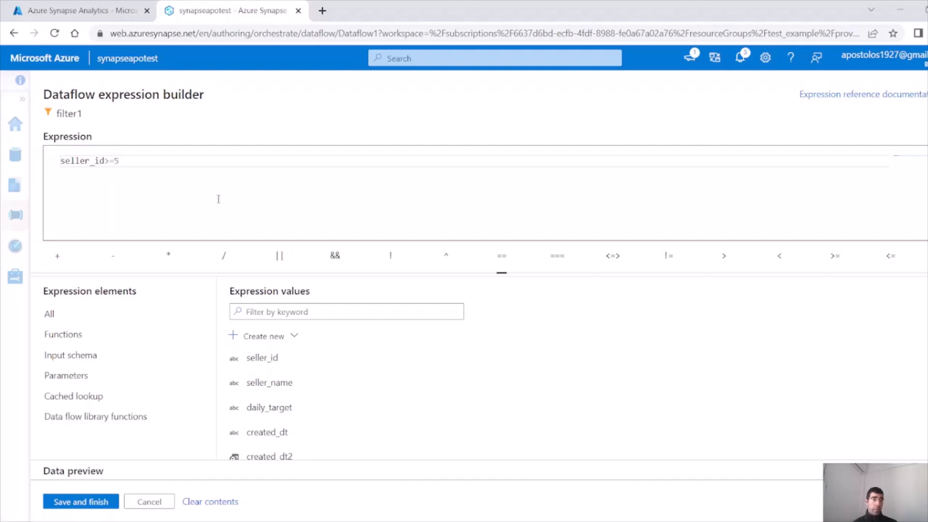
left_click(100, 498)
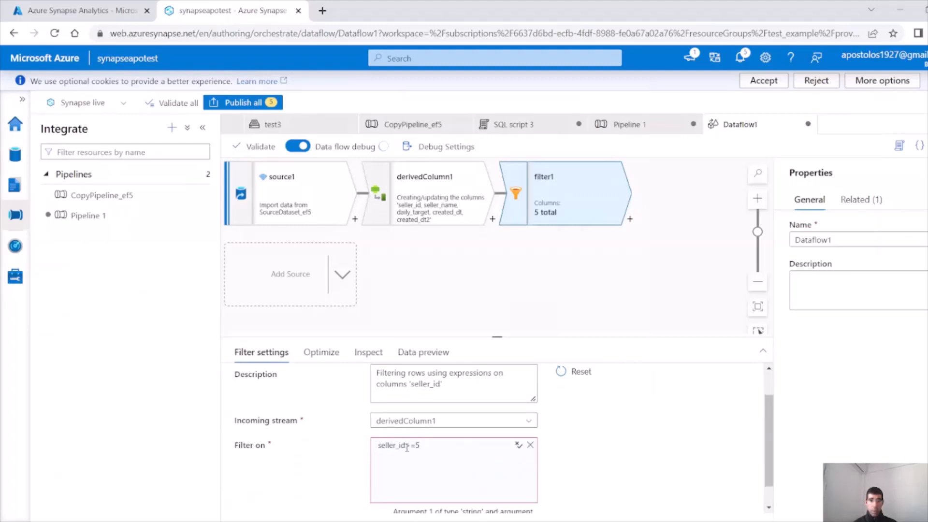
Review source1's settings, source options, projection and partitioning tabs, ending on Projection
left_click(289, 198)
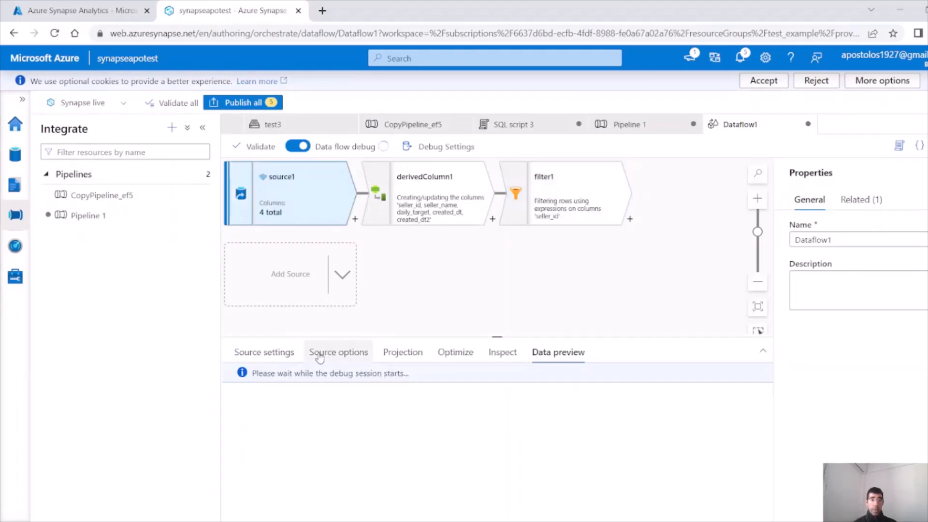
left_click(282, 353)
scroll(636, 425, "down", 3)
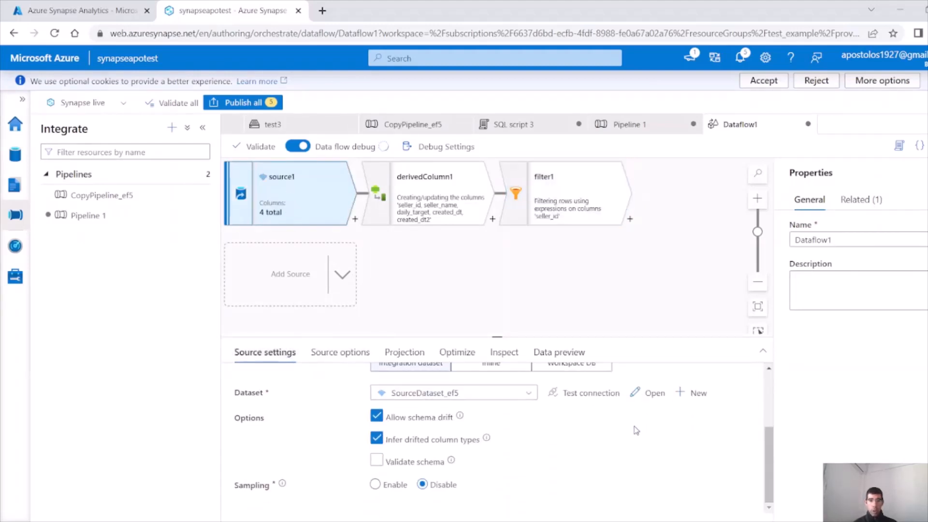
scroll(575, 453, "up", 3)
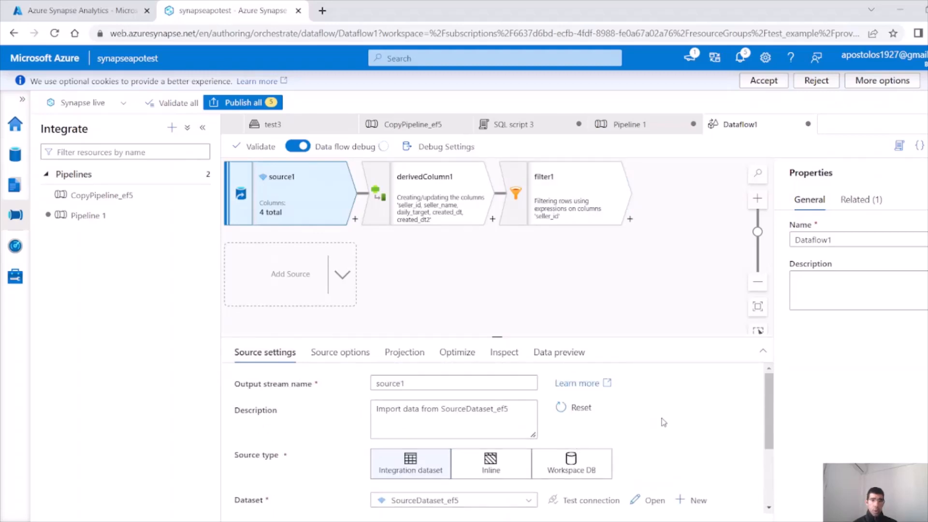
scroll(663, 422, "down", 3)
scroll(520, 463, "up", 3)
left_click(341, 353)
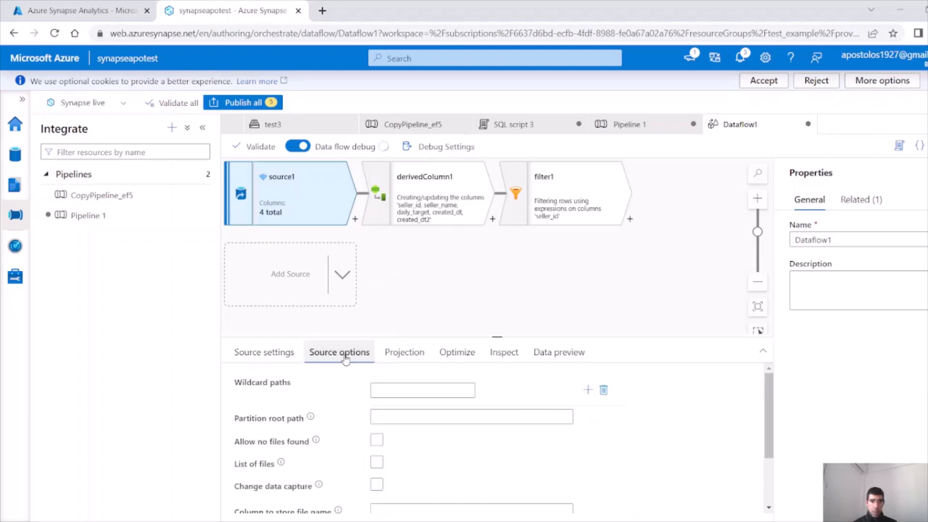
left_click(406, 354)
left_click(457, 353)
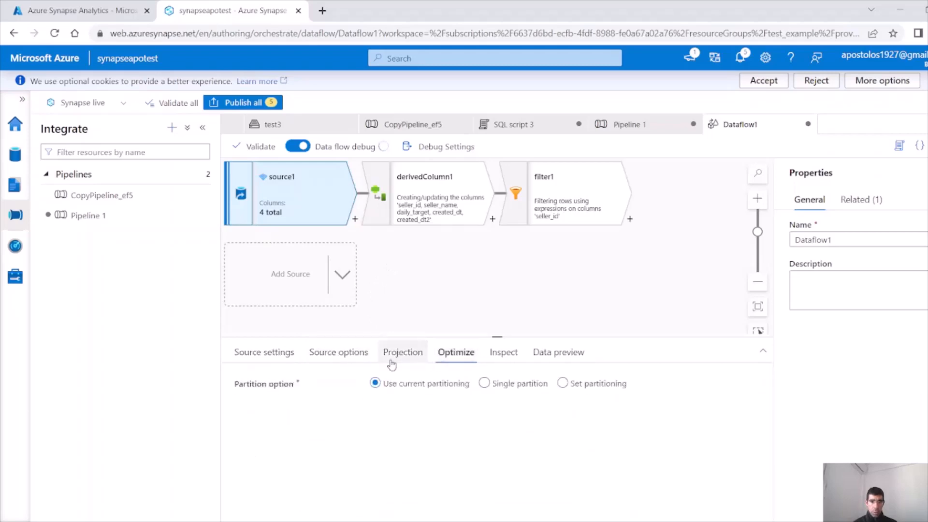
left_click(404, 353)
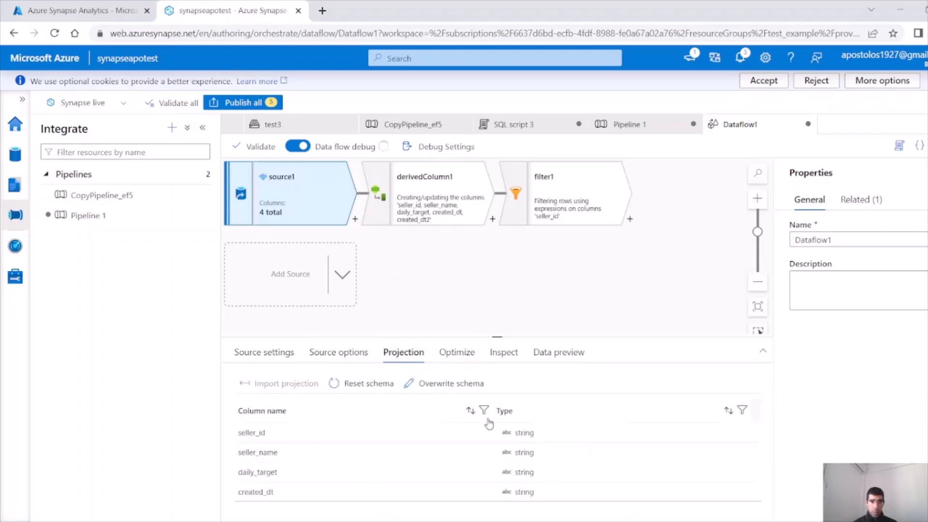
Overwrite source1's schema so seller_id is typed integer, then select filter1
left_click(431, 384)
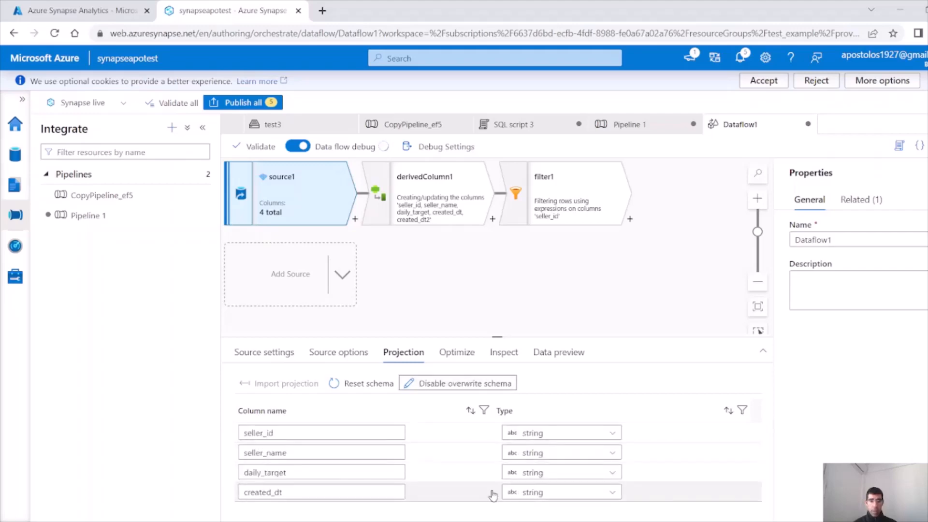
left_click(541, 433)
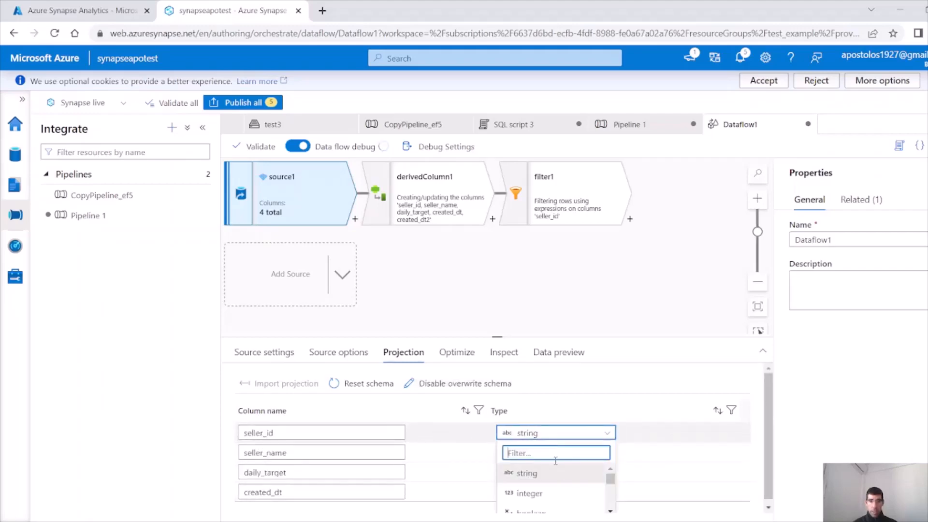
left_click(556, 496)
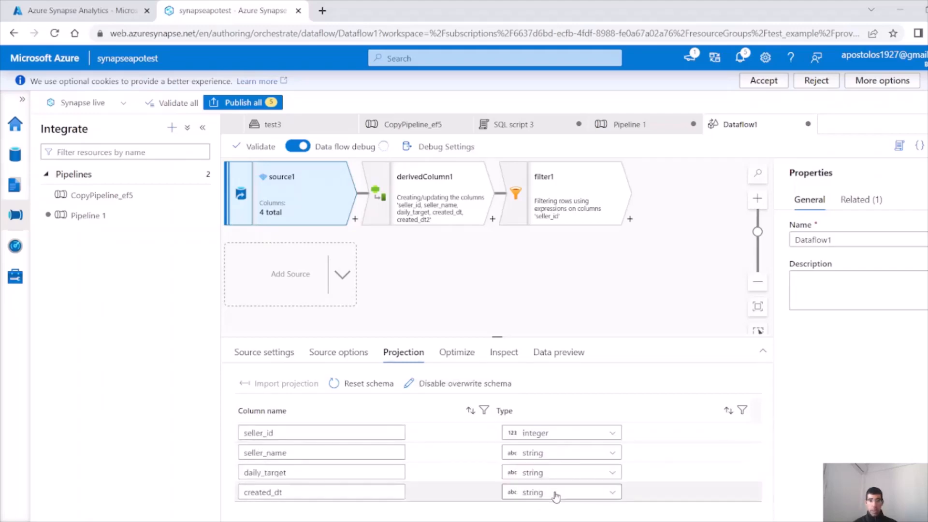
left_click(455, 268)
left_click(575, 198)
scroll(487, 485, "down", 1)
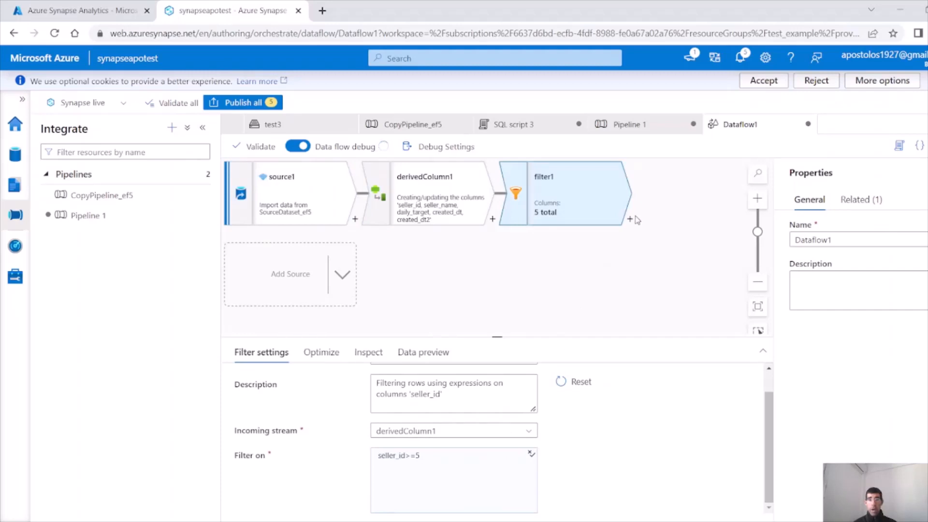
Add a Sink destination, sink1, after filter1 and switch to the Azure portal
left_click(630, 219)
scroll(700, 447, "down", 5)
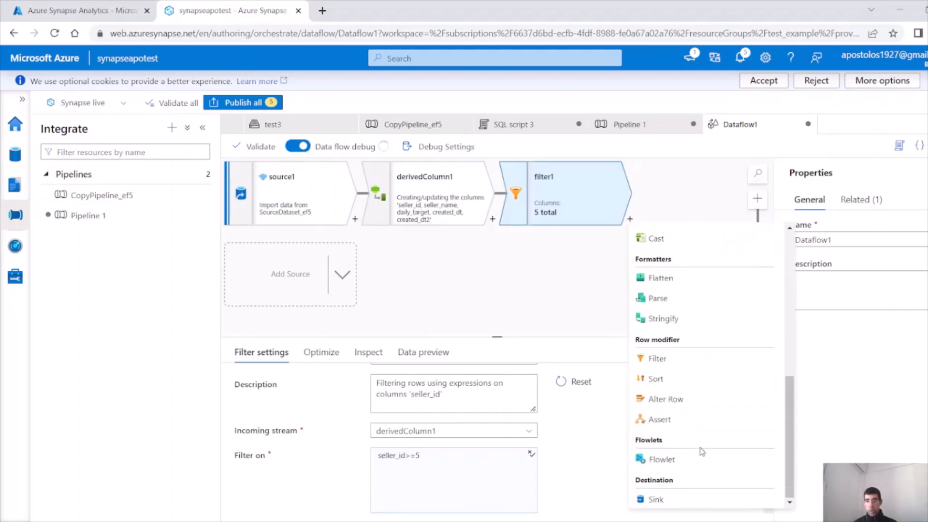
left_click(677, 498)
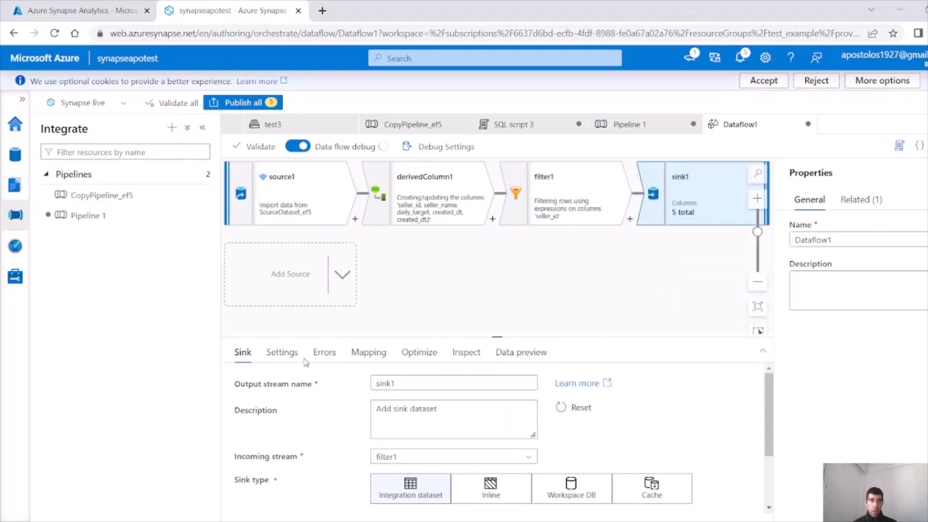
scroll(553, 423, "down", 2)
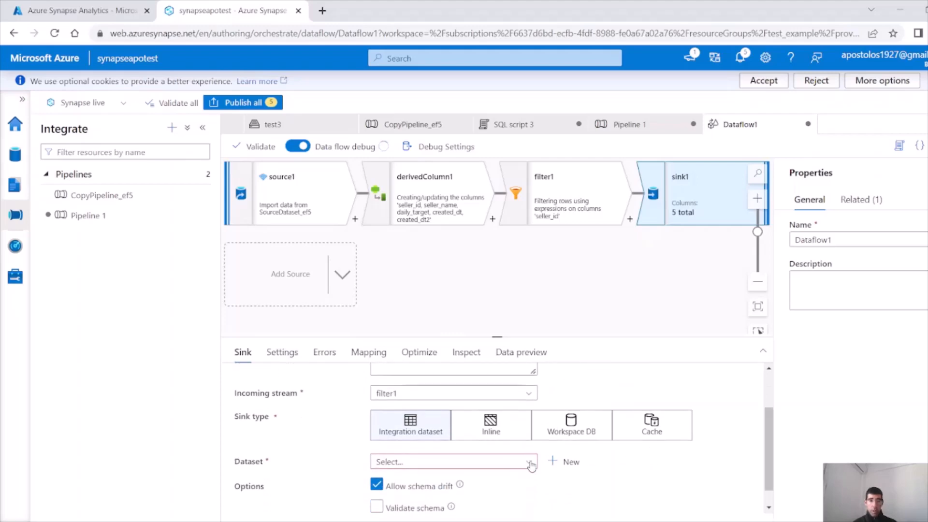
left_click(111, 12)
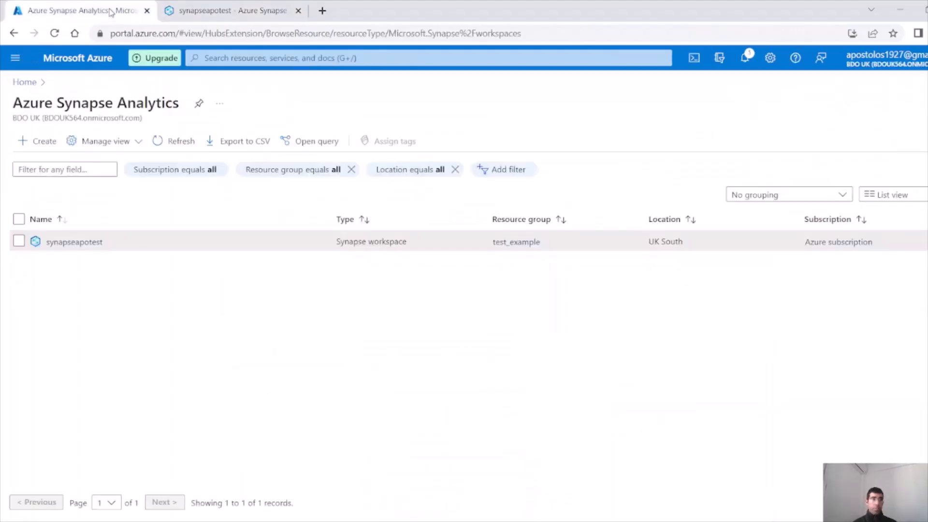
Create an empty sellers3 directory in examplevideo123's test2 container, then return to Synapse
left_click(24, 81)
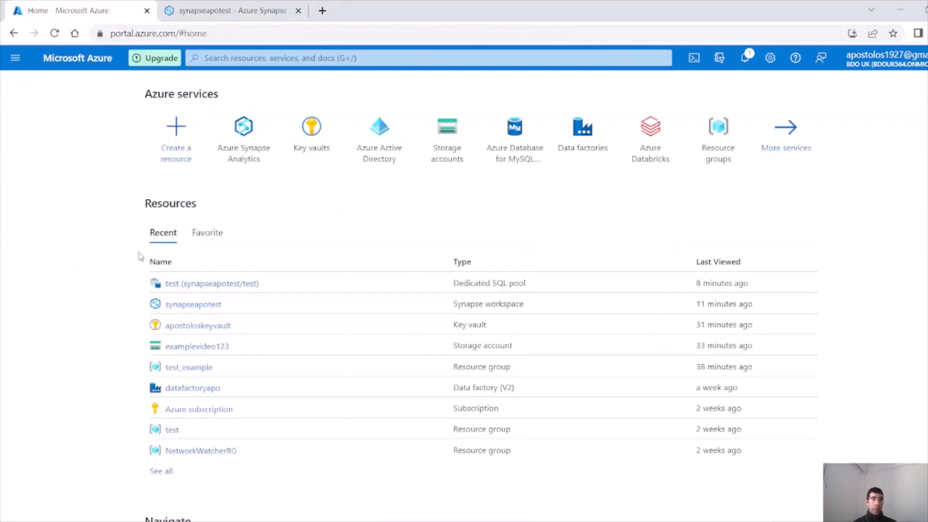
left_click(207, 347)
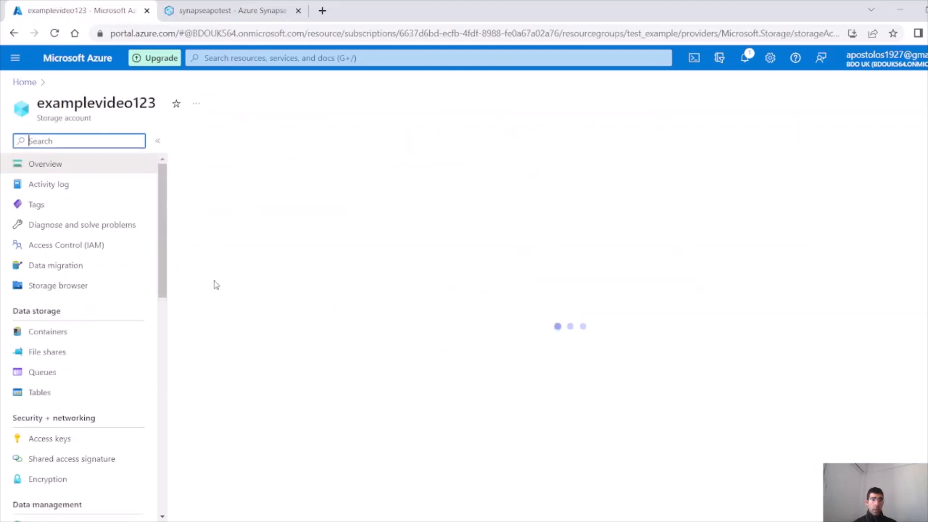
left_click(64, 353)
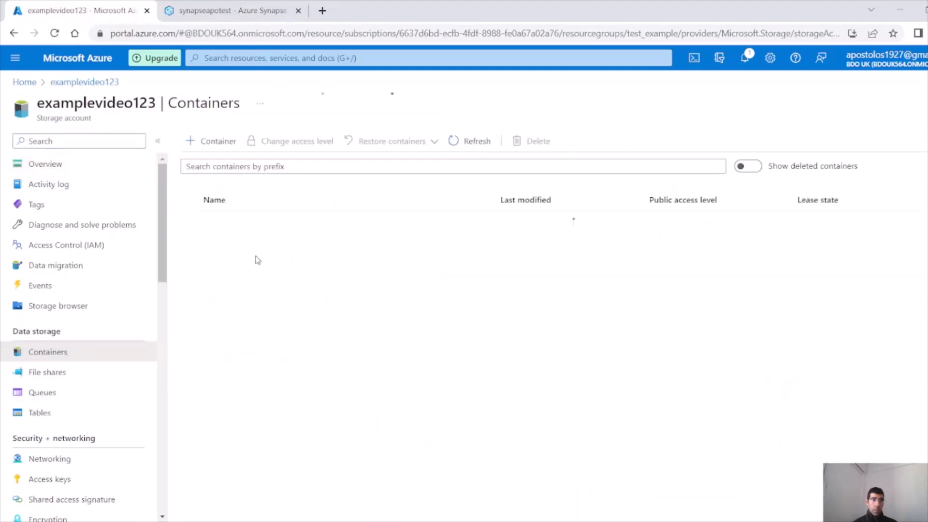
left_click(221, 263)
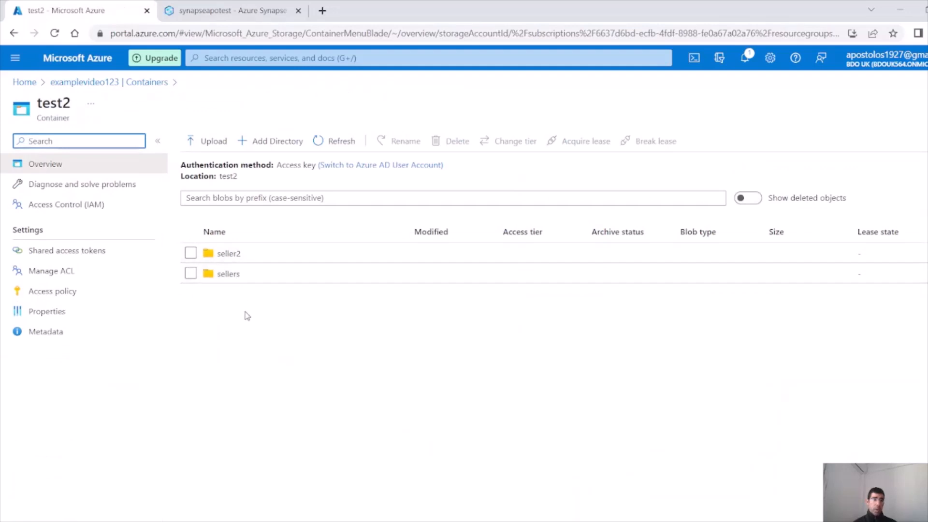
left_click(269, 141)
type("se")
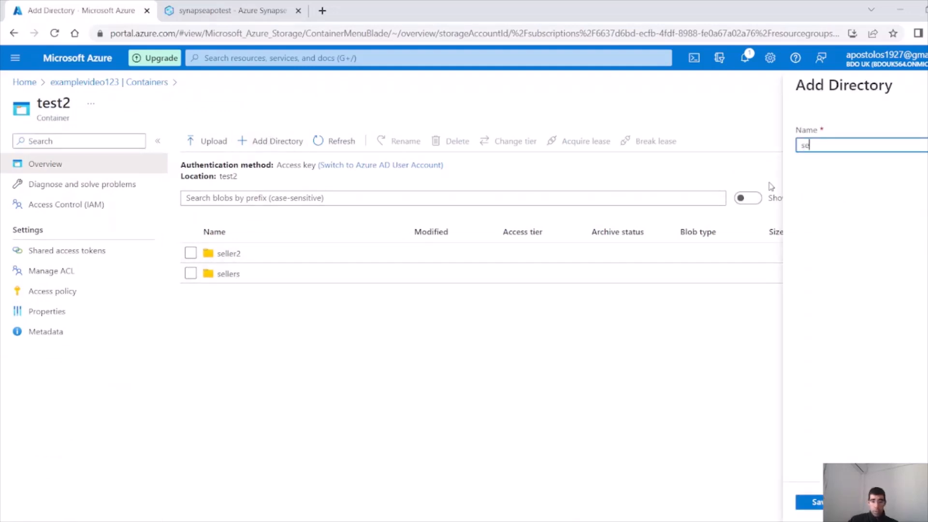
type("llers3")
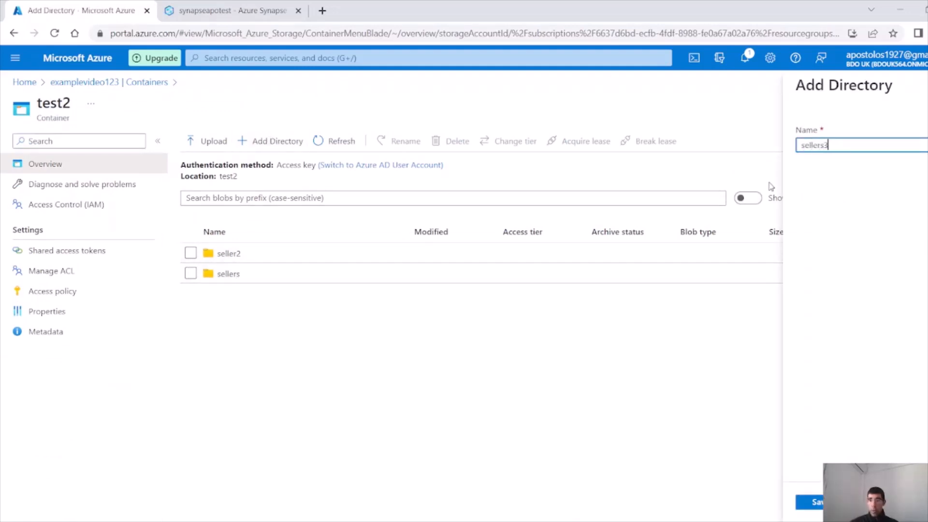
left_click(810, 502)
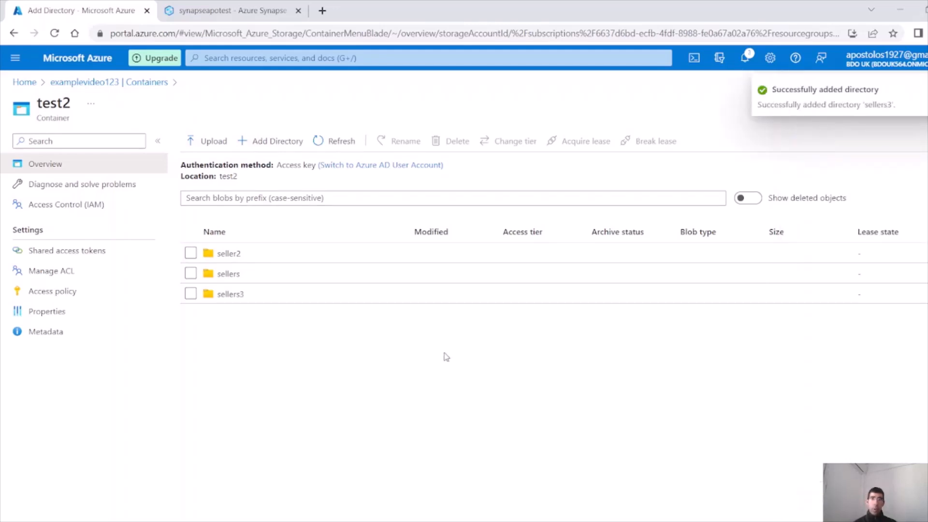
left_click(231, 293)
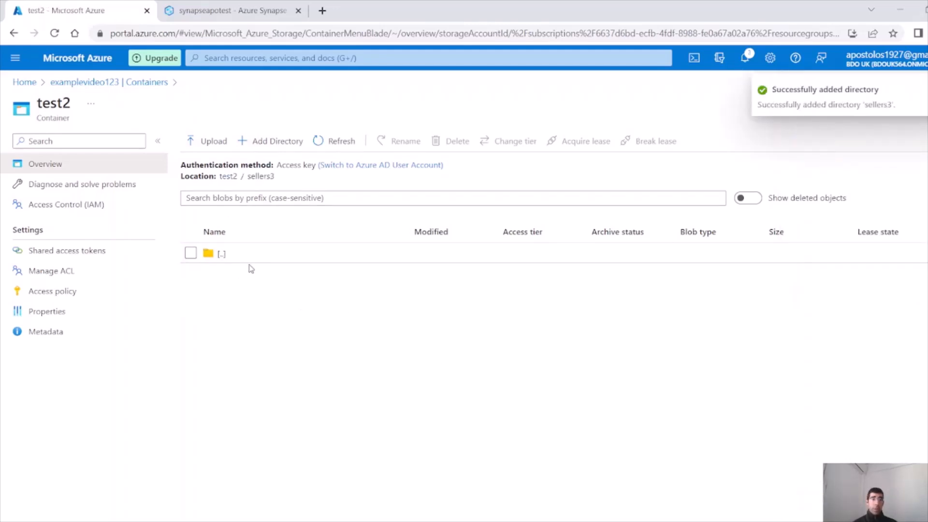
key("ctrl+Tab")
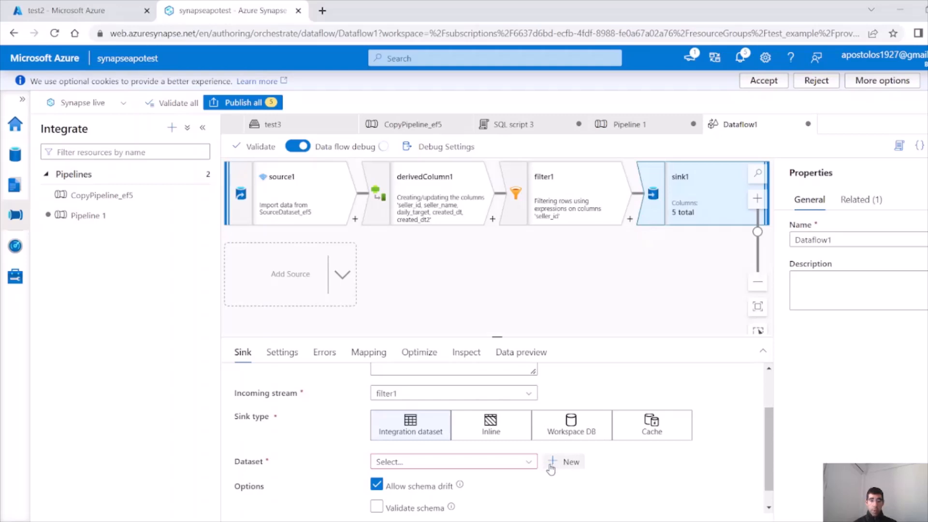
Try SourceDataset_ef5 as the sink dataset, then dismiss the dataset list
left_click(524, 465)
left_click(424, 499)
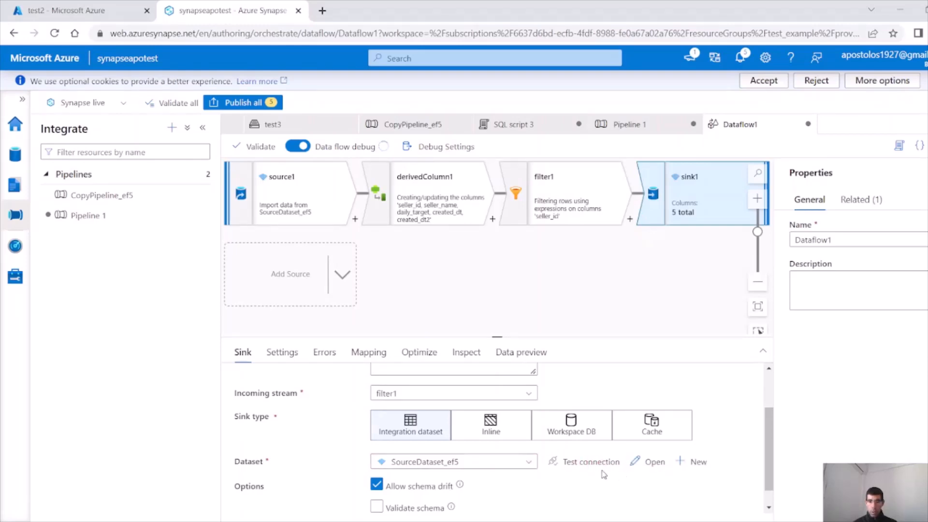
left_click(531, 467)
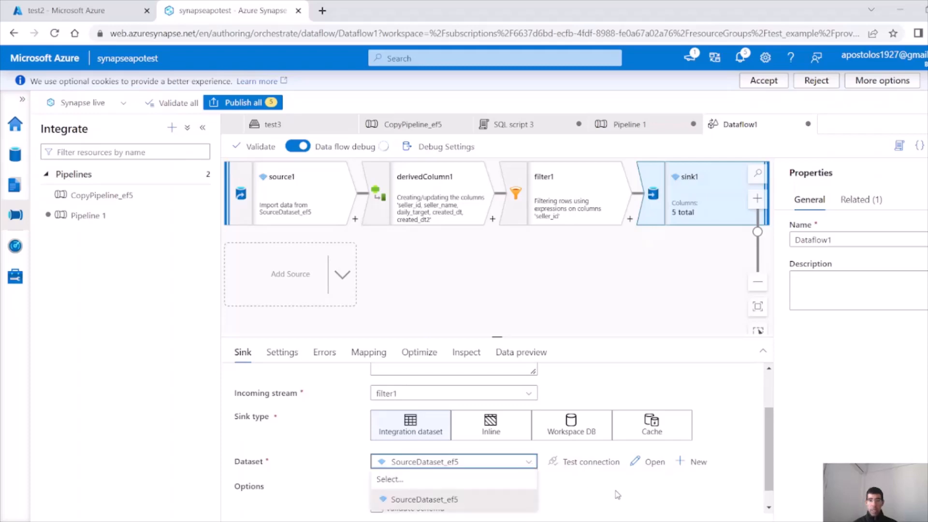
scroll(613, 493, "down", 1)
left_click(699, 463)
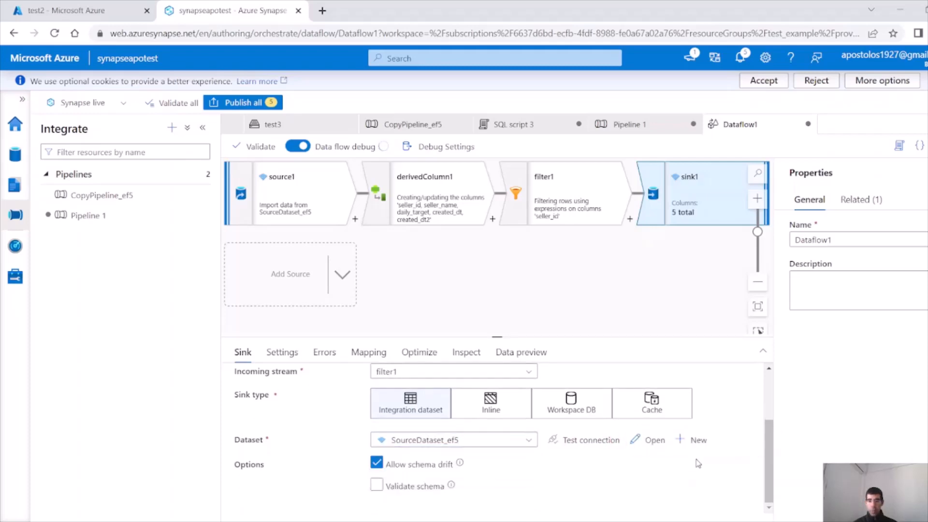
Start a new sink dataset using Azure Data Lake Storage Gen2 in Parquet format
left_click(696, 440)
left_click(762, 367)
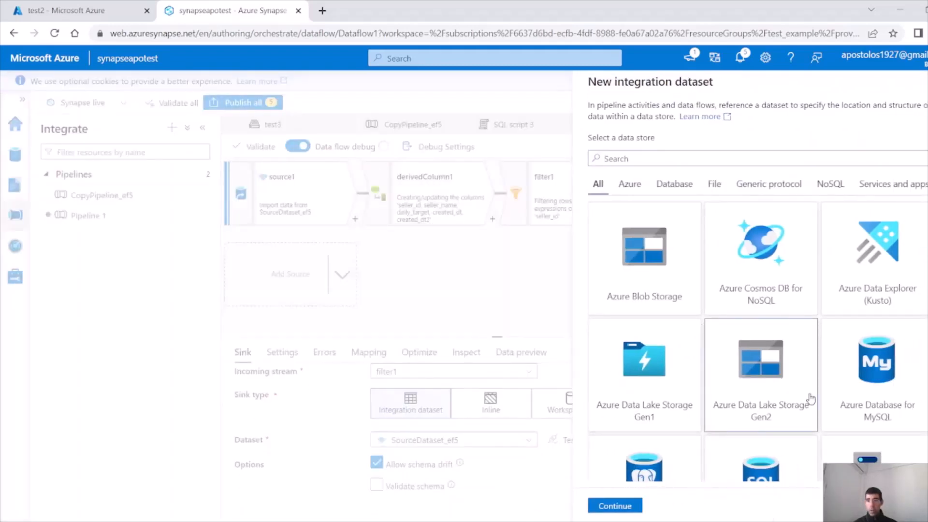
left_click(629, 507)
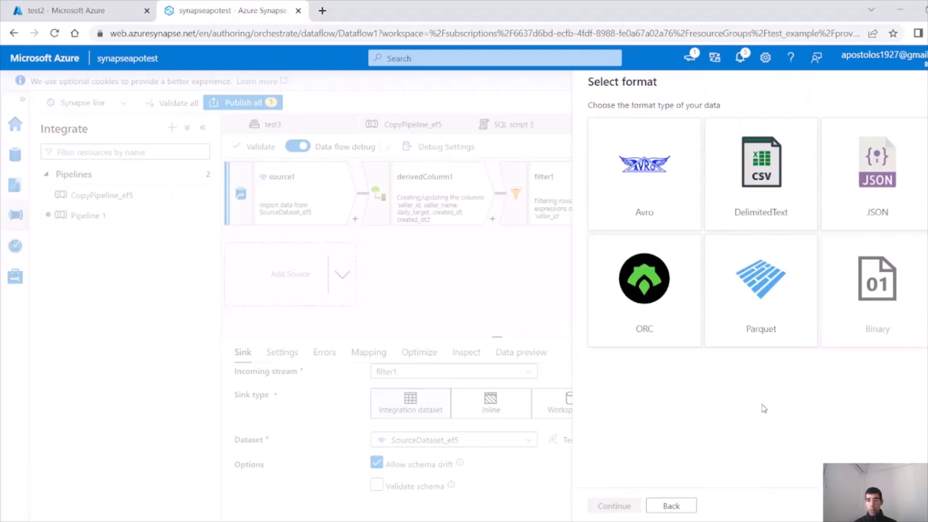
left_click(765, 301)
left_click(613, 505)
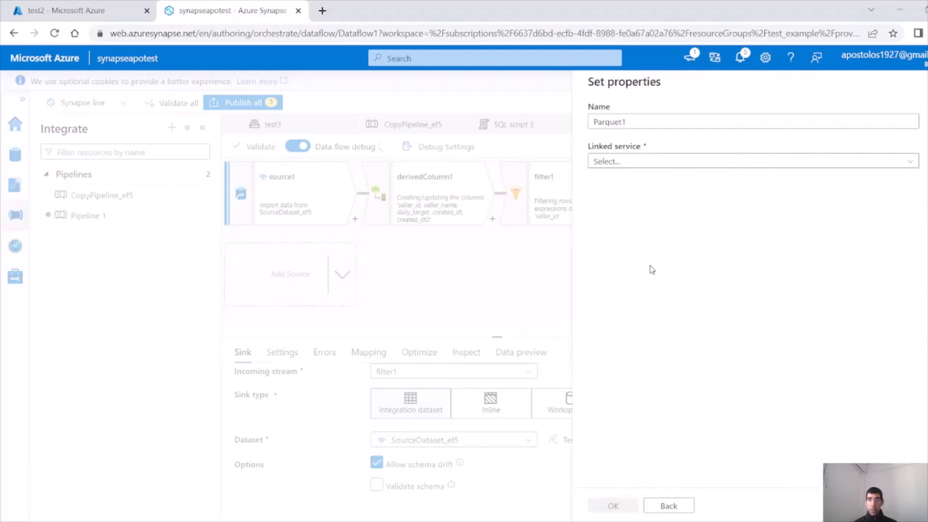
left_click(653, 502)
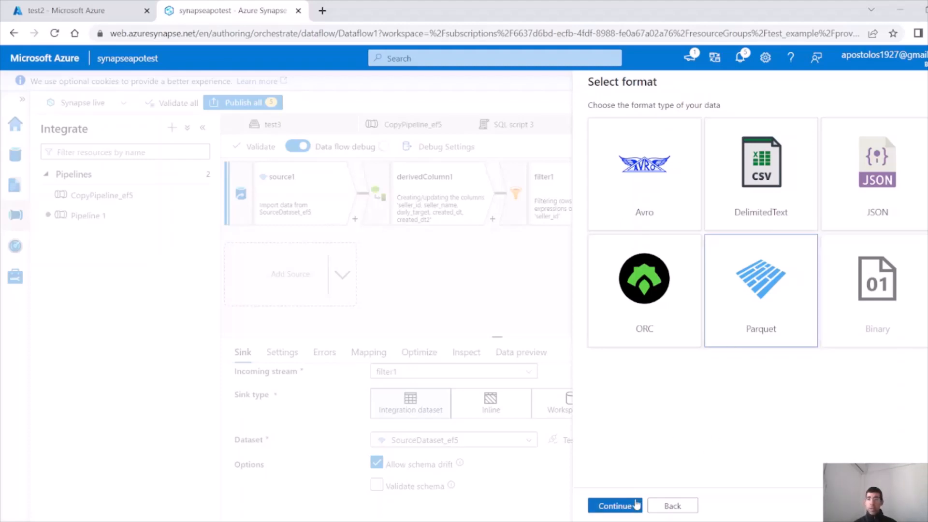
left_click(637, 505)
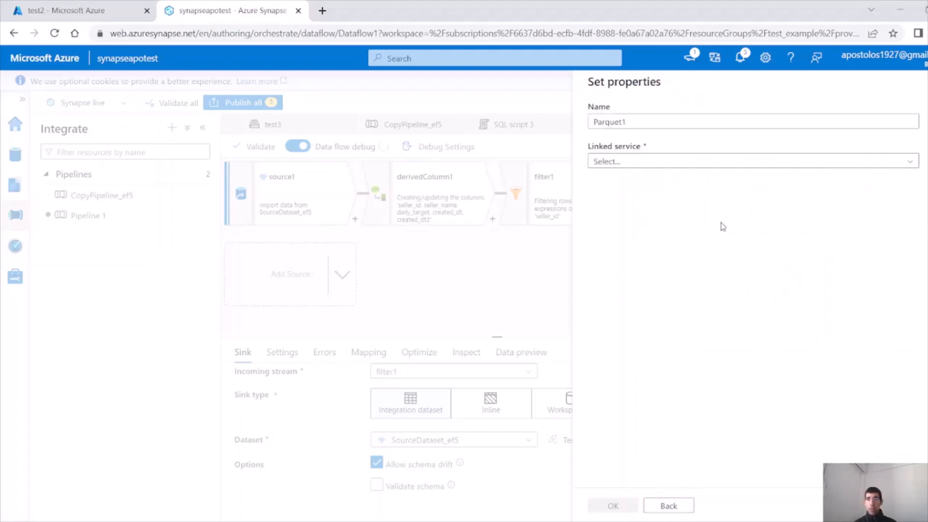
Point Parquet1 at WorkspaceDefaultStorage path test2/sellers3 and create the dataset
left_click(678, 163)
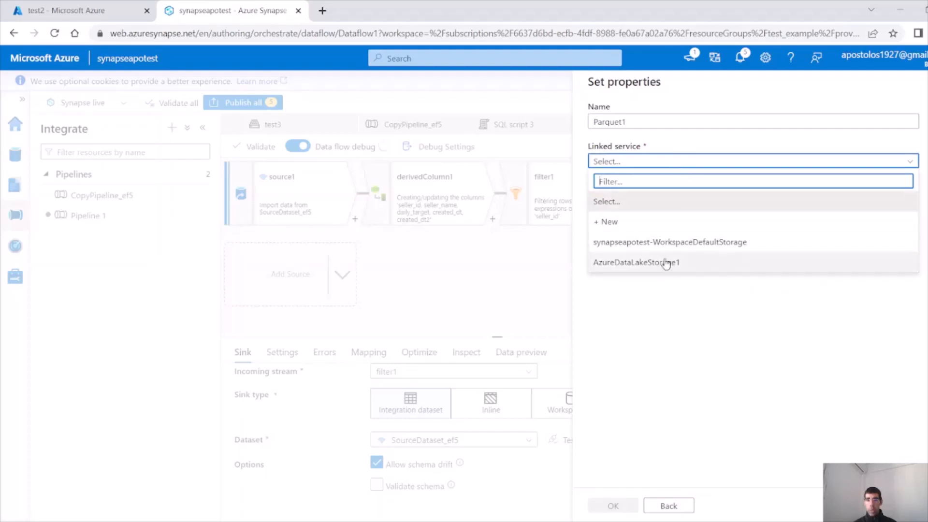
left_click(670, 241)
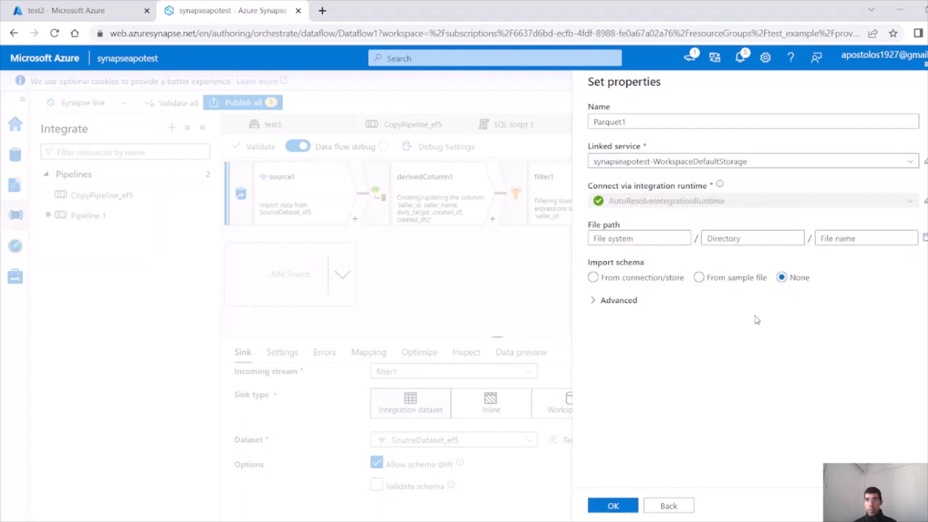
left_click(923, 238)
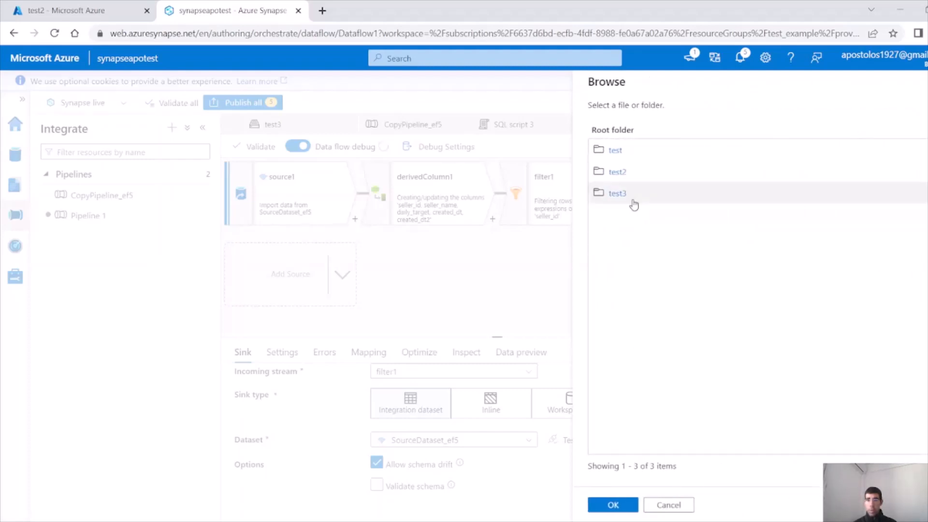
left_click(628, 173)
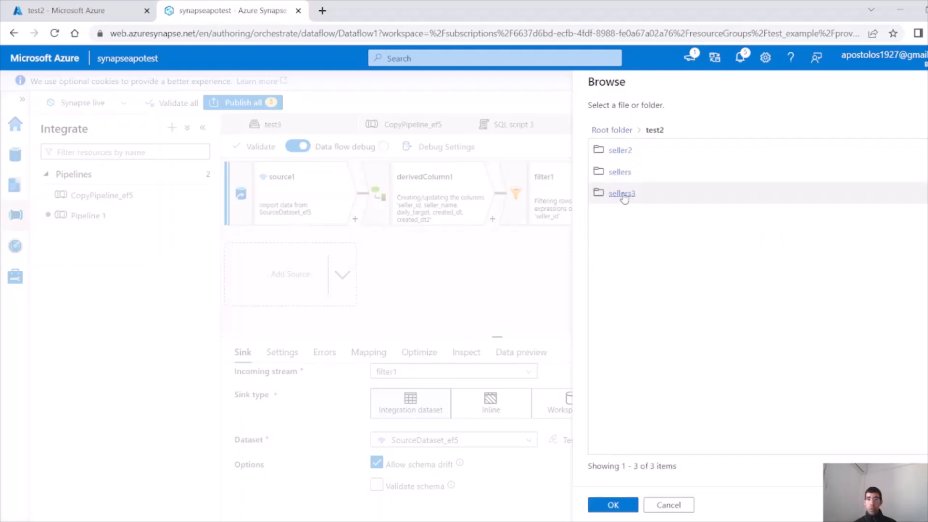
left_click(624, 194)
left_click(613, 505)
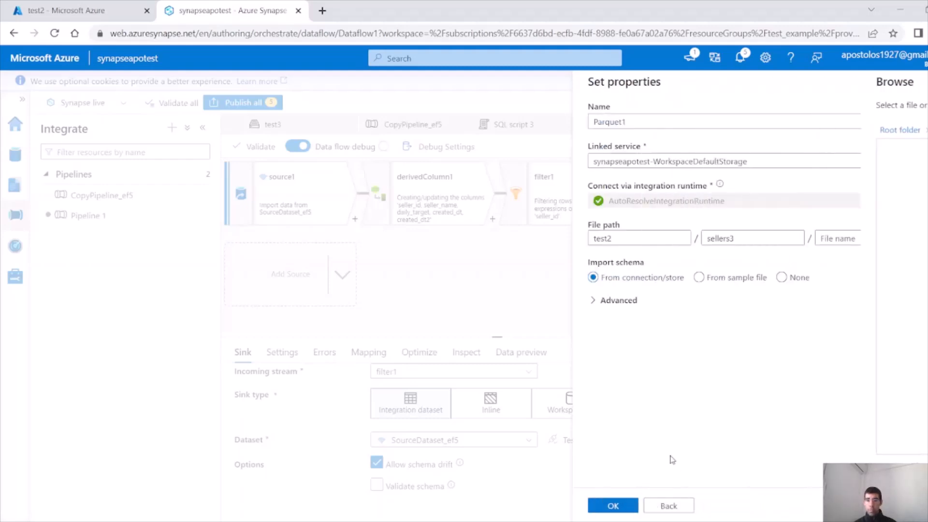
left_click(621, 507)
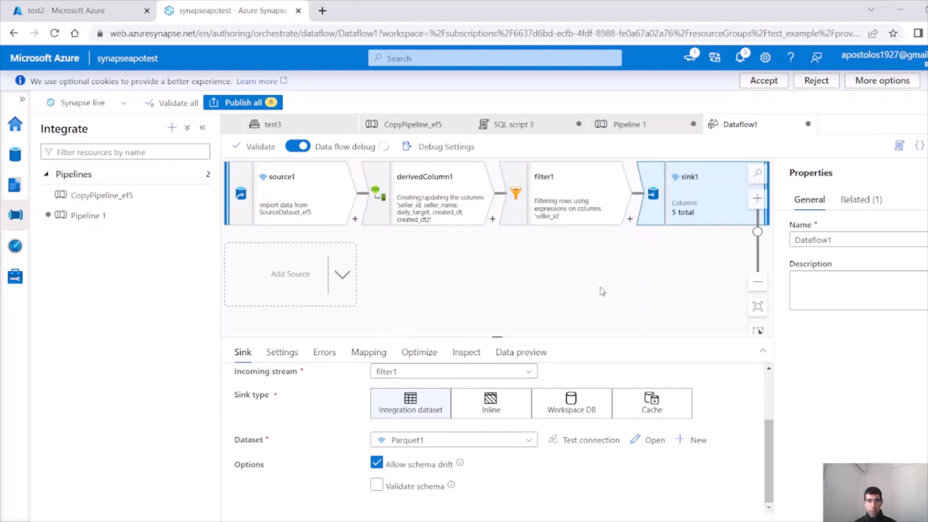
Validate Dataflow1 and close the validation results
left_click(573, 281)
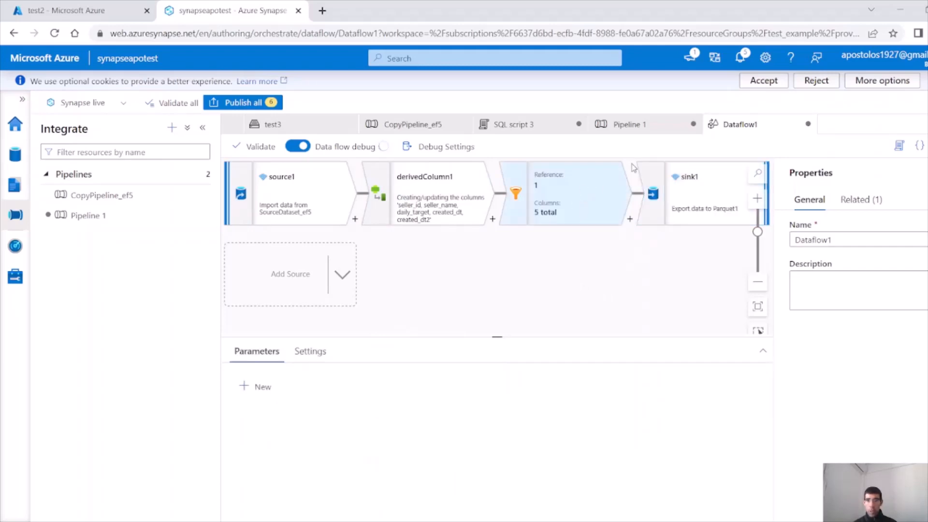
left_click_drag(804, 131, 641, 131)
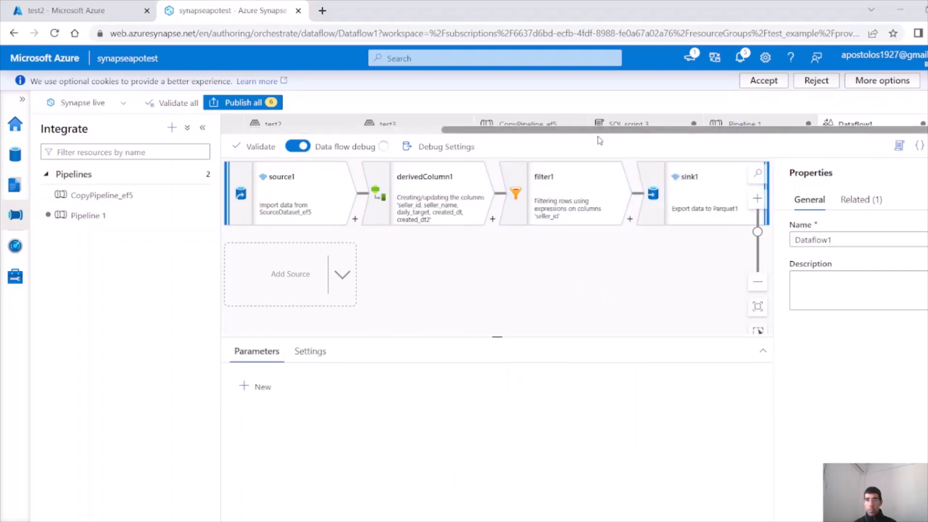
left_click(250, 149)
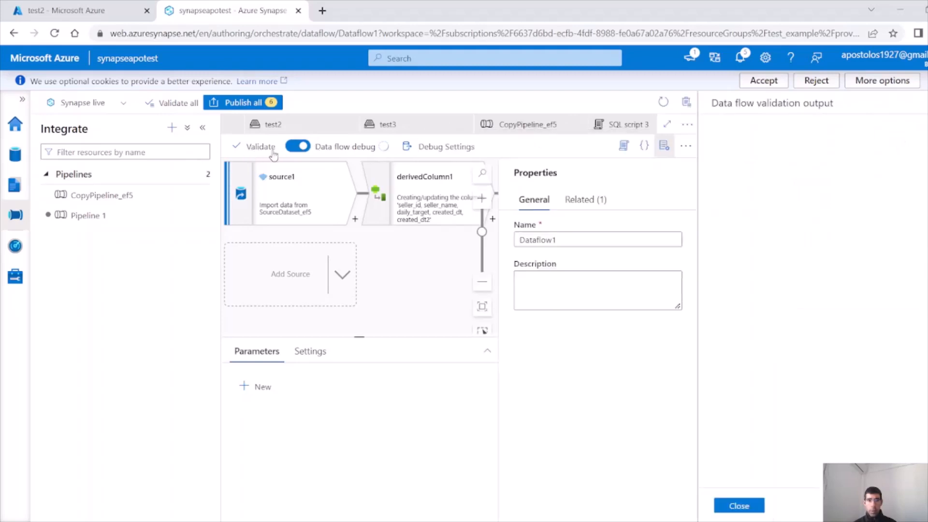
left_click(737, 504)
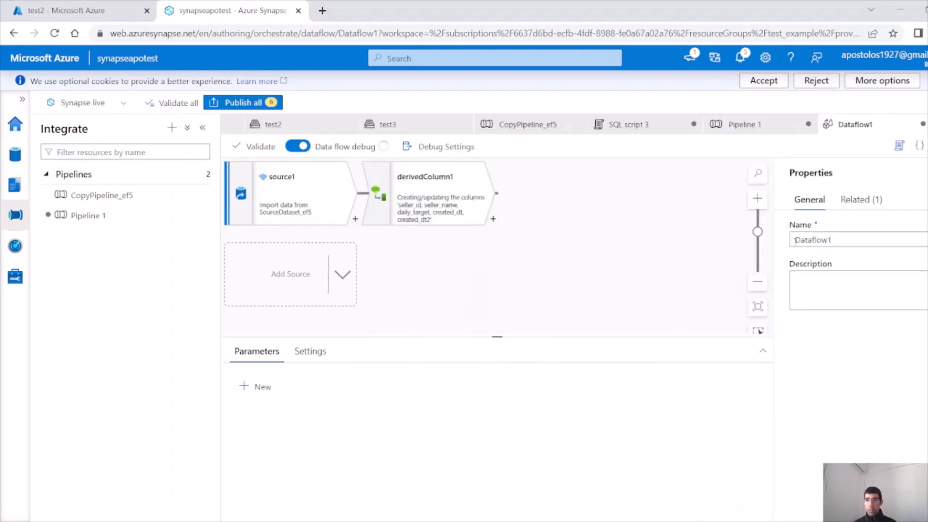
Start a debug run of Pipeline 1 once the data flow debug cluster is ready
left_click(744, 124)
left_click(673, 219)
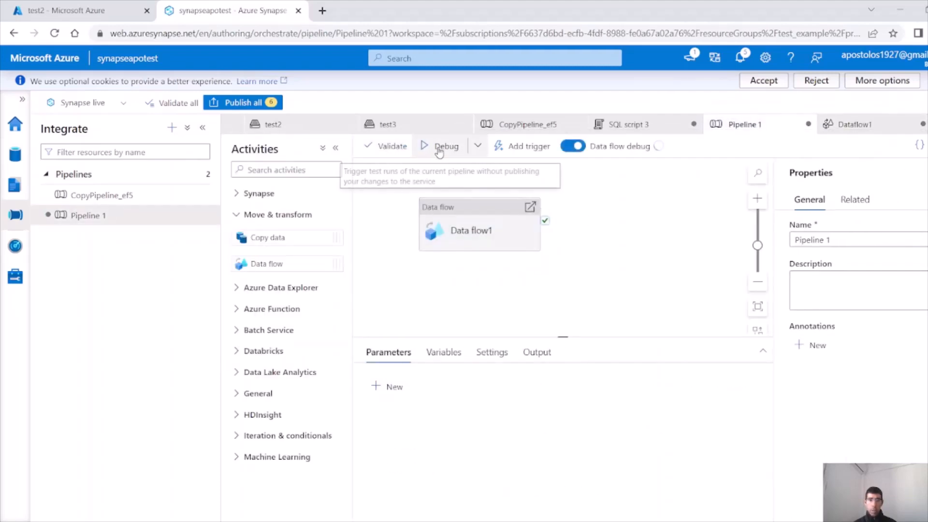
left_click(477, 146)
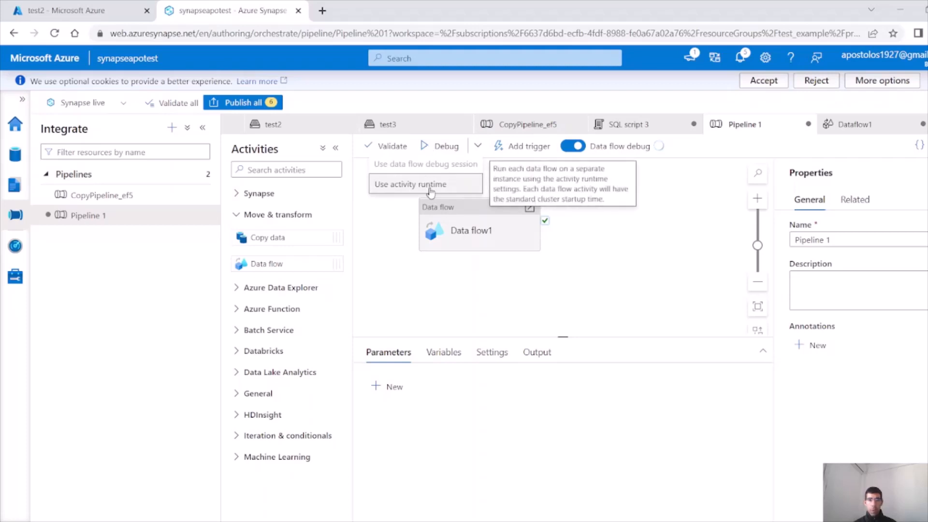
left_click(584, 196)
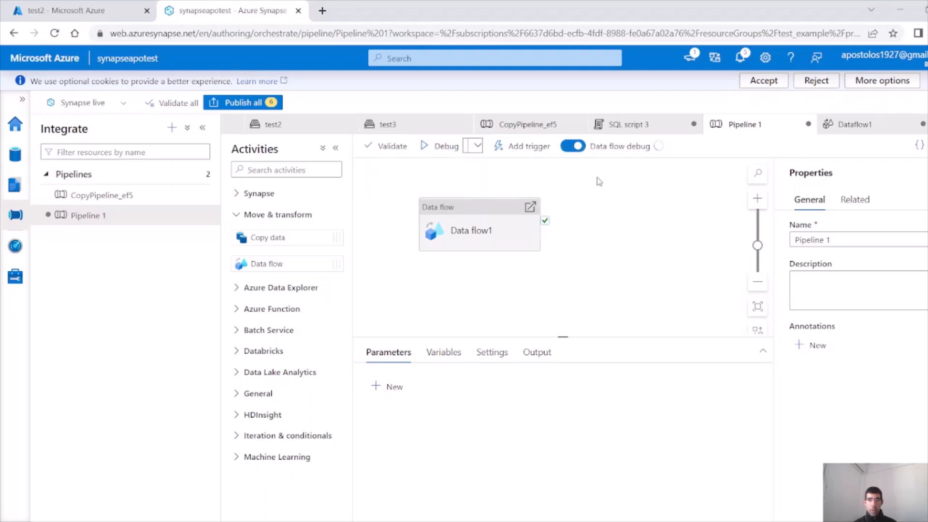
mouse_move(660, 148)
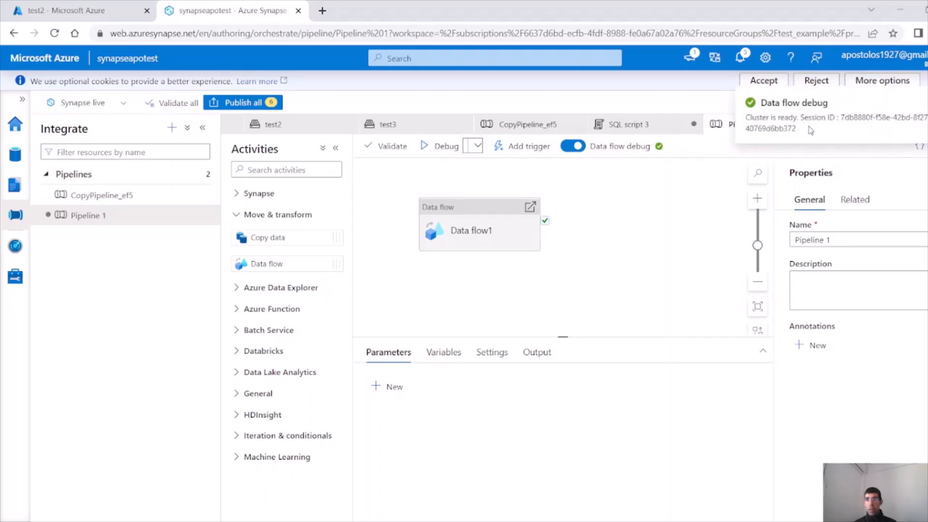
left_click_drag(811, 130, 743, 121)
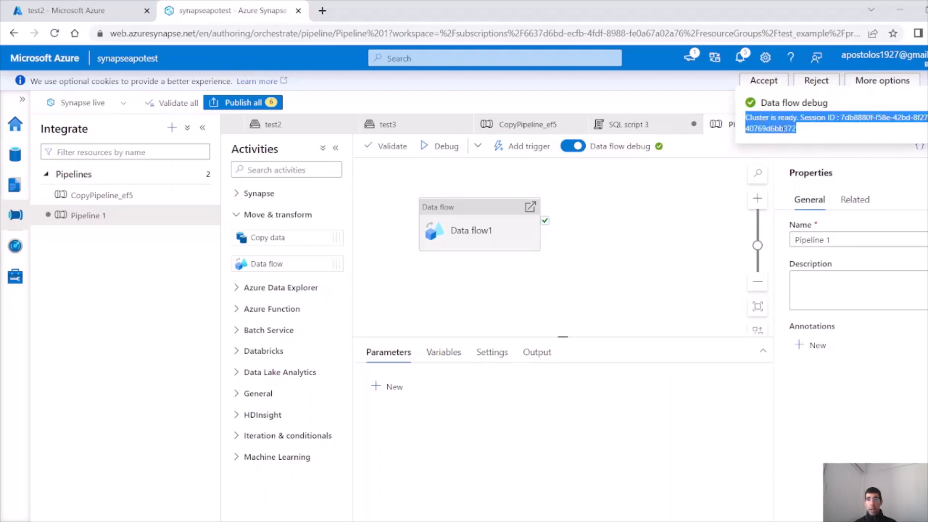
left_click(440, 146)
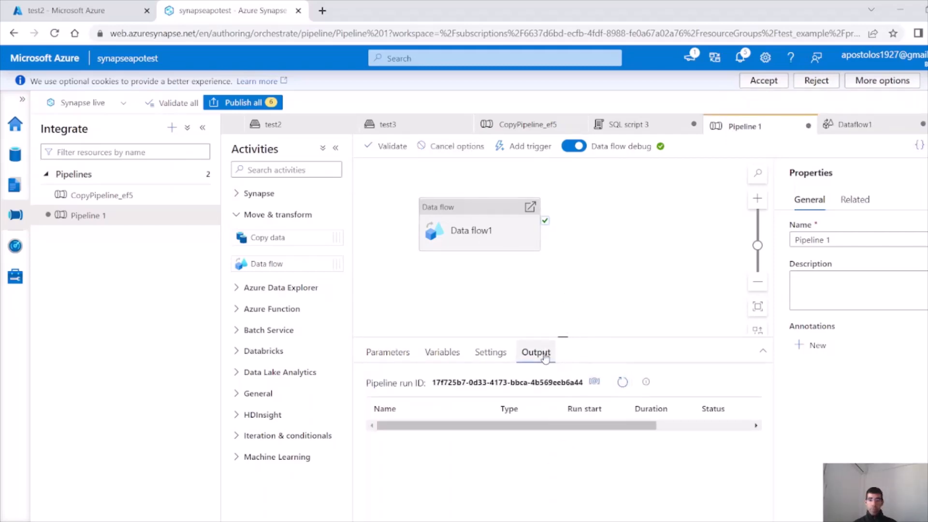
Refresh the Output pane until the Pipeline 1 debug run succeeds in 00:01:36
left_click(622, 382)
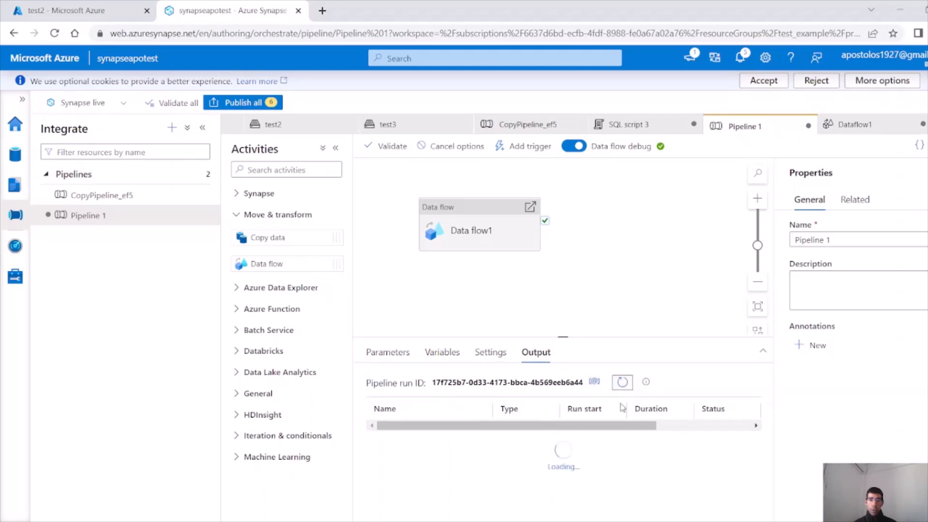
left_click_drag(555, 449, 651, 453)
left_click(625, 383)
left_click(623, 386)
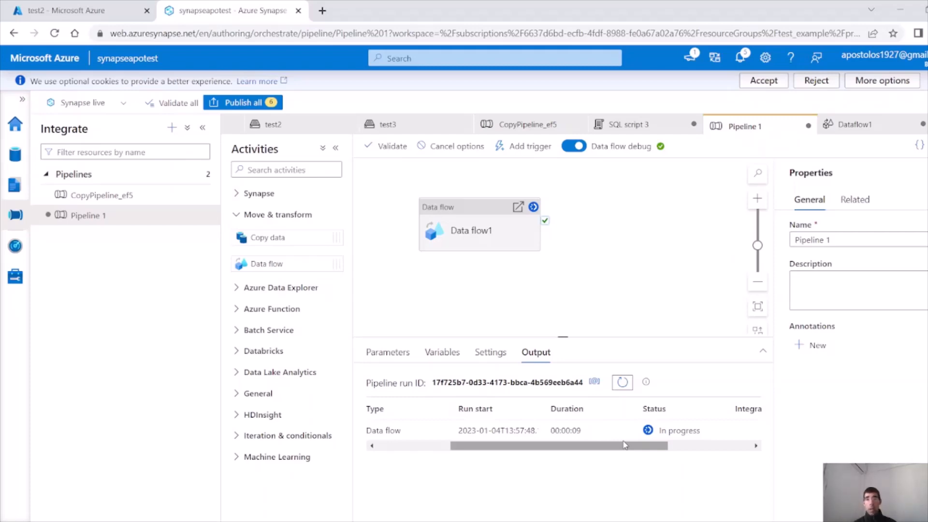
left_click(629, 388)
left_click(630, 389)
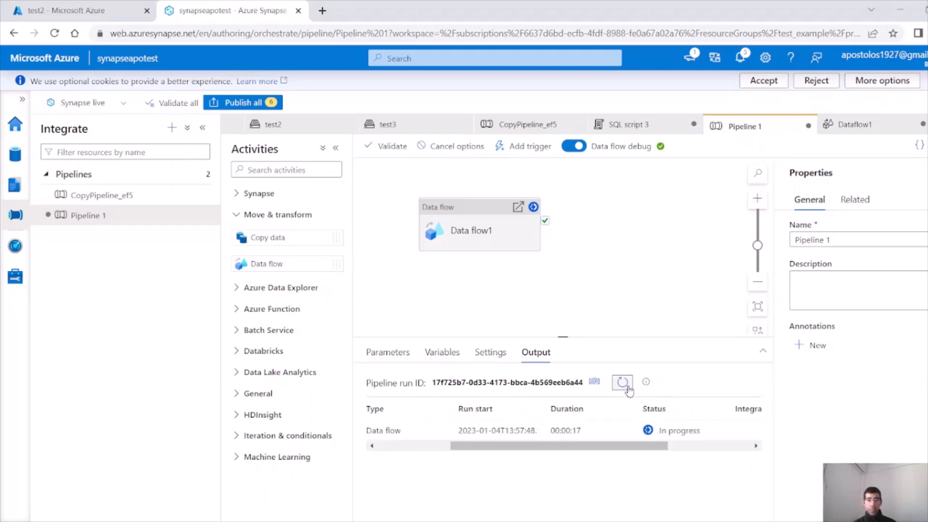
left_click(629, 389)
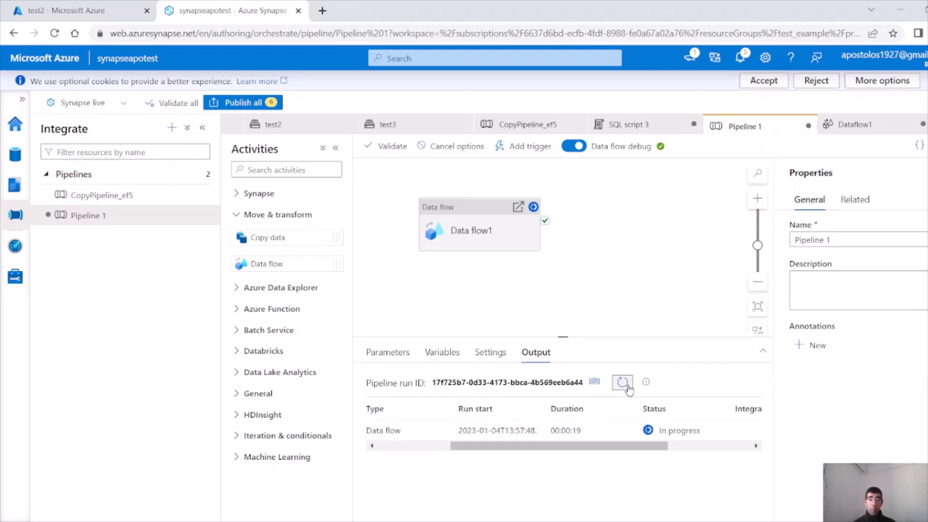
left_click(626, 386)
left_click(622, 383)
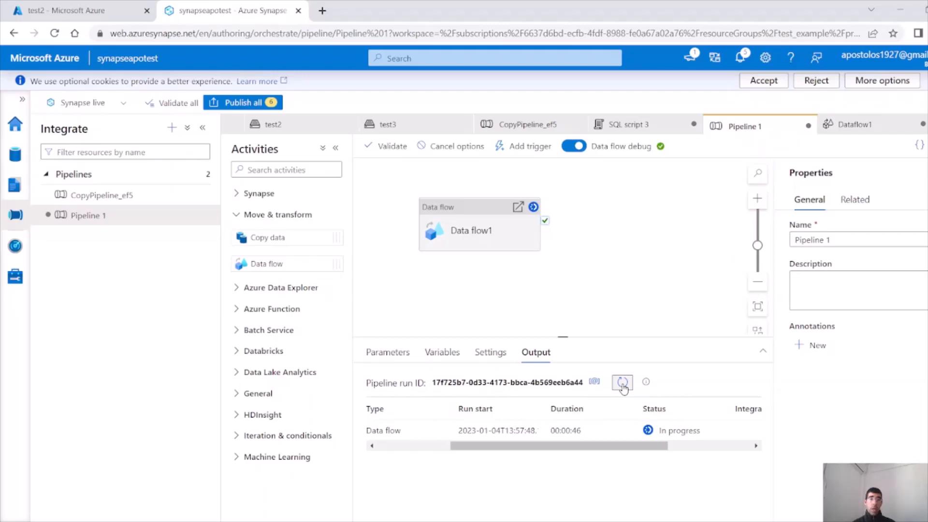
left_click(623, 384)
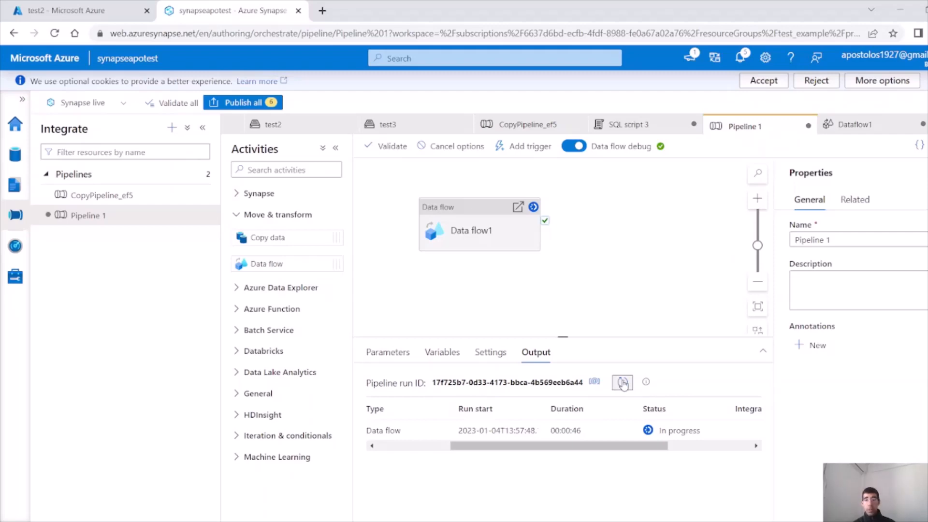
left_click(623, 384)
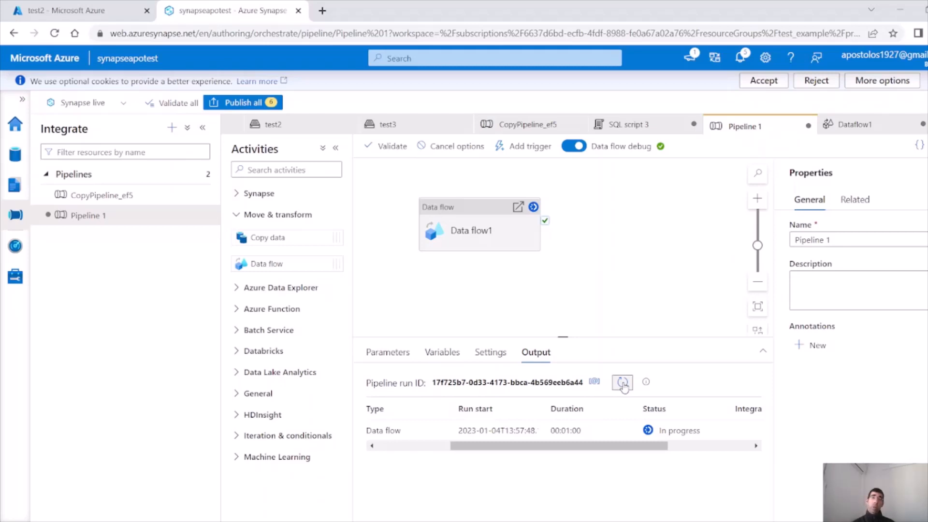
left_click(623, 383)
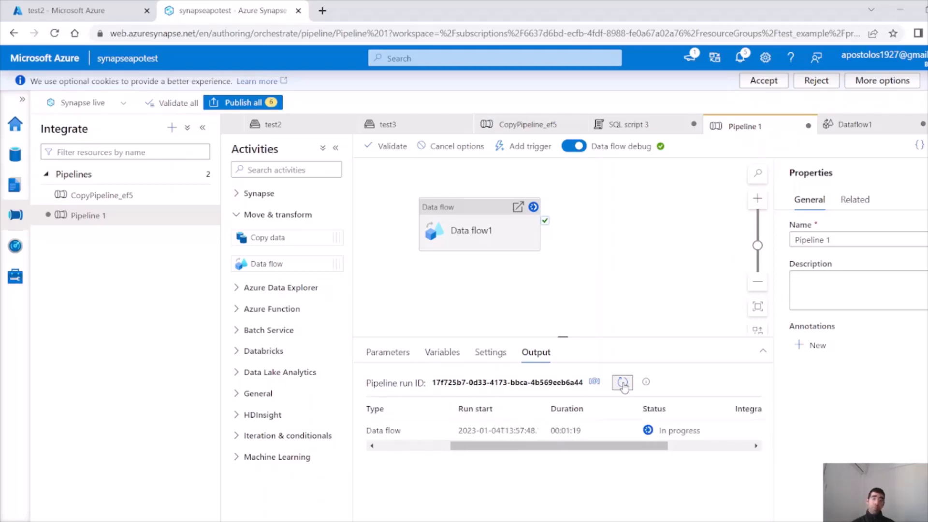
left_click(623, 383)
left_click(623, 384)
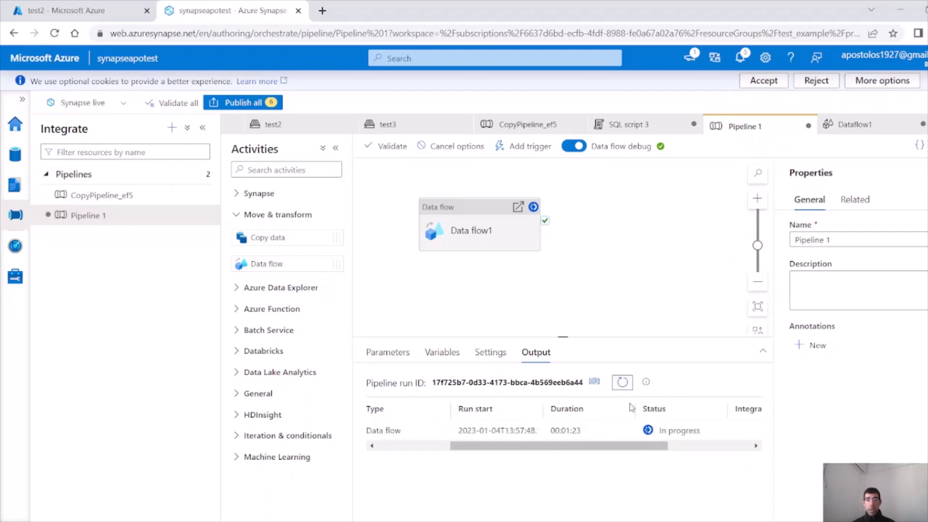
left_click(624, 385)
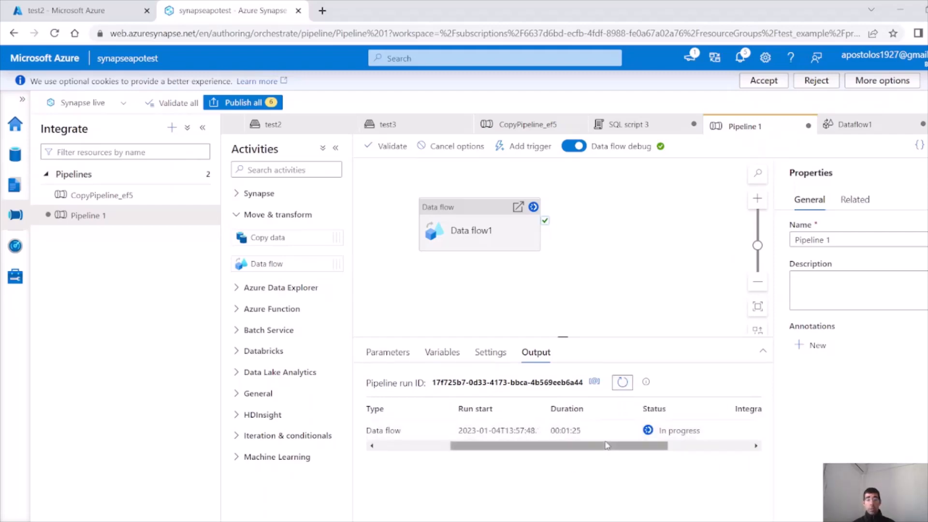
left_click_drag(607, 446, 627, 446)
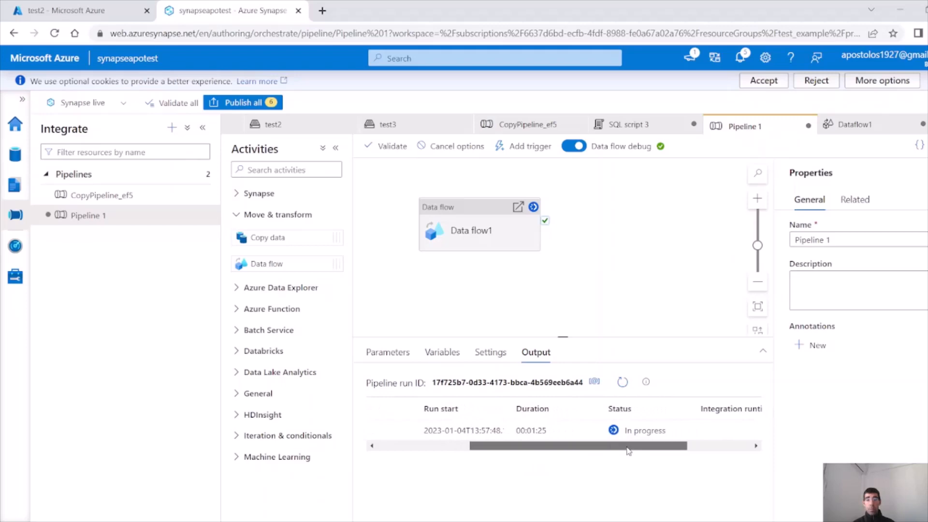
left_click(622, 383)
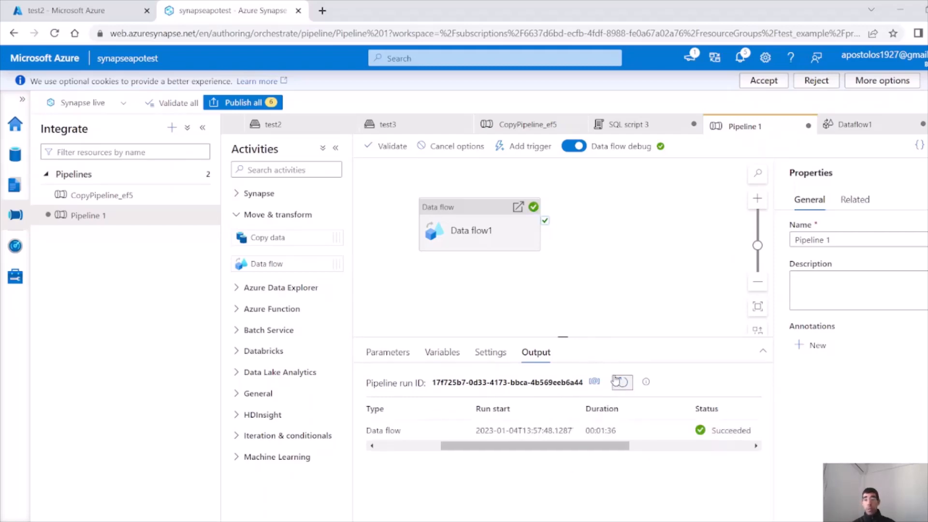
scroll(580, 423, "right", 3)
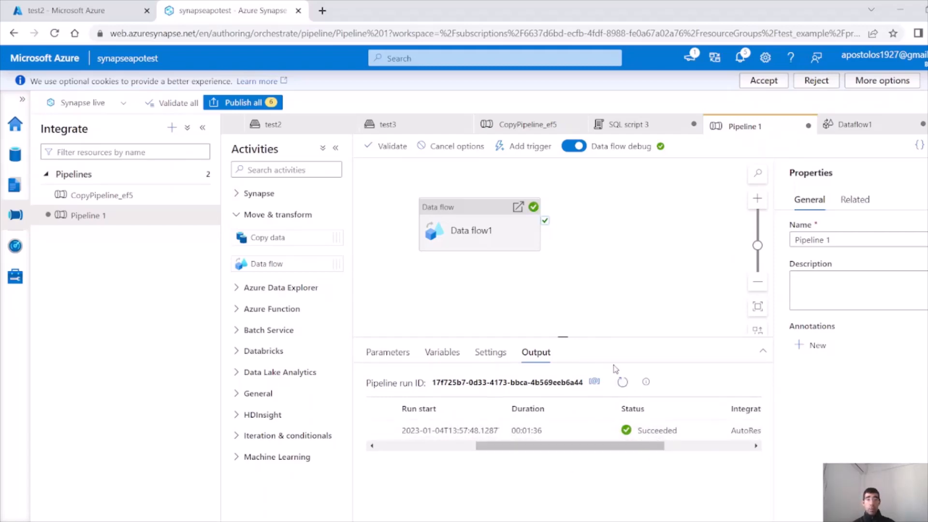
Refresh test2 in the Azure portal to confirm the part file and _SUCCESS output
left_click(63, 10)
left_click(328, 141)
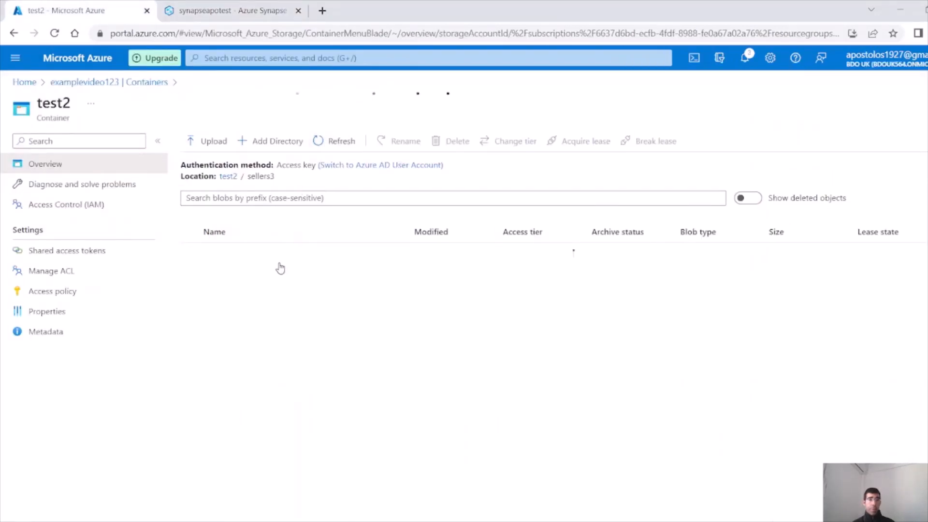
left_click(225, 11)
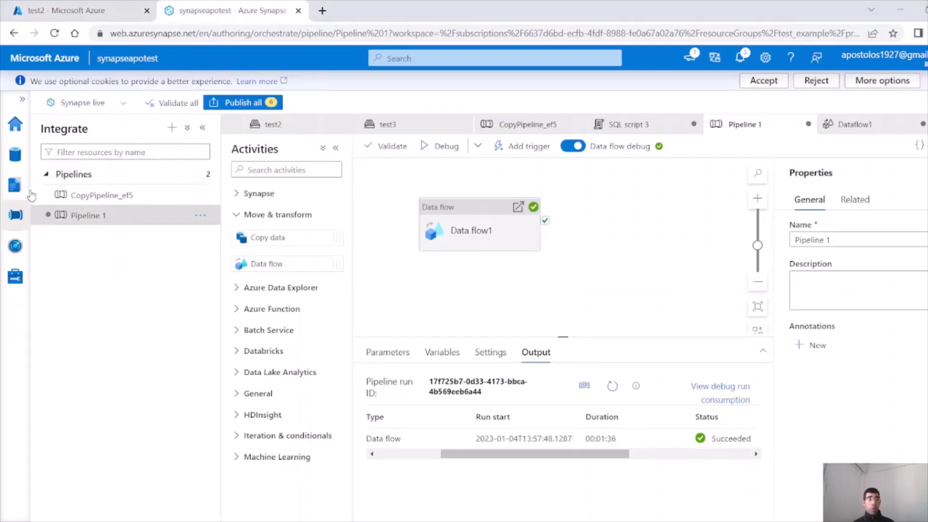
Generate and run a Select TOP 100 rows Parquet query on test2/sellers3
left_click(15, 154)
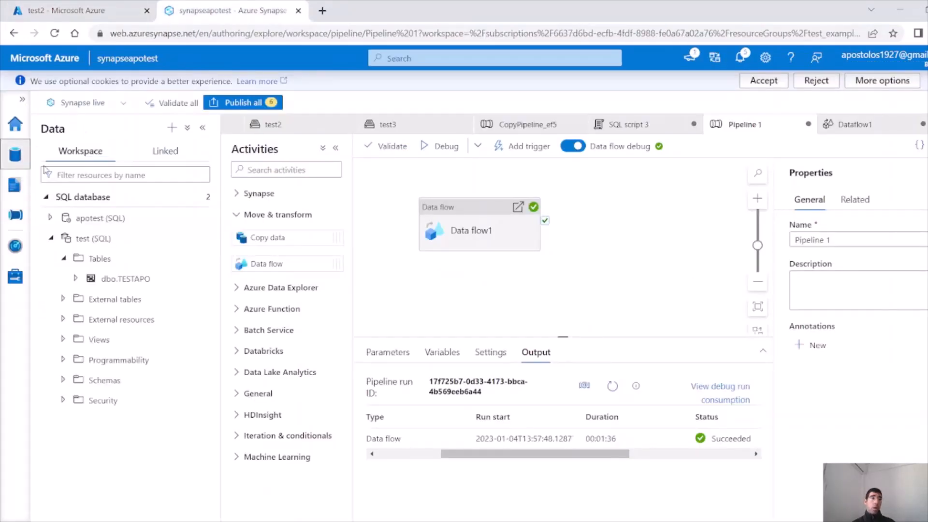
left_click(160, 160)
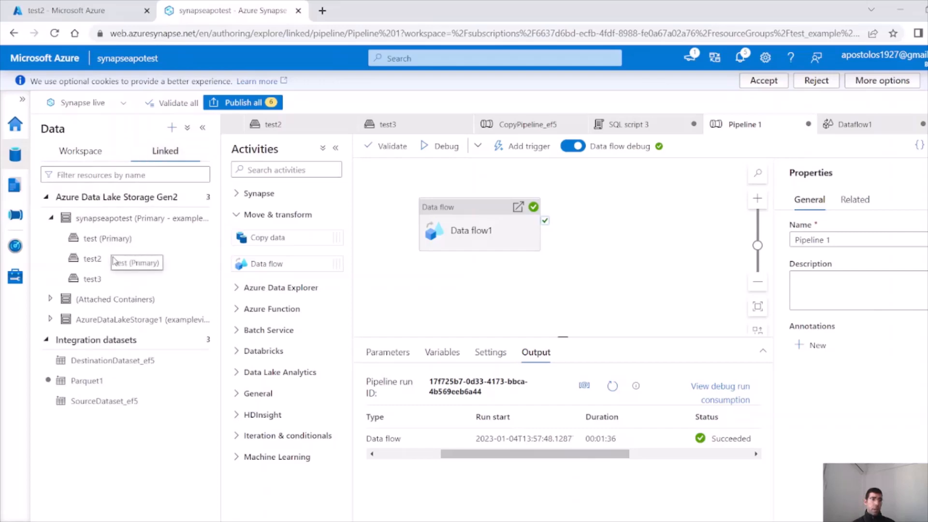
left_click(114, 261)
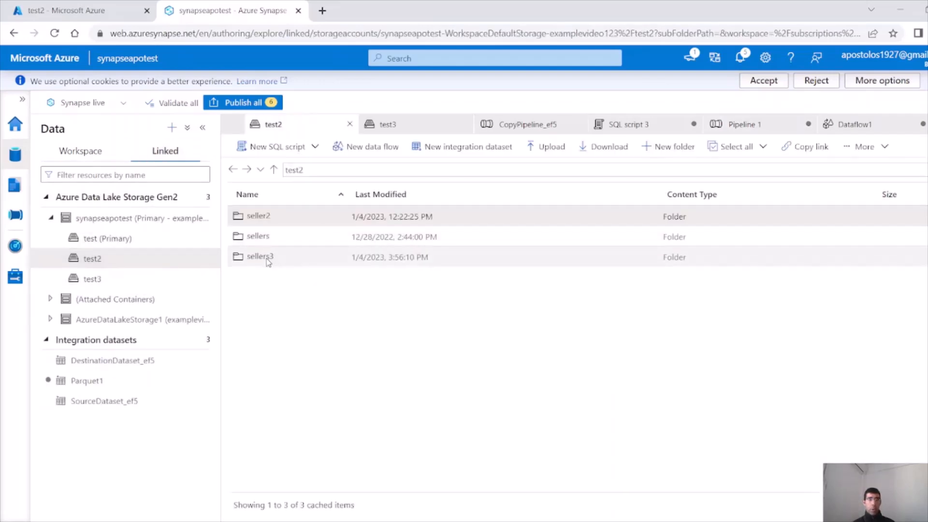
right_click(271, 261)
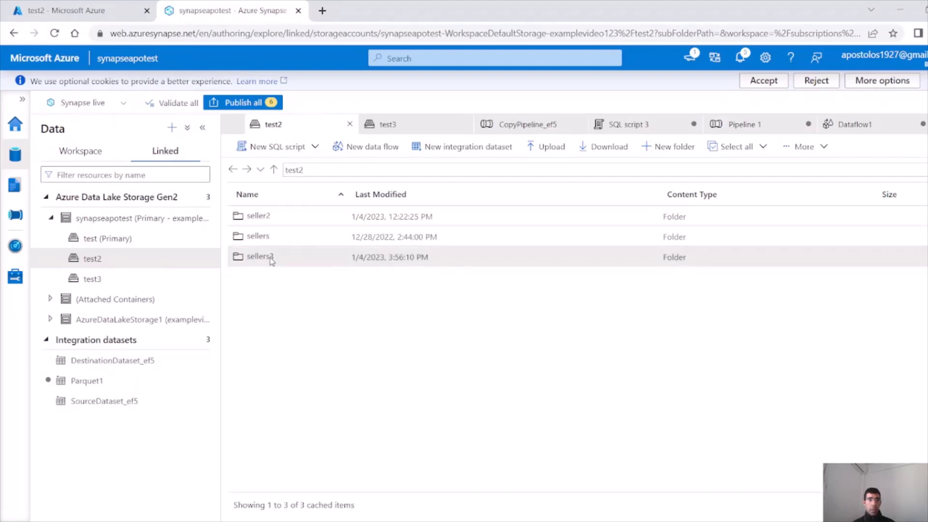
mouse_move(278, 265)
left_click(423, 267)
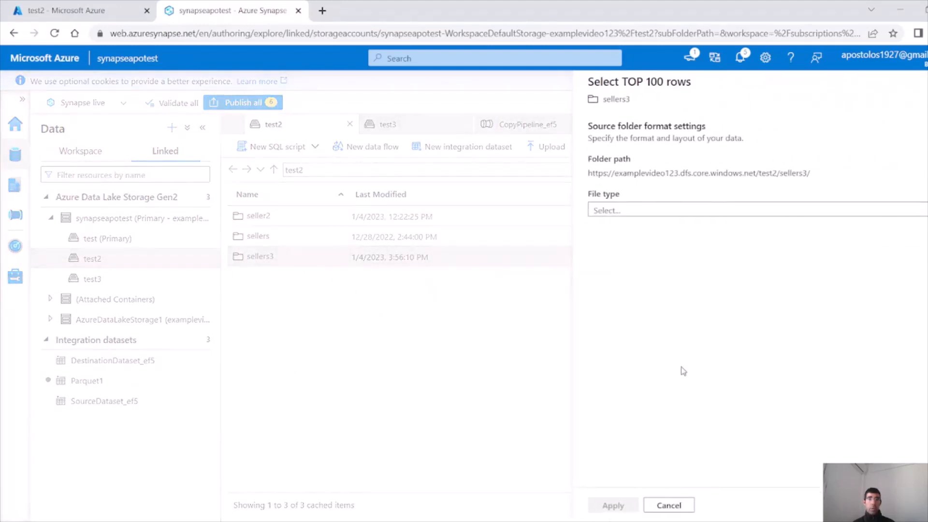
left_click(711, 209)
left_click(633, 236)
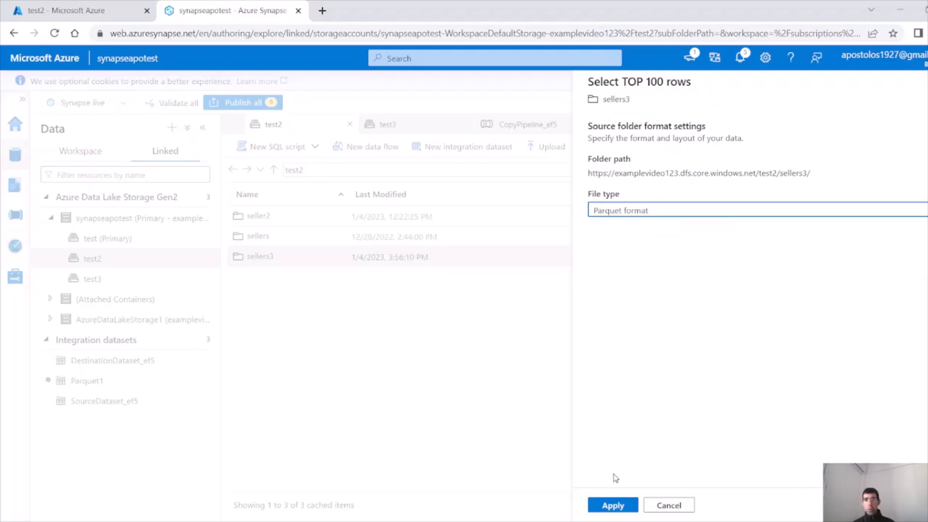
left_click(613, 505)
key("ctrl+a")
key("shift+Return")
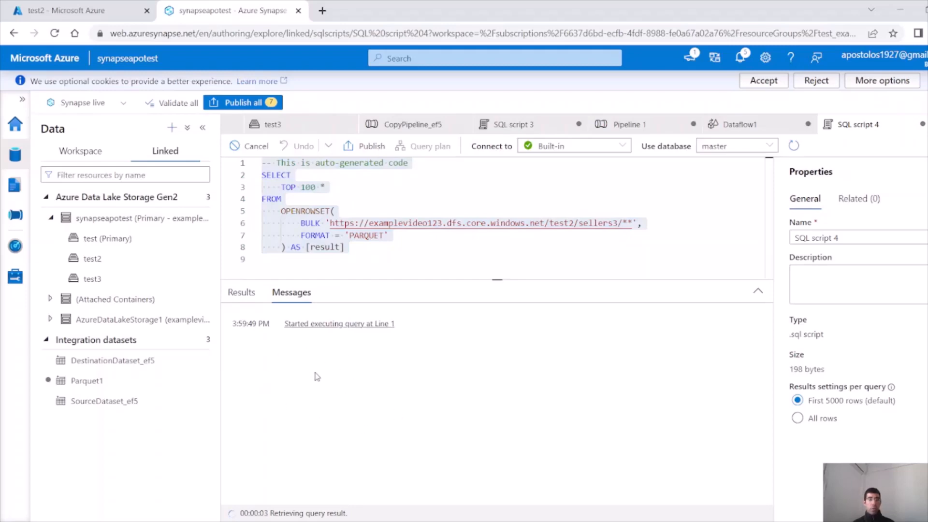
Highlight the result rows for seller_5 through seller_9
left_click_drag(269, 391, 269, 476)
left_click(269, 459)
left_click_drag(251, 392, 262, 473)
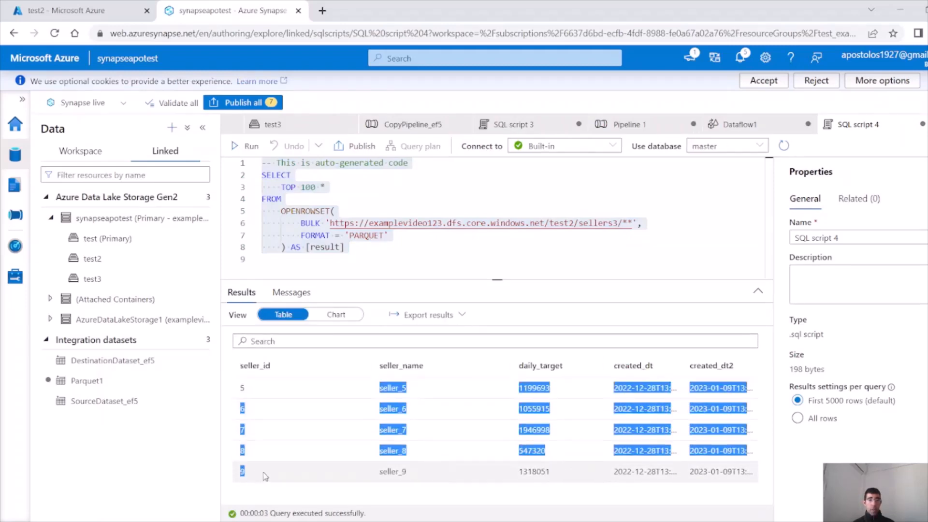
left_click(258, 393)
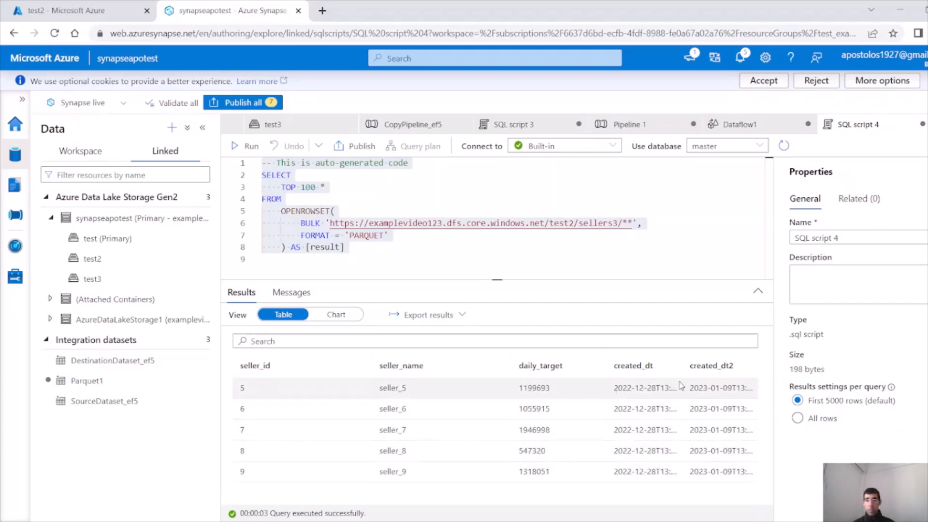
left_click_drag(684, 387, 741, 461)
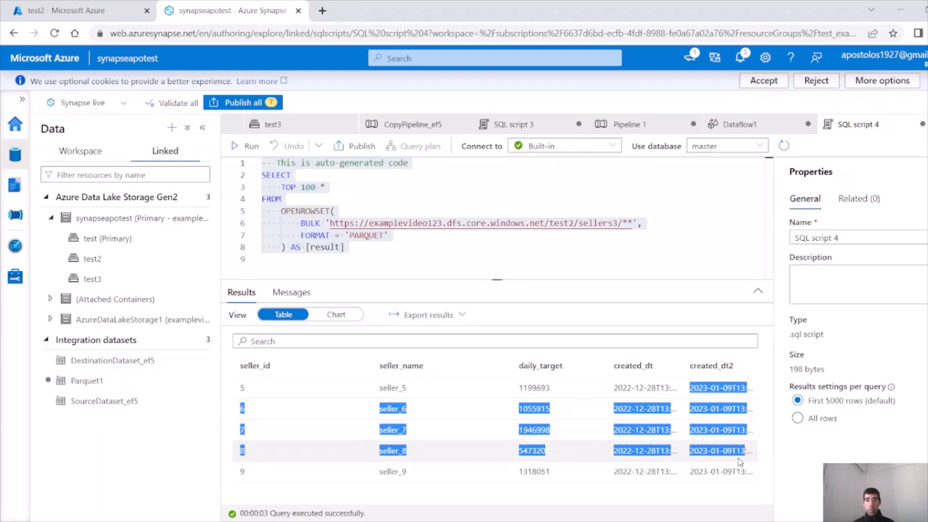
left_click(704, 422)
Select the full text of the sellers3 query in SQL script 4
key("ctrl+a")
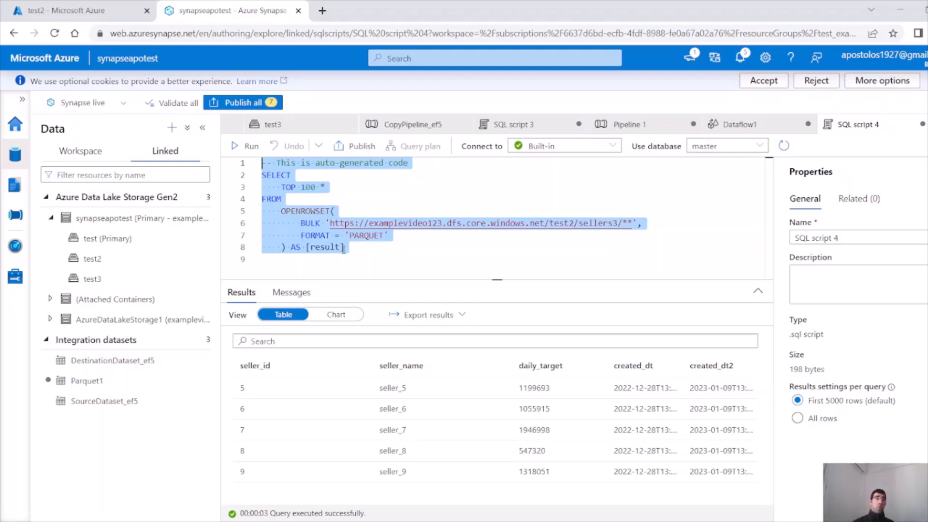
left_click(18, 222)
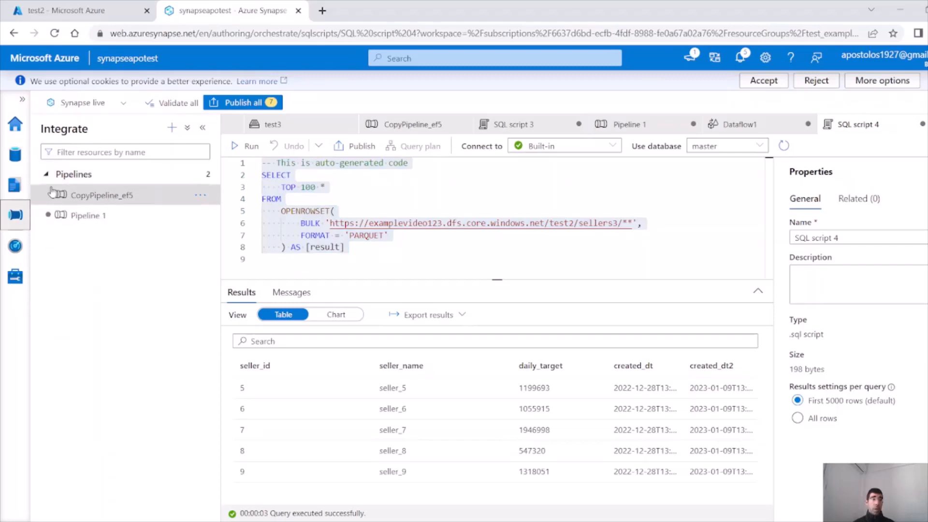
left_click(14, 154)
left_click(449, 237)
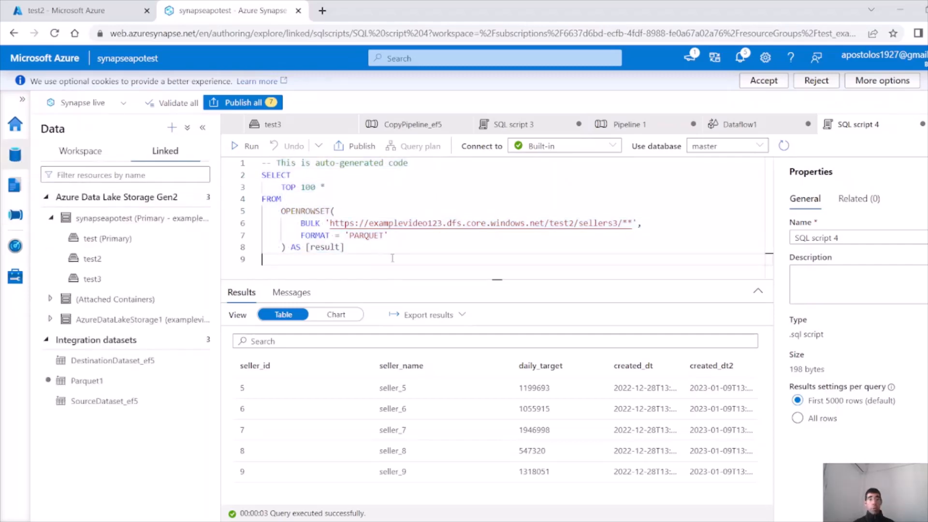
key("ctrl+a")
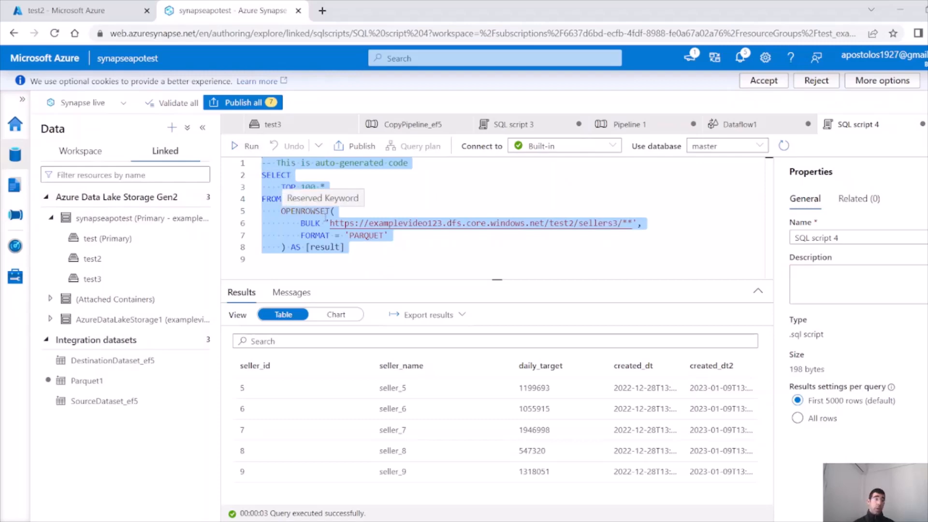
left_click_drag(357, 246, 212, 167)
left_click_drag(372, 246, 244, 146)
left_click(358, 210)
left_click(332, 223)
left_click_drag(332, 224, 217, 162)
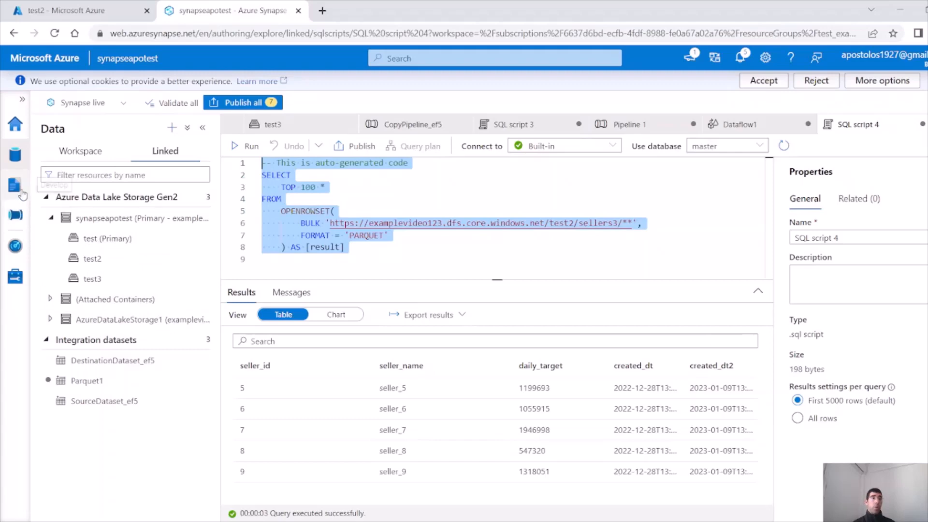
Query the top 100 rows of dbo.TESTAPO in the test SQL pool as SQL script 5
left_click(15, 276)
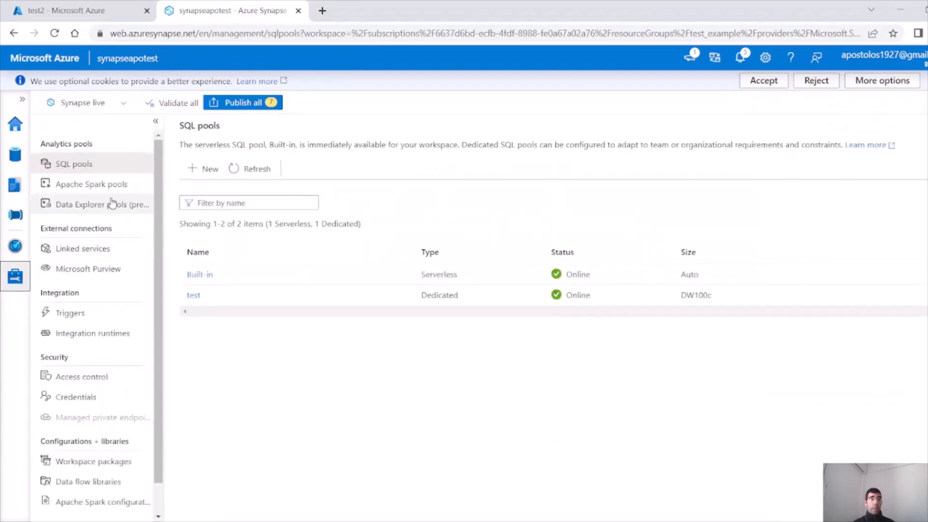
mouse_move(221, 291)
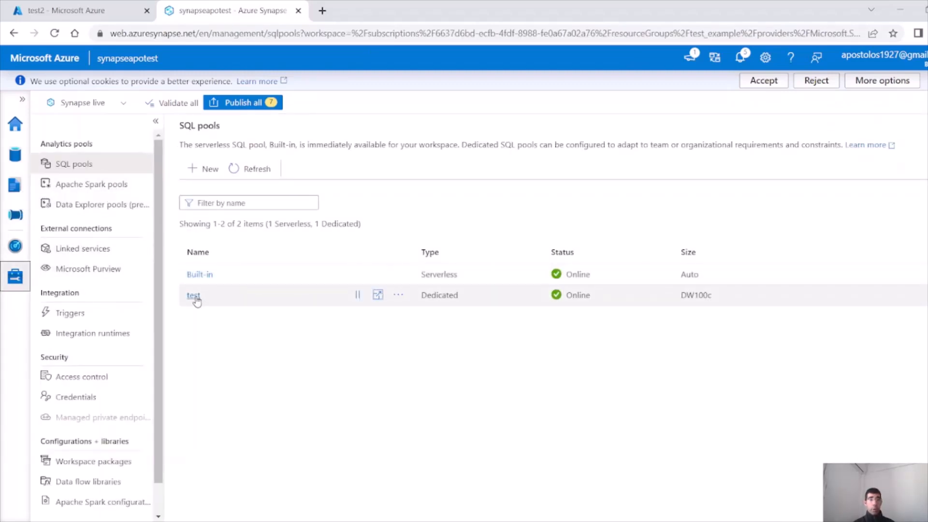
left_click(15, 157)
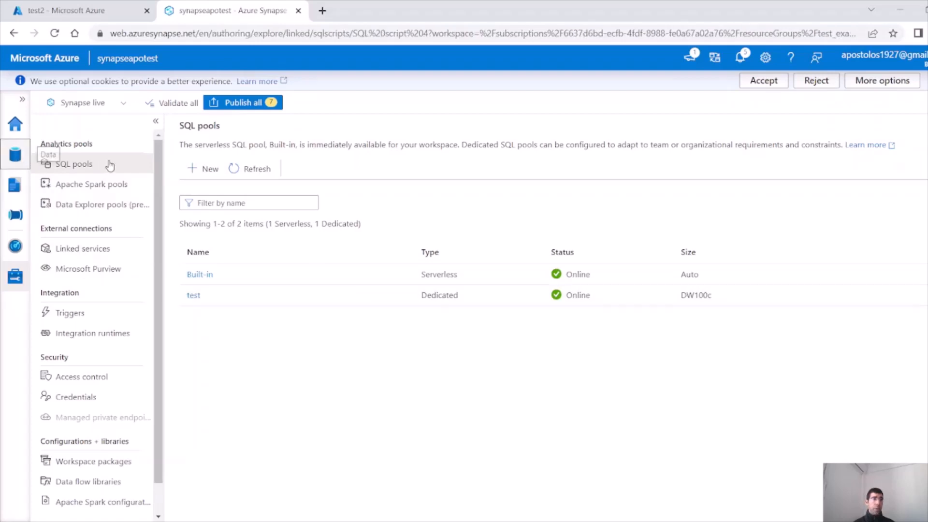
left_click(110, 163)
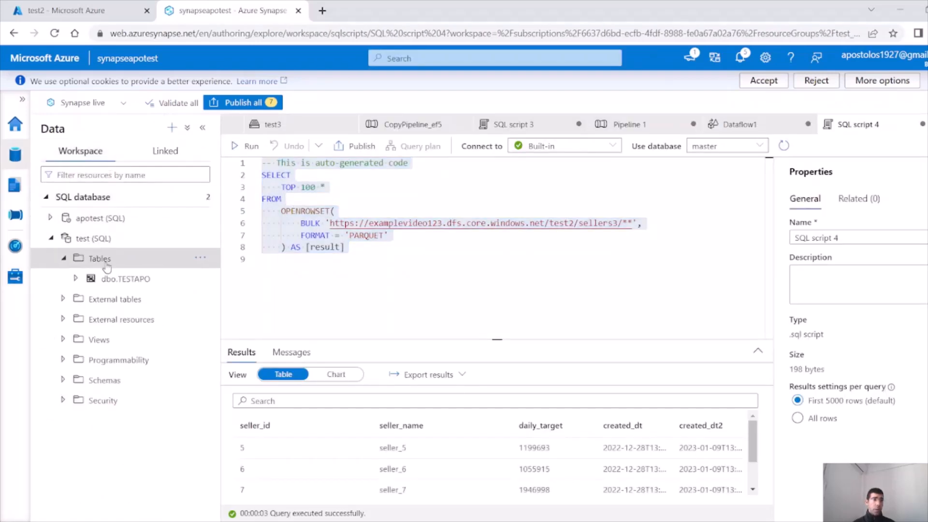
left_click(138, 283)
left_click(200, 278)
mouse_move(243, 300)
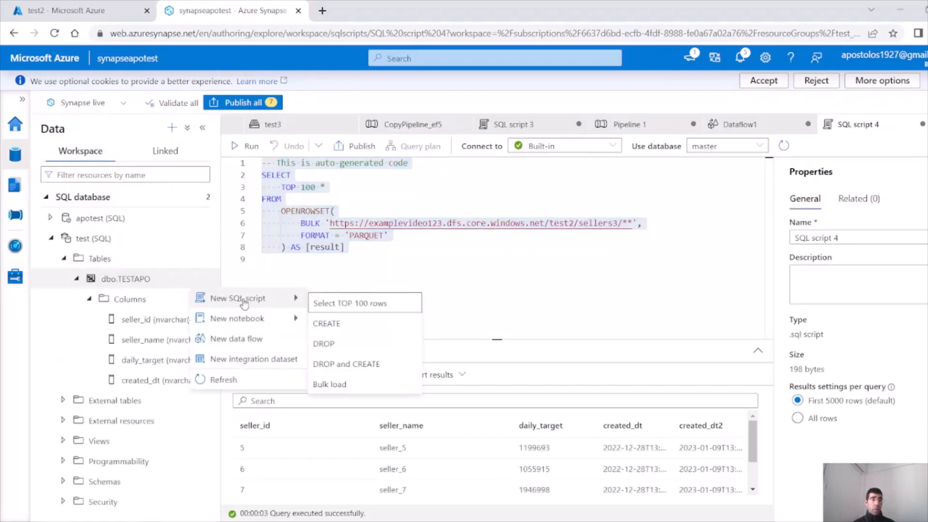
left_click(358, 308)
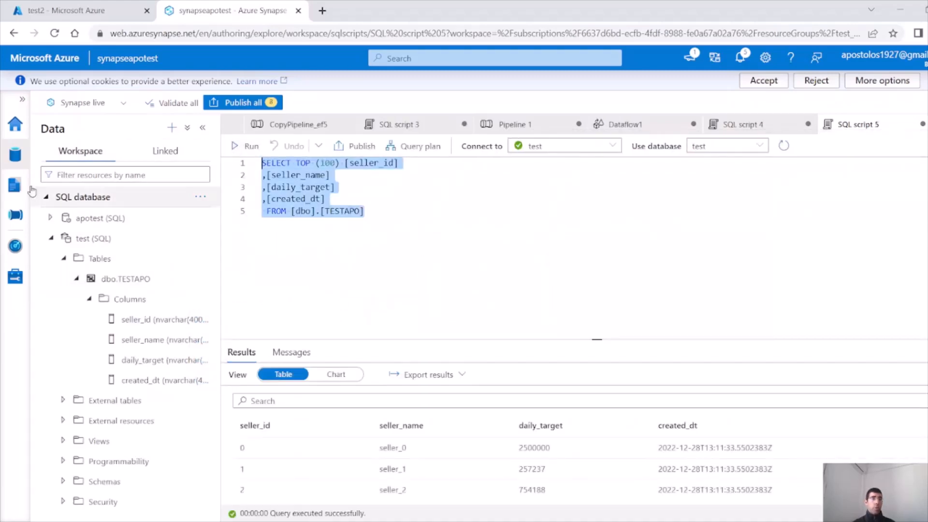
left_click(15, 186)
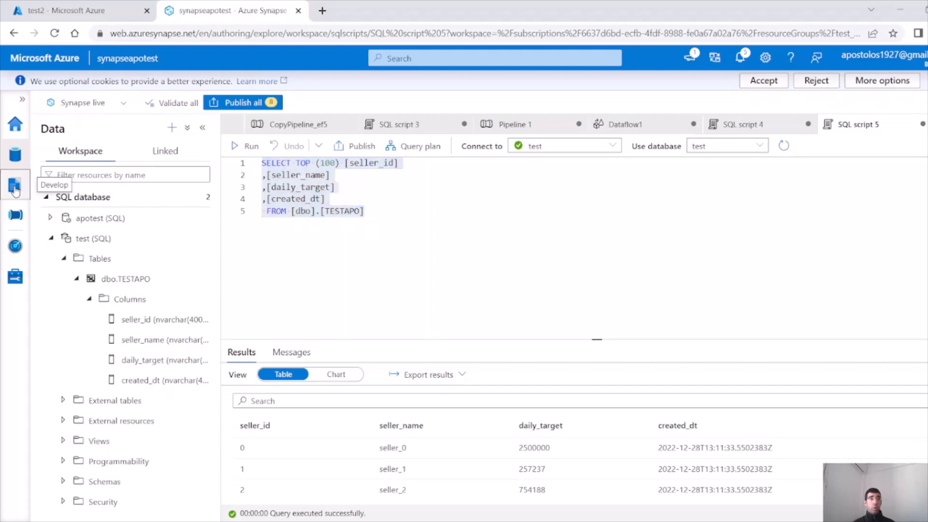
left_click(171, 127)
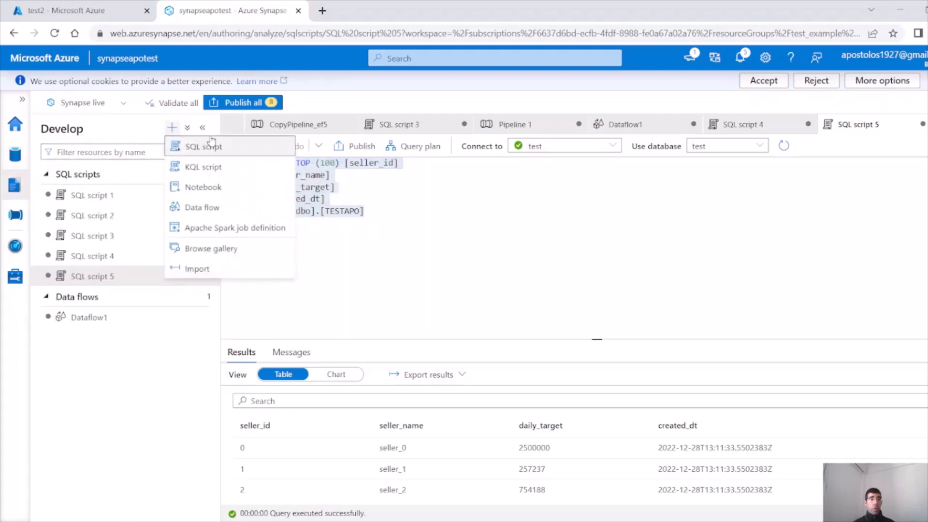
Create a new notebook, keeping PySpark (Python) as its language
left_click(216, 186)
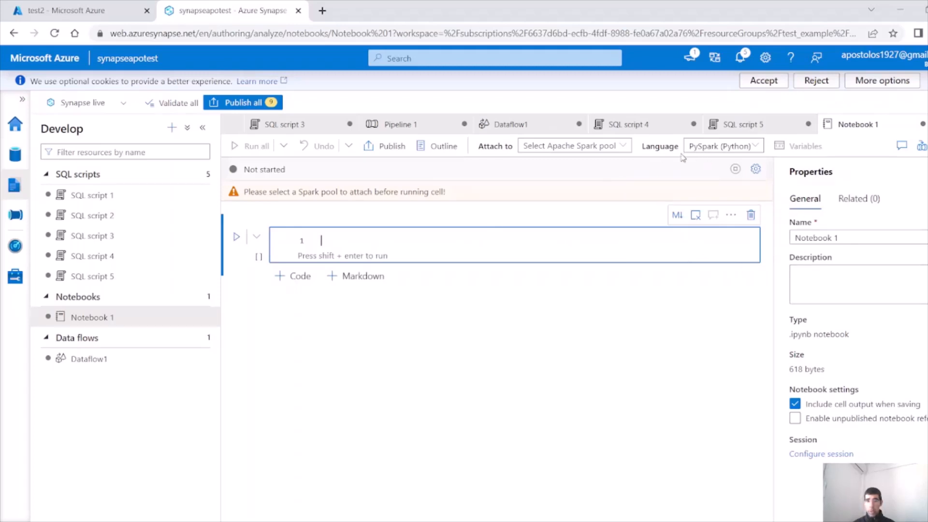
left_click(736, 153)
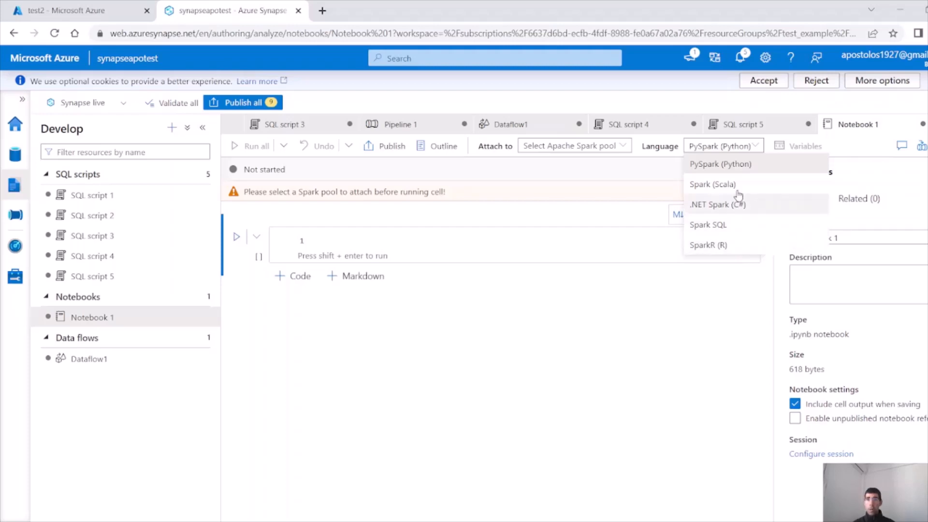
left_click(737, 164)
left_click(402, 247)
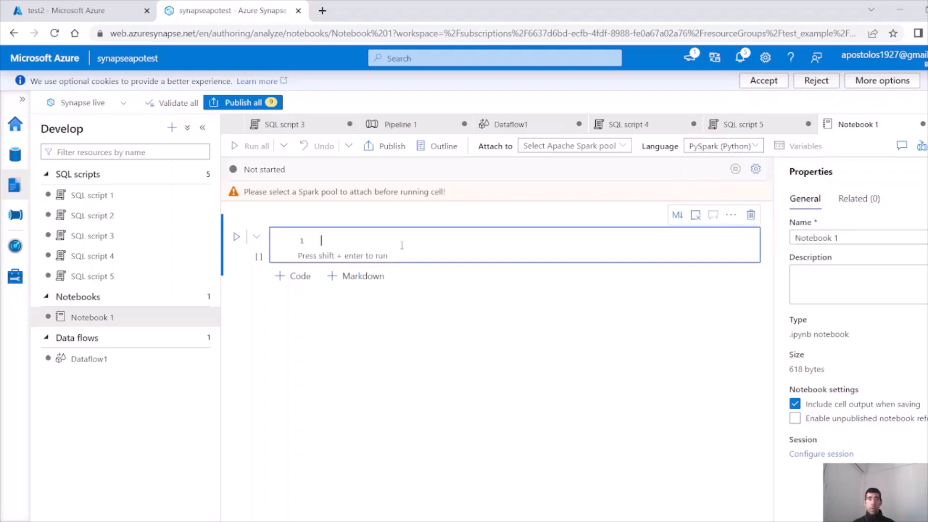
Check the Attach to pool list, then view the empty Apache Spark pools page
left_click(606, 147)
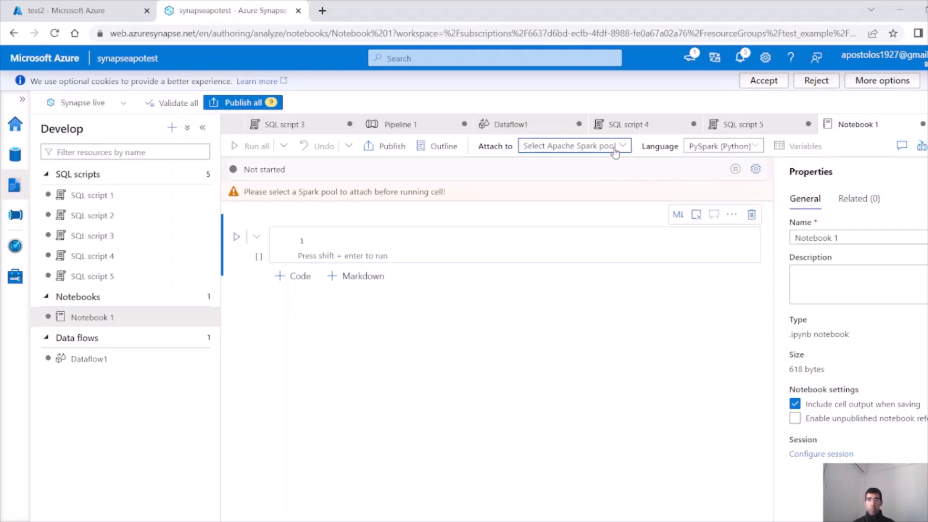
left_click(428, 258)
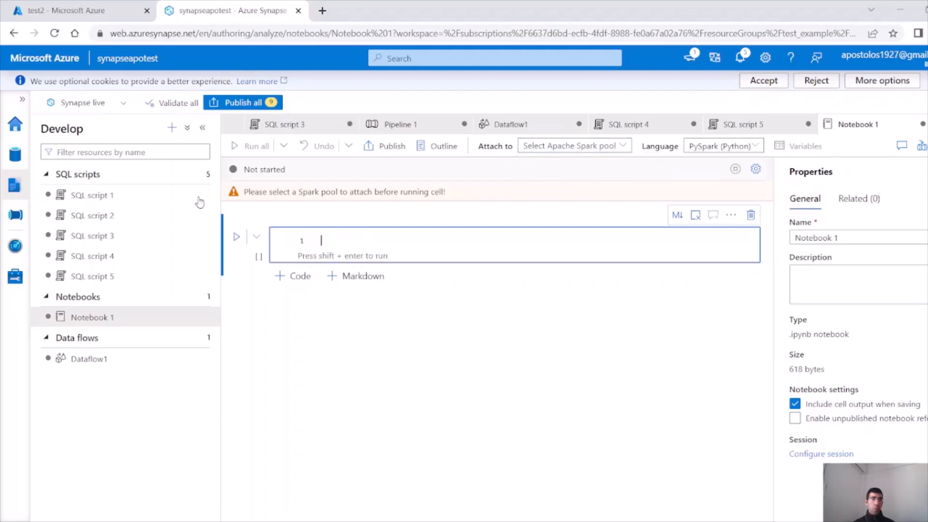
left_click(19, 274)
left_click(100, 193)
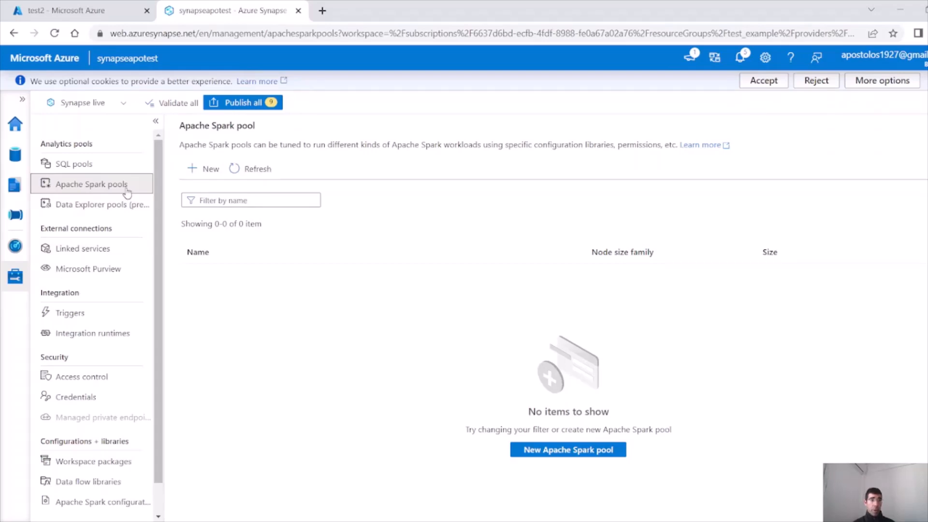
Create Spark pool test123 with Small node size and 3 nodes
left_click(551, 450)
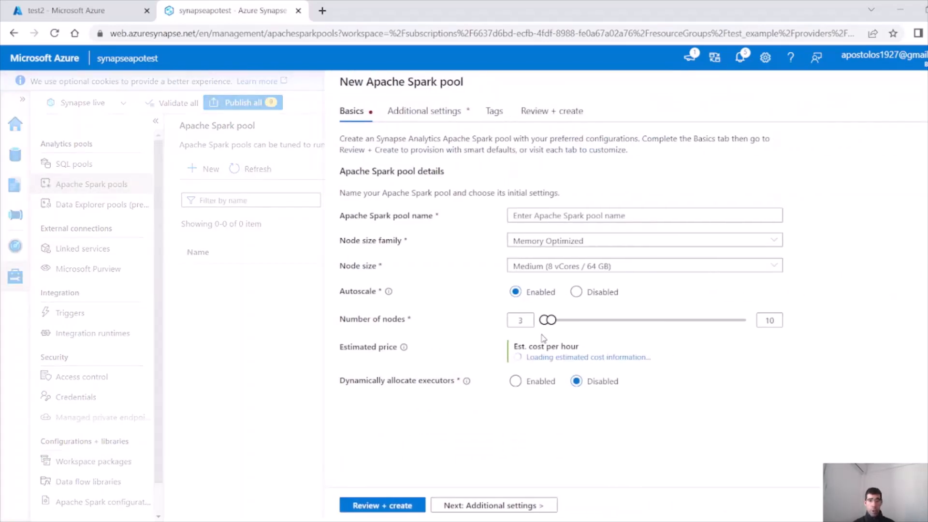
left_click_drag(550, 322, 536, 322)
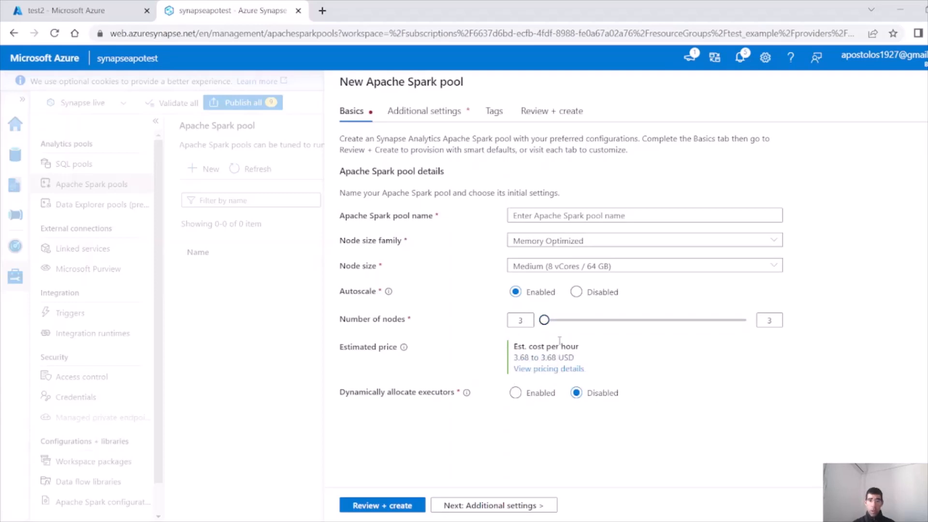
left_click(563, 272)
left_click(561, 287)
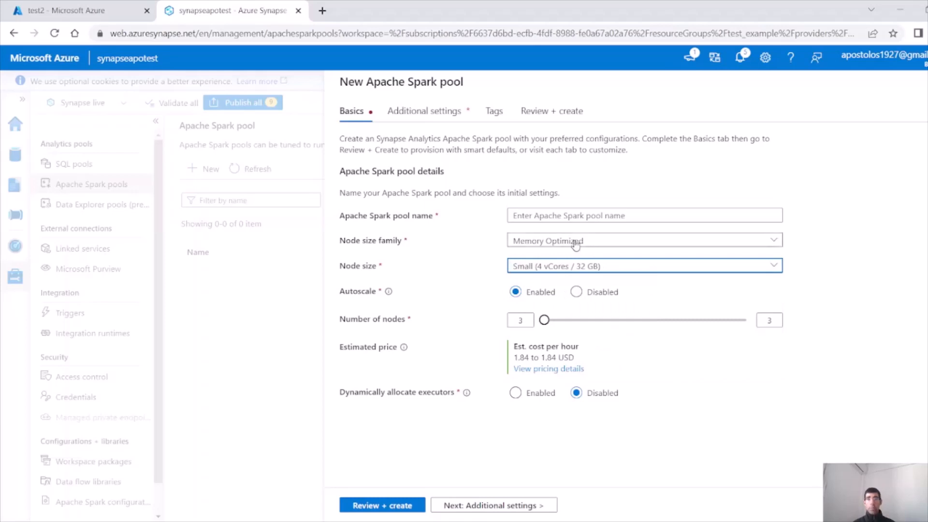
left_click(593, 217)
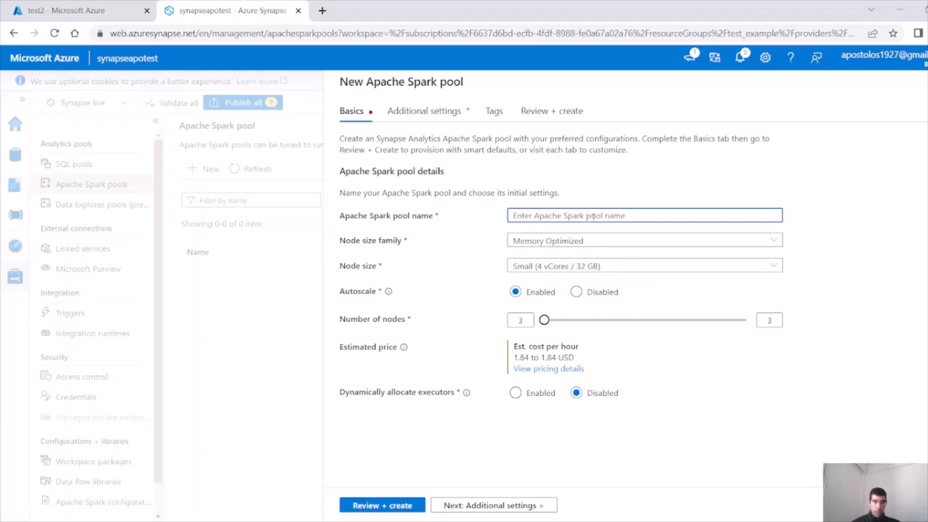
type("test123")
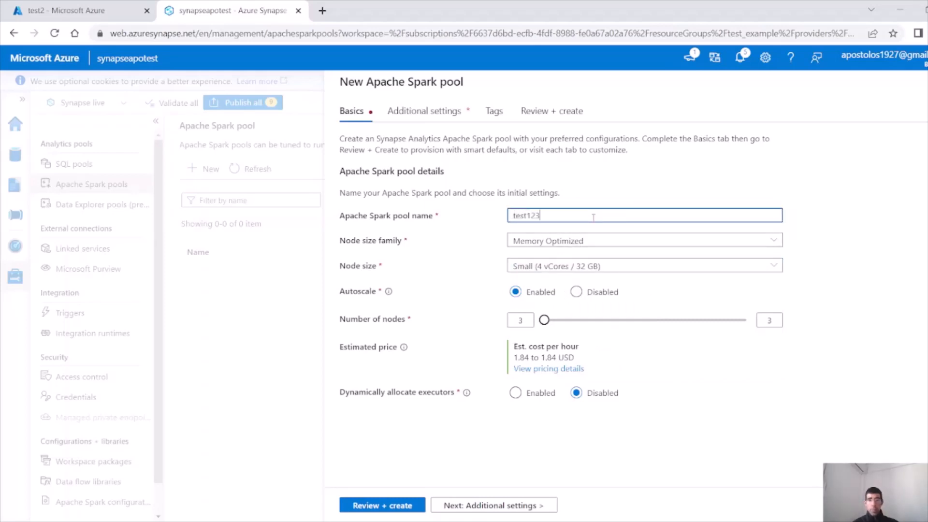
left_click(408, 506)
left_click(381, 506)
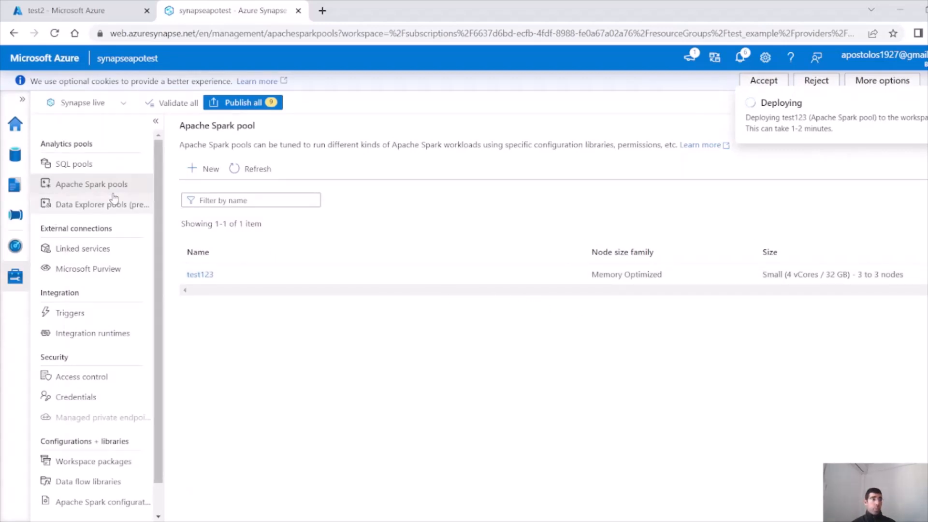
Check Notebook 1's Attach to list to see whether test123 is available yet
left_click(18, 158)
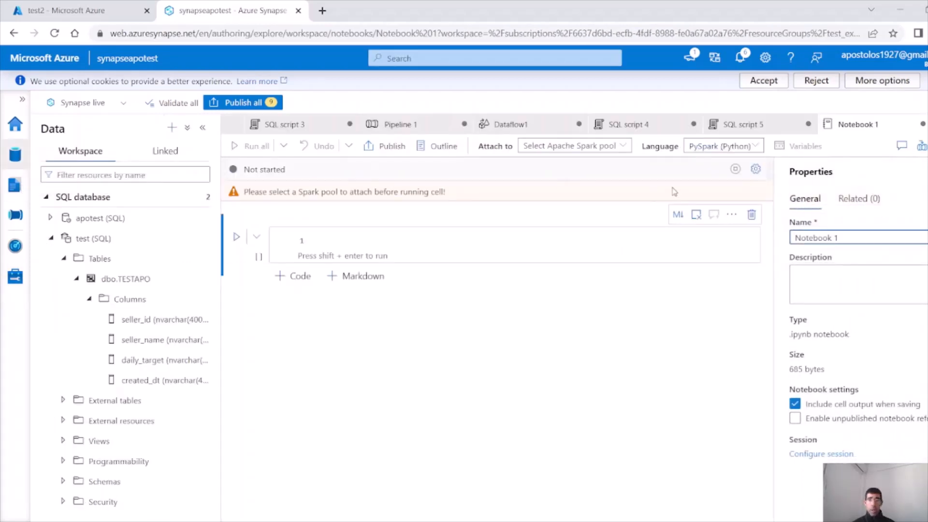
left_click(617, 147)
left_click(617, 149)
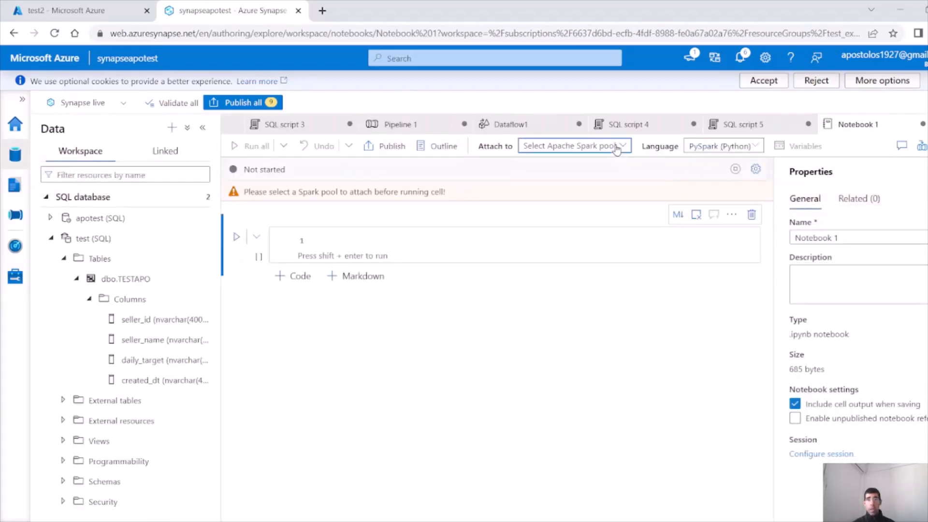
left_click(618, 149)
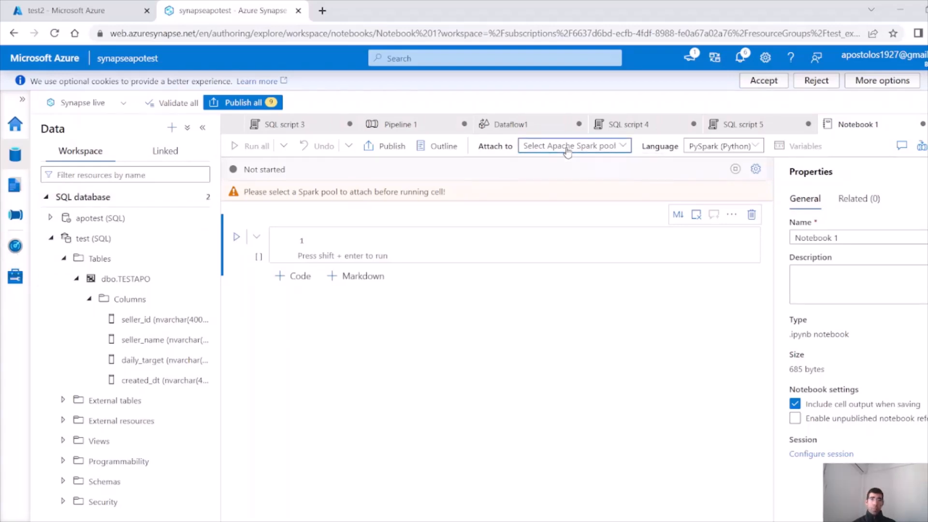
Refresh the Spark pools in Manage and check test123's deployment status
left_click(15, 277)
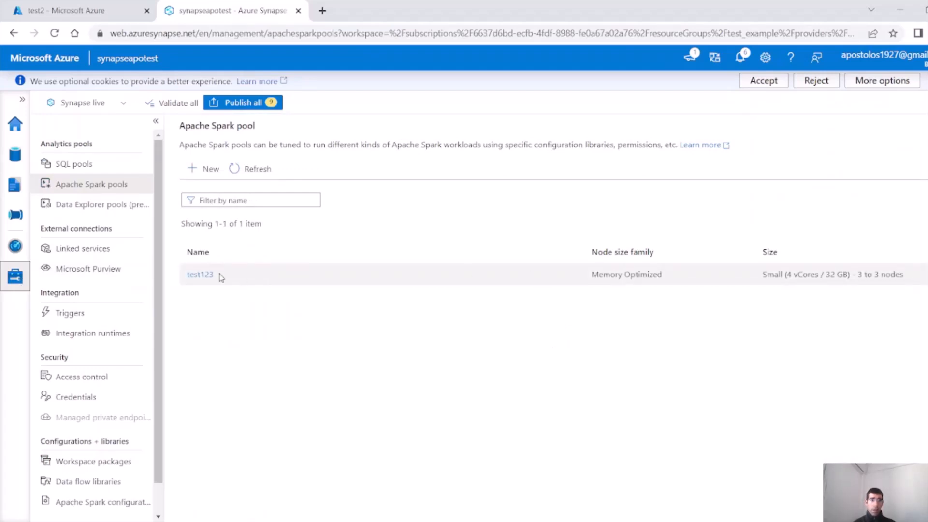
left_click(247, 169)
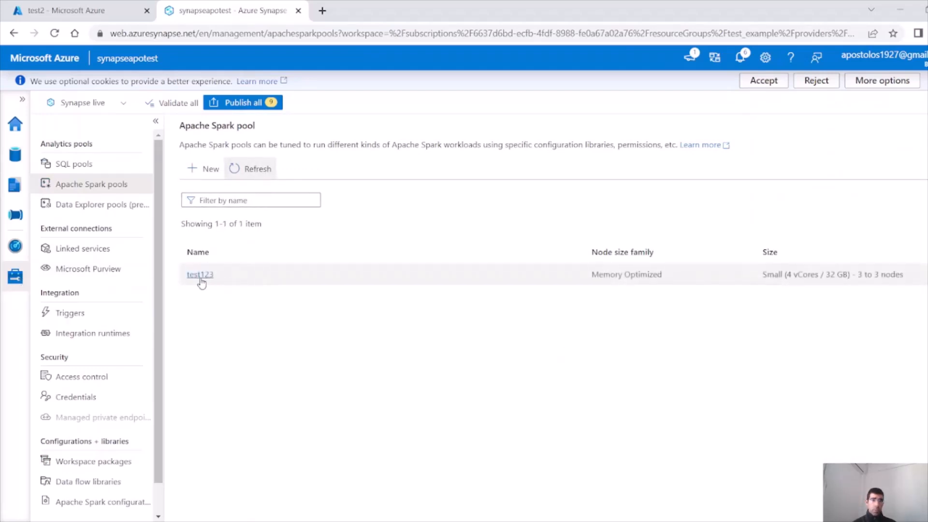
left_click(200, 276)
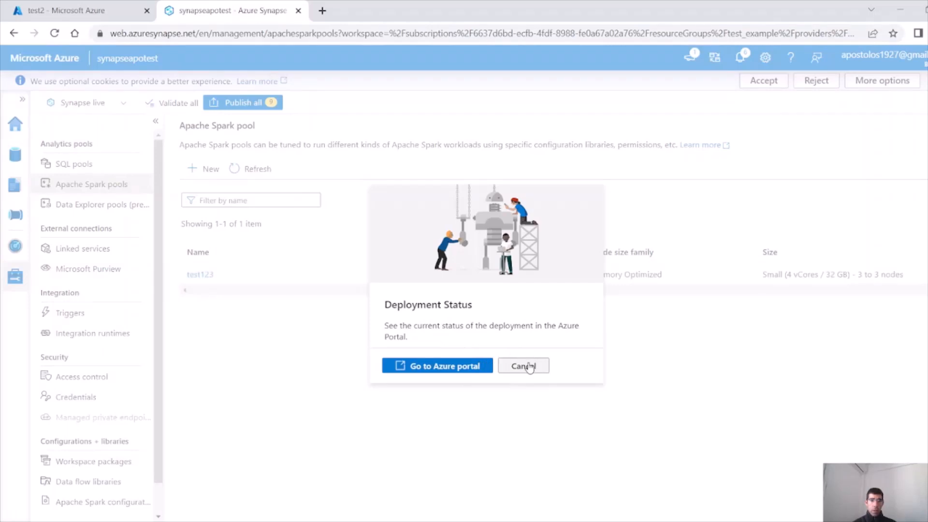
left_click(516, 372)
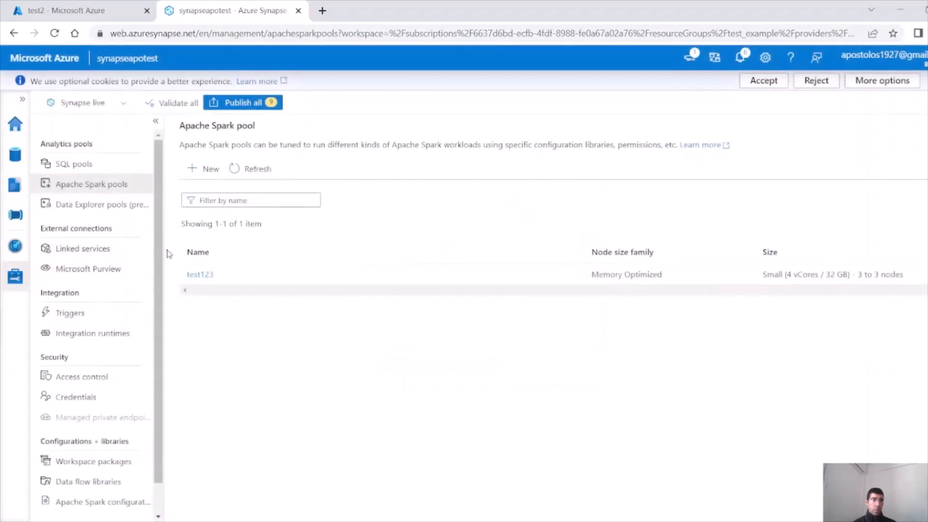
Back in Notebook 1, recheck the pool list and put the cursor in the empty code cell
left_click(15, 154)
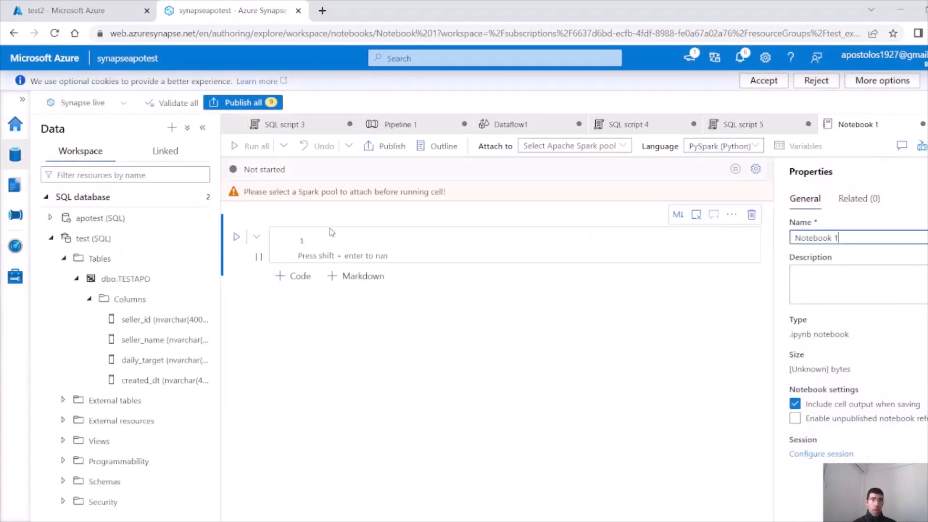
left_click(583, 154)
left_click(390, 243)
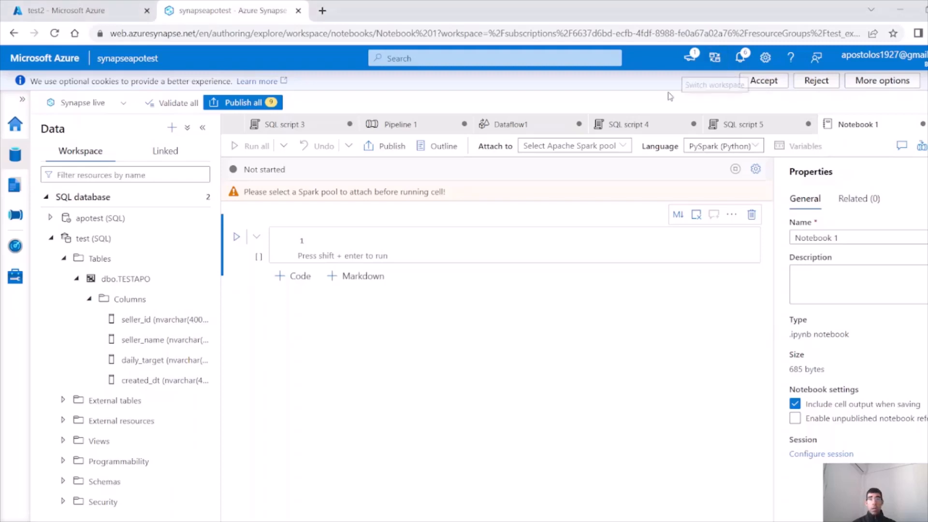
left_click(396, 230)
Paste the spark.read.parquet line for test2/seller2, attach the notebook to test123, and run all
key("ctrl+v")
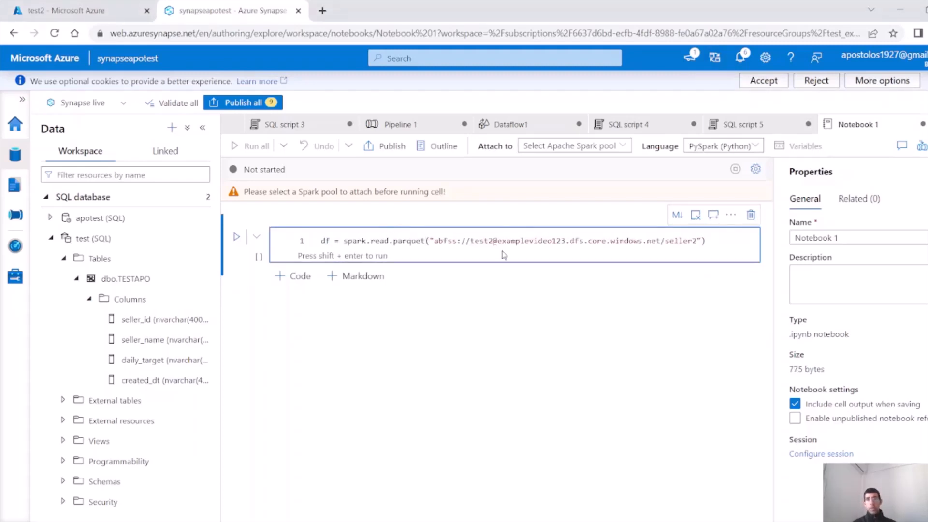
left_click_drag(706, 241, 338, 210)
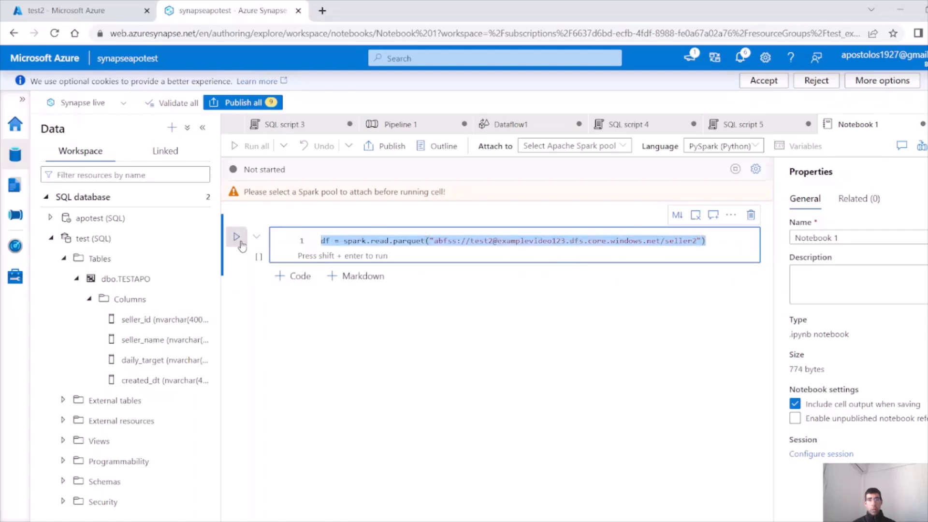
left_click(394, 303)
left_click(607, 152)
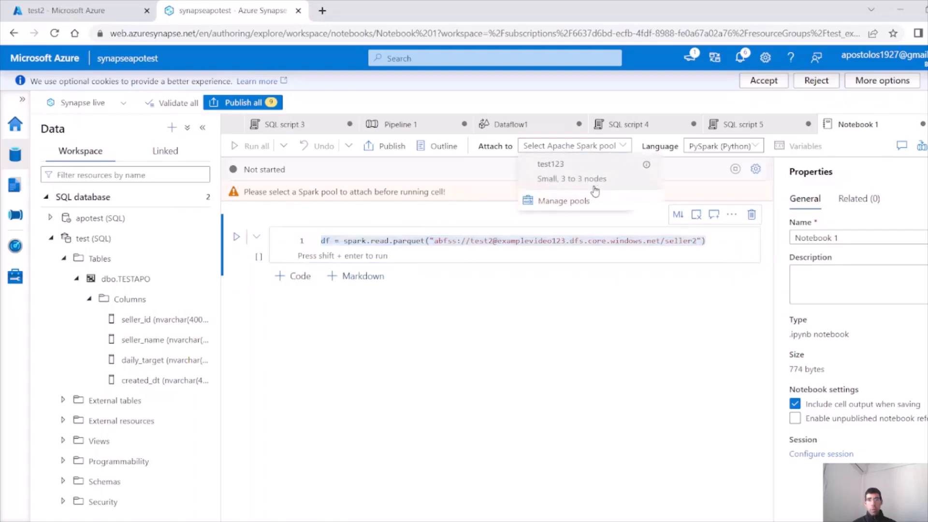
left_click(579, 169)
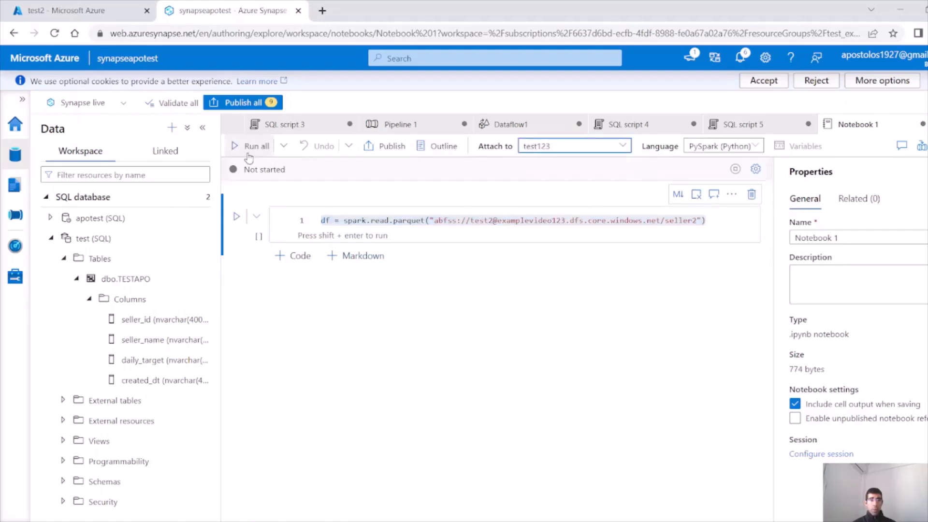
left_click(236, 216)
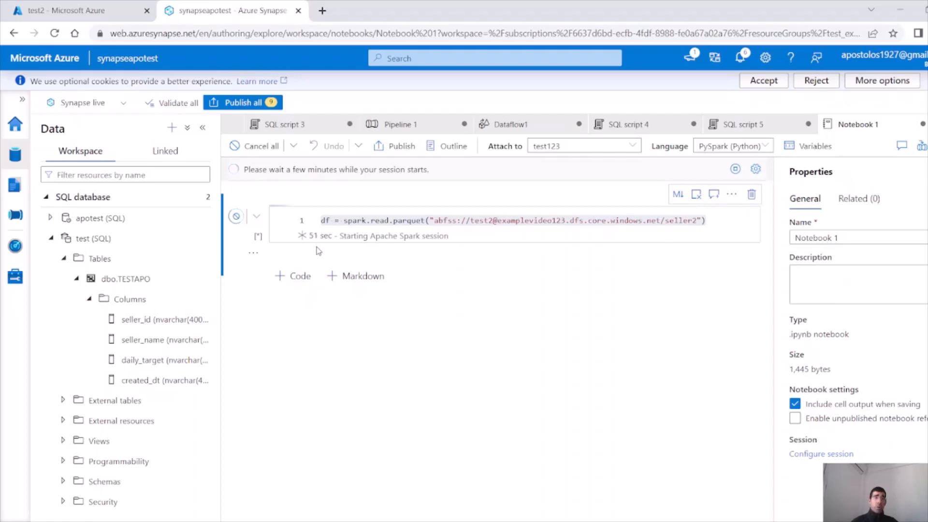
After the Spark session starts, add a second cell with df.show() and run it
left_click(20, 192)
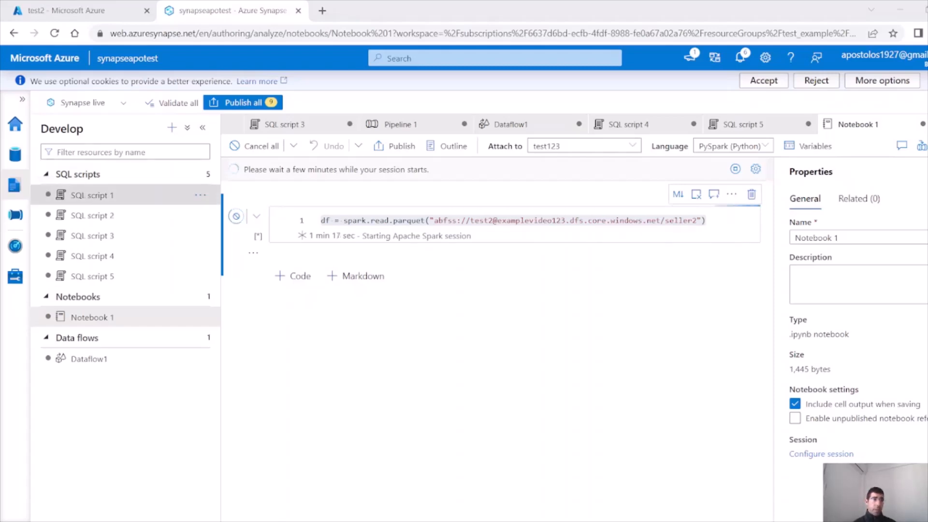
left_click(15, 154)
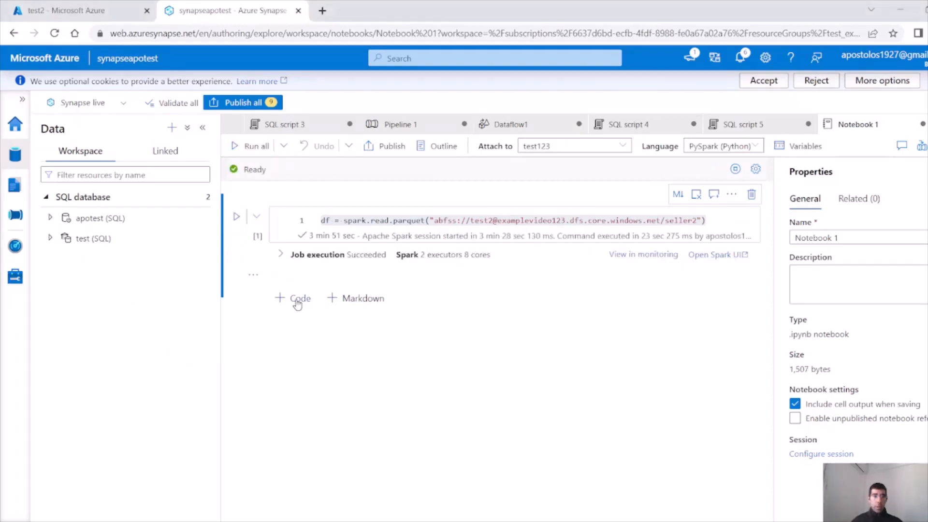
left_click(298, 301)
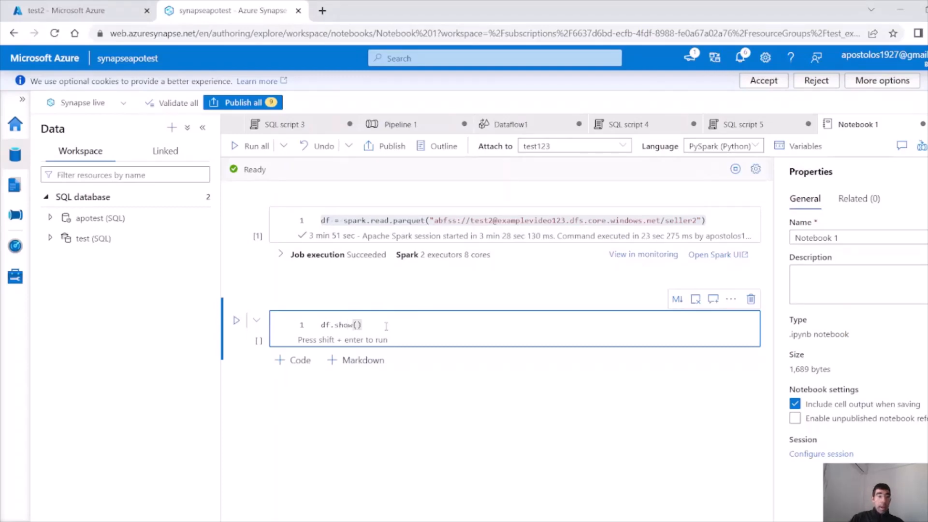
left_click(231, 320)
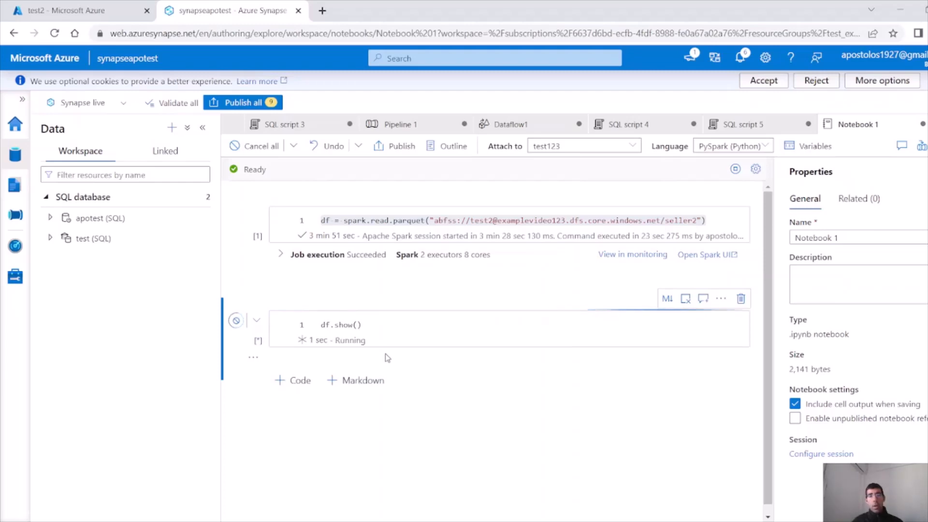